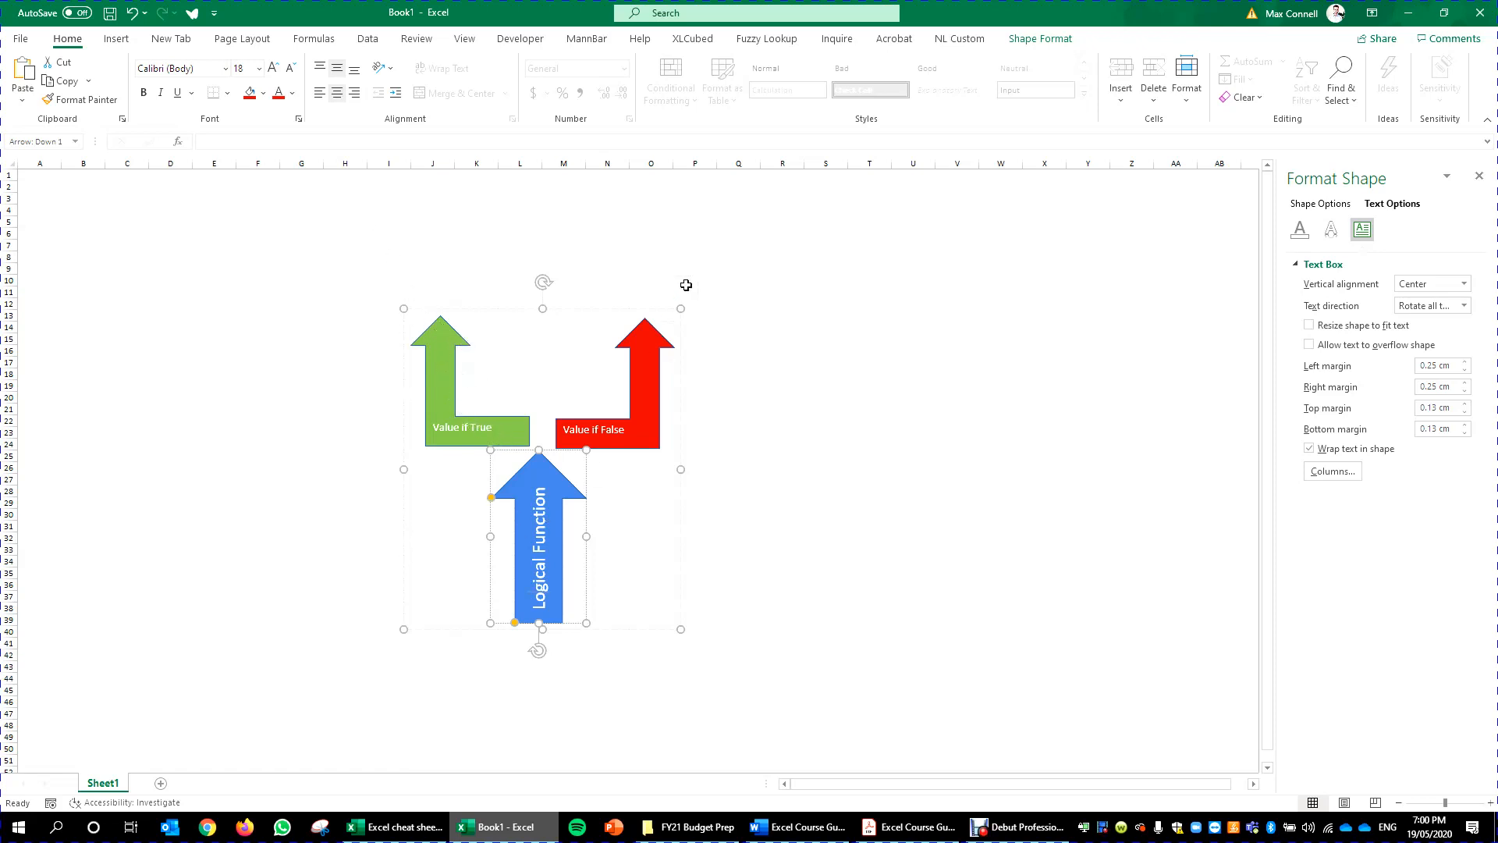
Shrink the grouped Logical Function arrow diagram and duplicate it, arranging the copies as a branching nested tree.
click(661, 631)
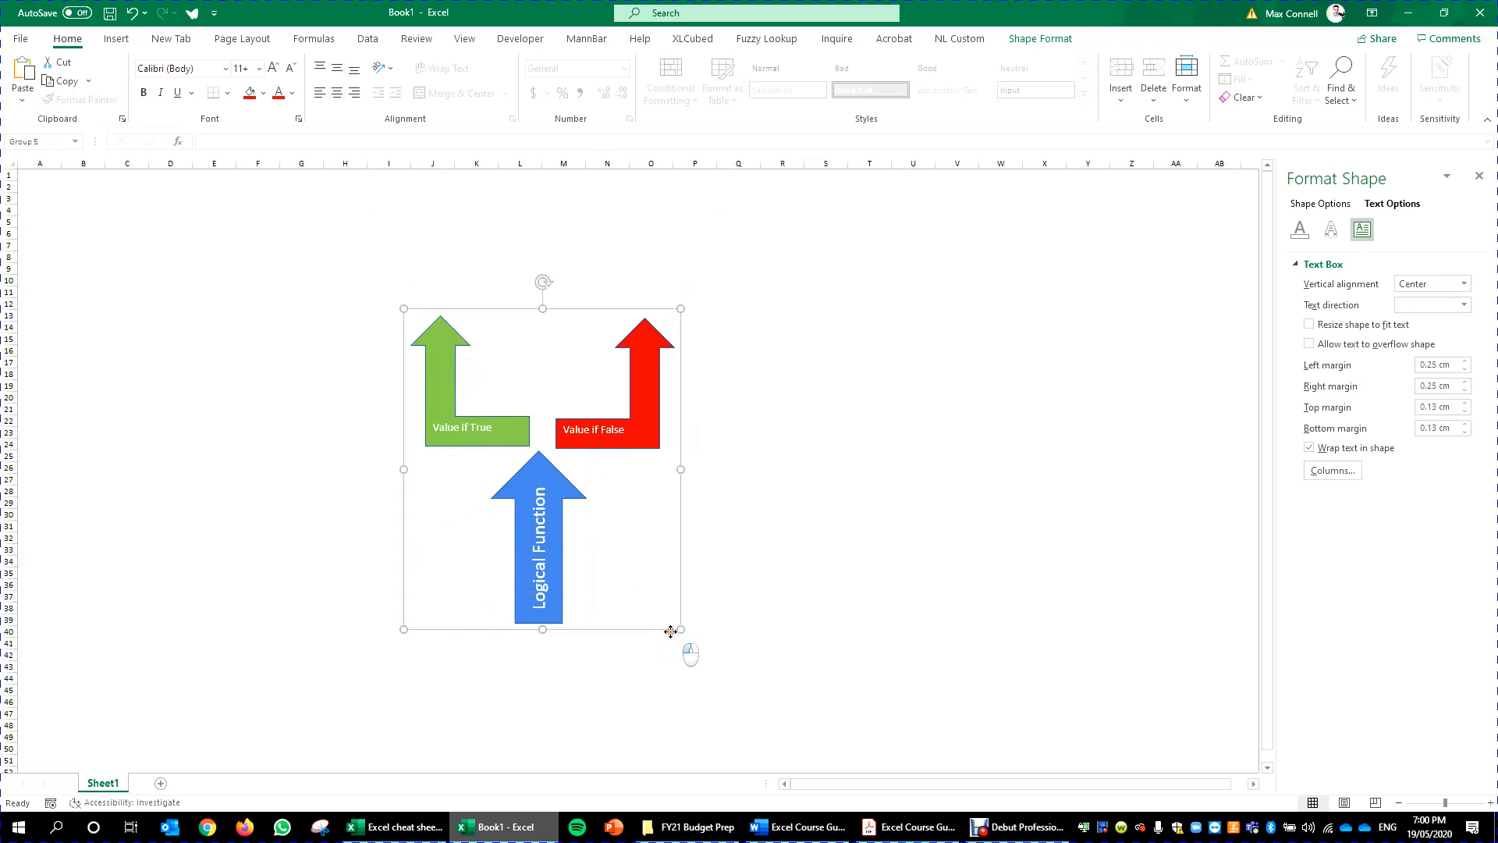
drag(679, 629, 630, 415)
key(ctrl+d)
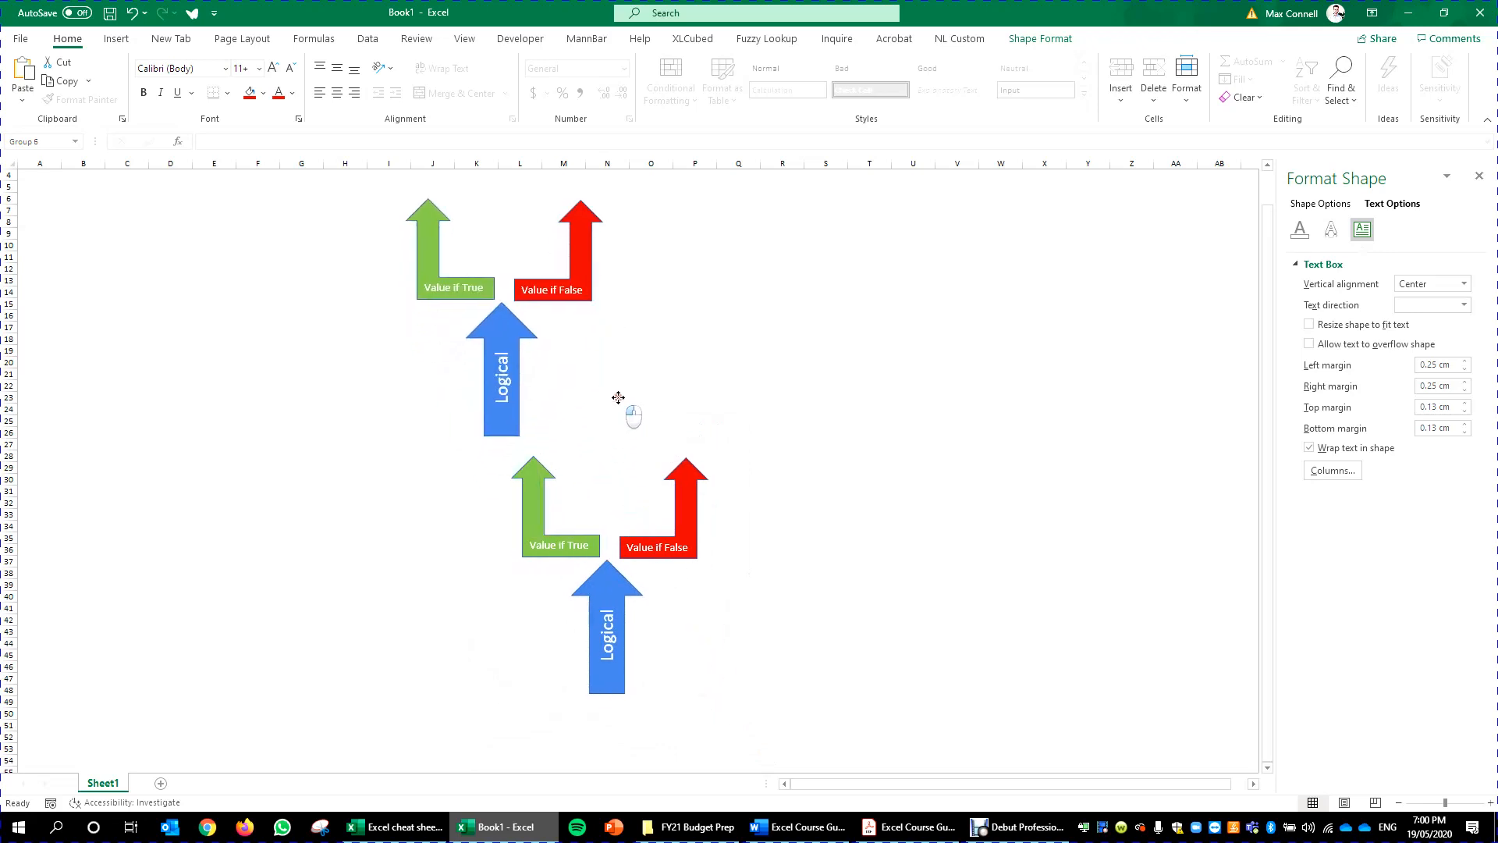
click(624, 421)
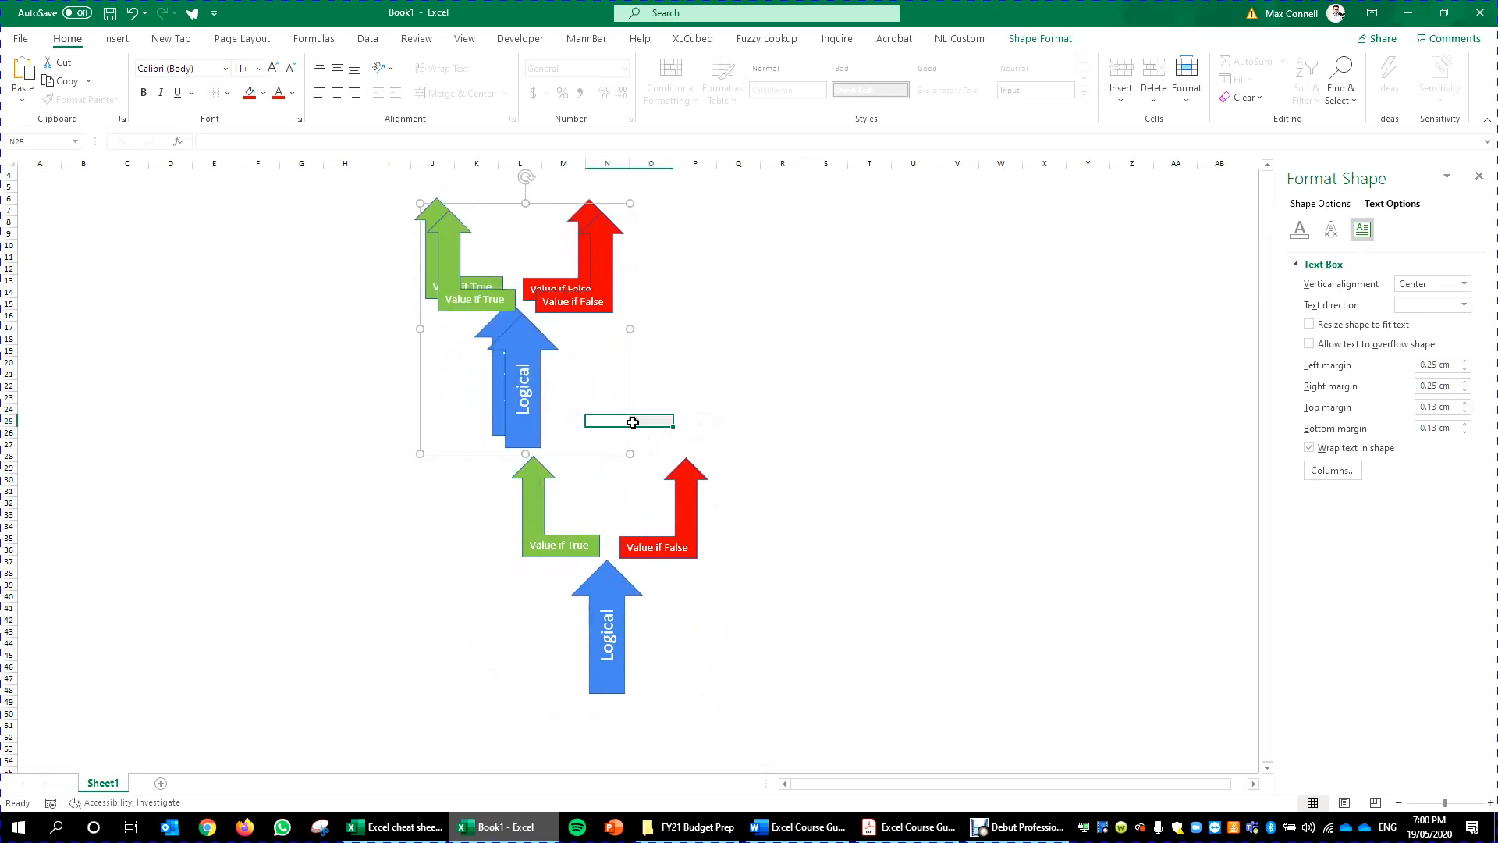
click(545, 402)
drag(629, 426, 816, 421)
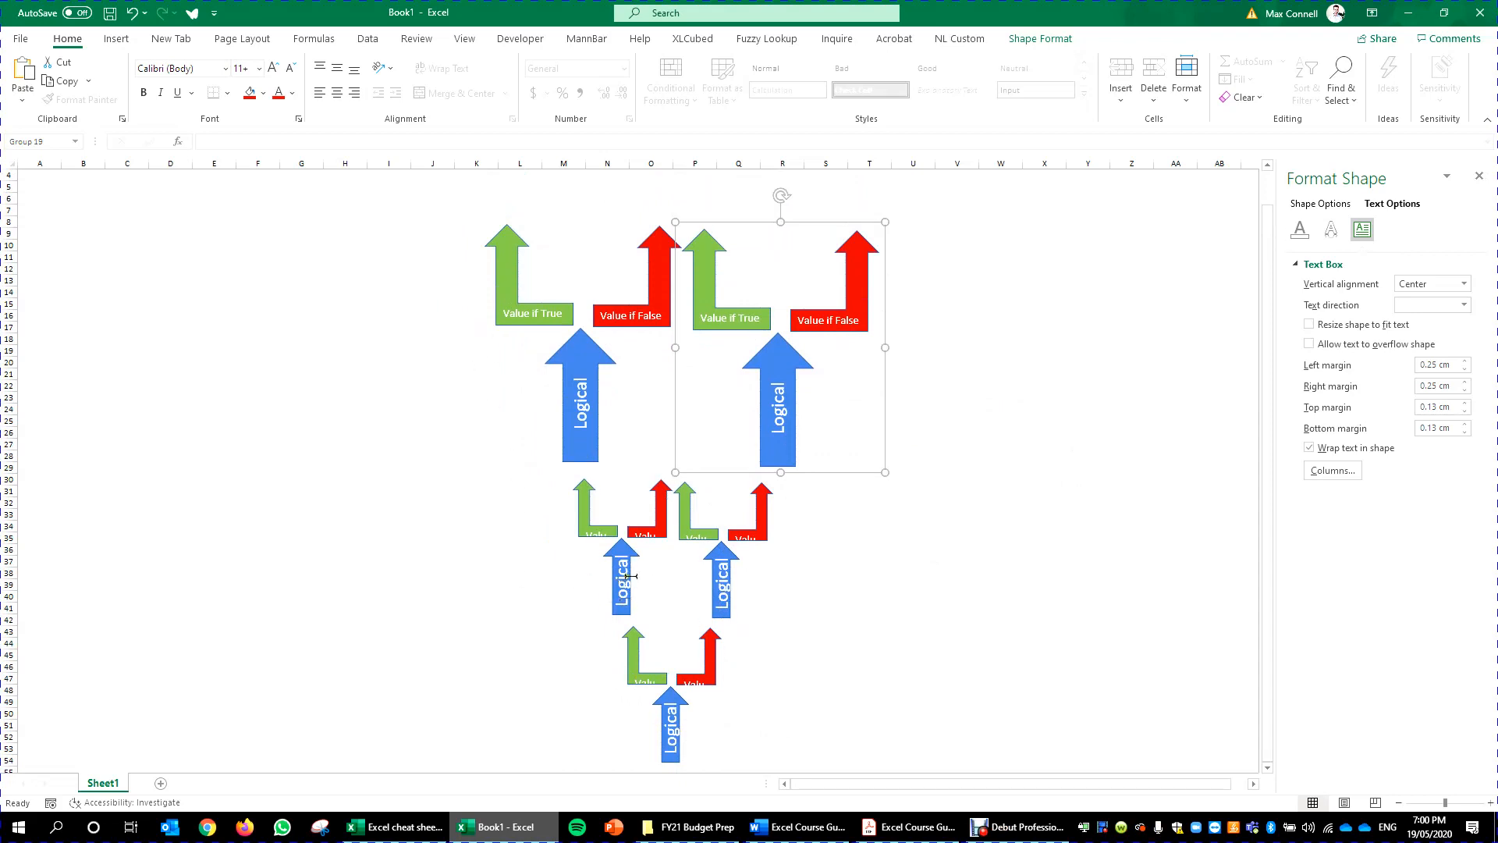
Examine the nested arrow tree on Sheet1, from its upper branches down to its base.
scroll(577, 421, up, 1)
click(568, 396)
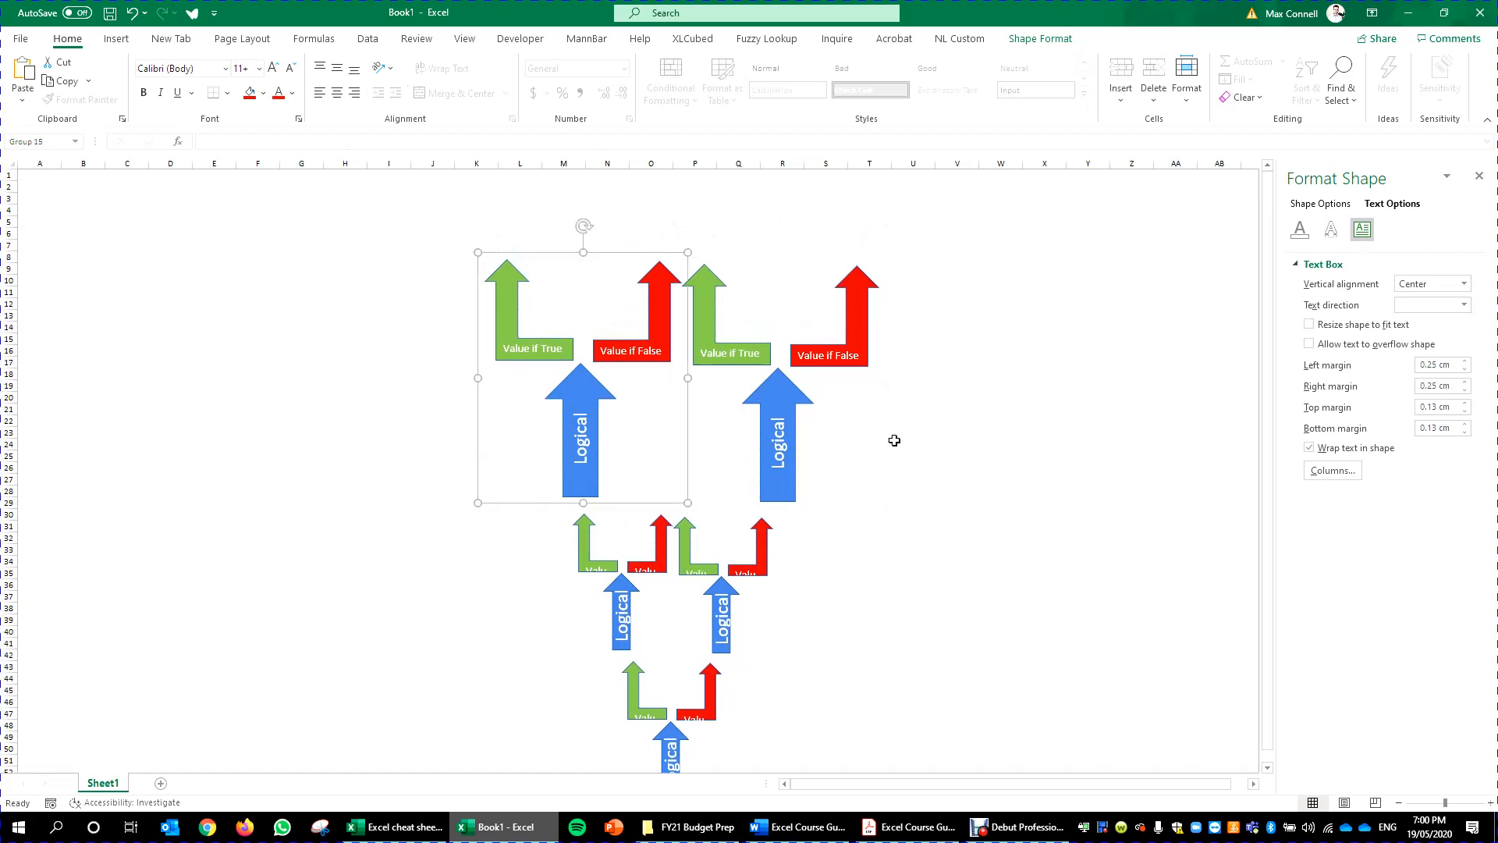
click(939, 428)
scroll(688, 647, down, 2)
scroll(688, 646, up, 2)
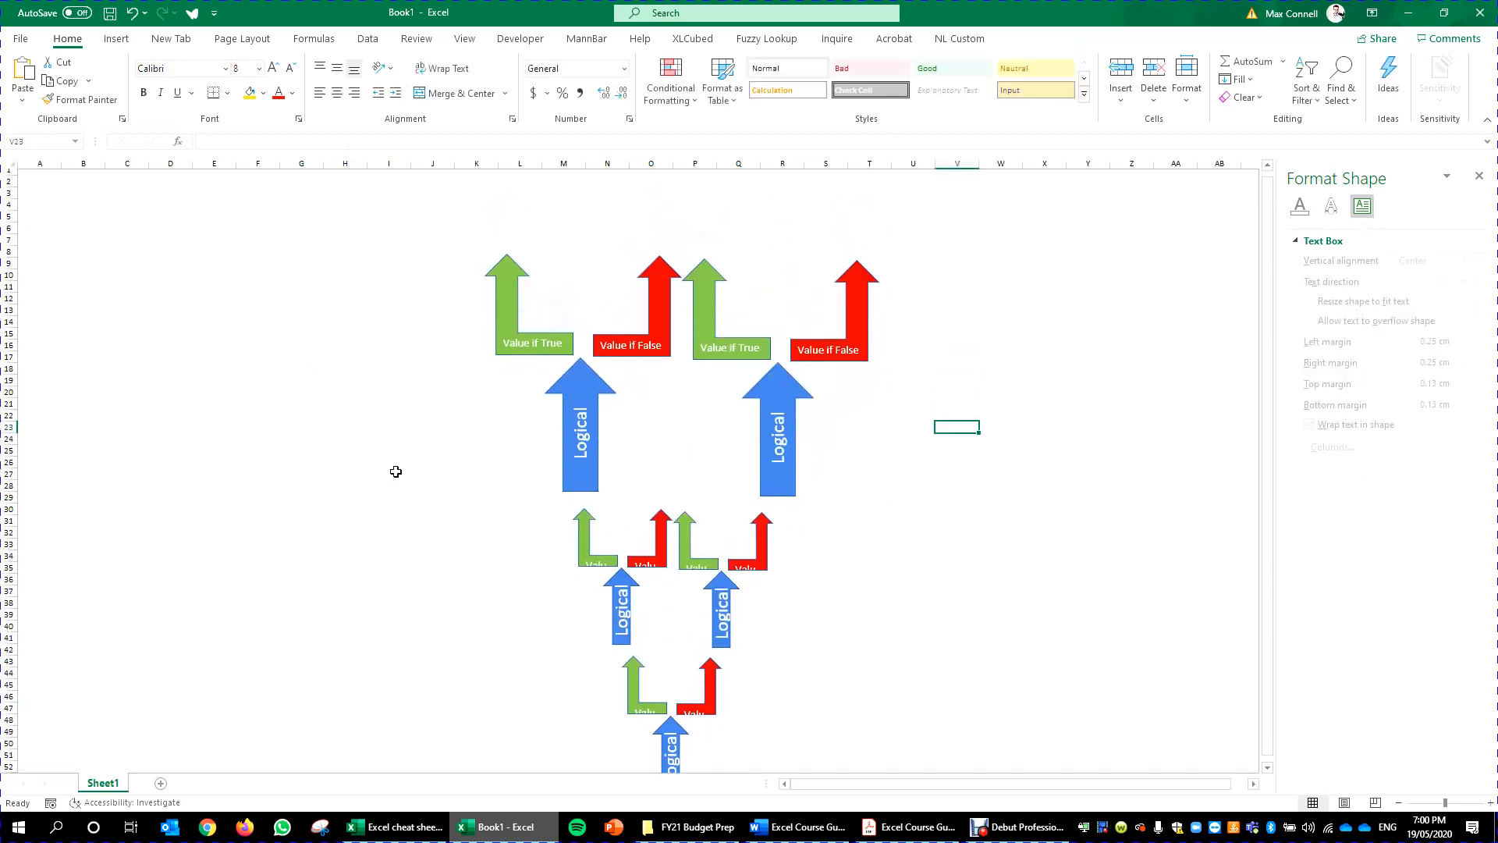
click(433, 198)
key(Right)
key(Down)
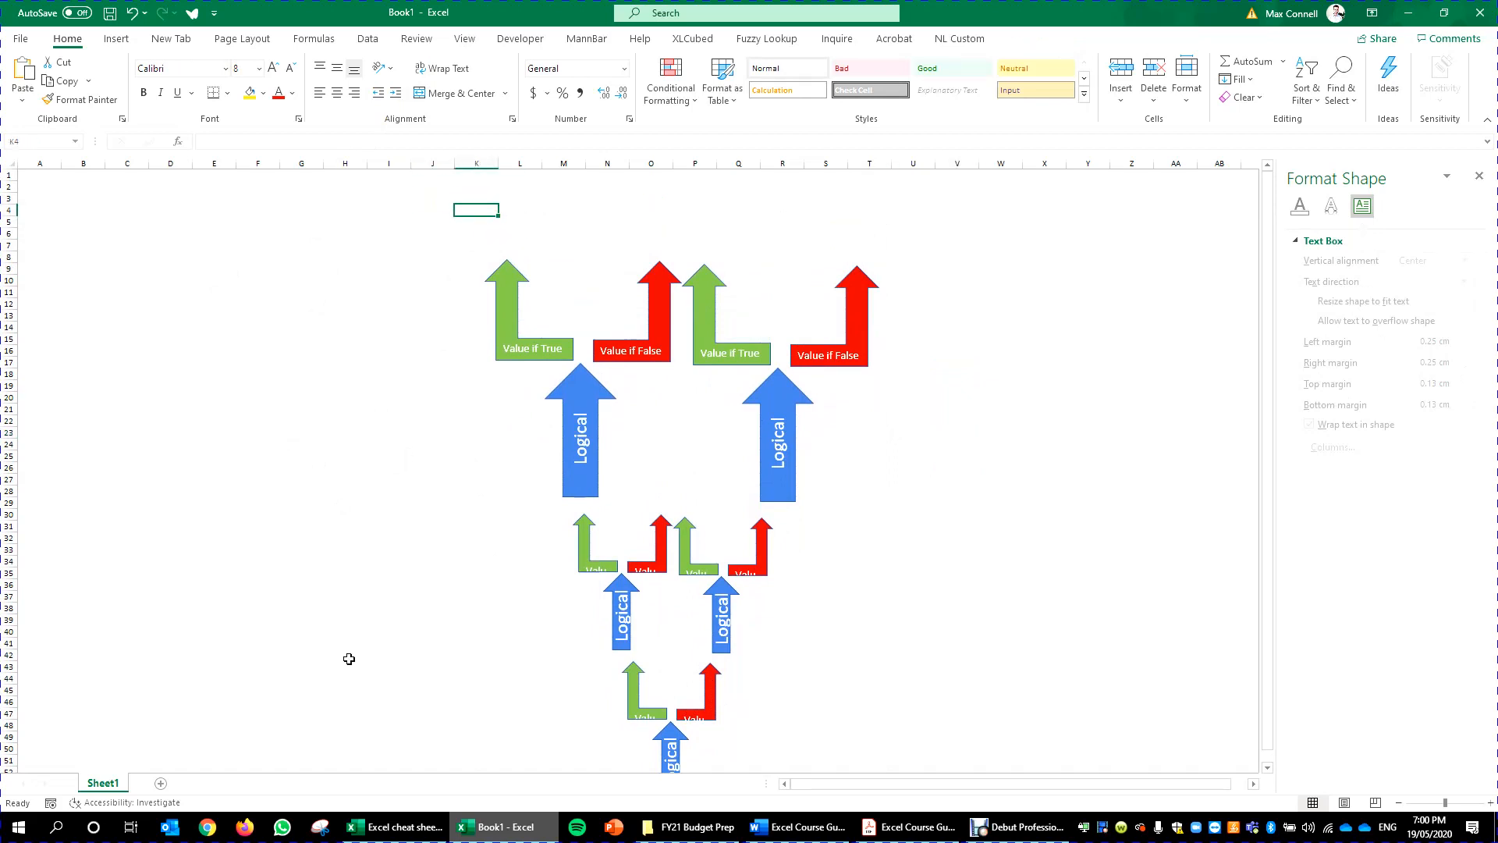
scroll(461, 562, down, 2)
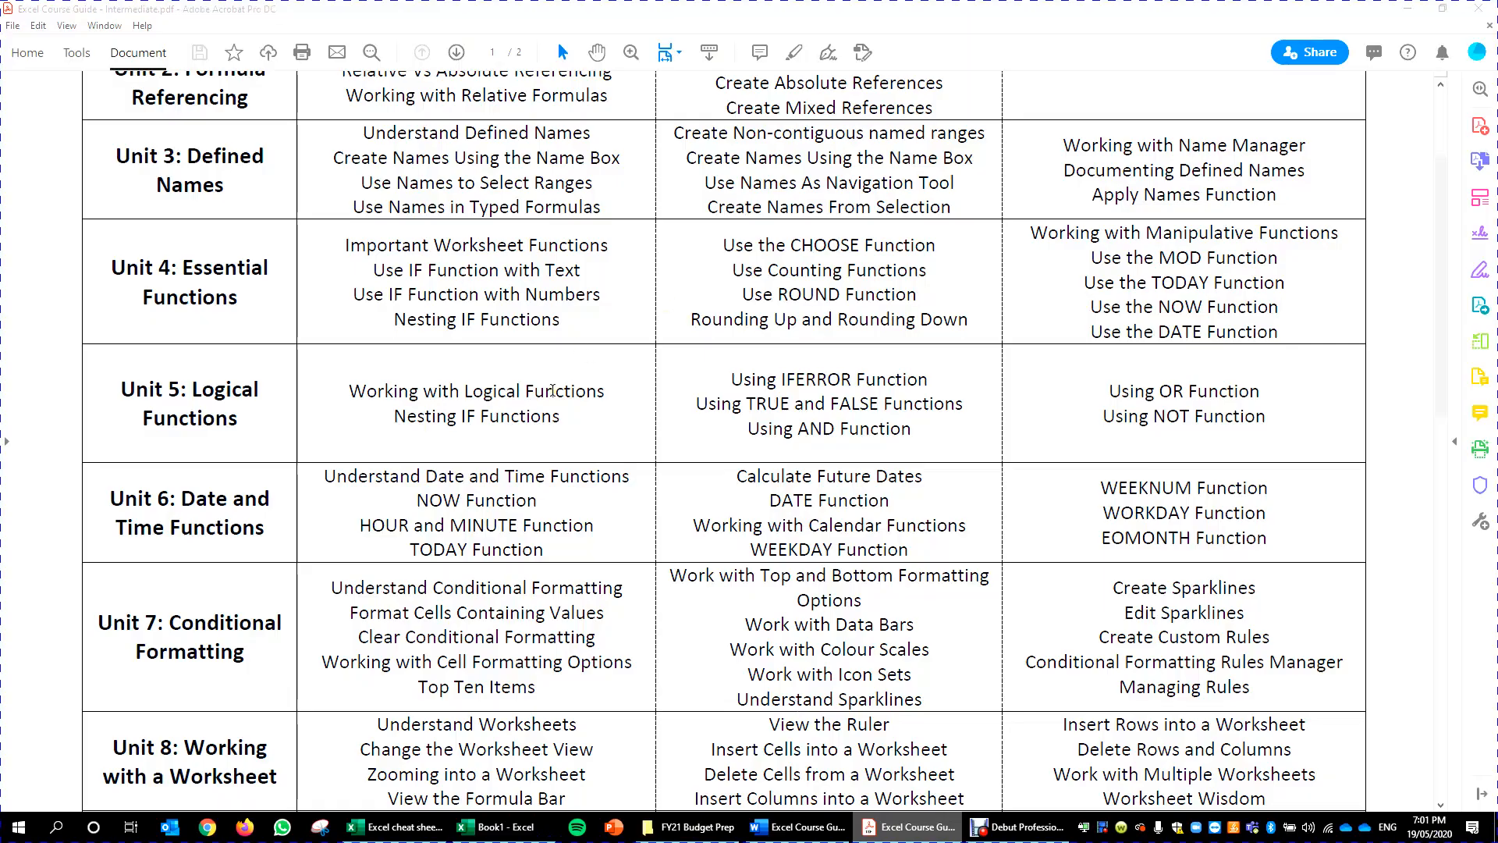
Select the Nesting IF Functions entry under Unit 5: Logical Functions in the course guide.
mouse_move(570, 415)
mouse_down()
mouse_move(390, 420)
mouse_move(582, 433)
mouse_up()
click(437, 415)
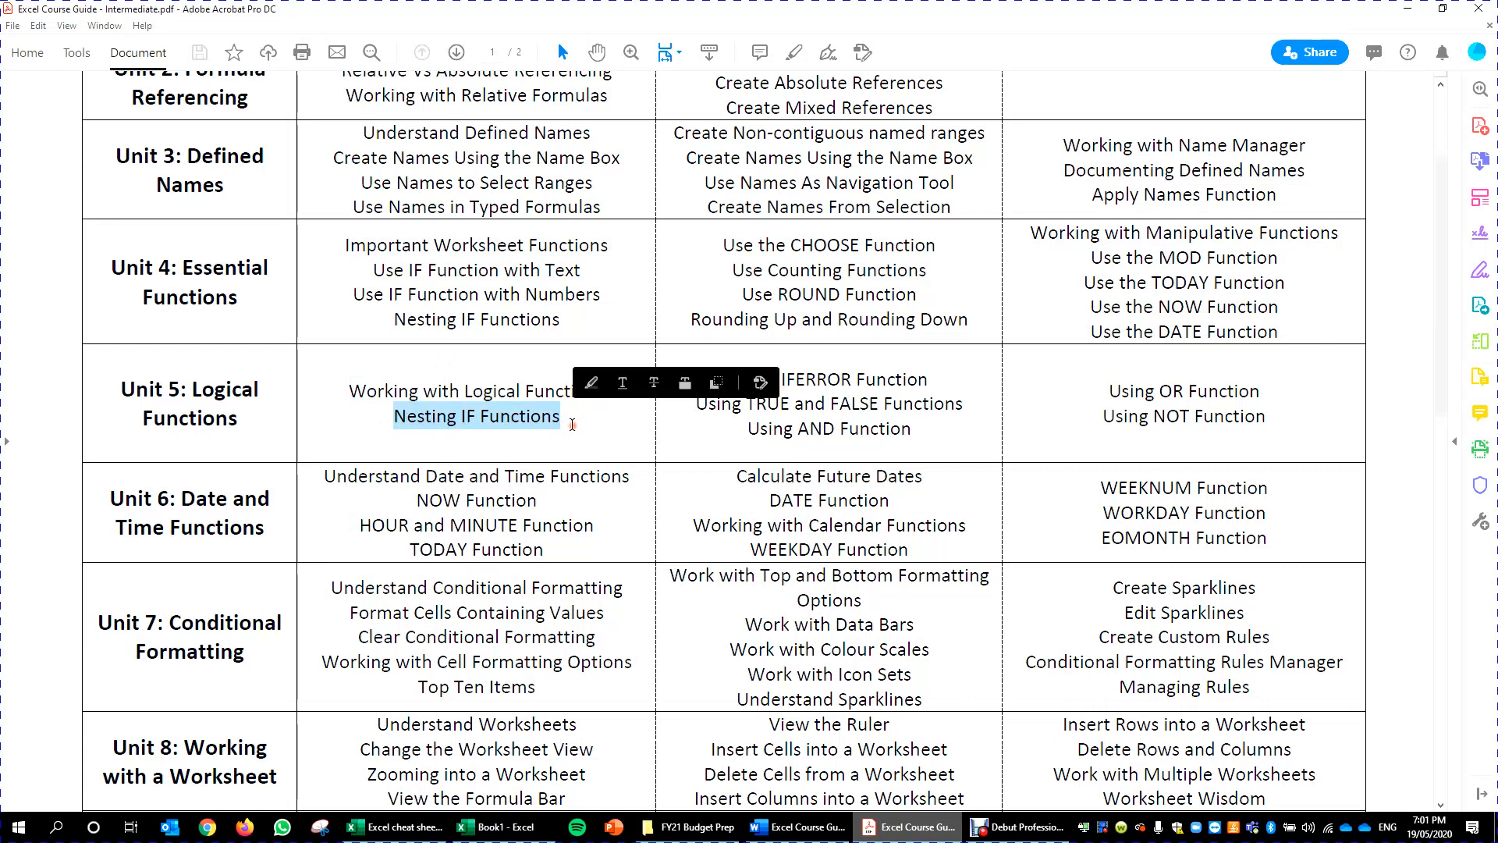
click(500, 416)
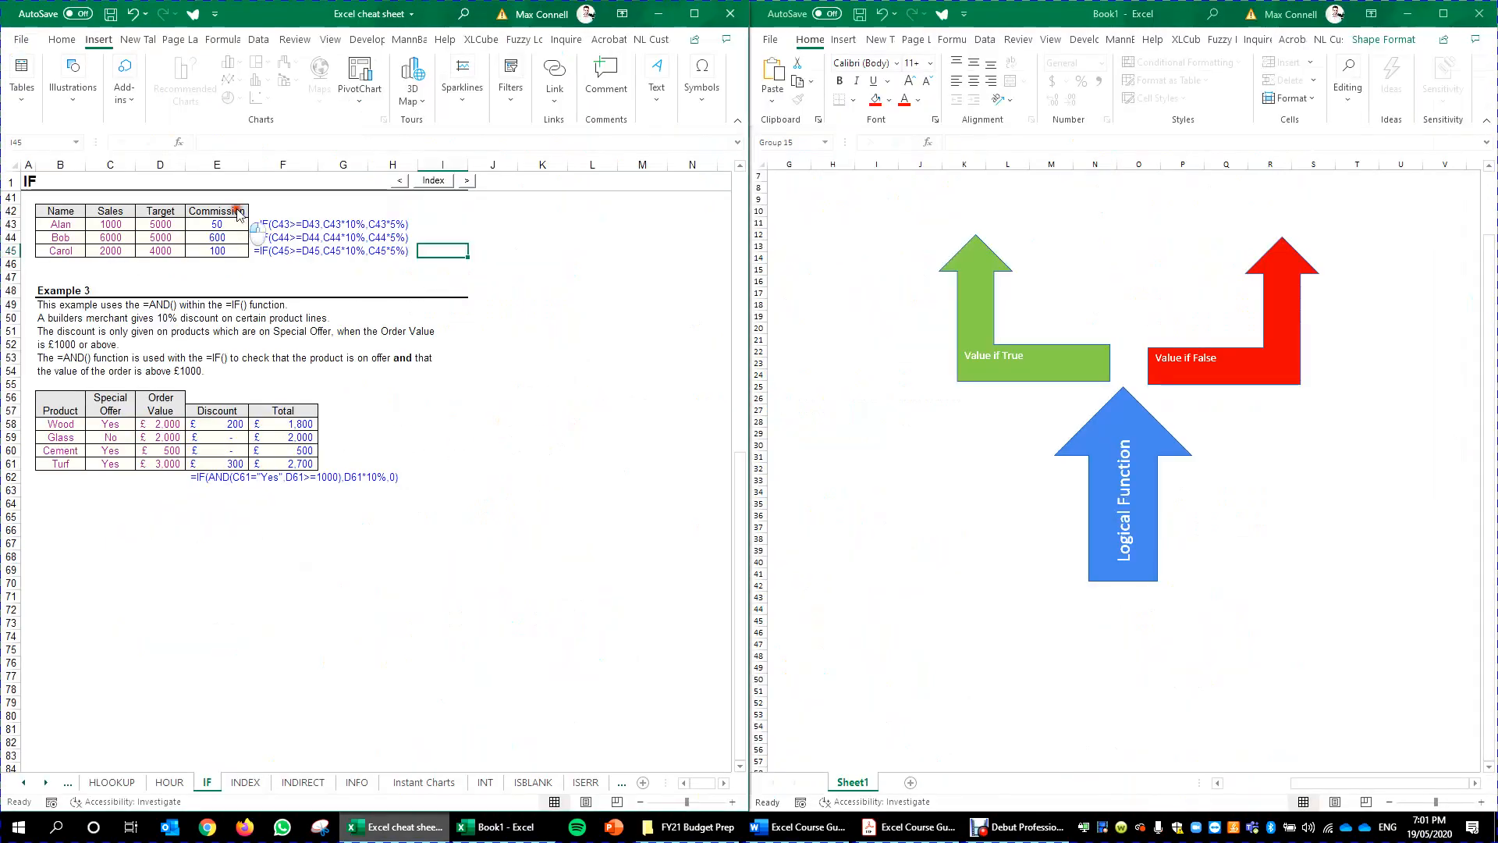
Examine the sales, target and result cells of the Example 1 table on the IF sheet of the Excel cheat sheet.
scroll(76, 296, up, 8)
scroll(76, 297, up, 1)
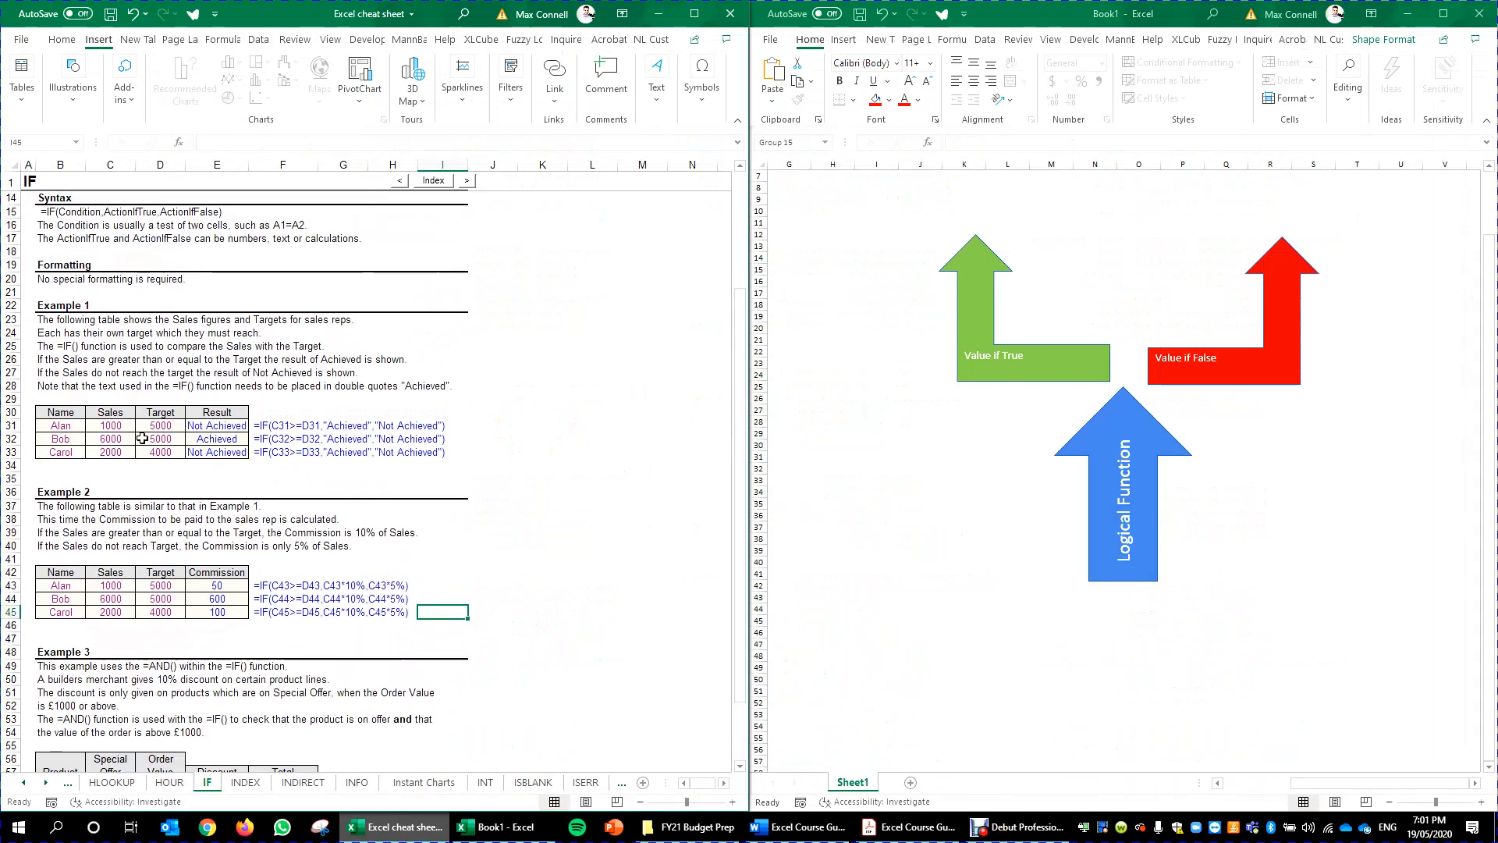
click(67, 453)
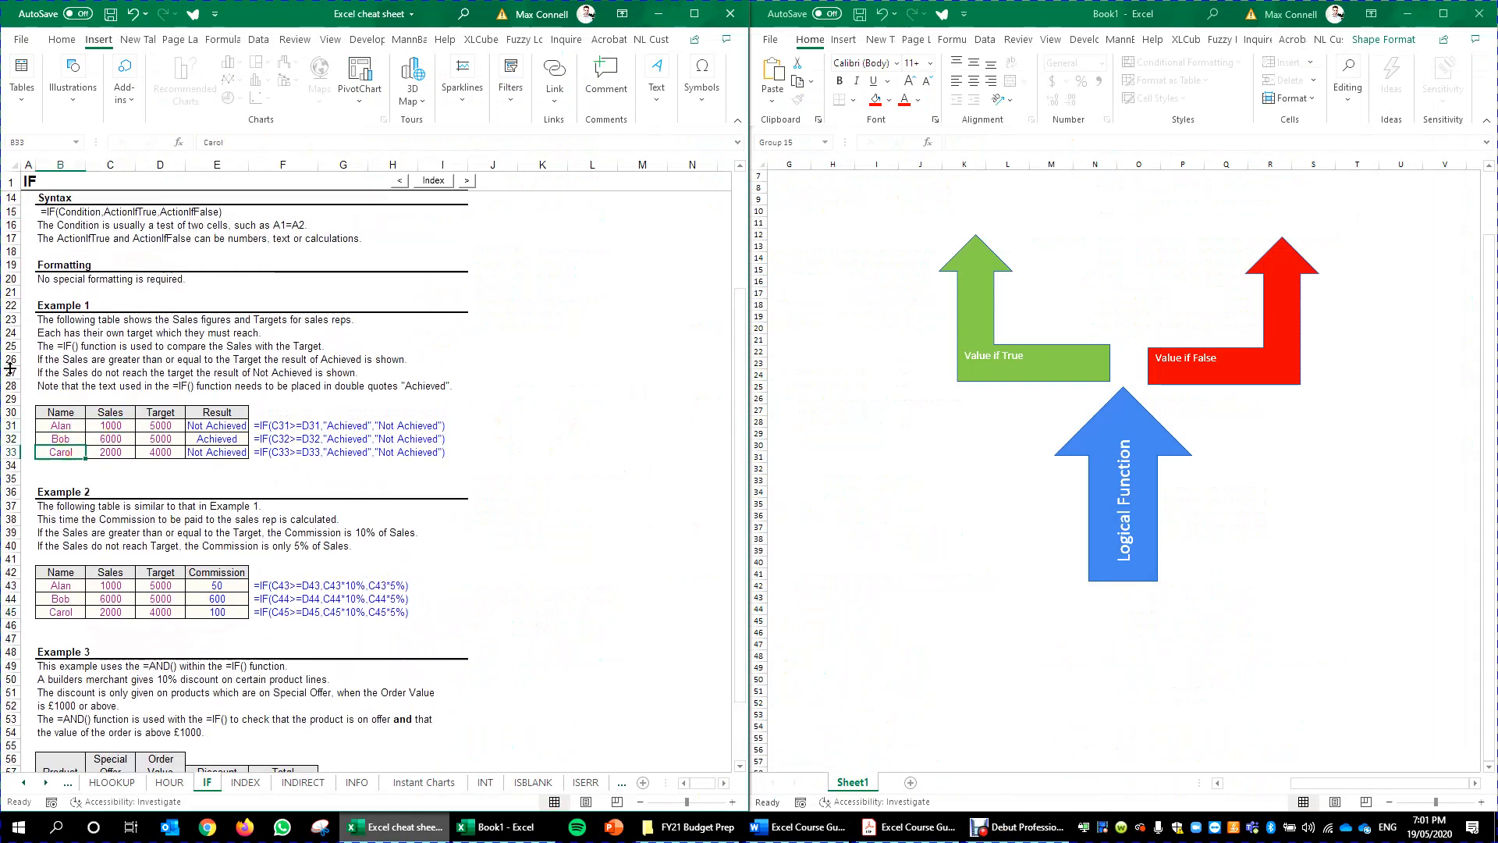
click(111, 438)
scroll(113, 439, down, 1)
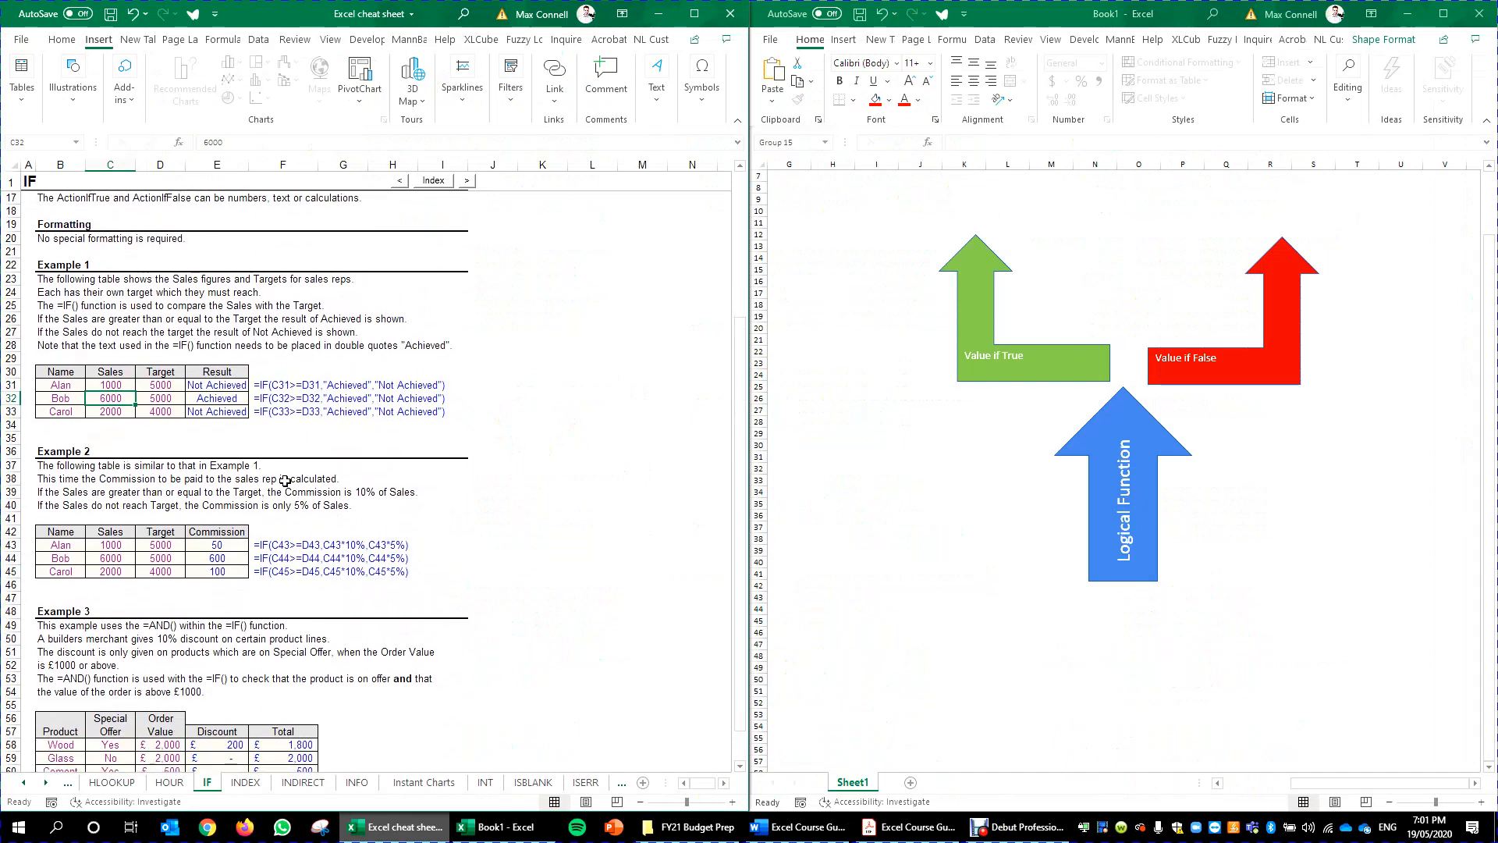
click(234, 387)
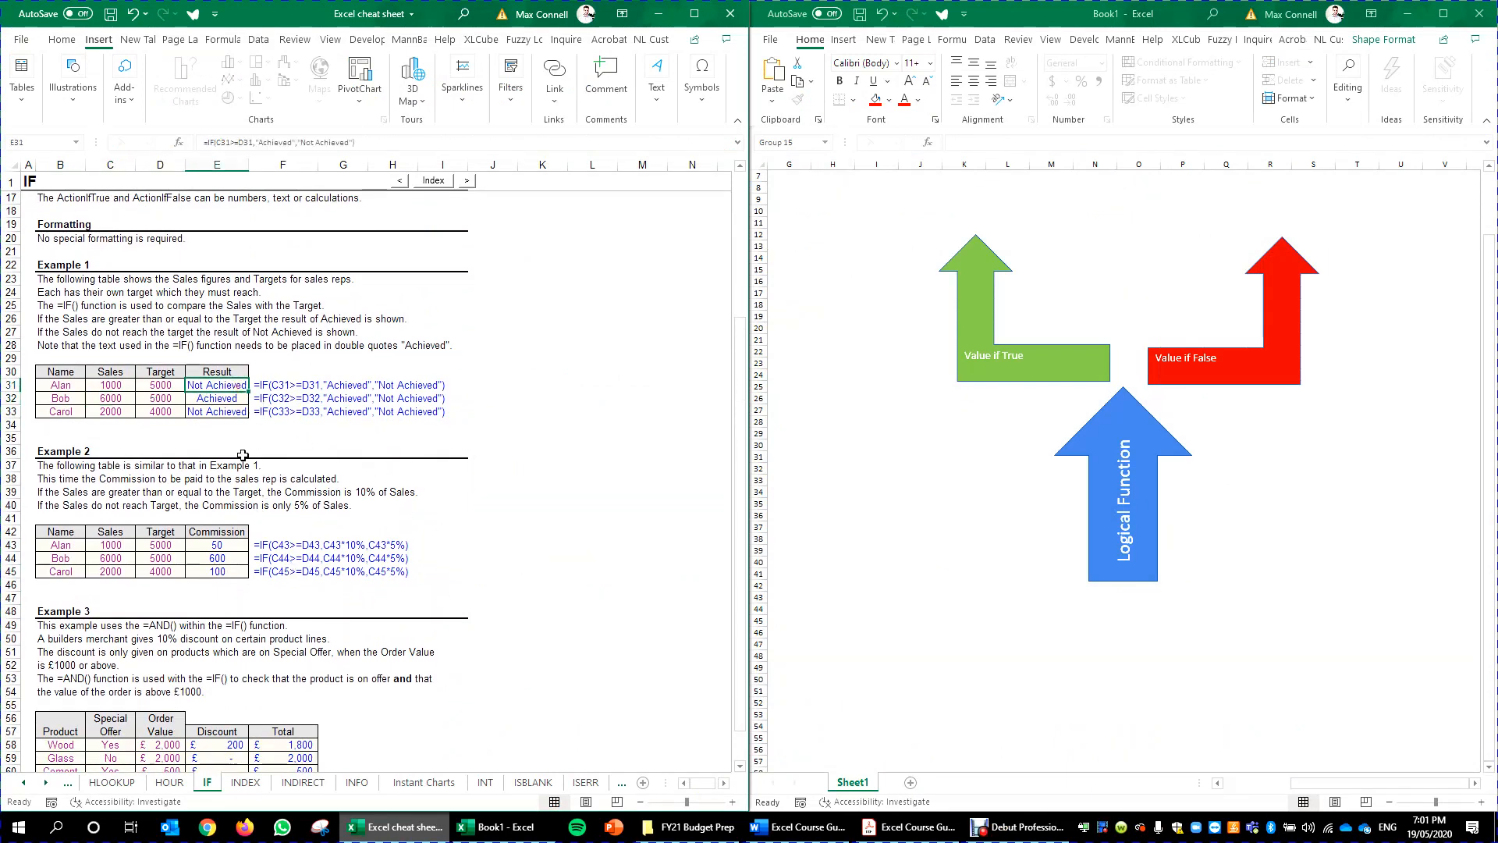
Try changing the fill of the Logical Function arrow in Book1, and undo the change.
click(1080, 556)
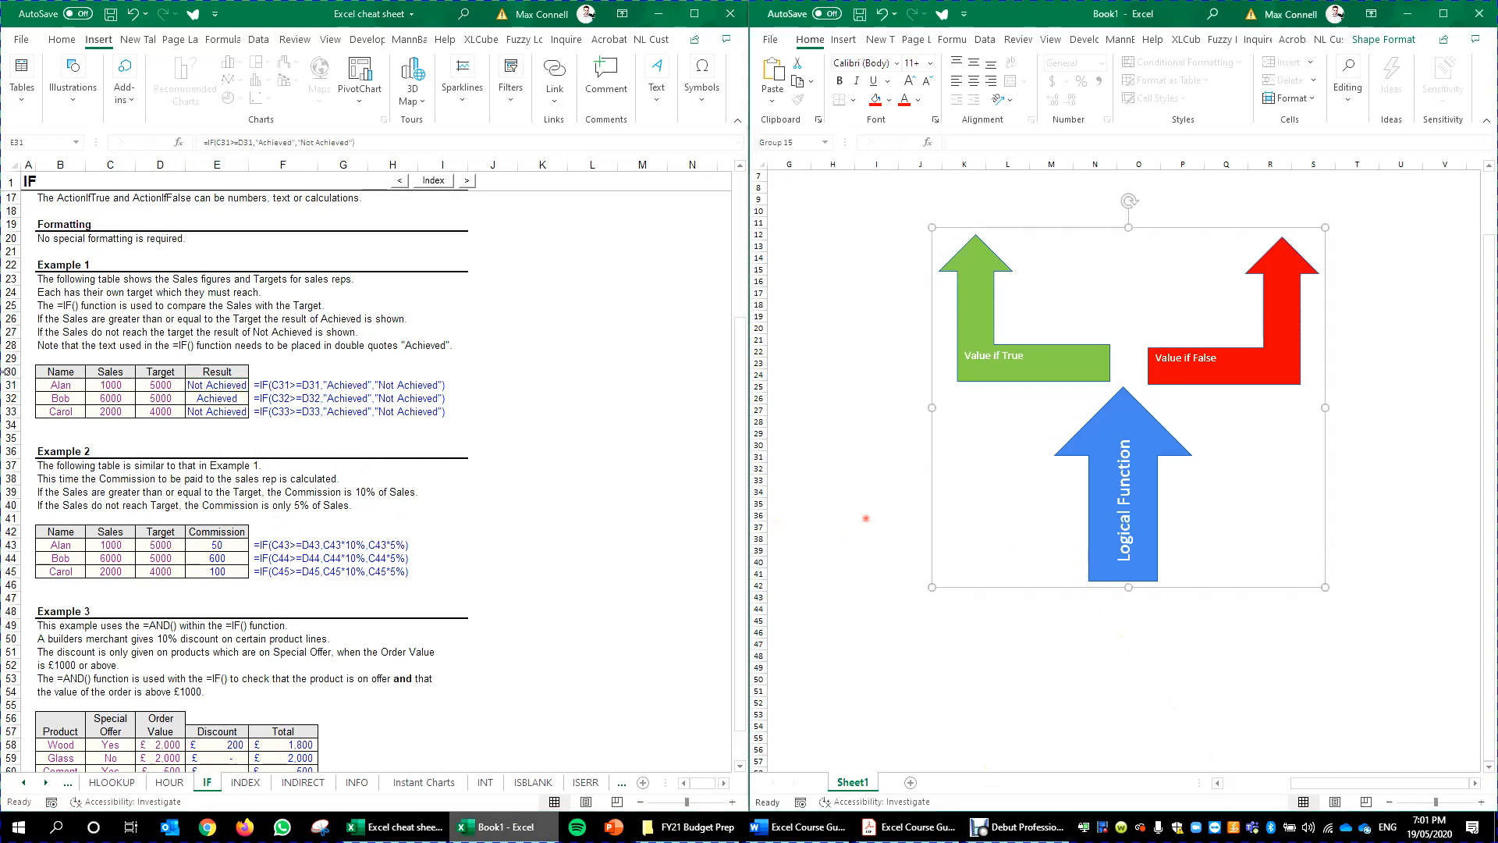
click(1100, 498)
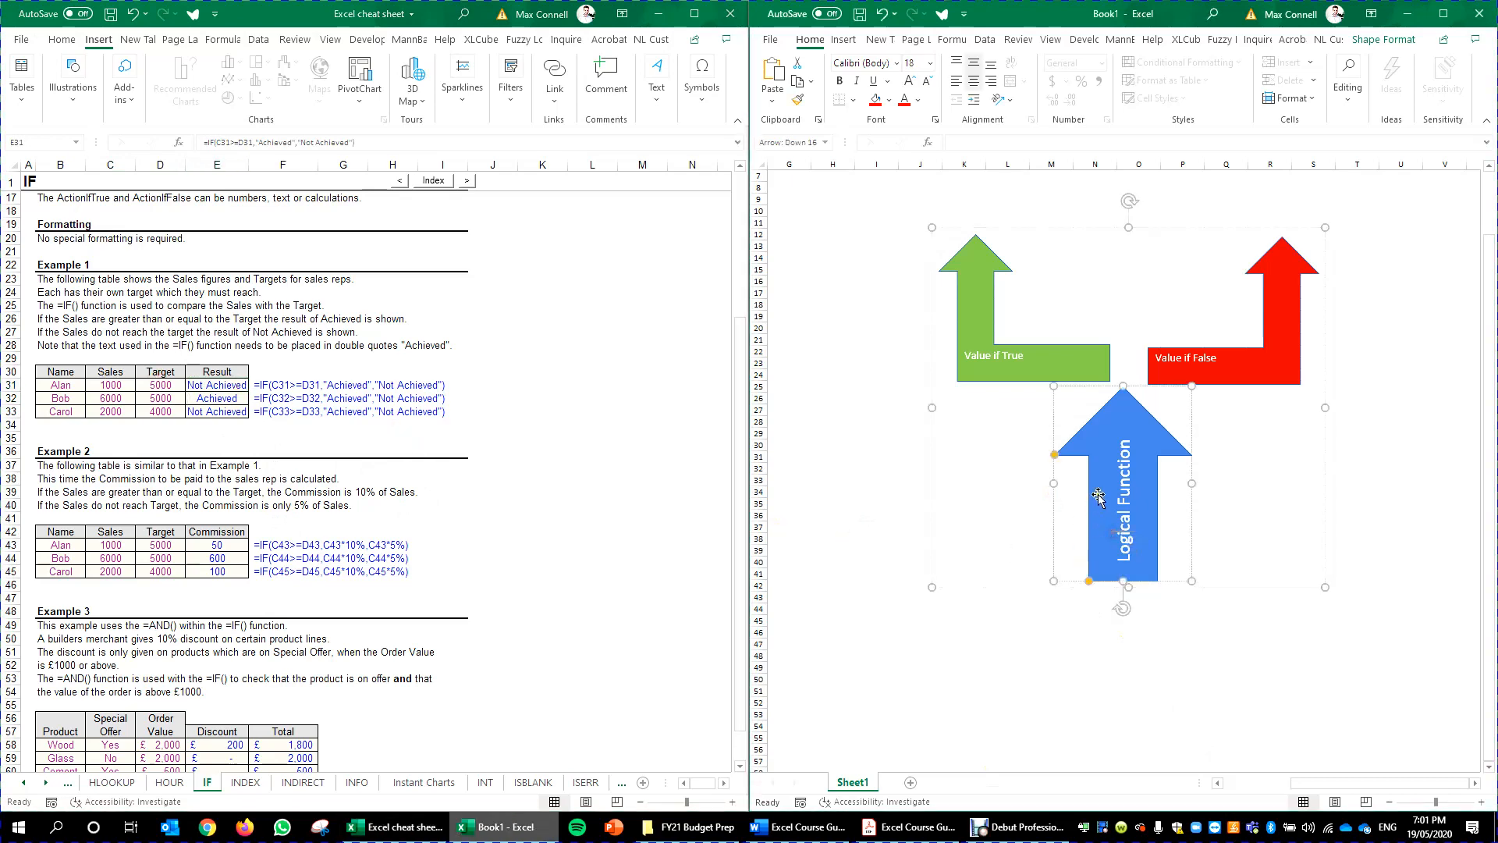
click(889, 100)
click(939, 188)
click(1051, 624)
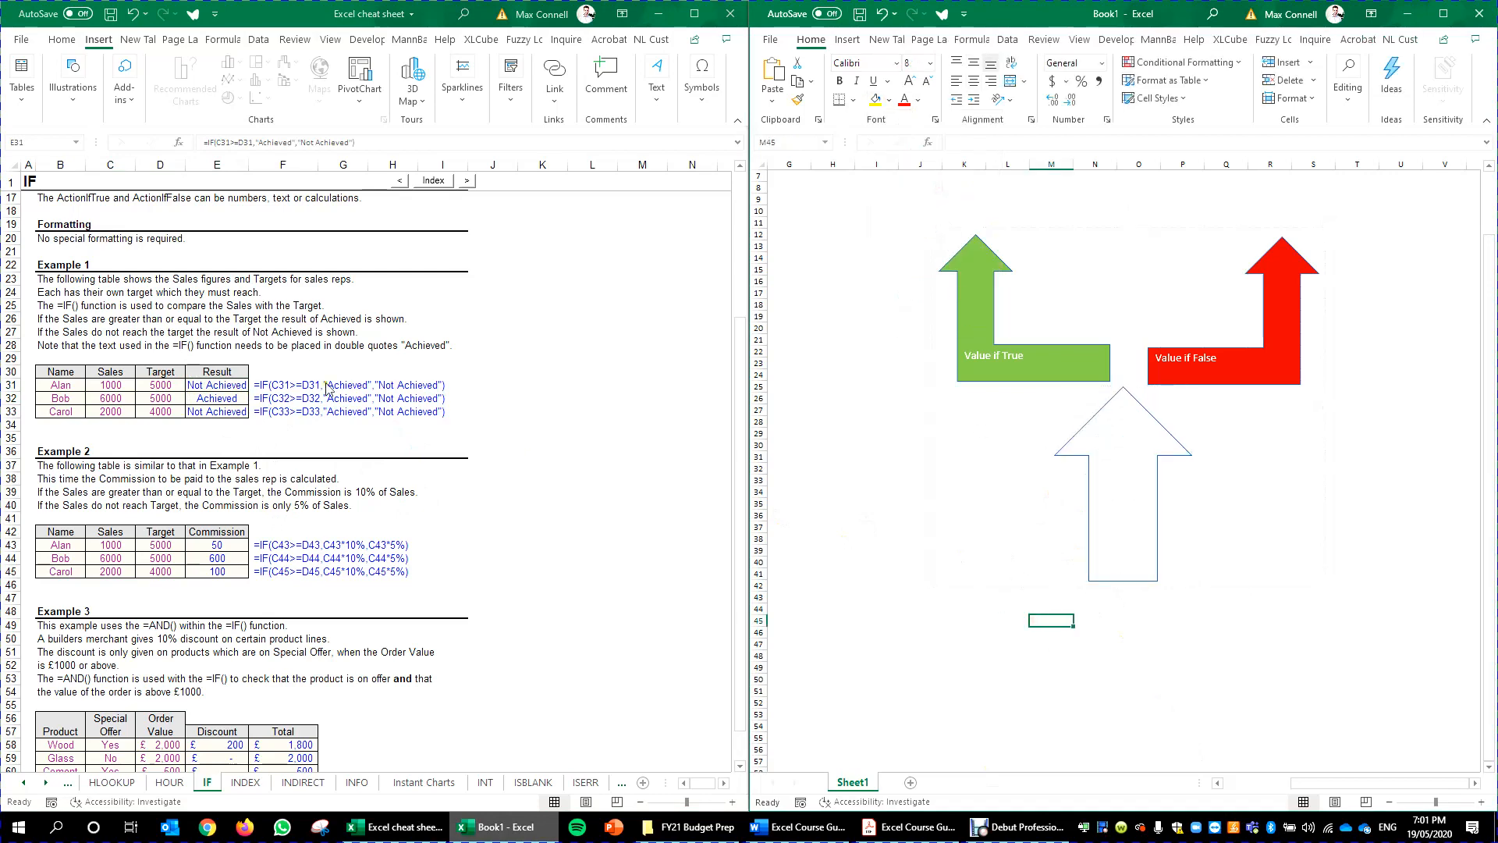
click(1124, 547)
key(ctrl+z)
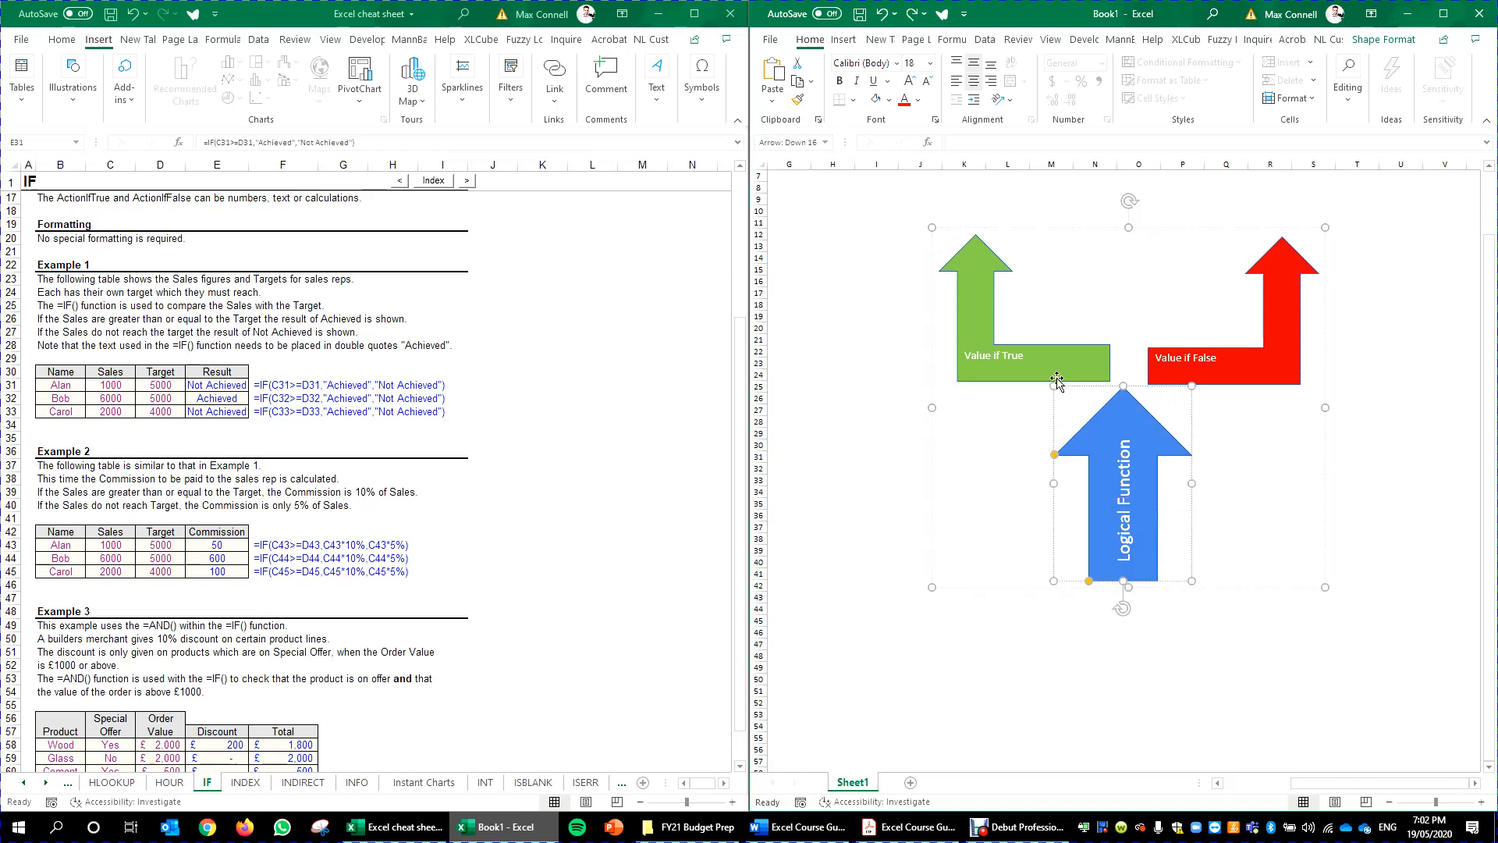
Add large blue text labels to the diagram: "Achieved" above the green arrow and "Not Achieved" above the red arrow.
click(1233, 387)
click(1258, 374)
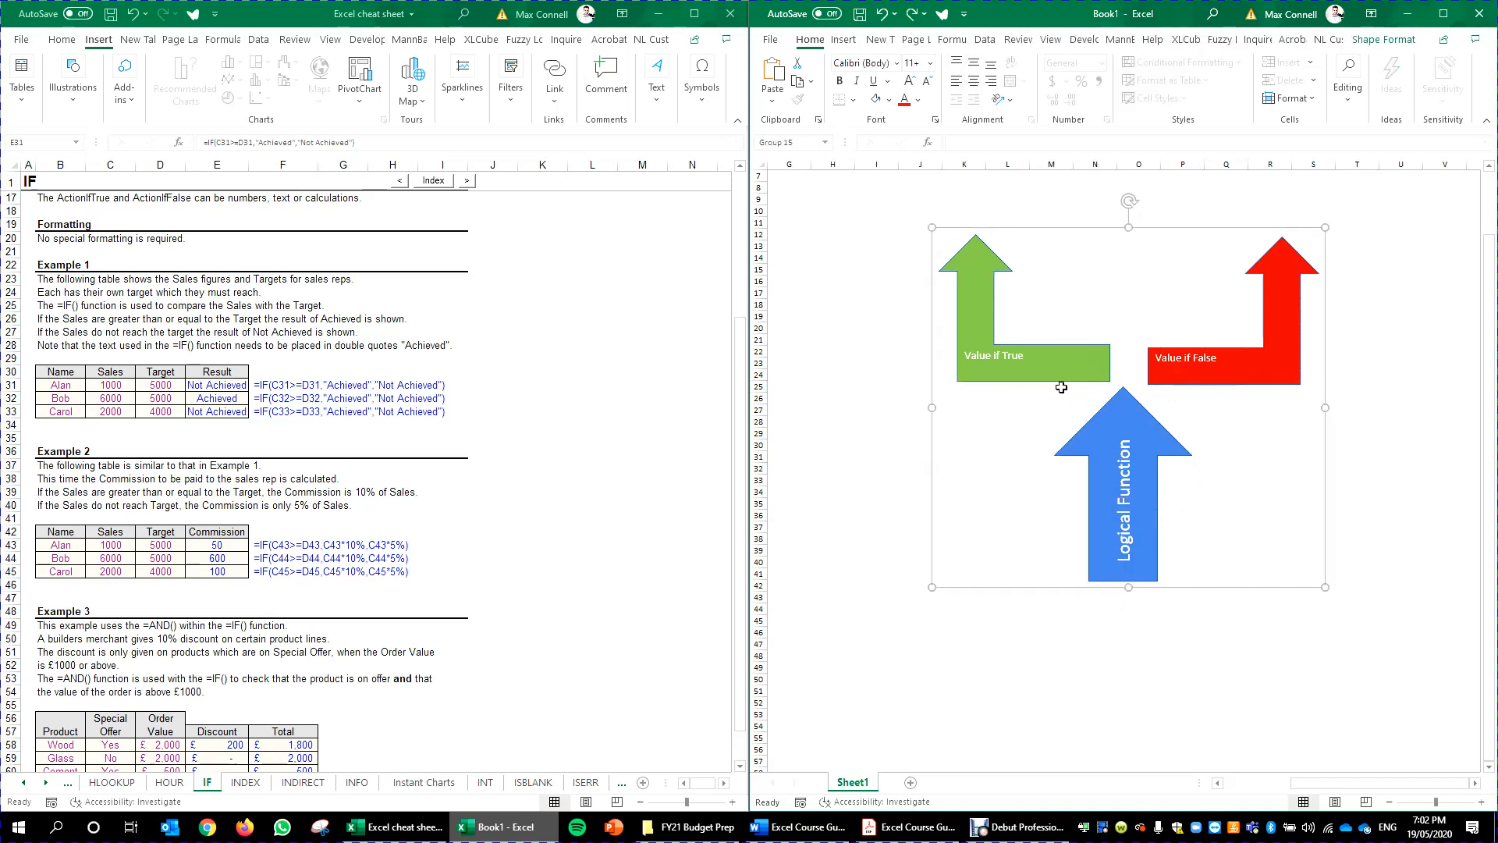
click(1075, 376)
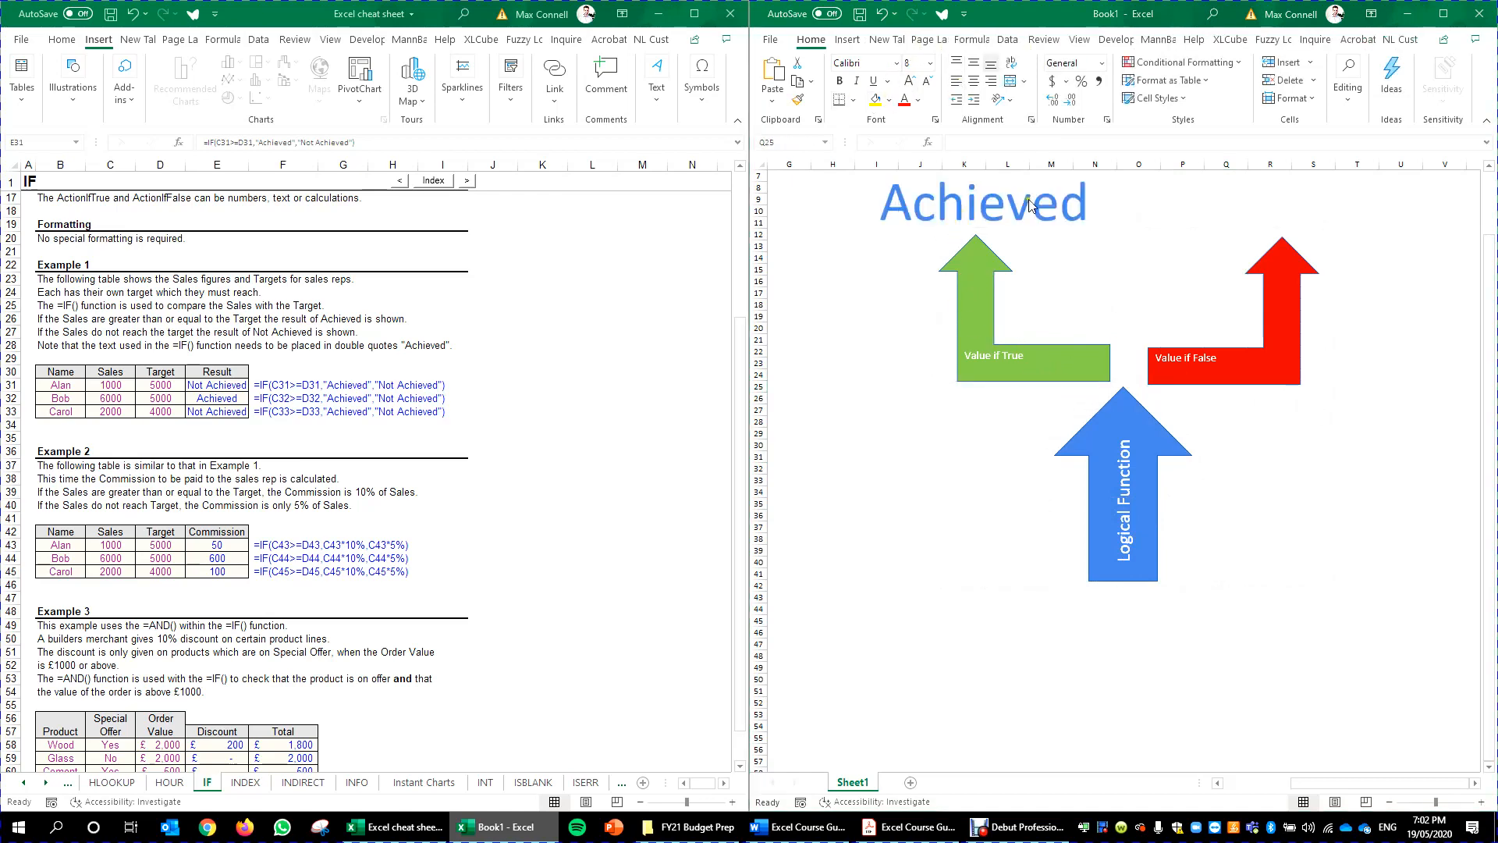
click(394, 373)
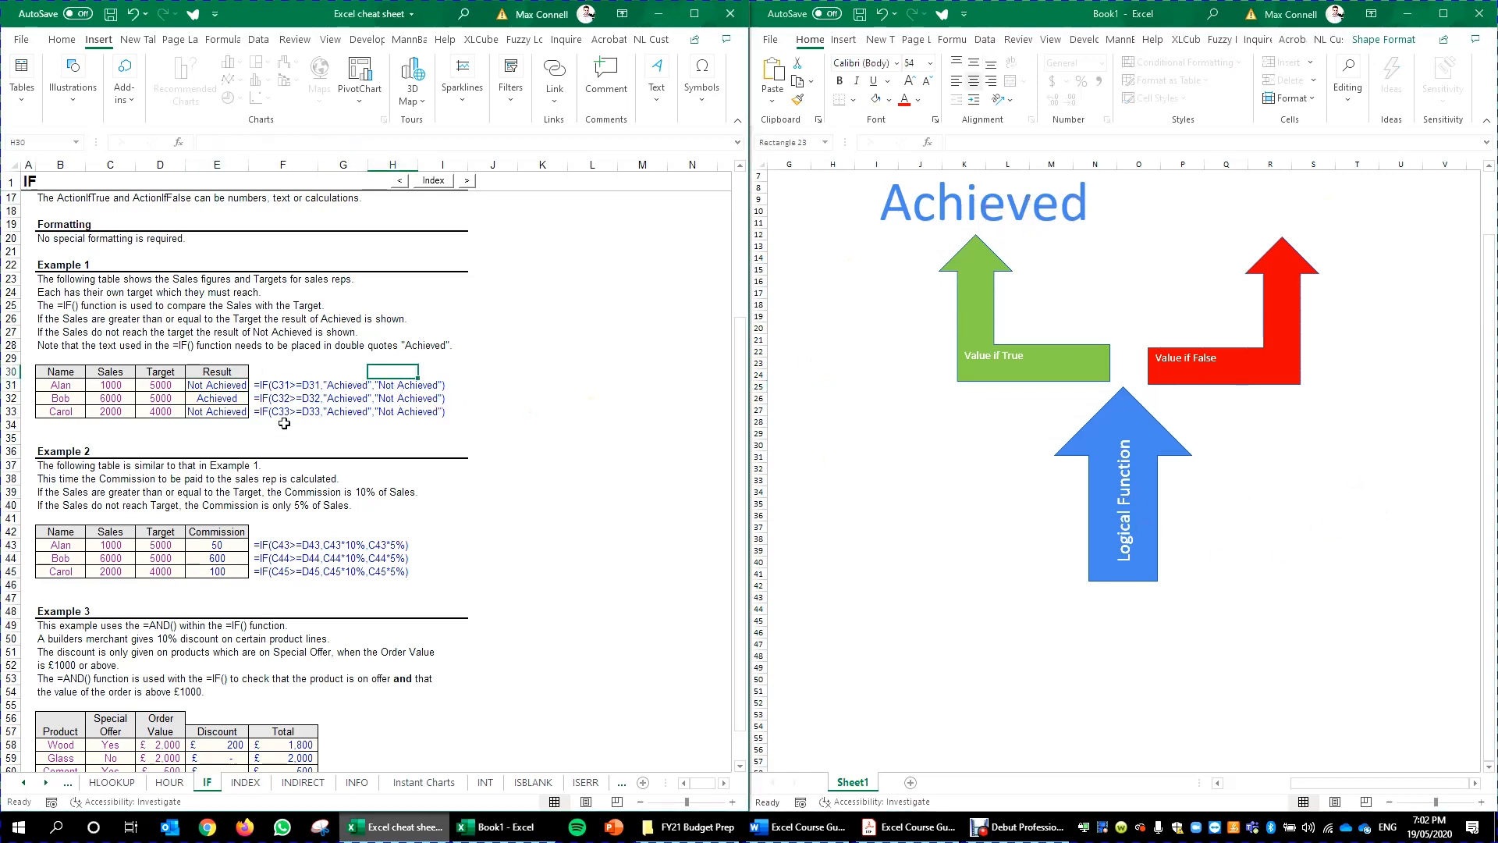
click(1060, 206)
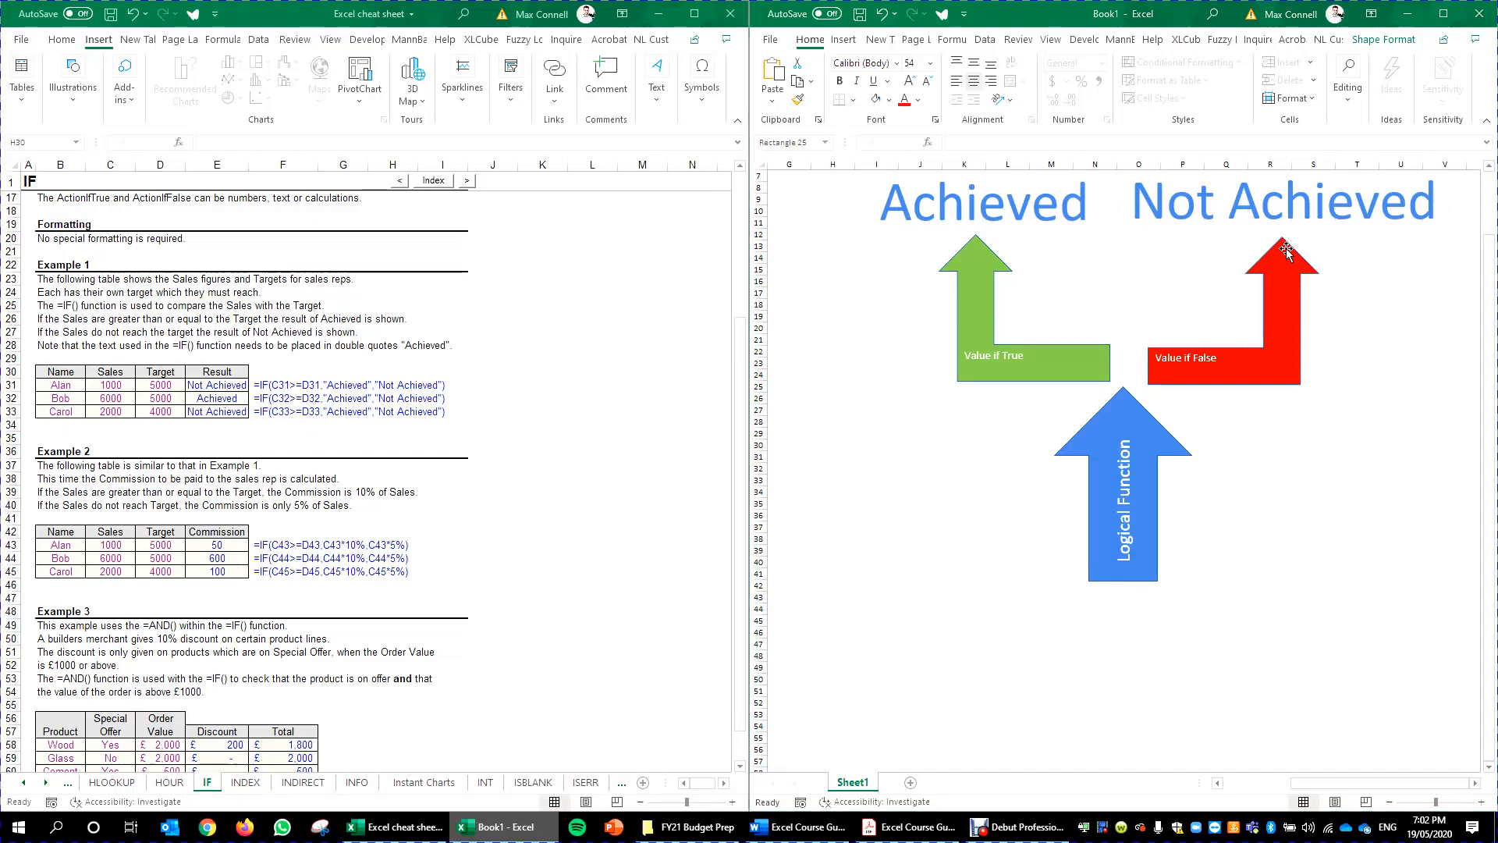
Examine the IF formulas in Example 1's Result column and the first Discount formula in Example 3.
click(231, 389)
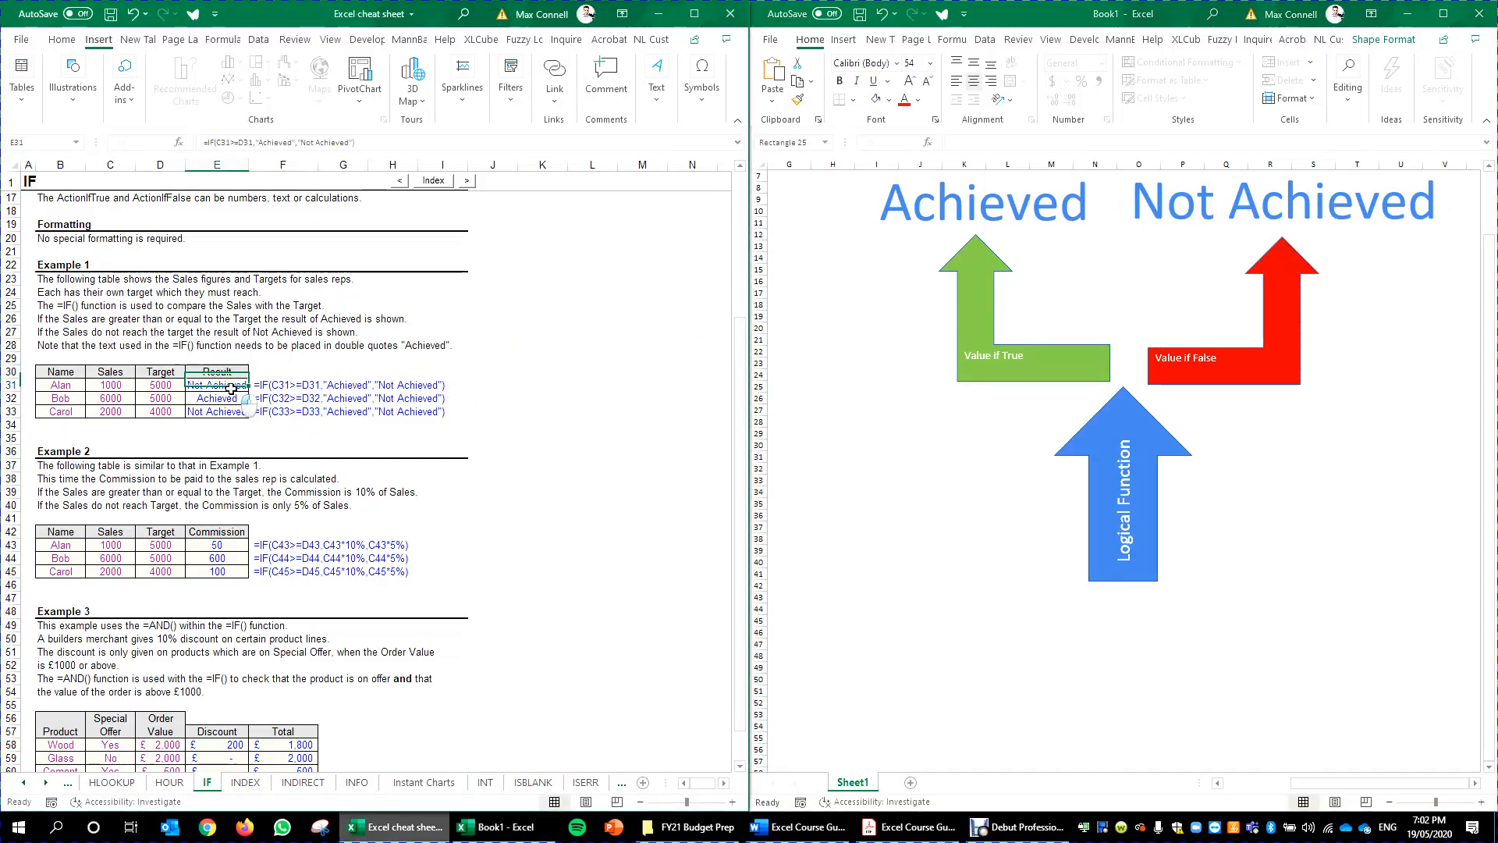
key(Down)
key(Down)
double_click(231, 389)
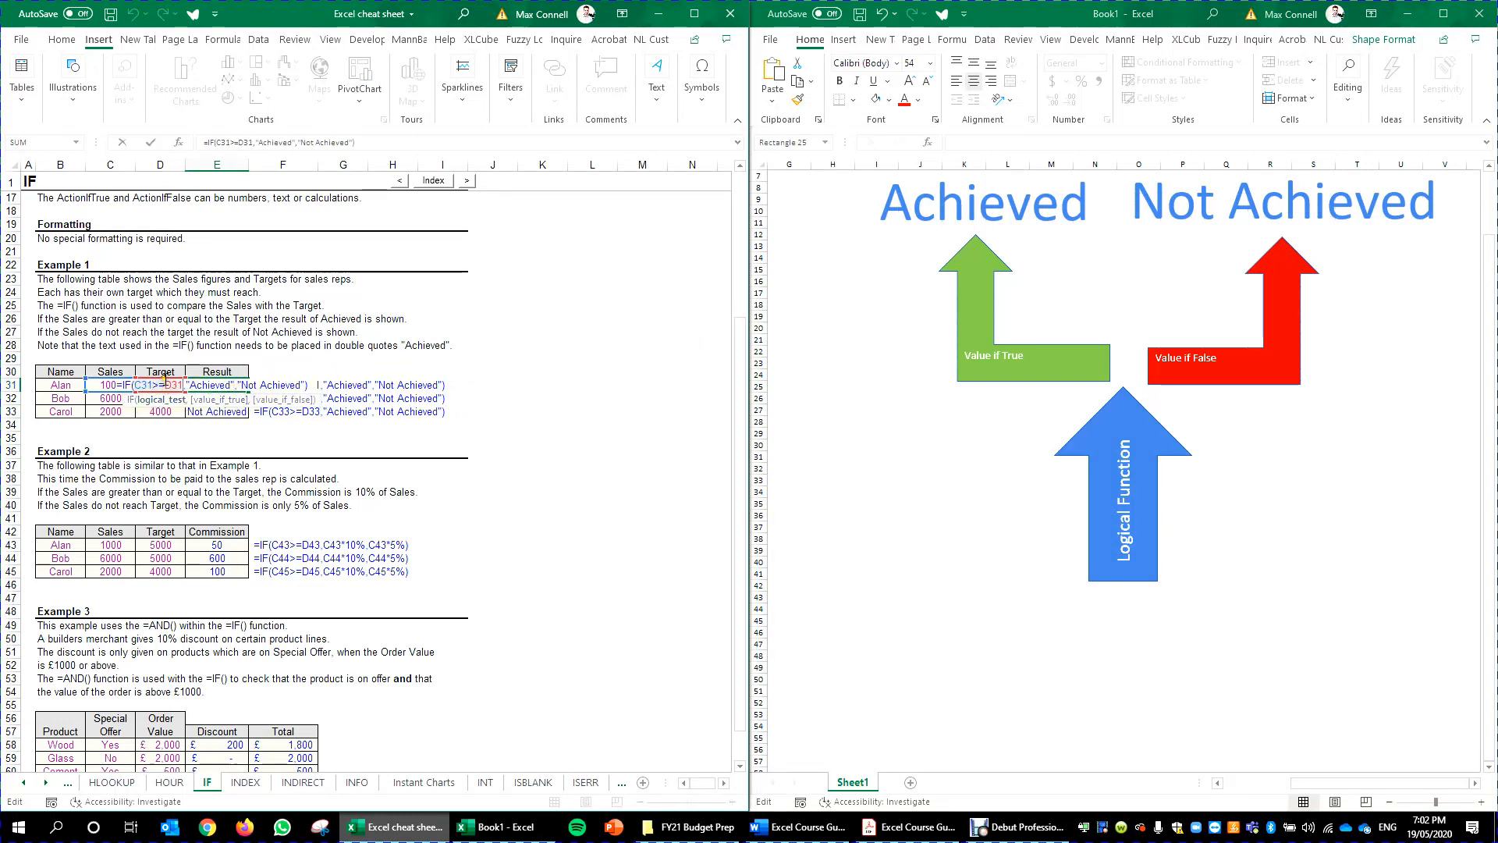
click(207, 400)
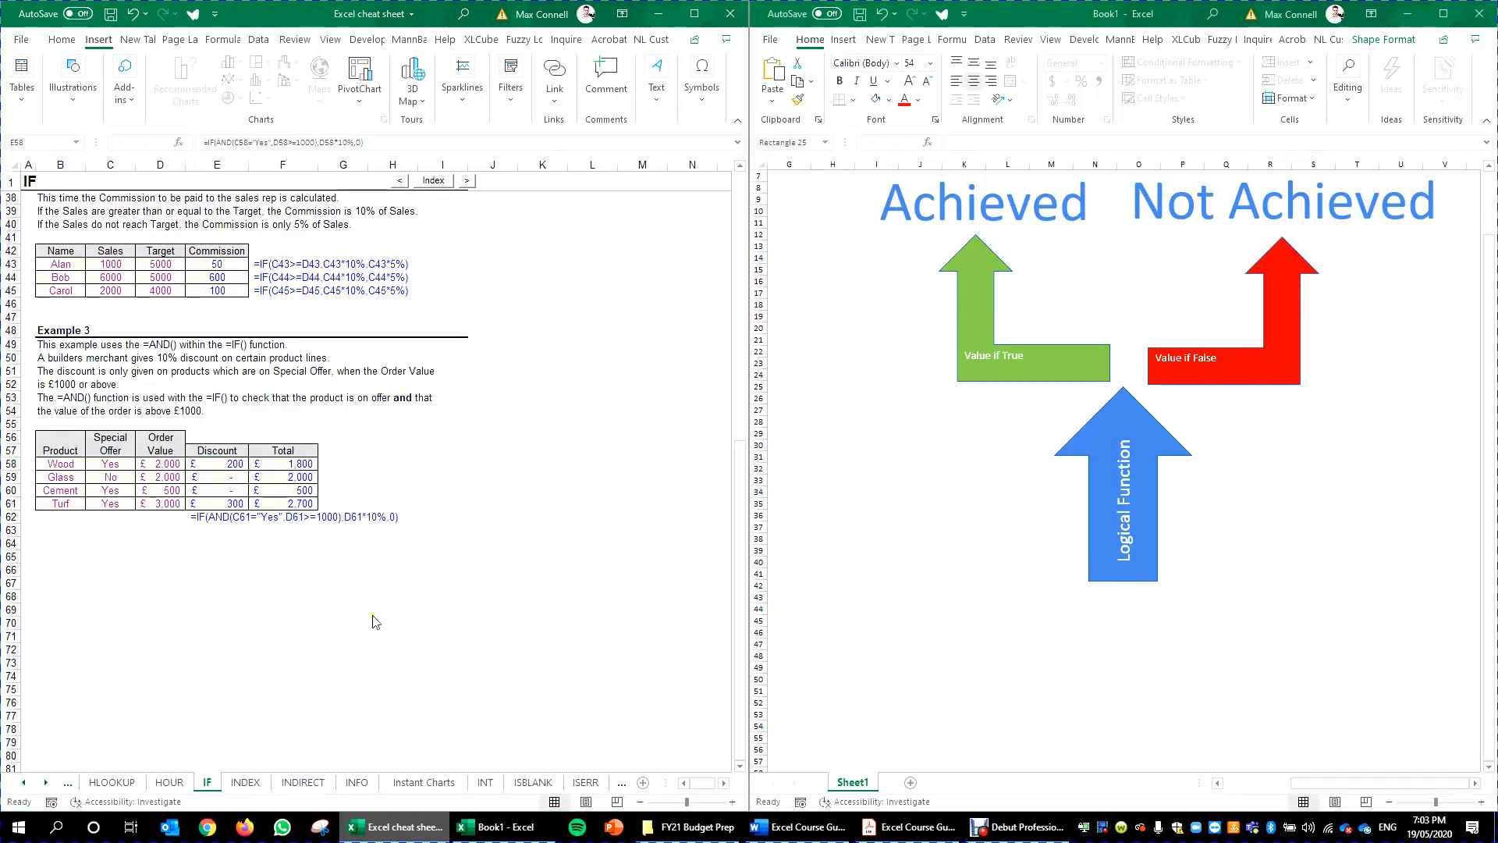
click(199, 465)
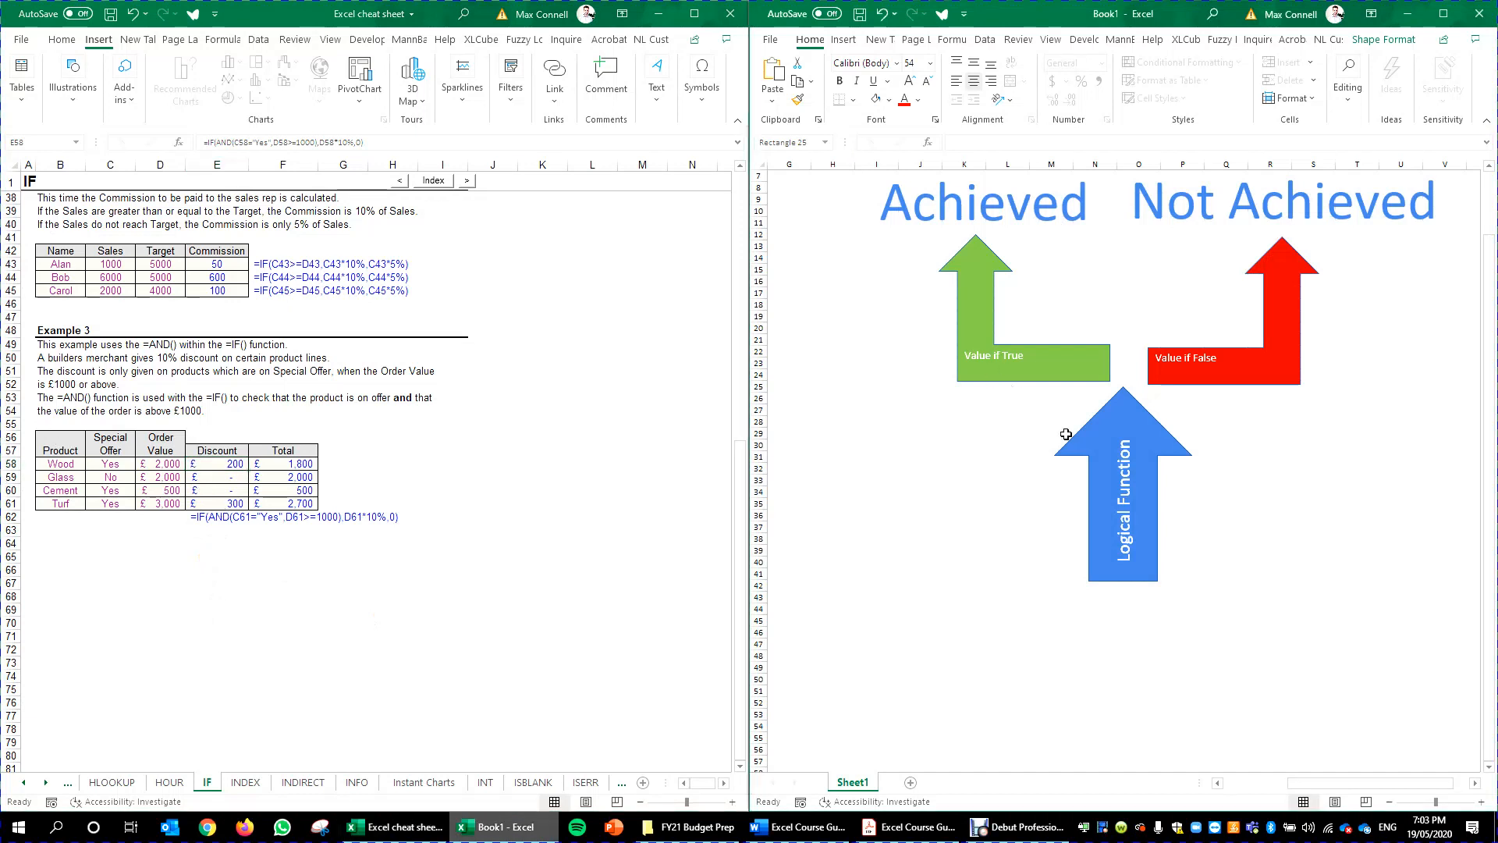
Move the grouped arrow diagram down, leaving a gap beneath the Achieved and Not Achieved labels.
click(1129, 568)
scroll(1182, 593, down, 1)
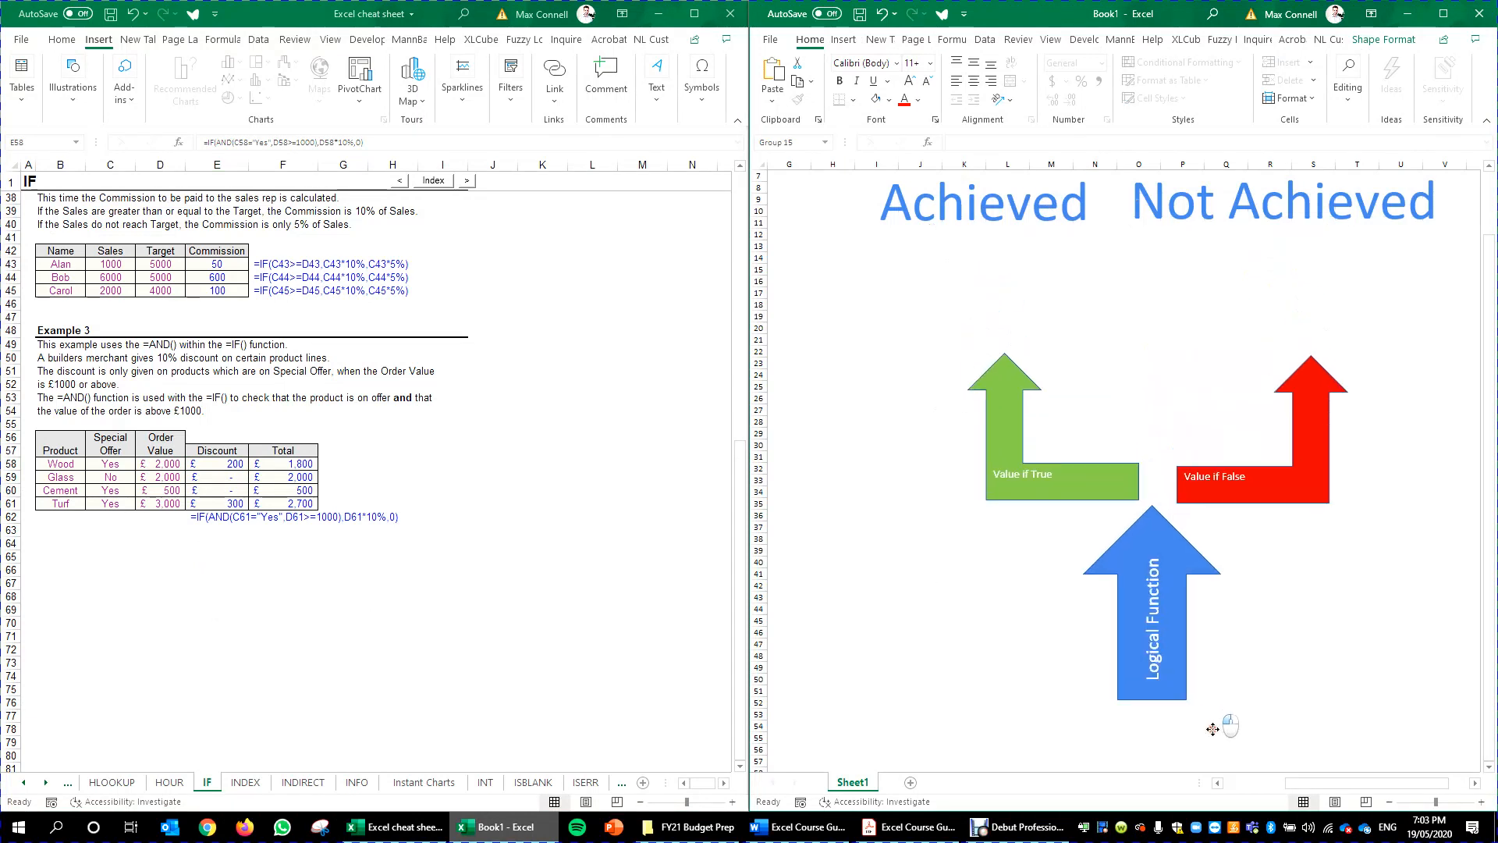
drag(1157, 321, 1177, 459)
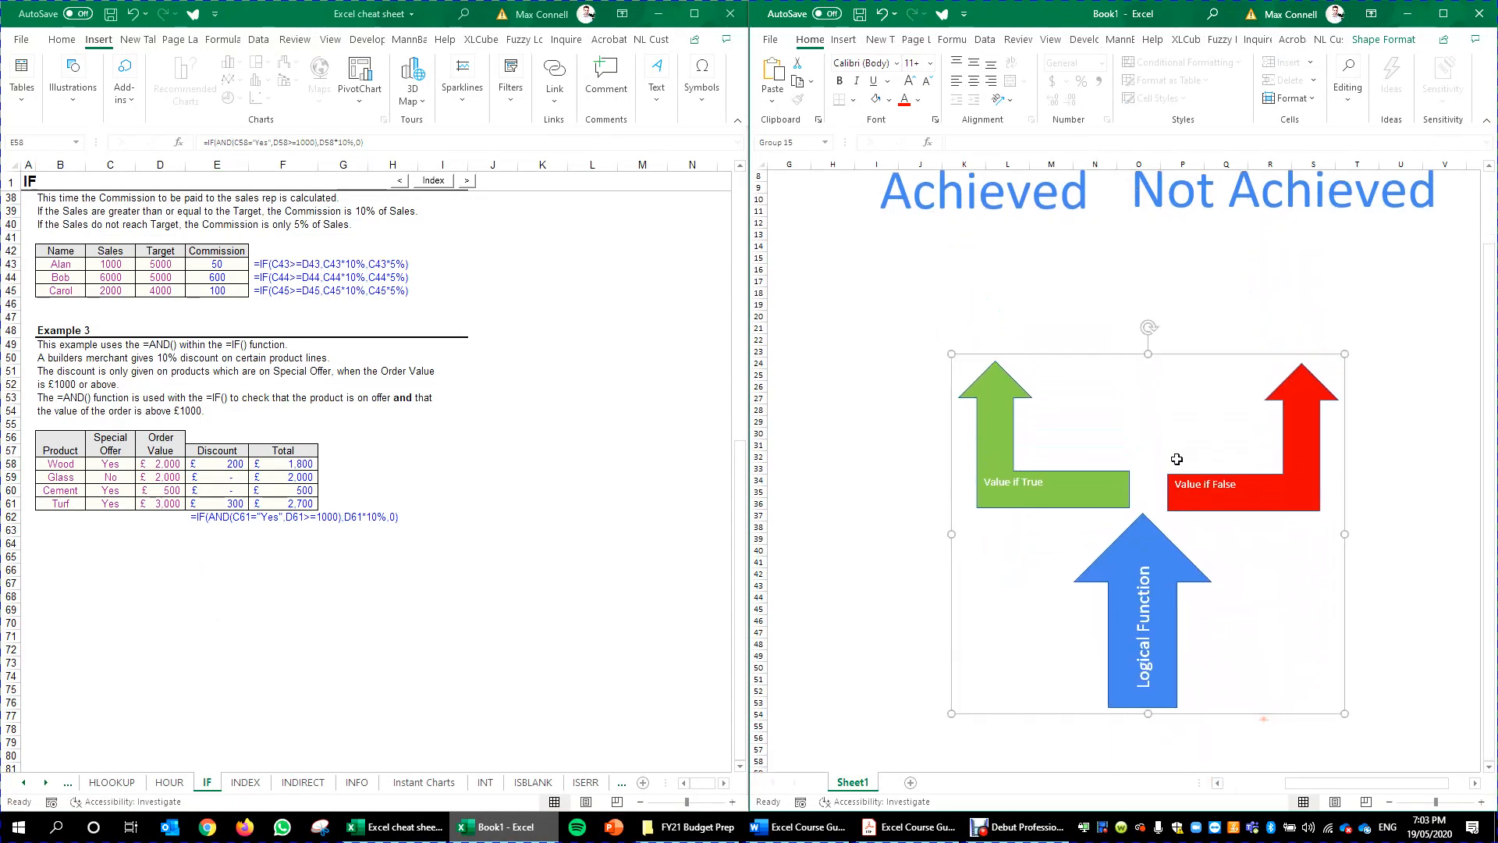
Duplicate the grouped arrow diagram, pull the two copies apart and delete one of them.
key(ctrl+v)
drag(1280, 728, 1227, 656)
drag(1118, 706, 1130, 712)
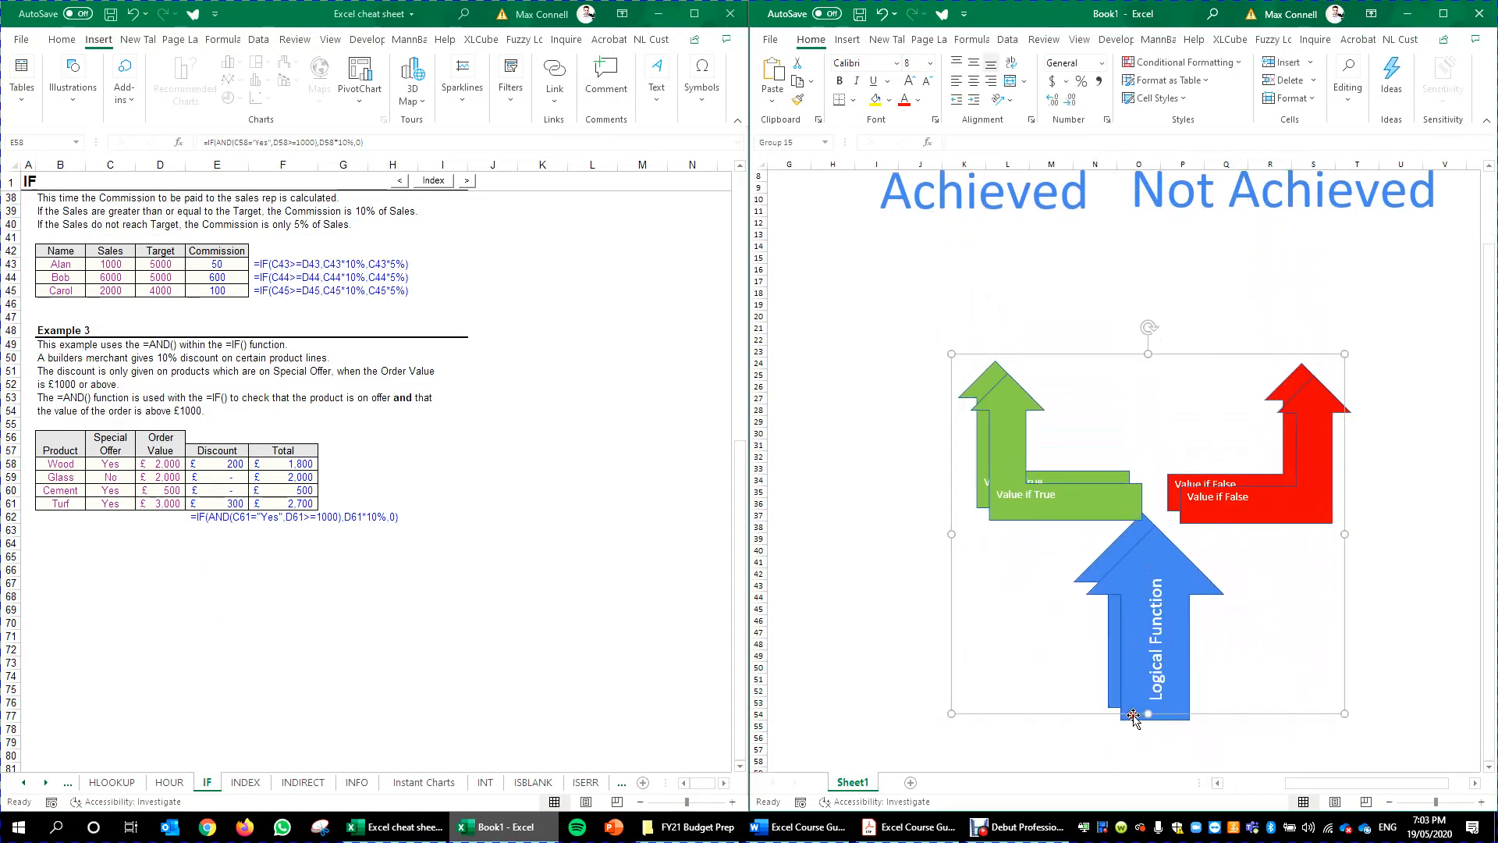
drag(1226, 723, 1033, 605)
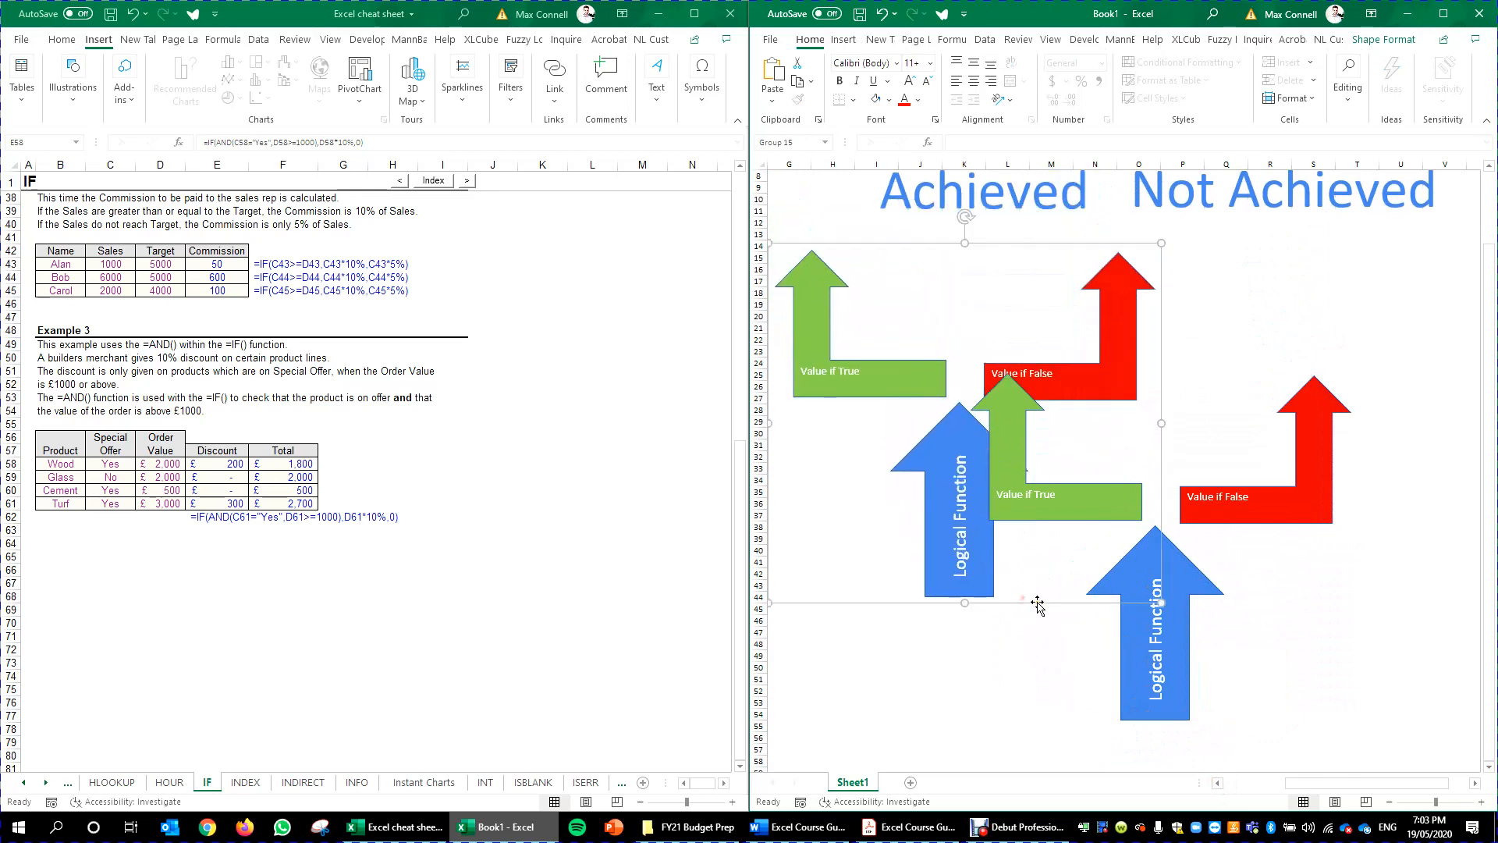
key(Delete)
click(968, 294)
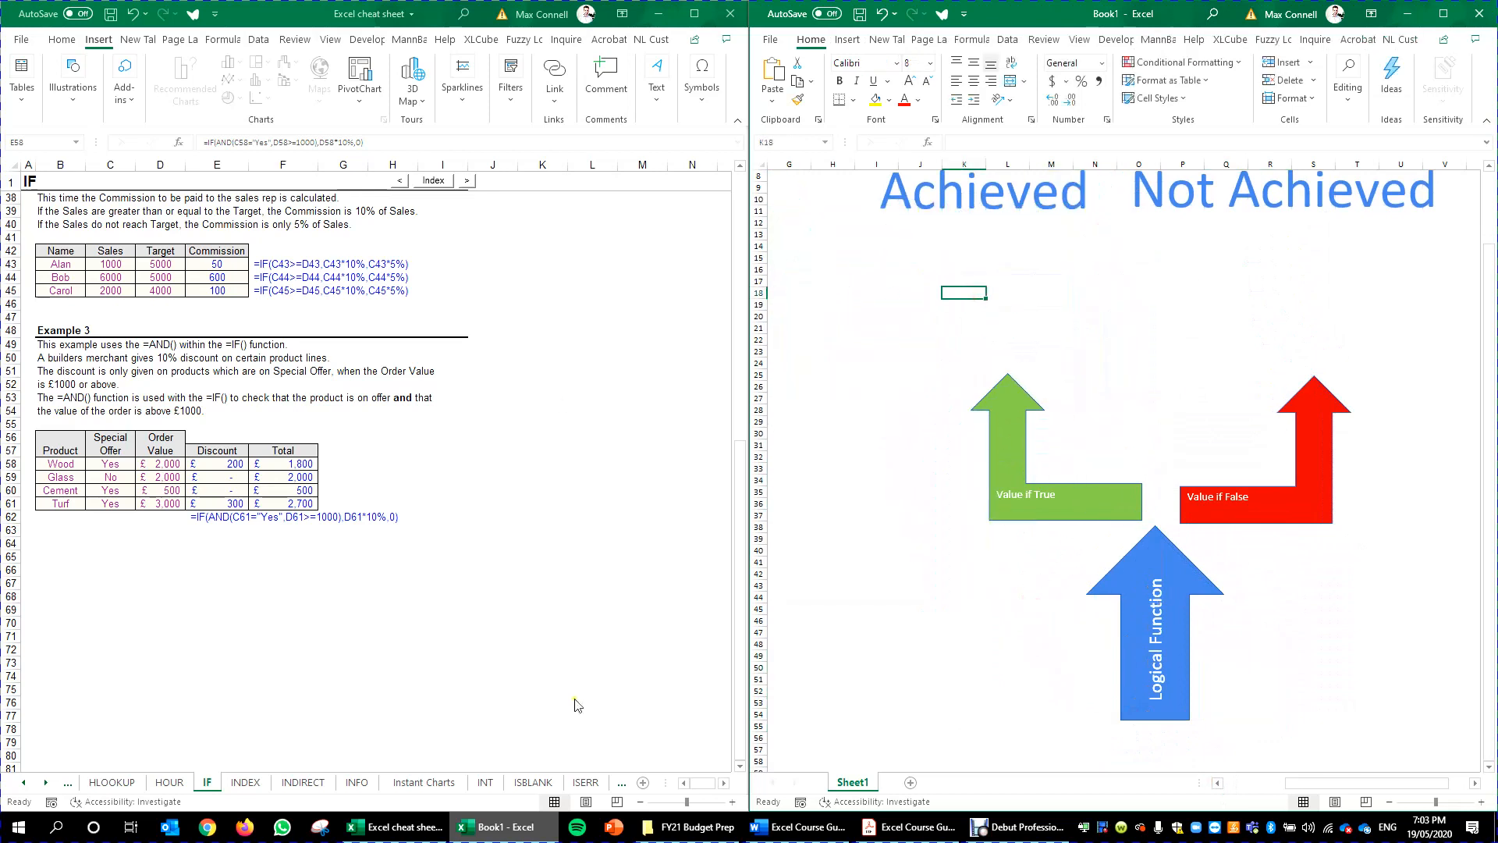
Select the Logical Function arrow and examine the Special Offer discount condition described in Example 3.
click(1182, 678)
click(1182, 655)
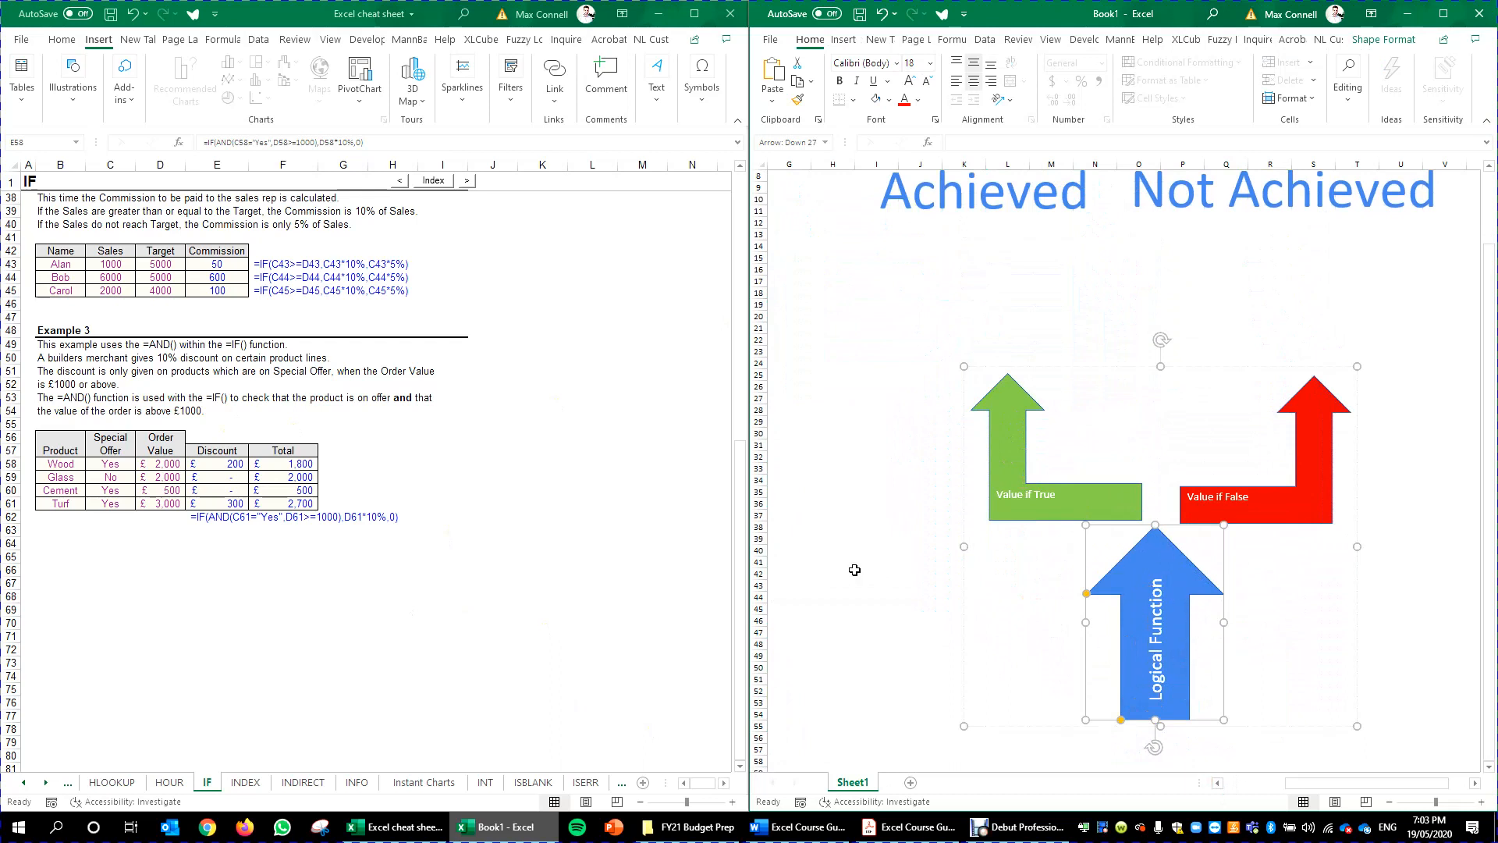
click(55, 371)
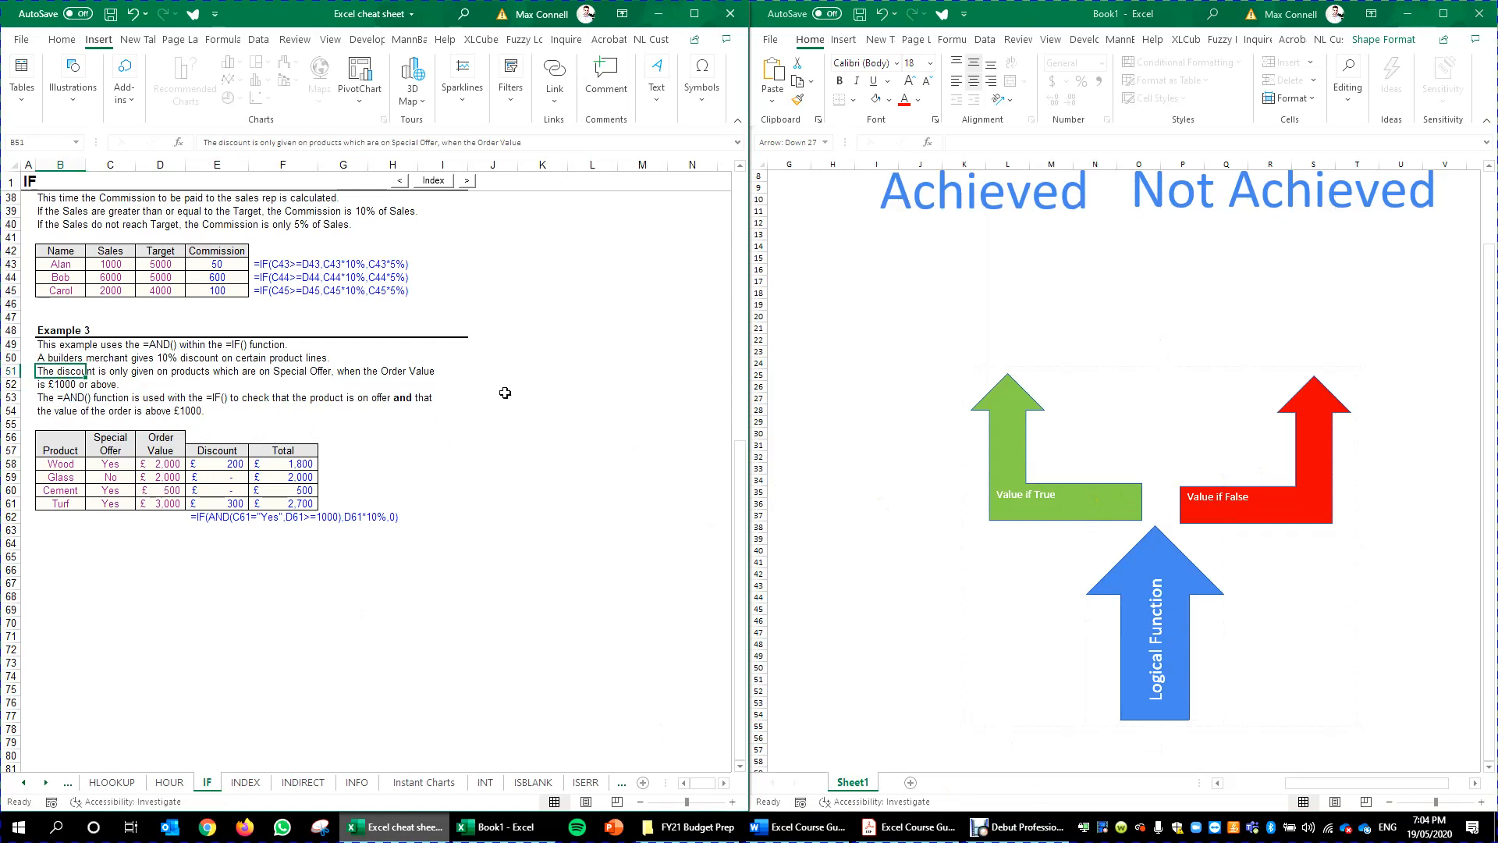
click(291, 371)
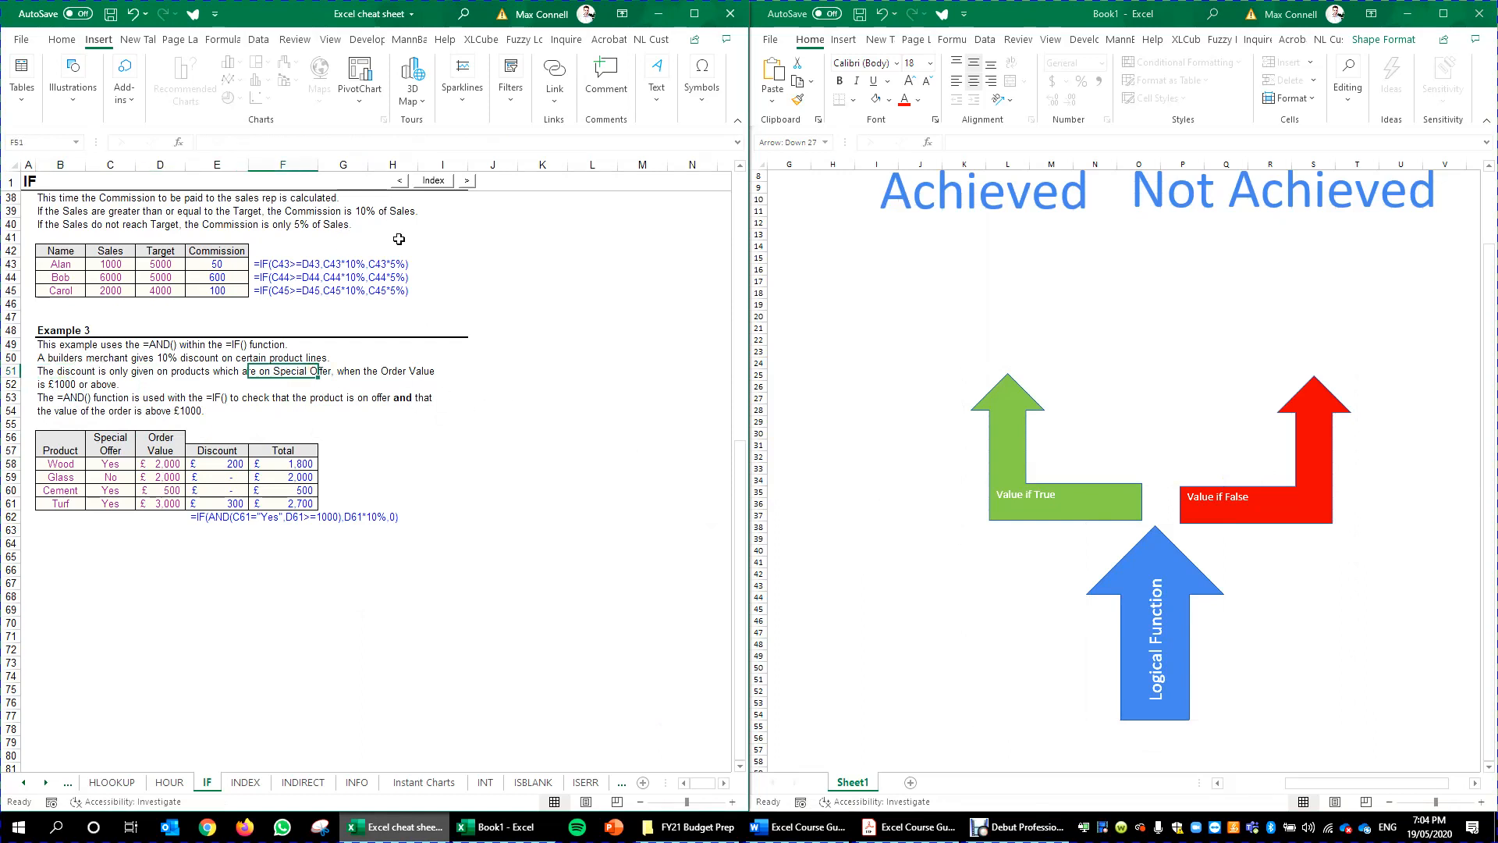
click(49, 373)
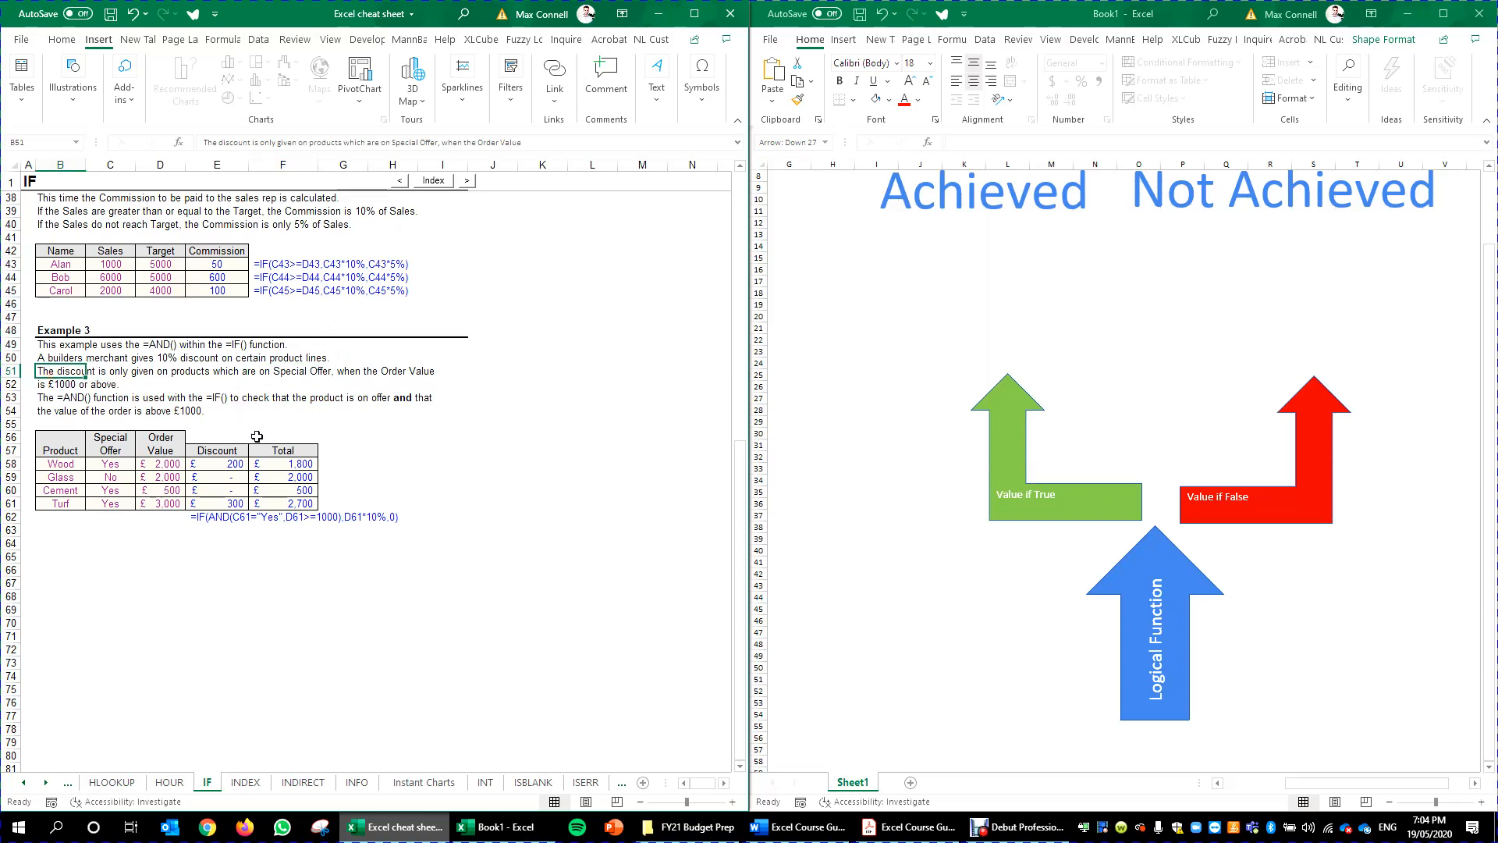
Enter the text "Is" in cell O58, beneath the Logical Function arrow.
scroll(1139, 546, down, 5)
click(1139, 586)
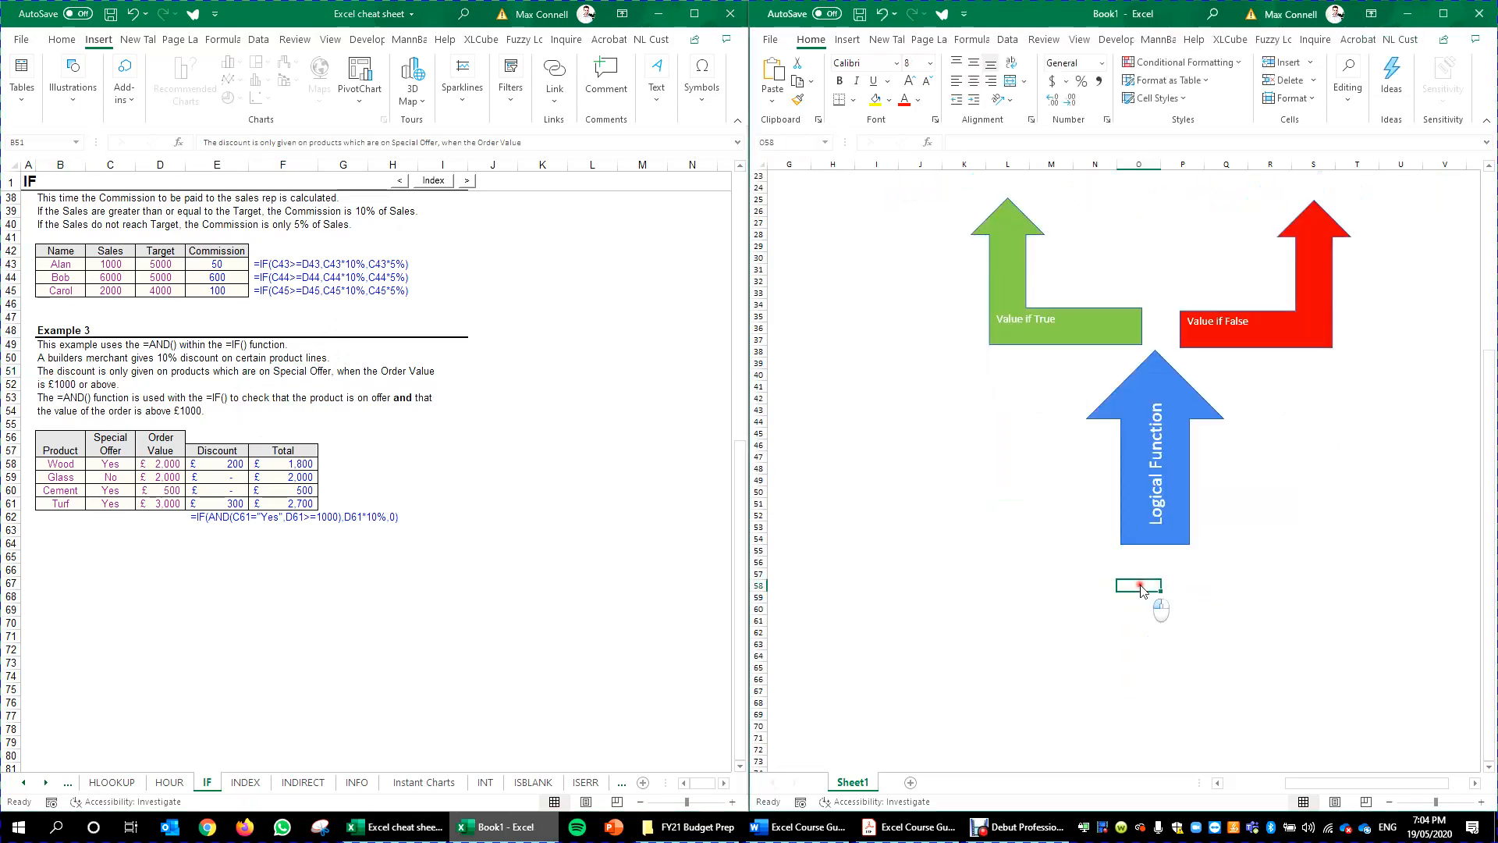
scroll(1193, 602, up, 2)
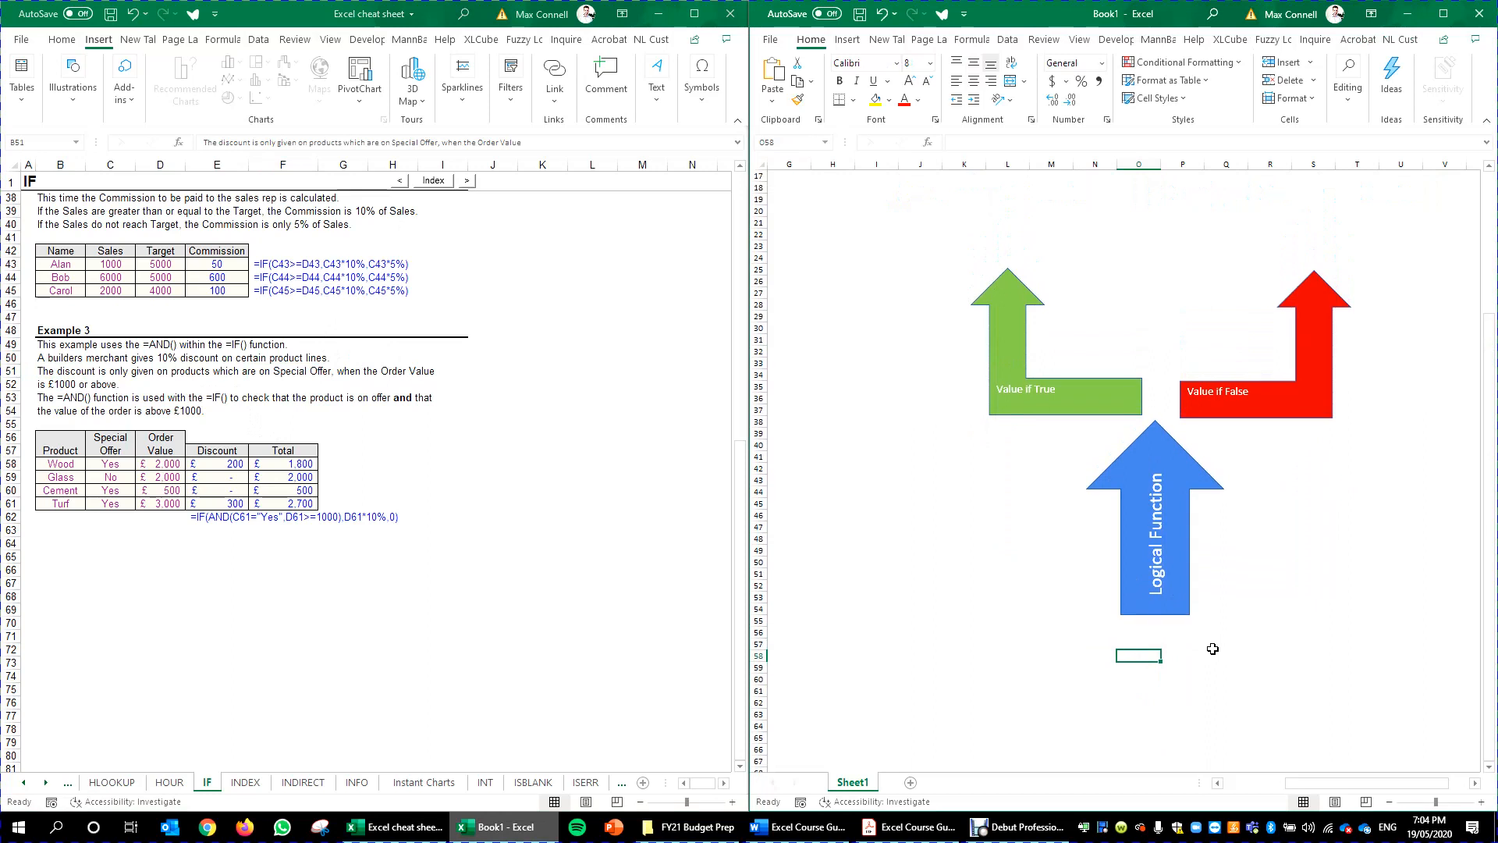
text(Is)
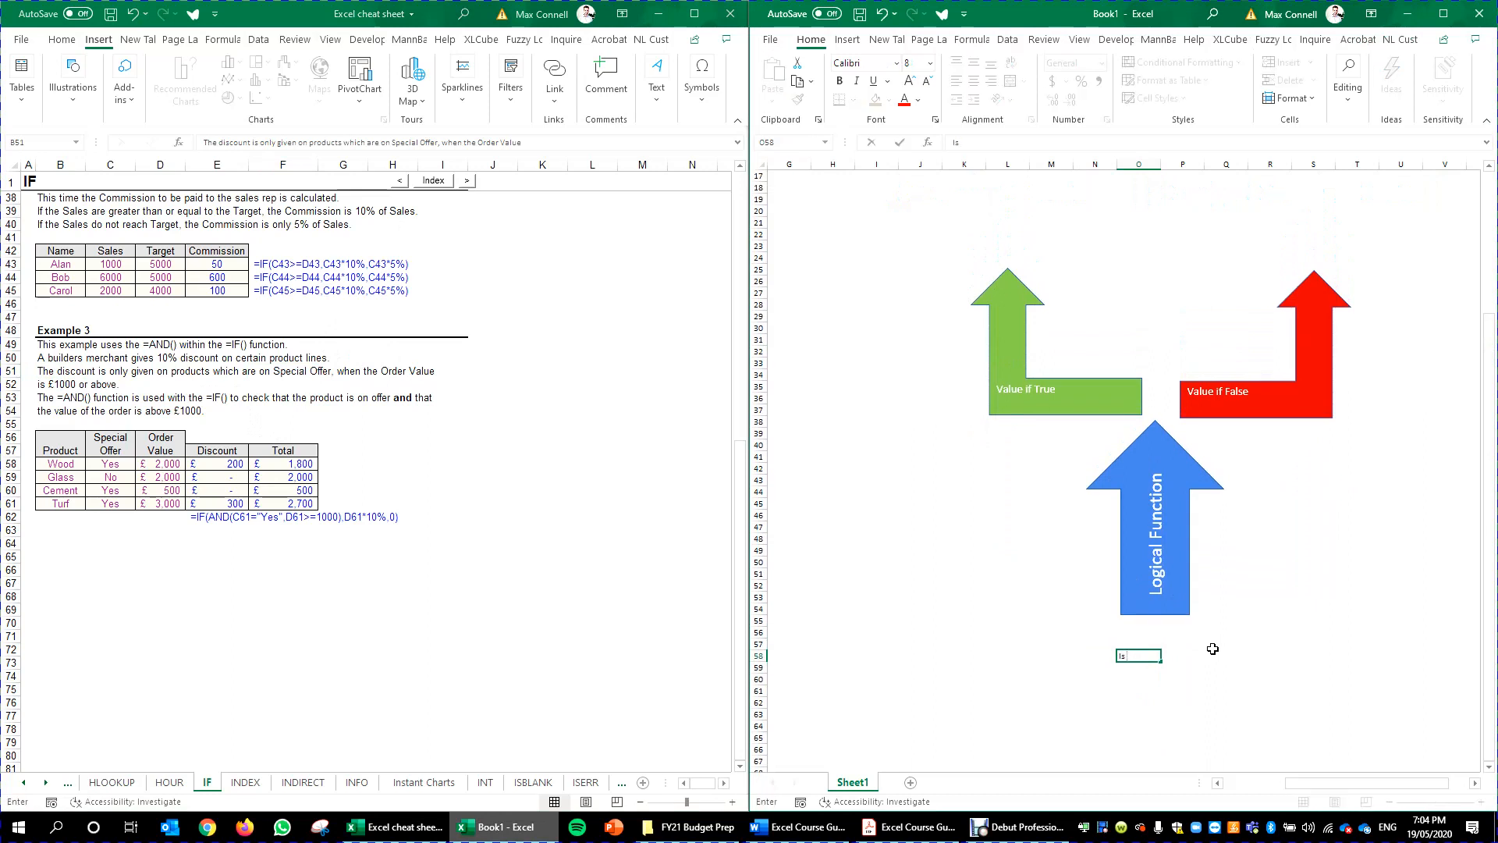
key(Return)
Add the first condition below it: number 1 in N59 and "Product on Special Offer" in O59.
key(Left)
key(Down)
text(1)
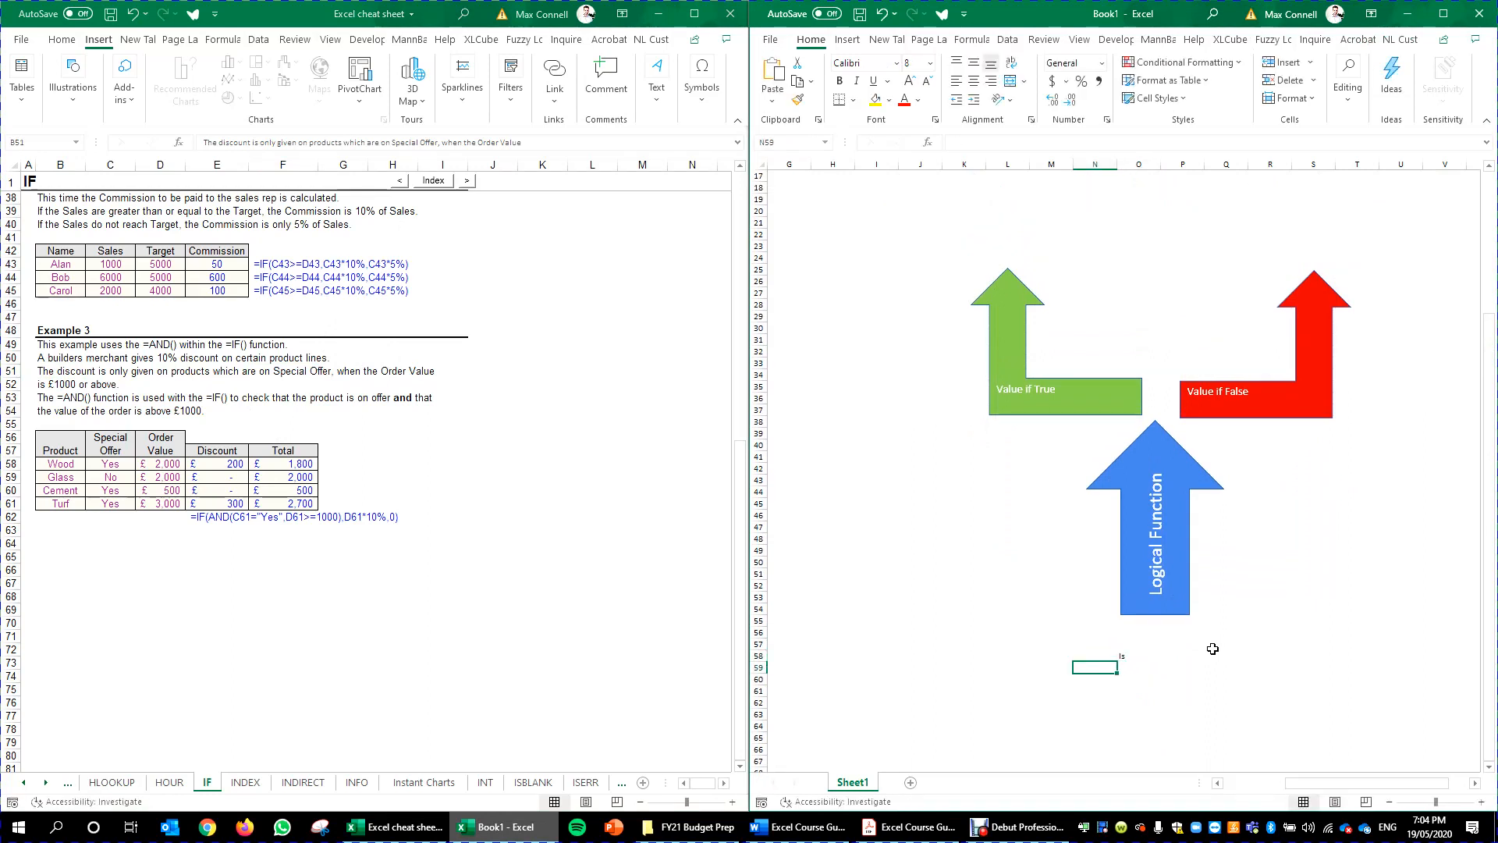
key(ctrl+Return)
key(Right)
text(S)
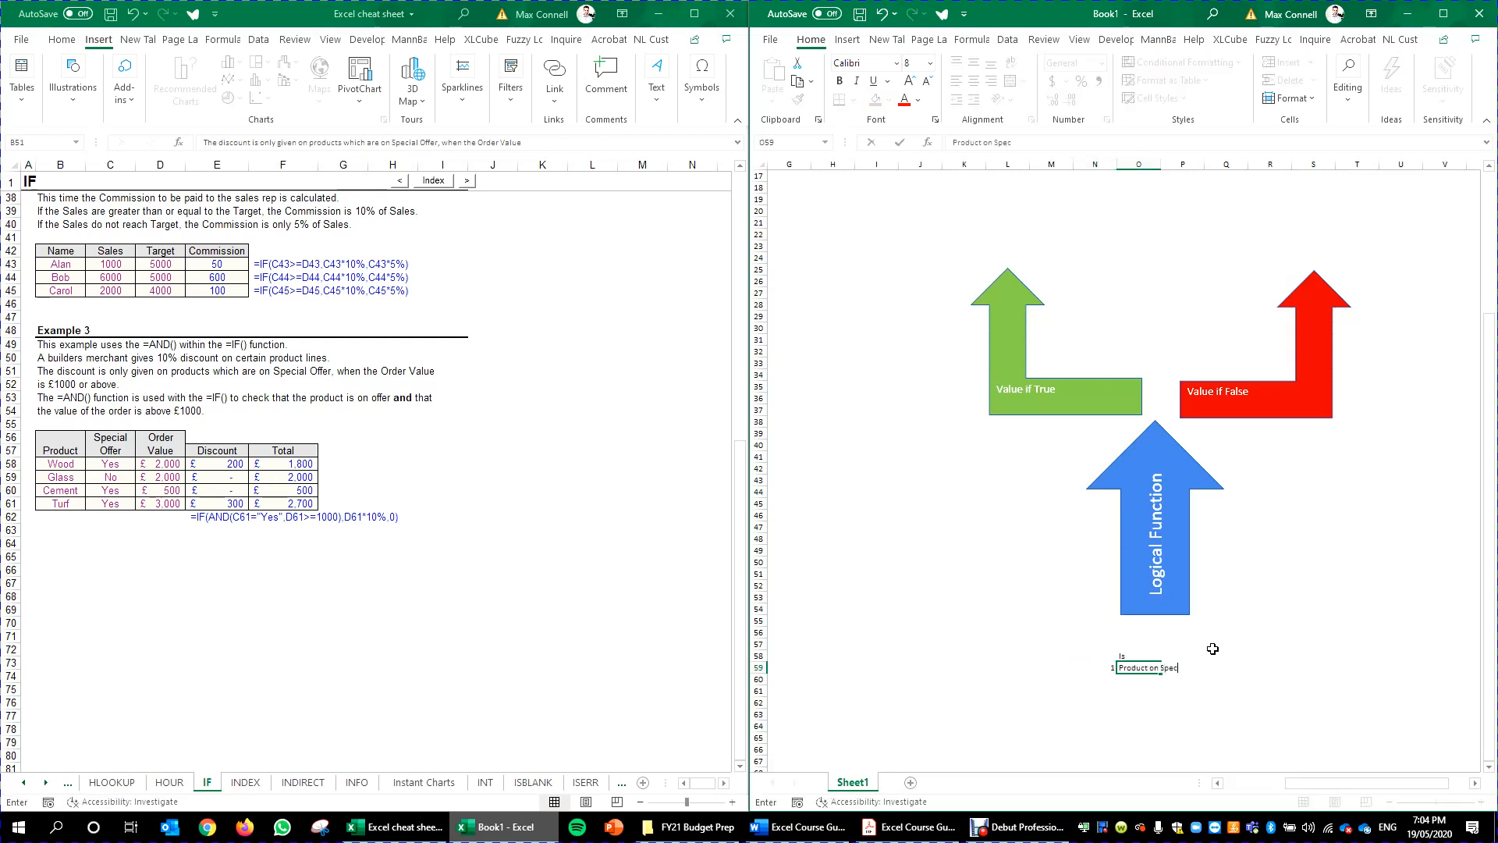
text(roduct on Special Offer)
key(ctrl+Return)
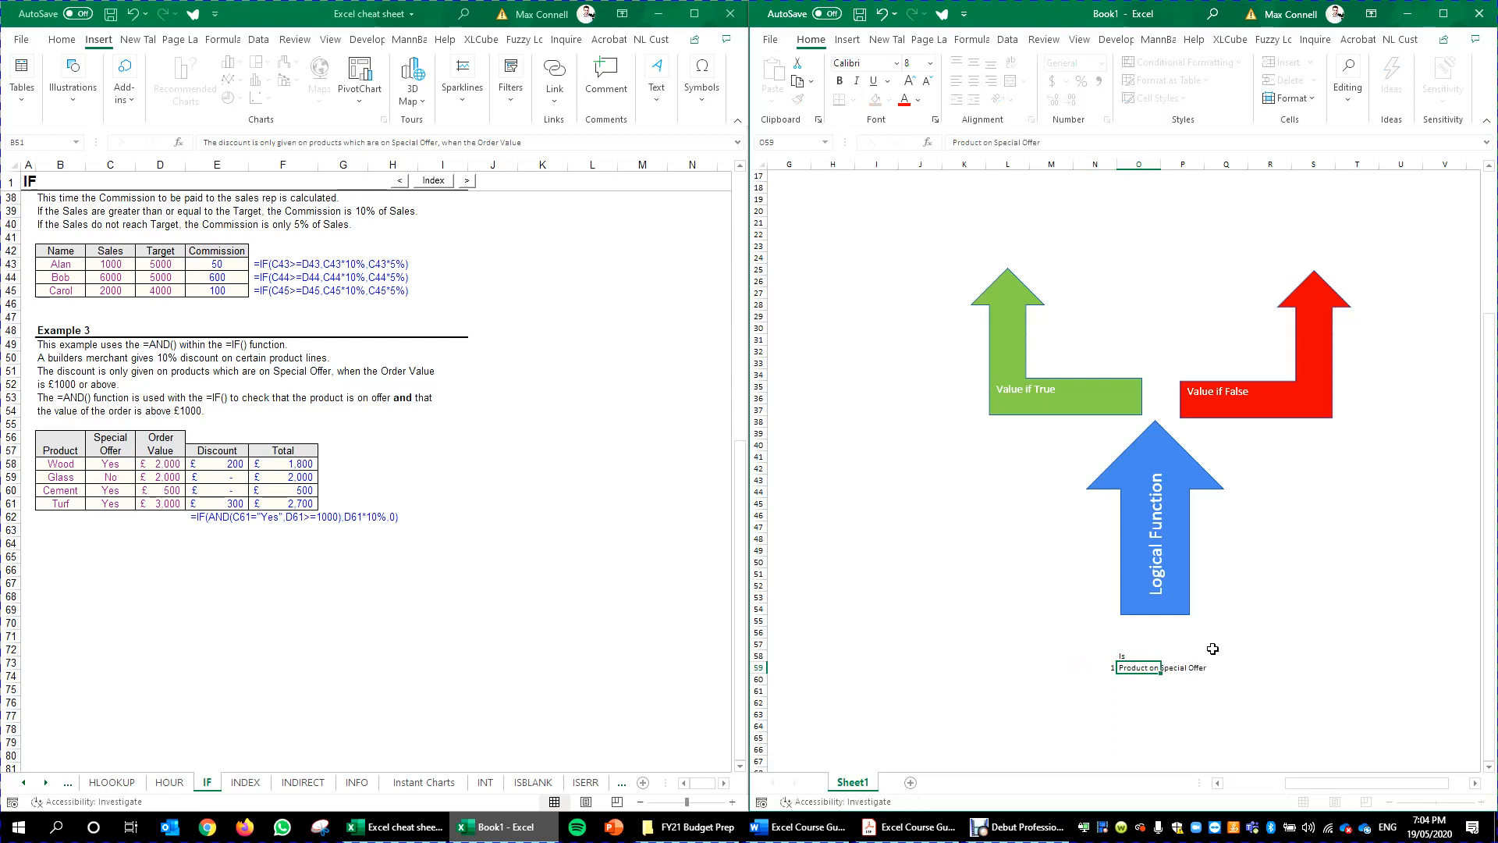
Add the second condition: number 2 in N60 and "Is sales order > 1000" in O60.
key(Down)
key(Down)
key(Left)
key(Up)
key(Up)
click(1213, 648)
key(Down)
key(Left)
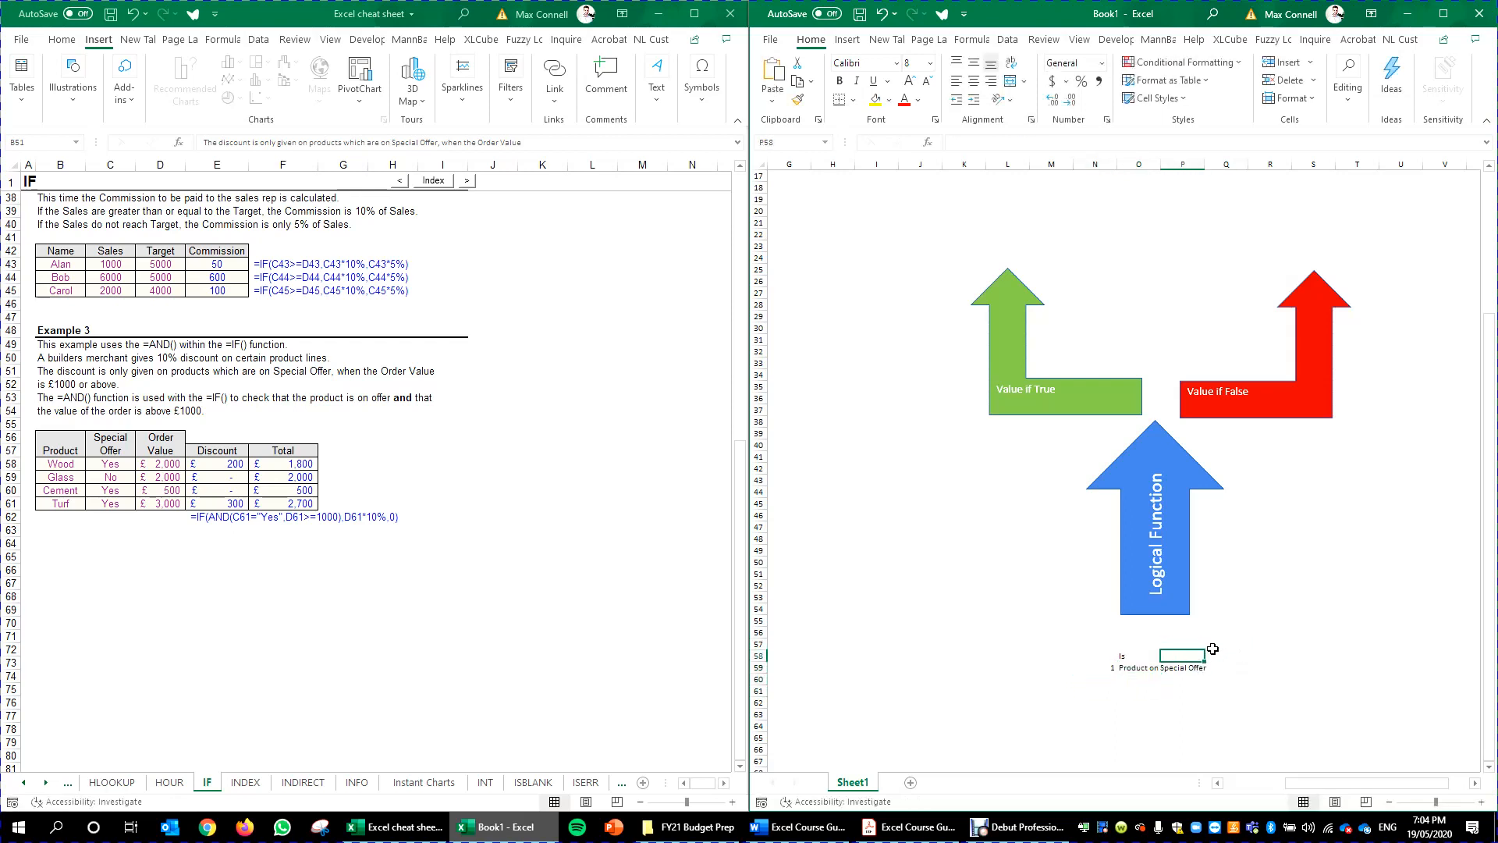
key(Down)
key(Left)
key(Left)
key(Down)
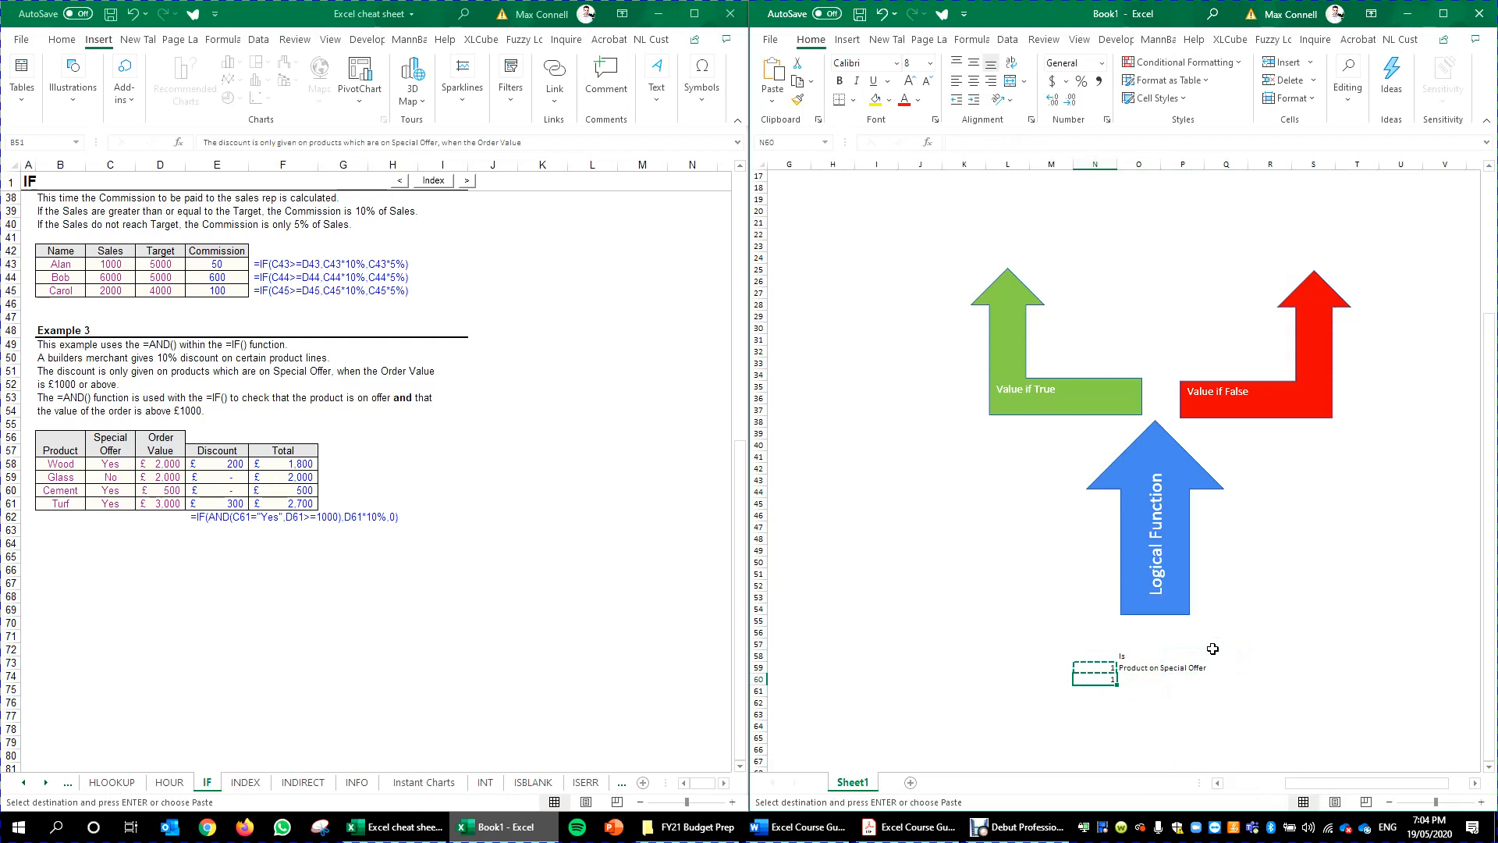
text(2)
key(Tab)
text(I)
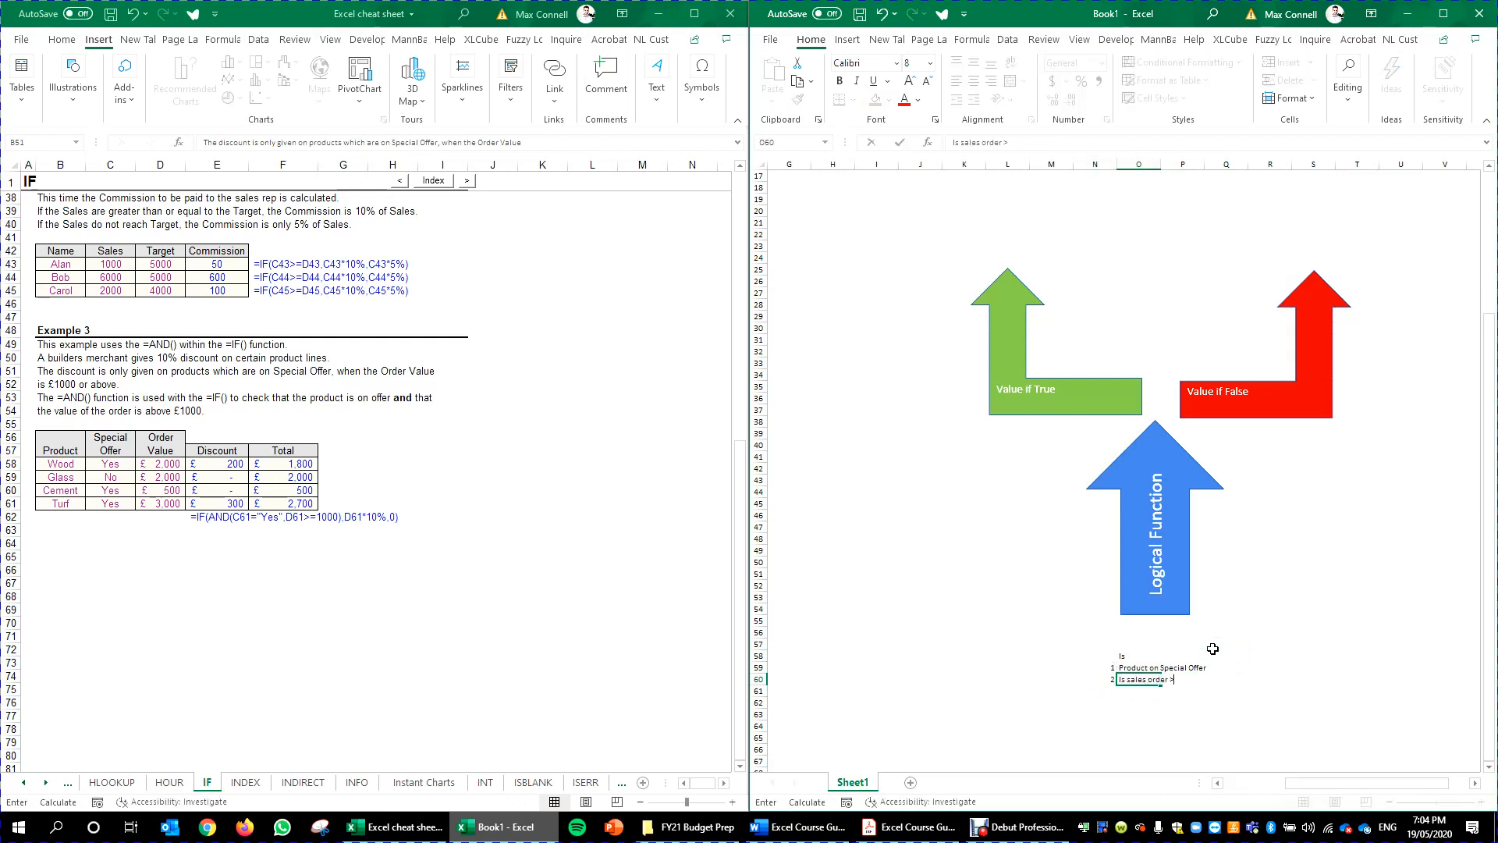
text(s sales order > 1000)
key(Tab)
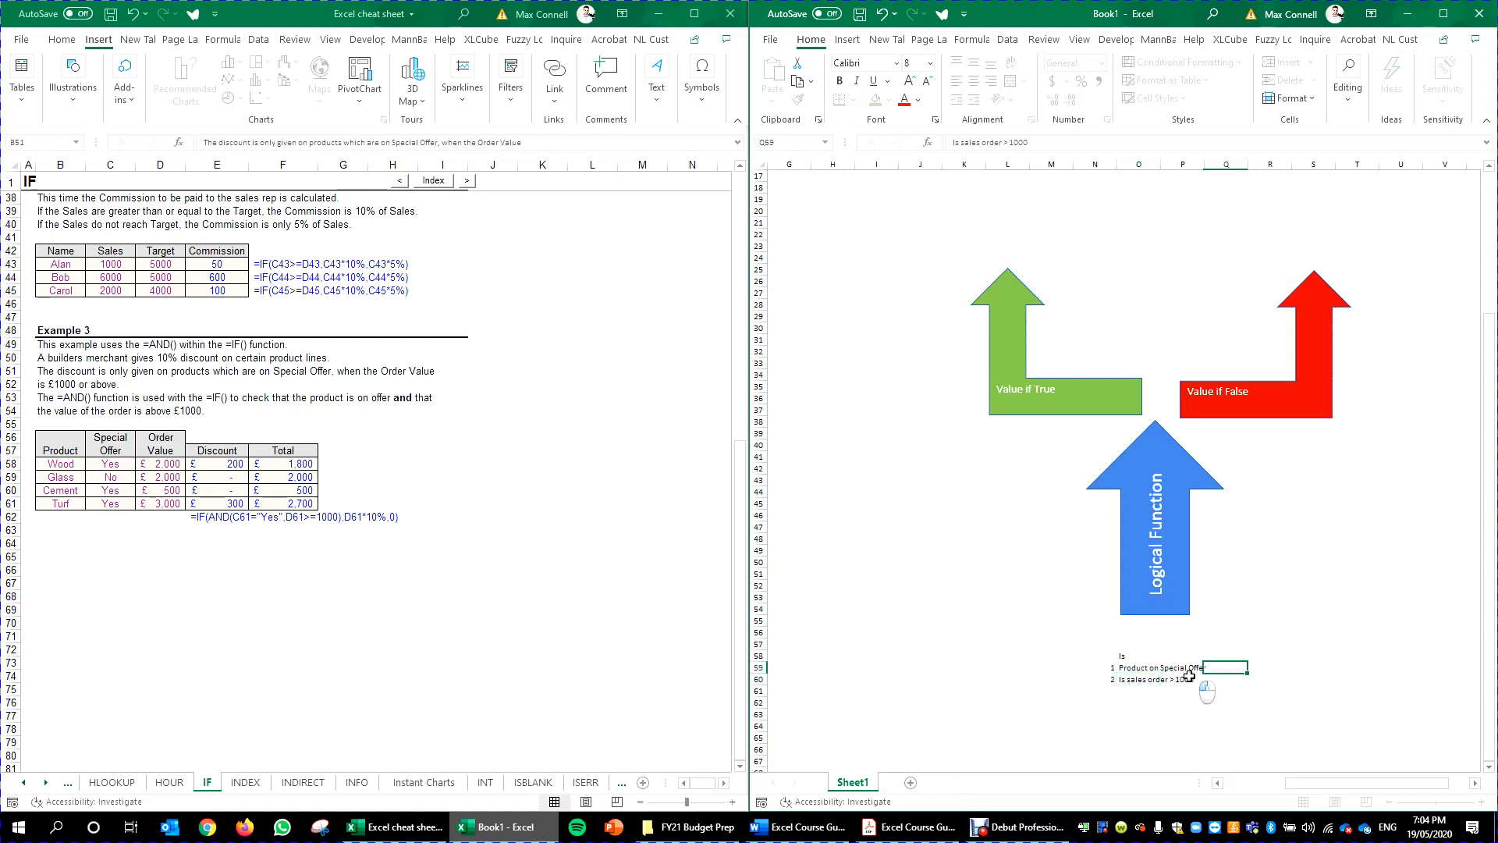
Examine how the two listed conditions relate to the Logical Function, Value if True and Value if False arrows.
drag(1152, 659, 1104, 684)
click(1225, 681)
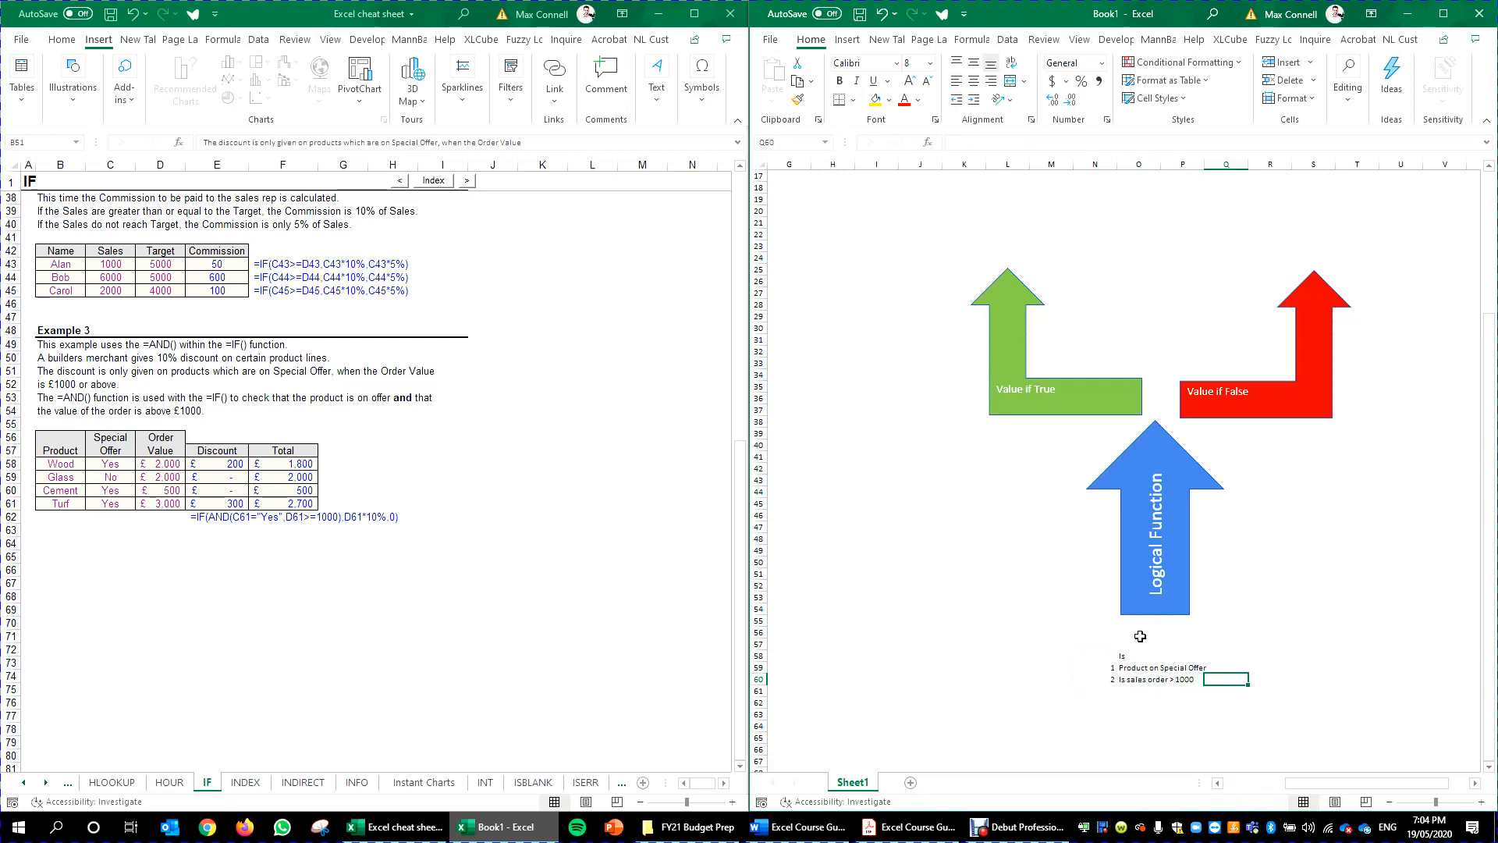
click(1177, 542)
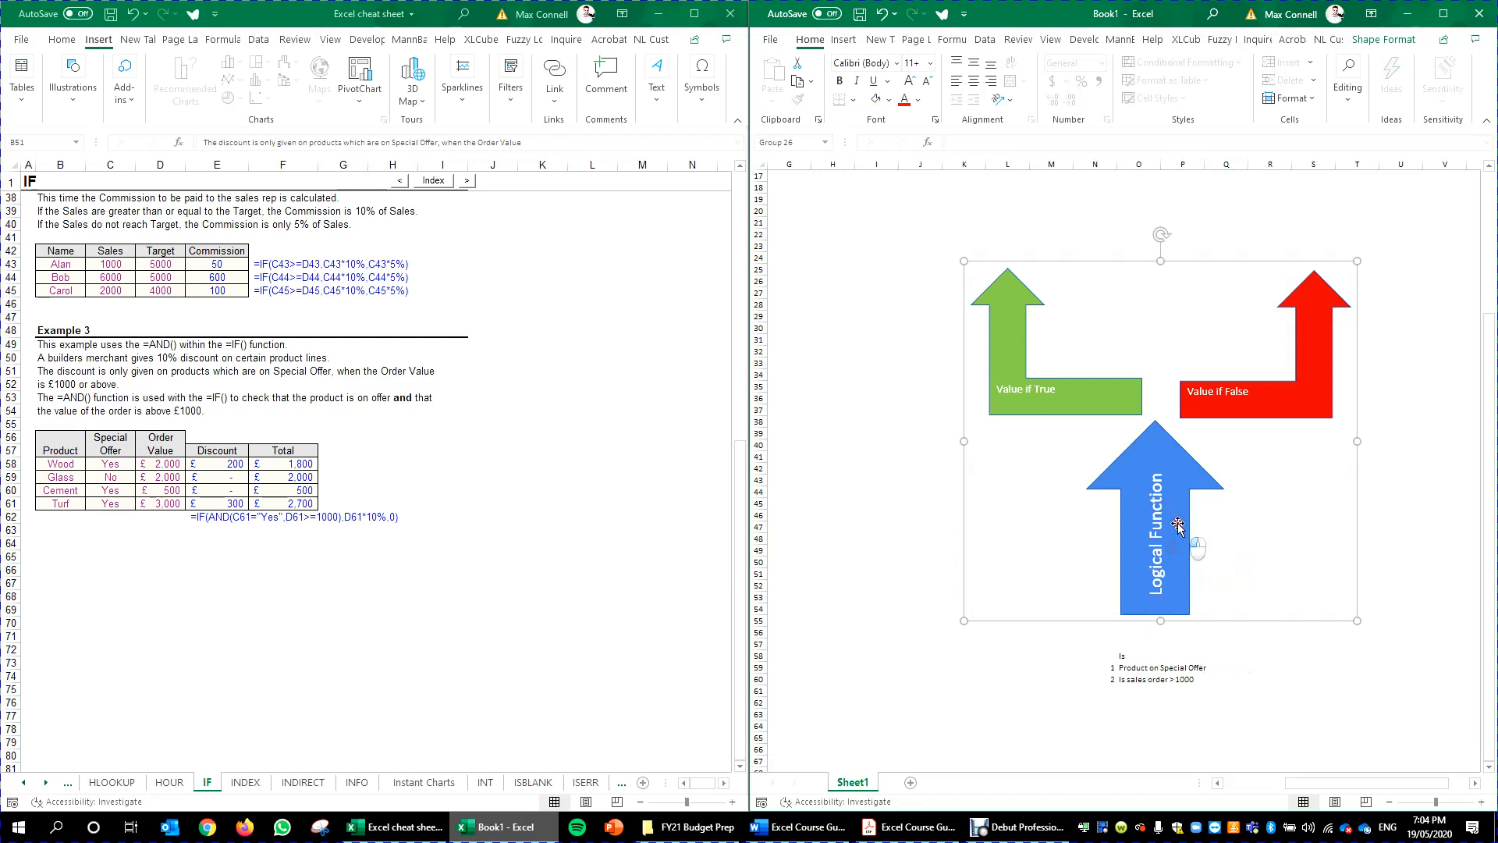
click(1001, 380)
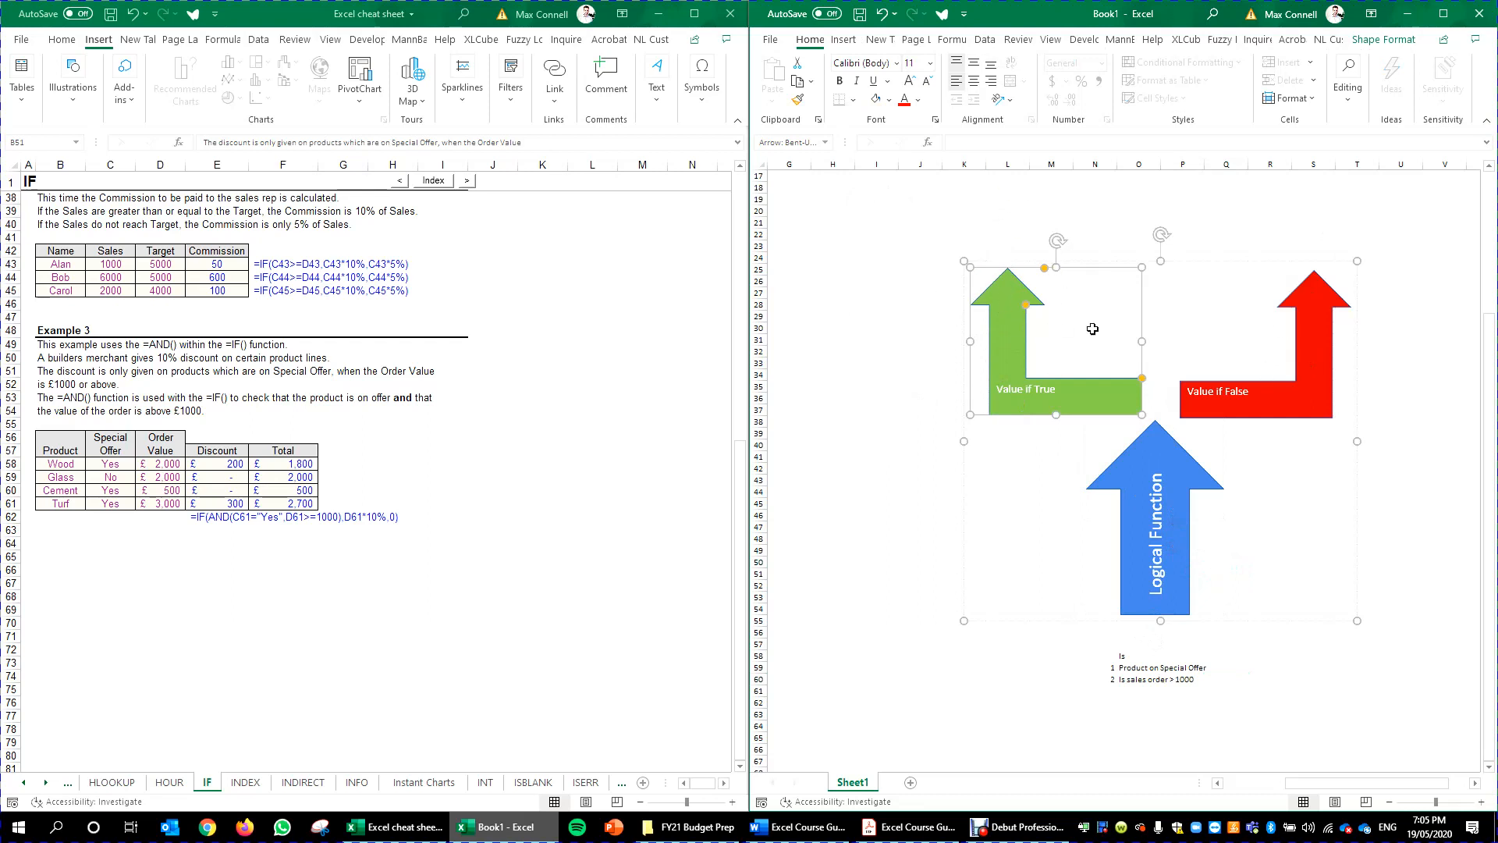
click(1292, 391)
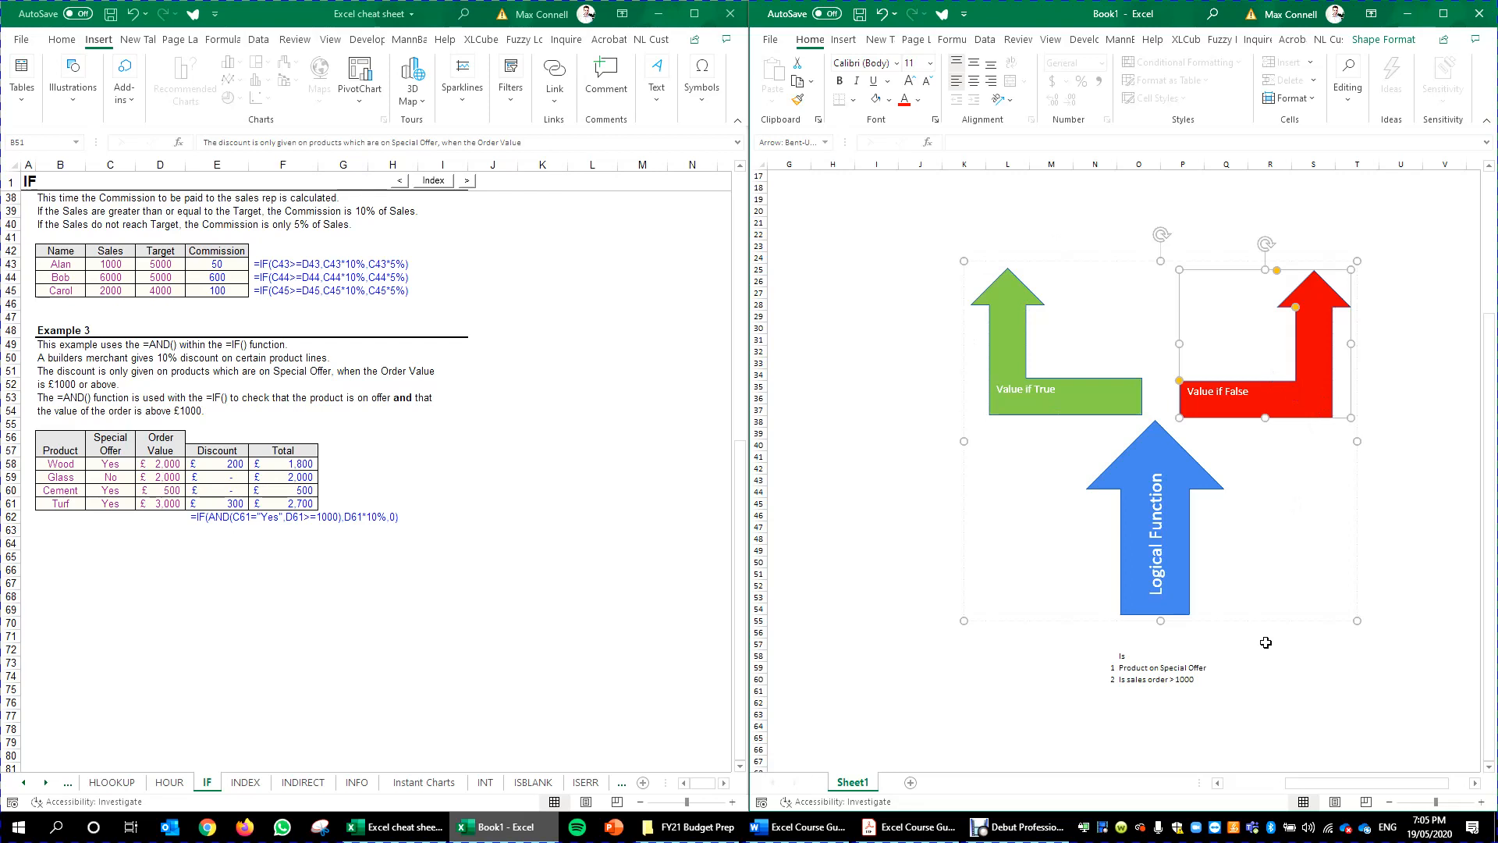
click(1178, 672)
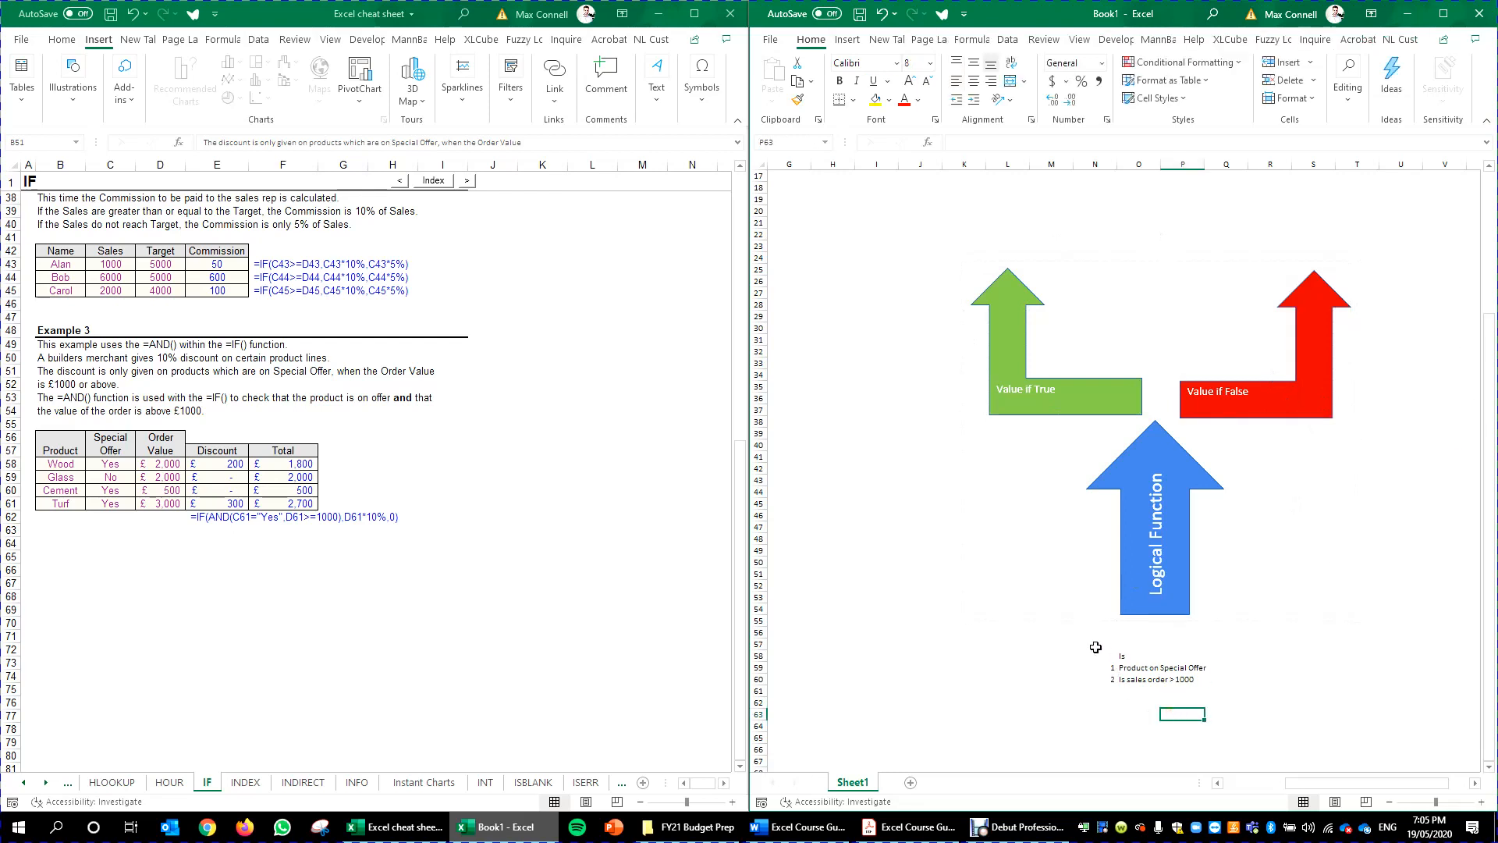
drag(1085, 643, 1239, 694)
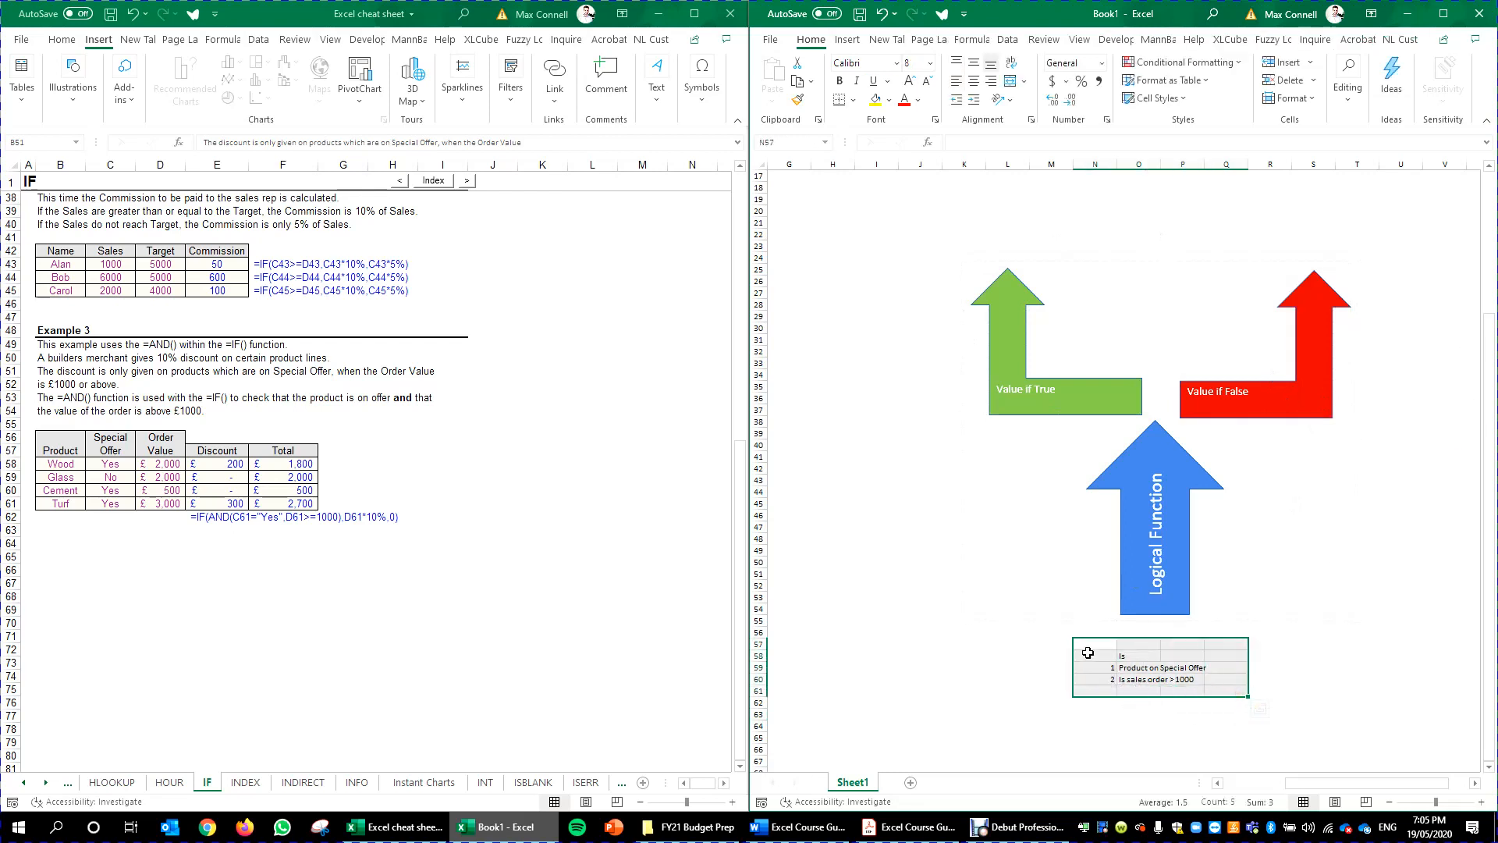
mouse_move(1085, 646)
mouse_down()
mouse_move(1230, 691)
mouse_move(1111, 653)
mouse_up()
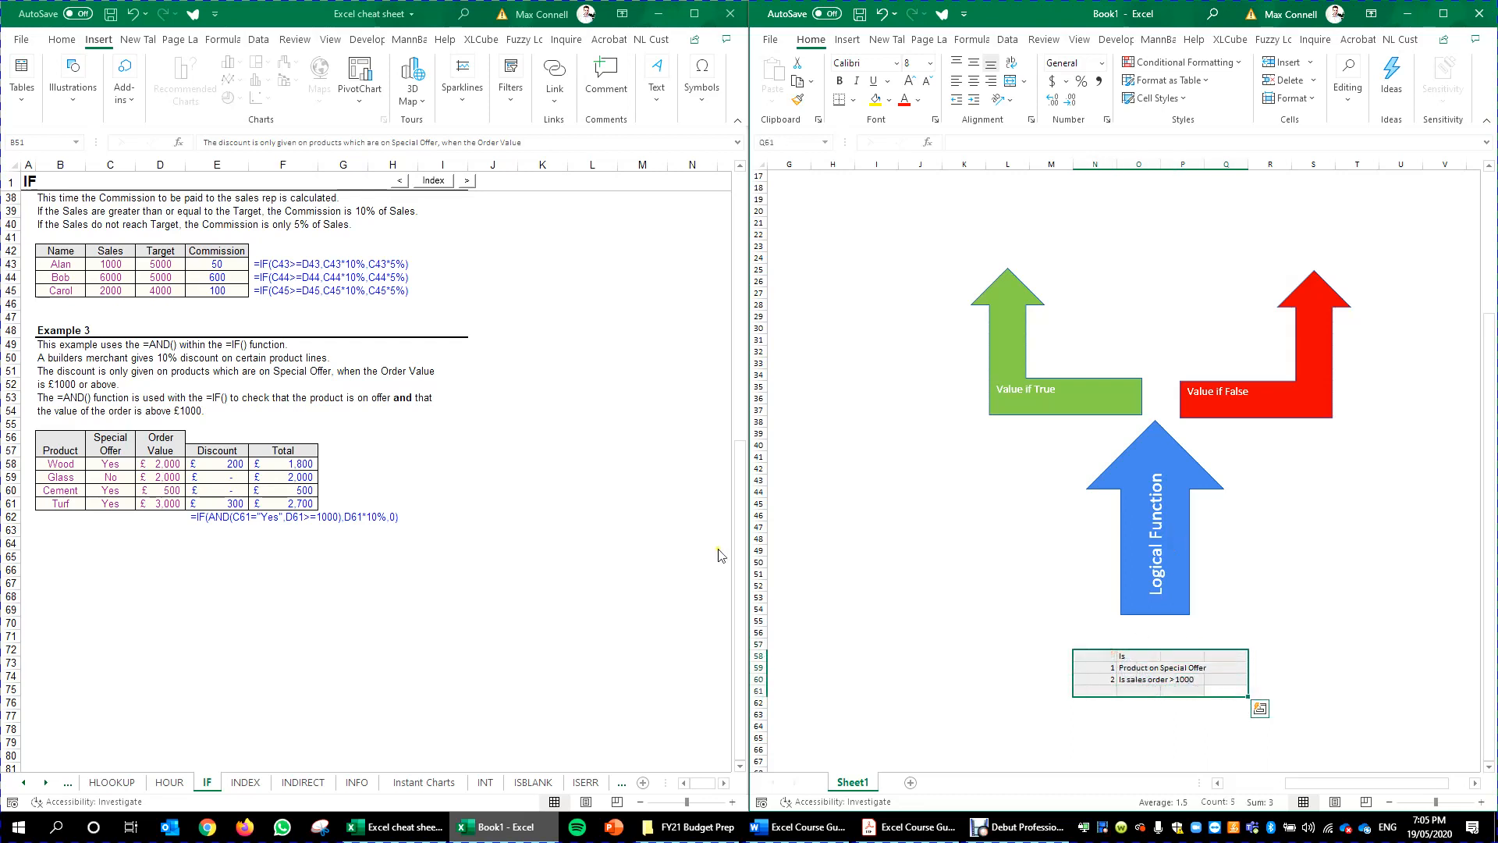
click(1131, 688)
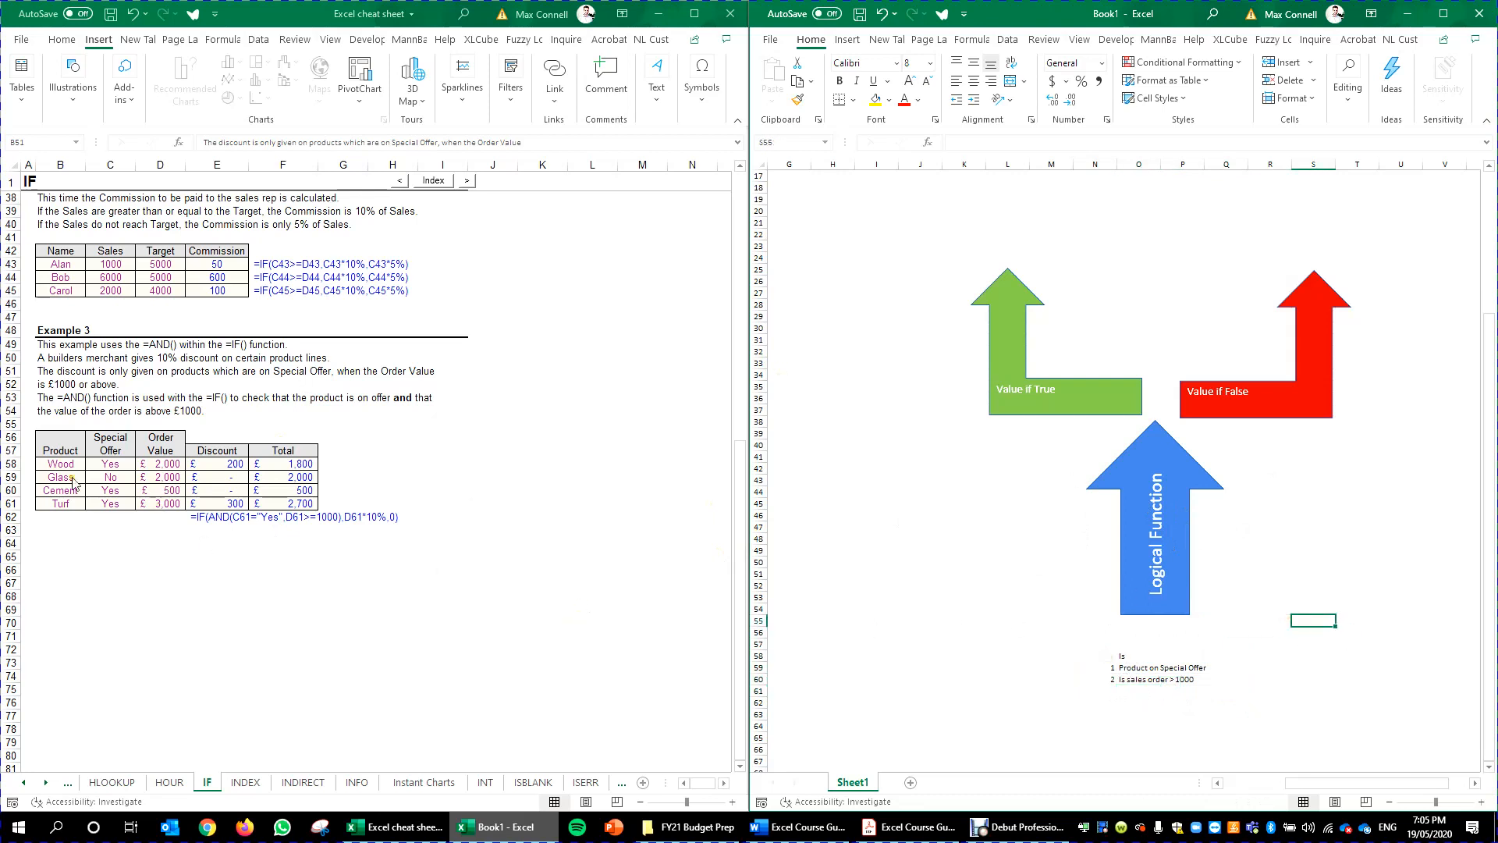
Examine the arguments of the Wood row's IF(AND()) Discount formula, its Total formula and the sample formula below Example 3's table.
click(209, 517)
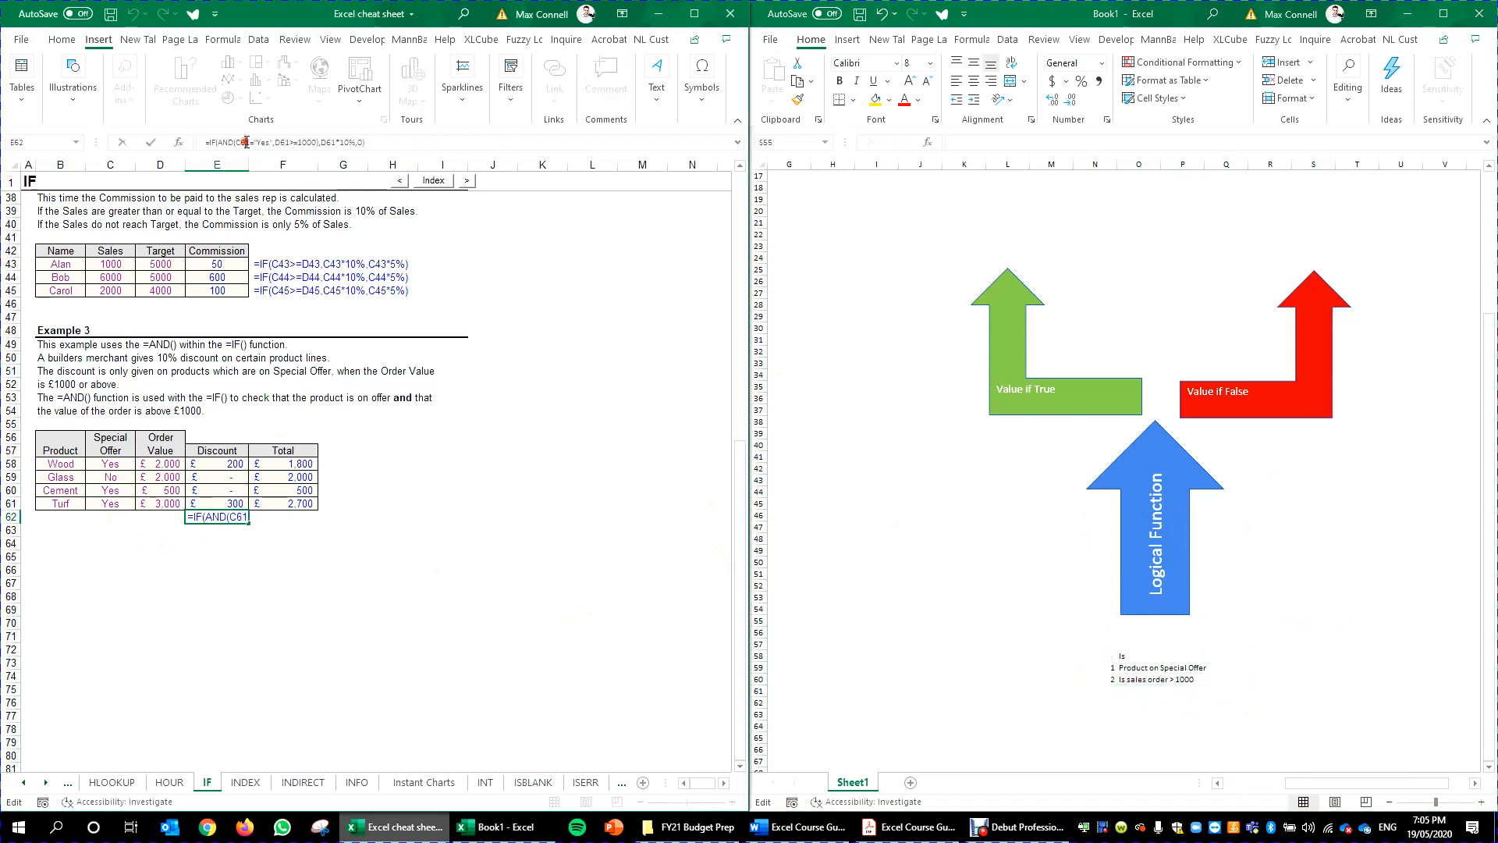
double_click(223, 463)
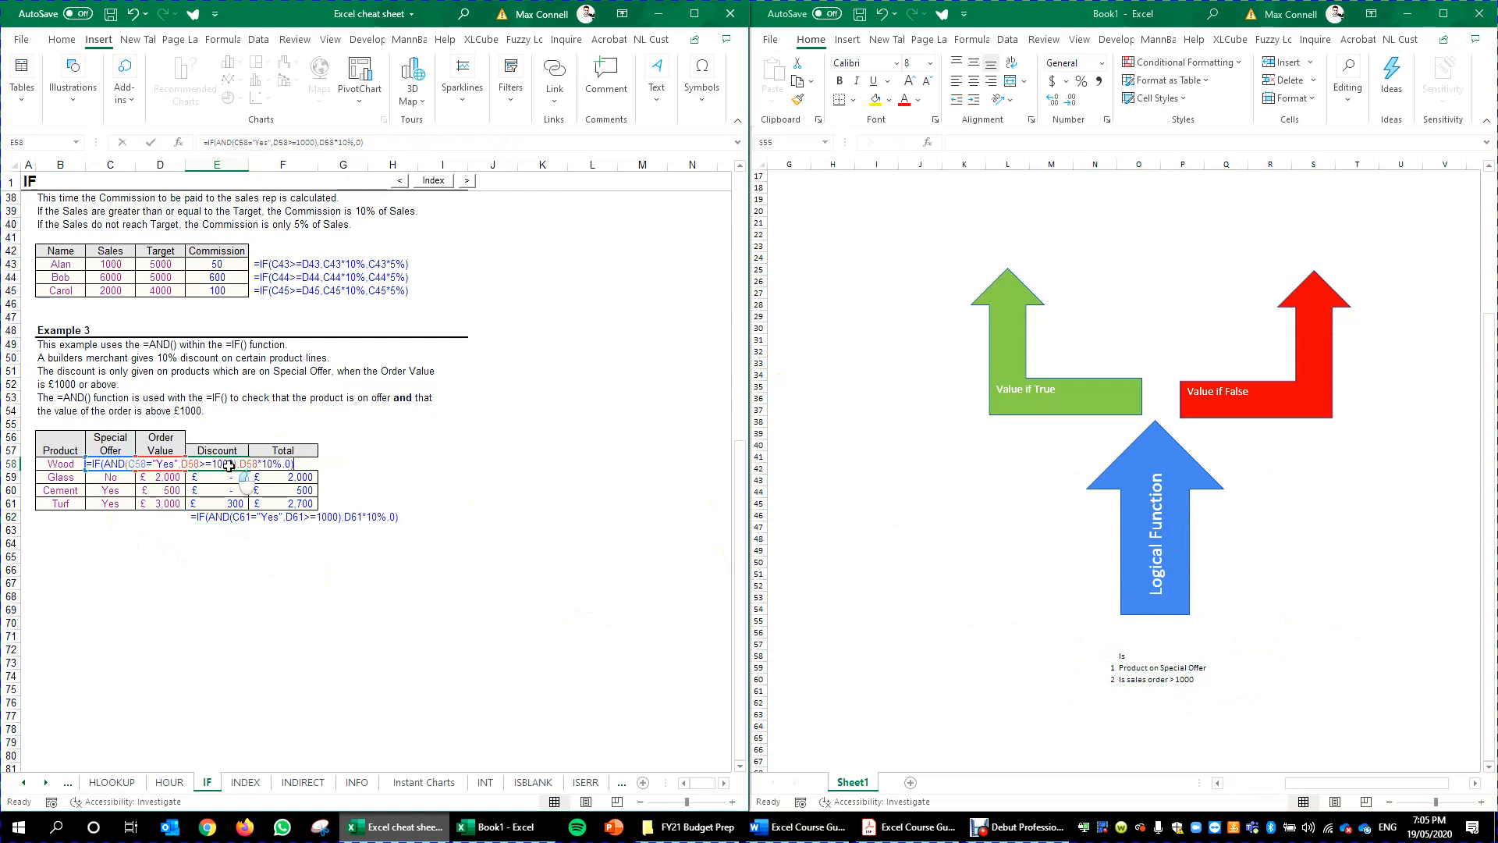
click(97, 464)
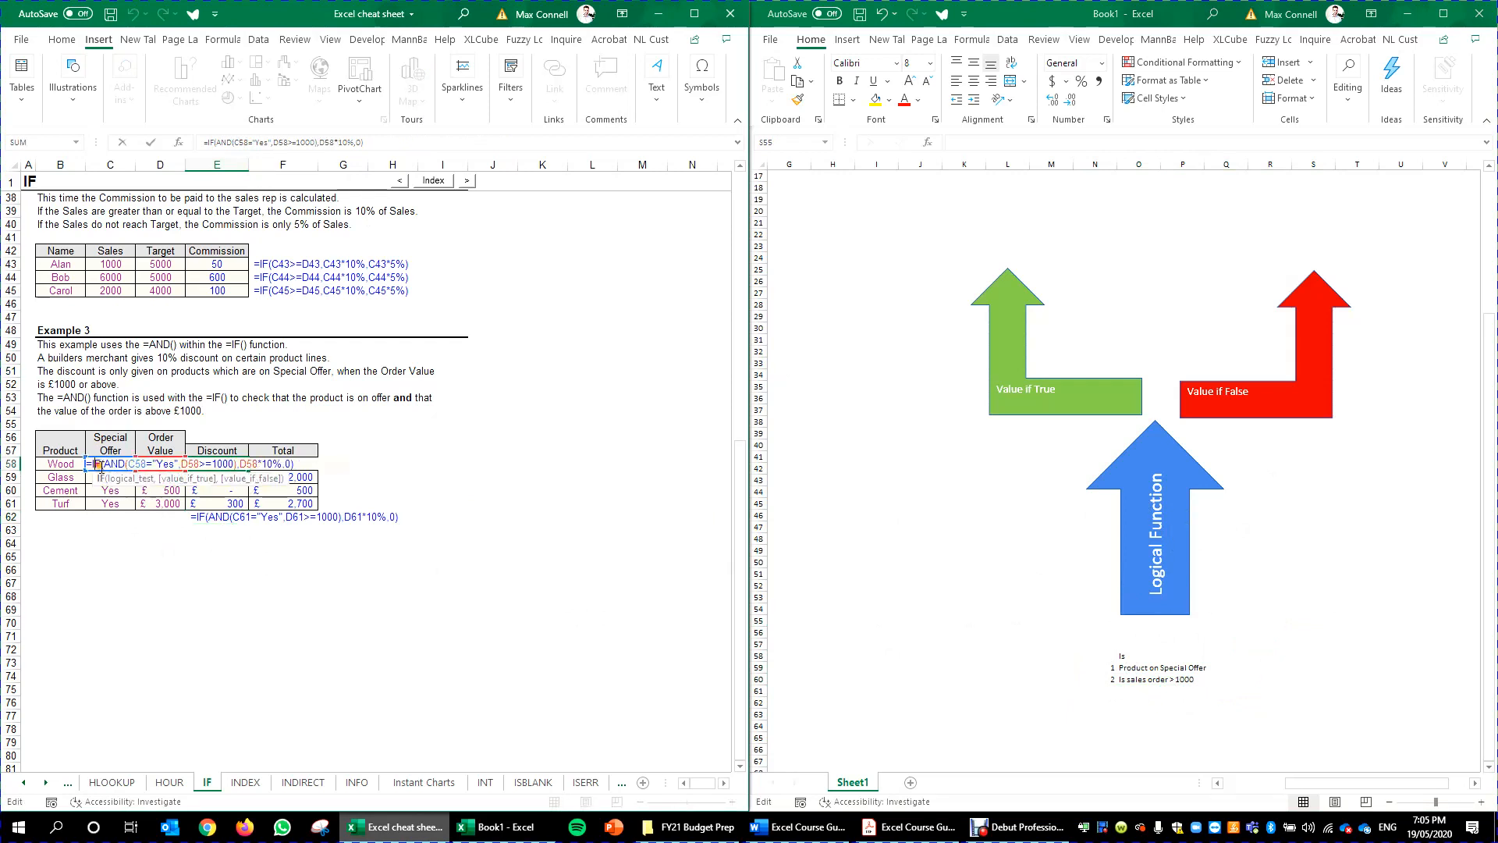
click(121, 479)
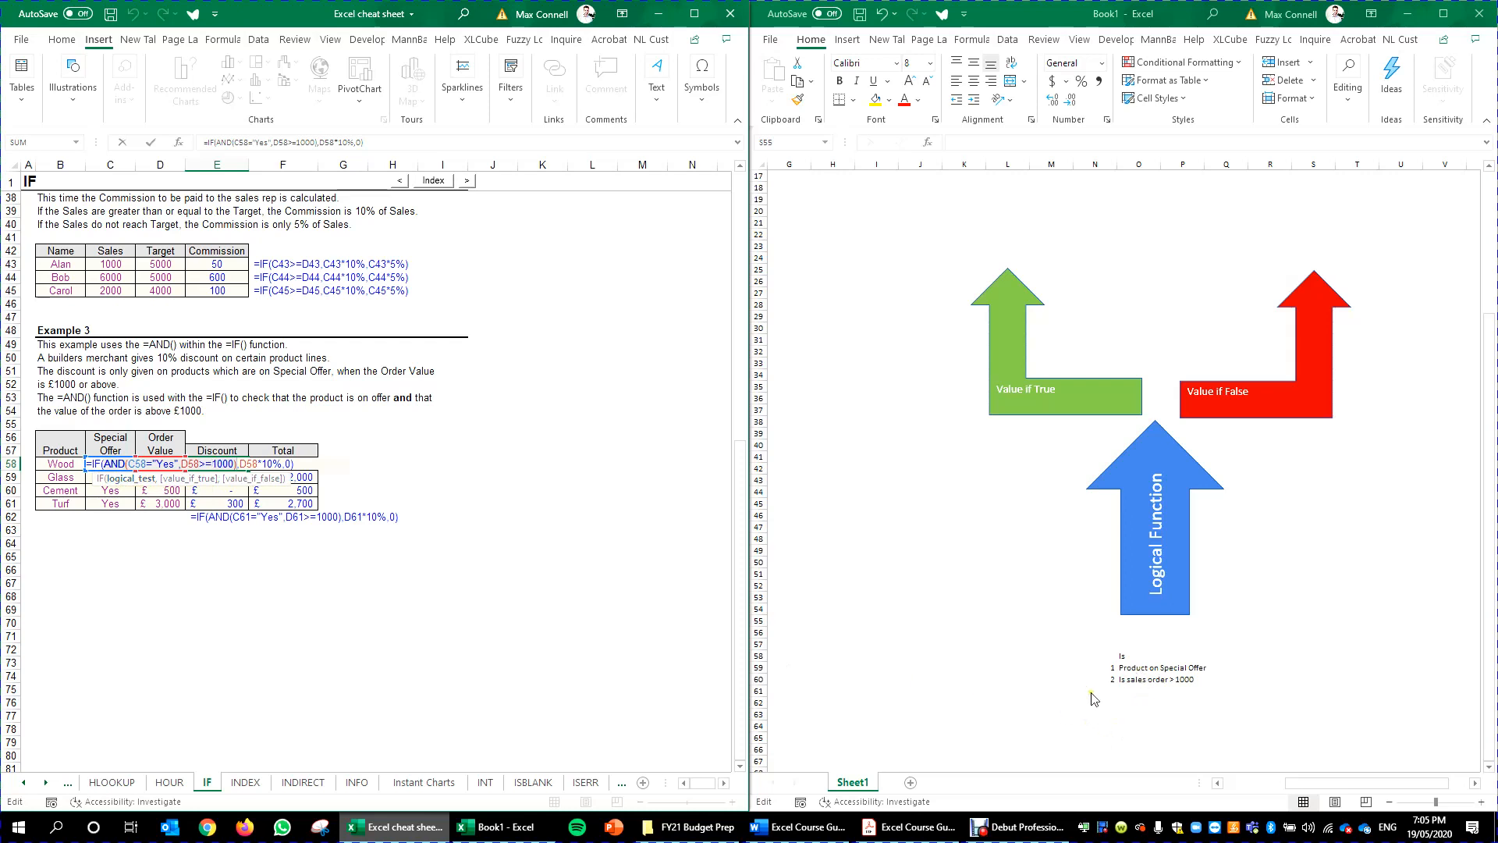
click(187, 479)
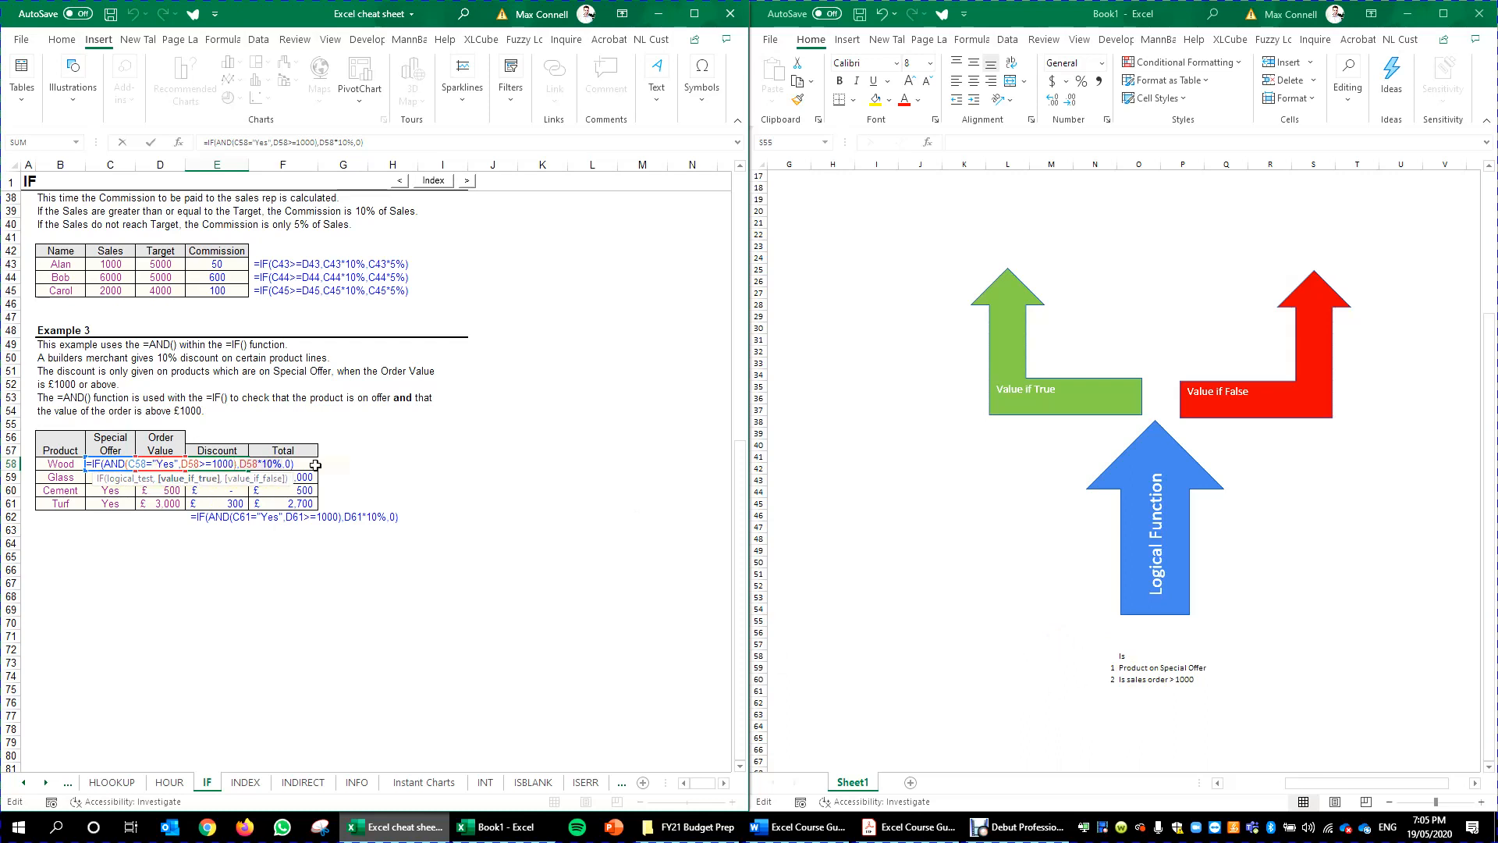
key(Escape)
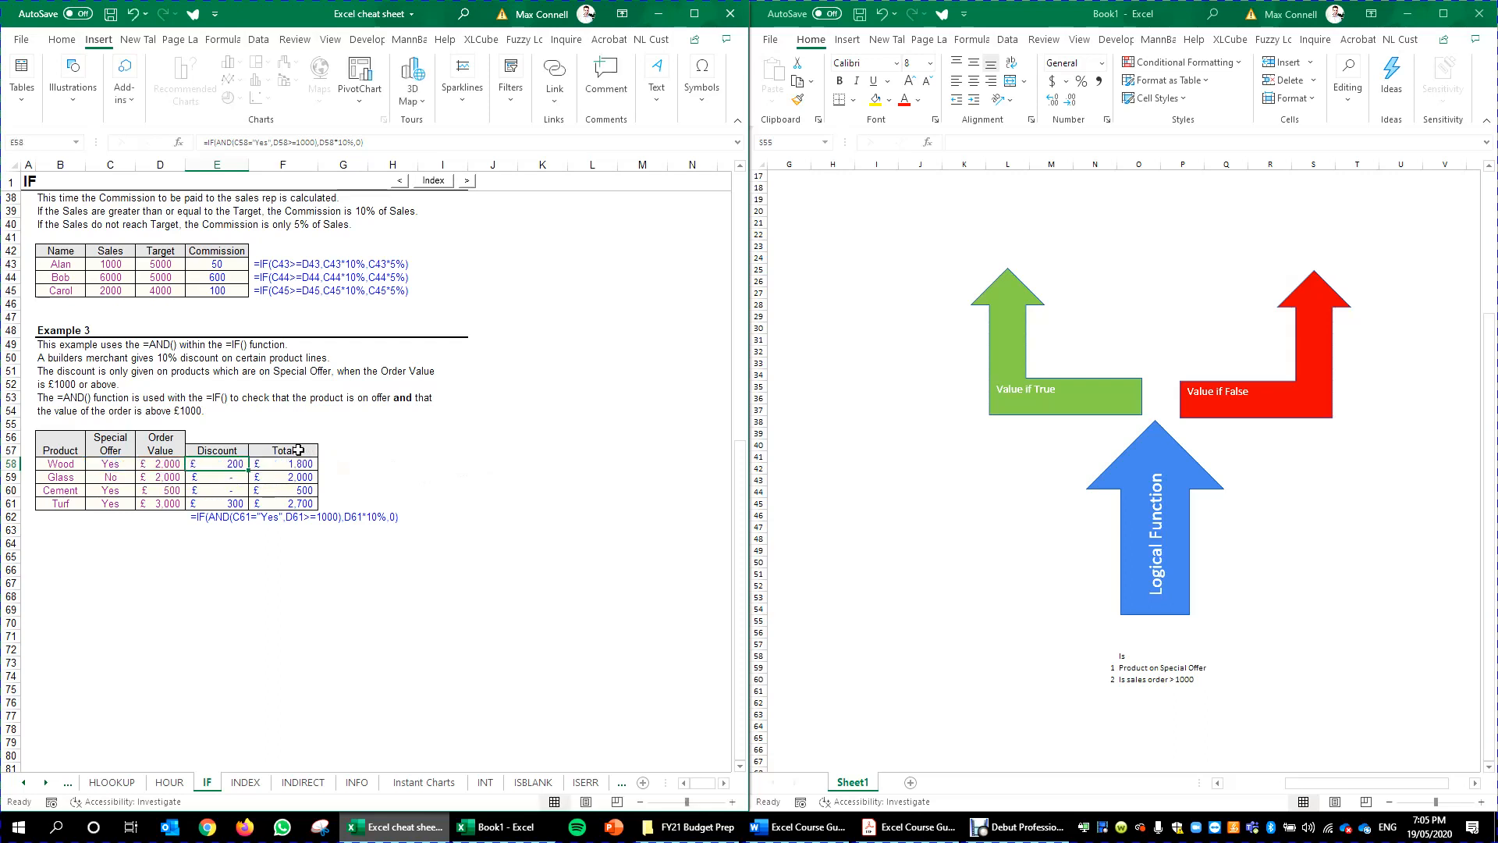
click(297, 463)
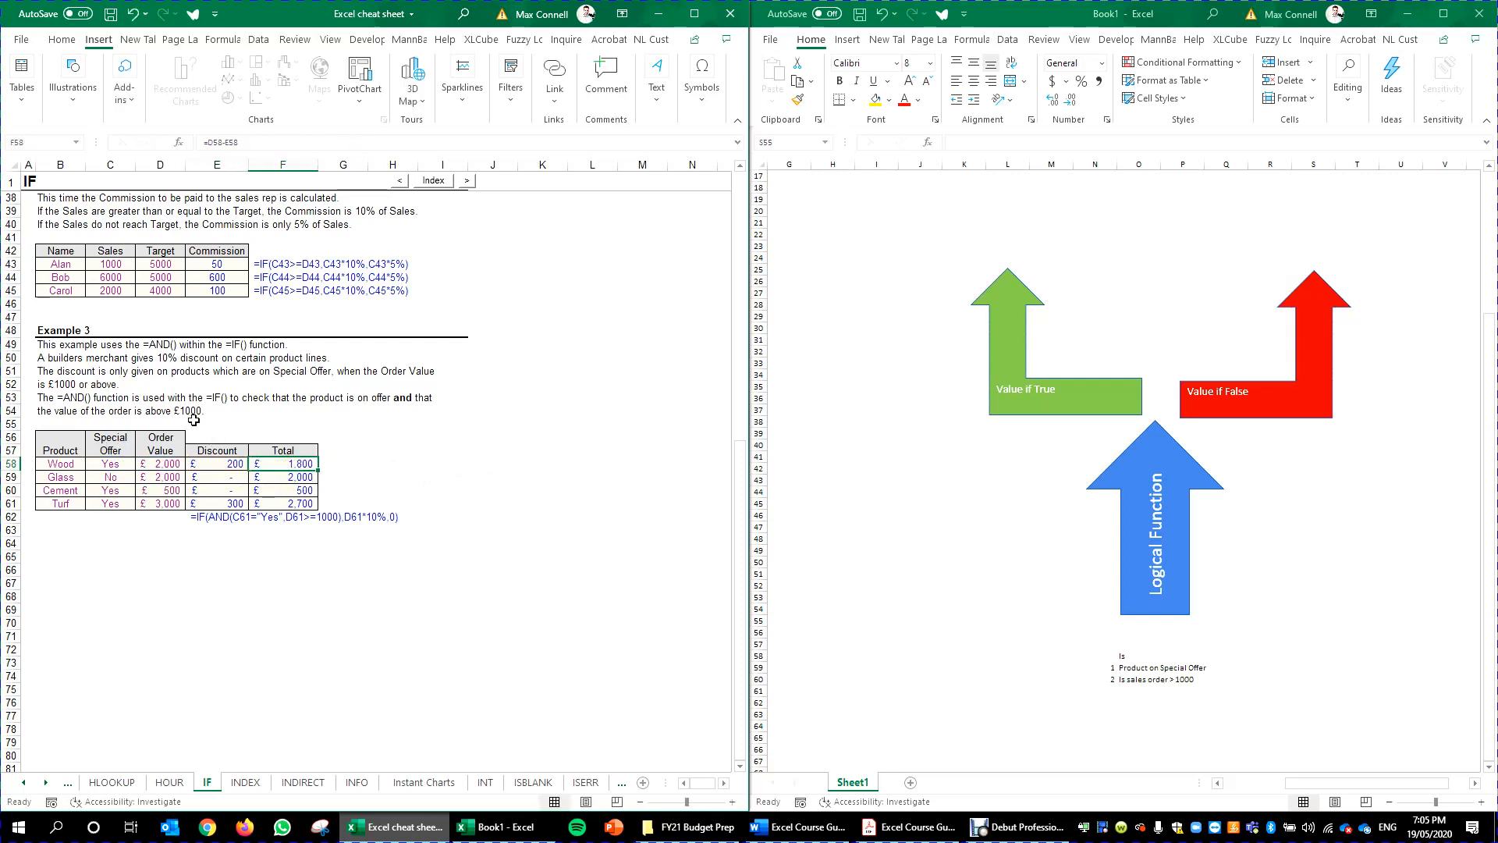
click(214, 518)
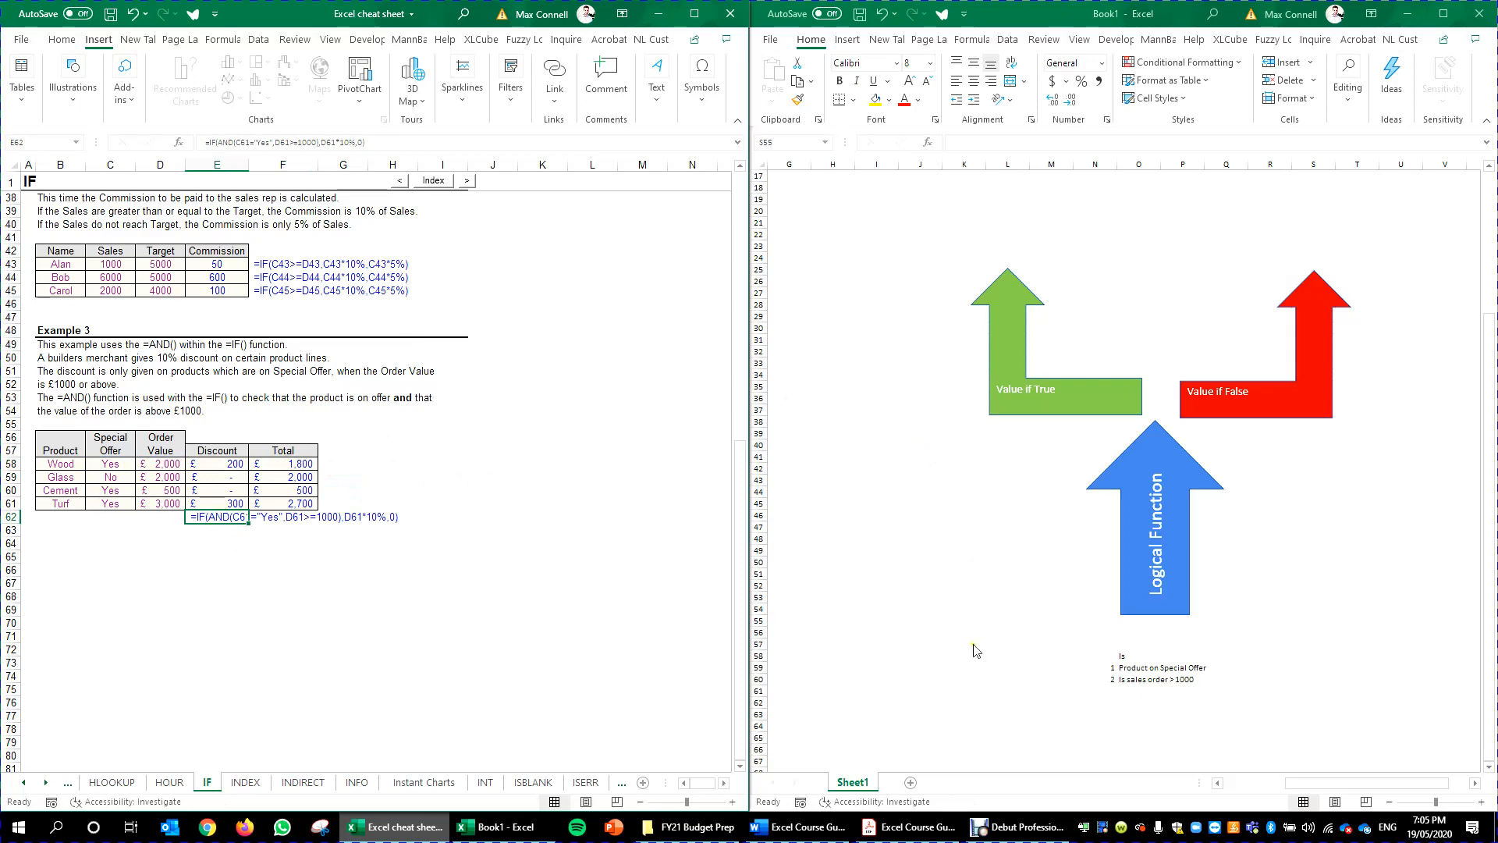
Check the logical function topics in the Excel Course Guide PDF and return to Excel's cheat sheet on the AND sheet.
click(909, 826)
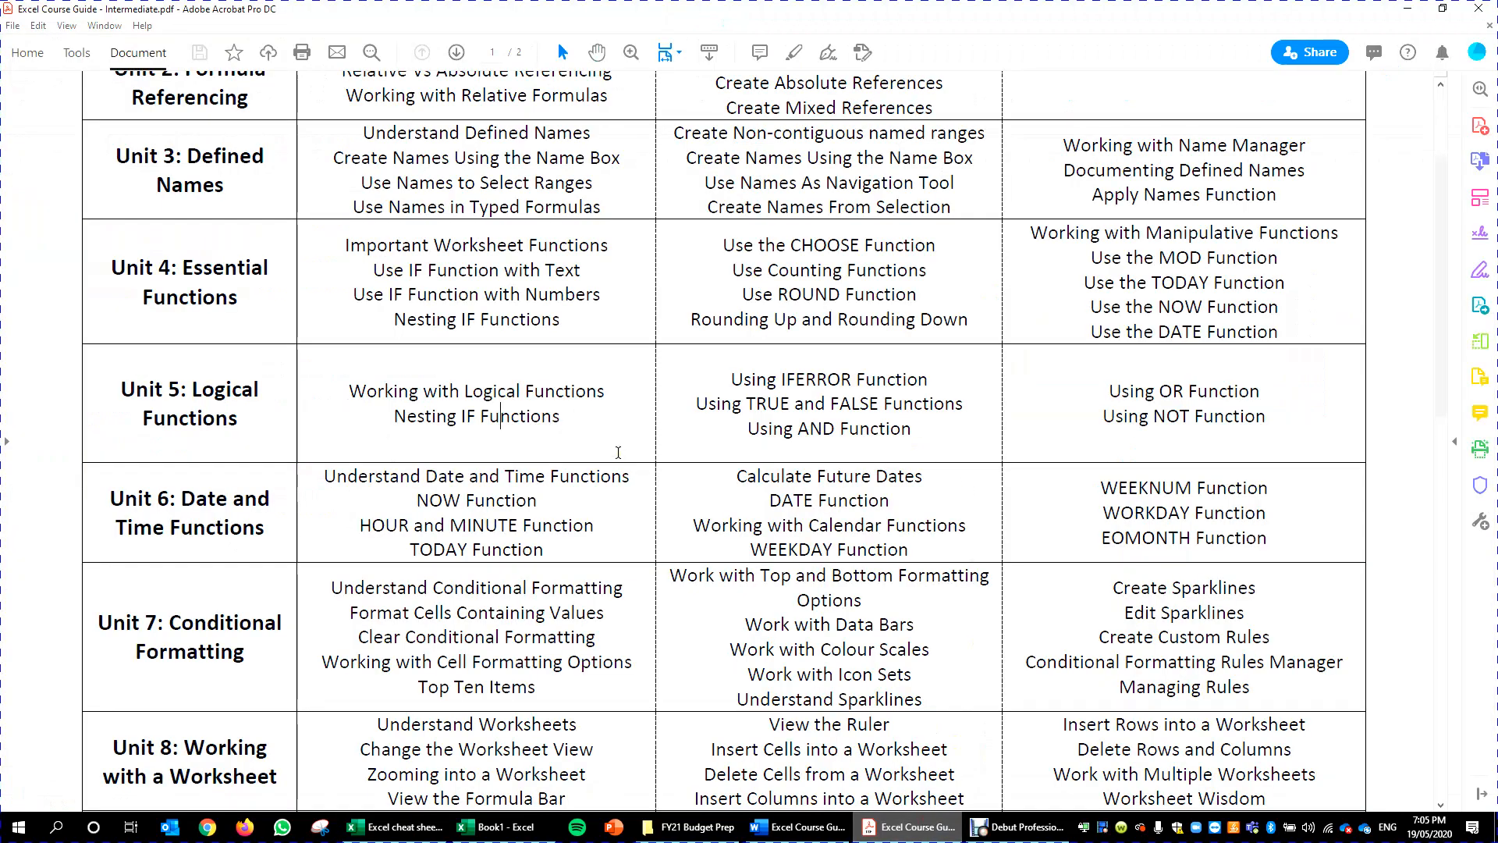
key(alt+Tab)
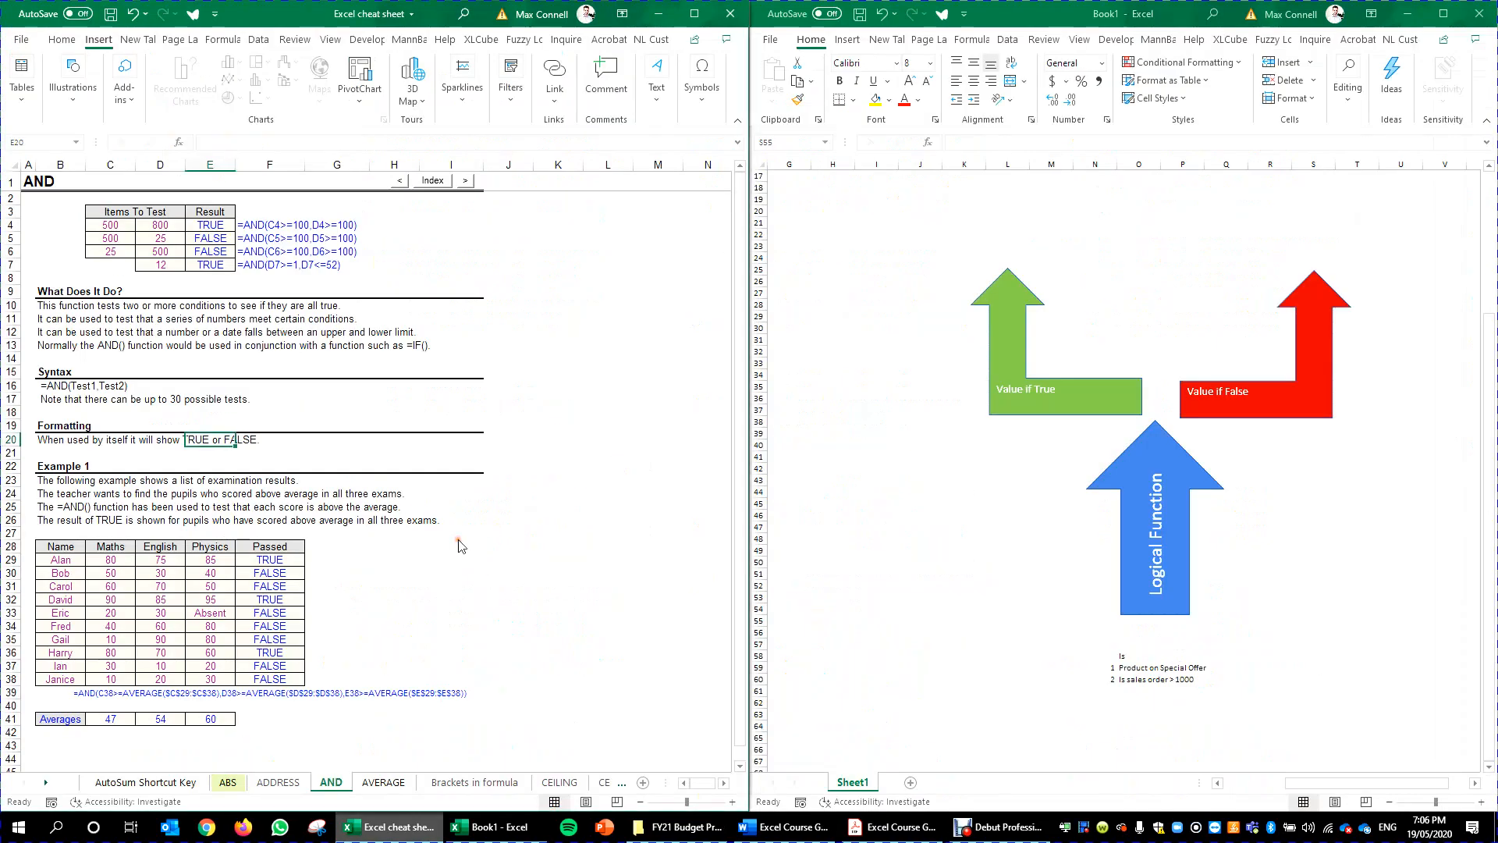
click(394, 372)
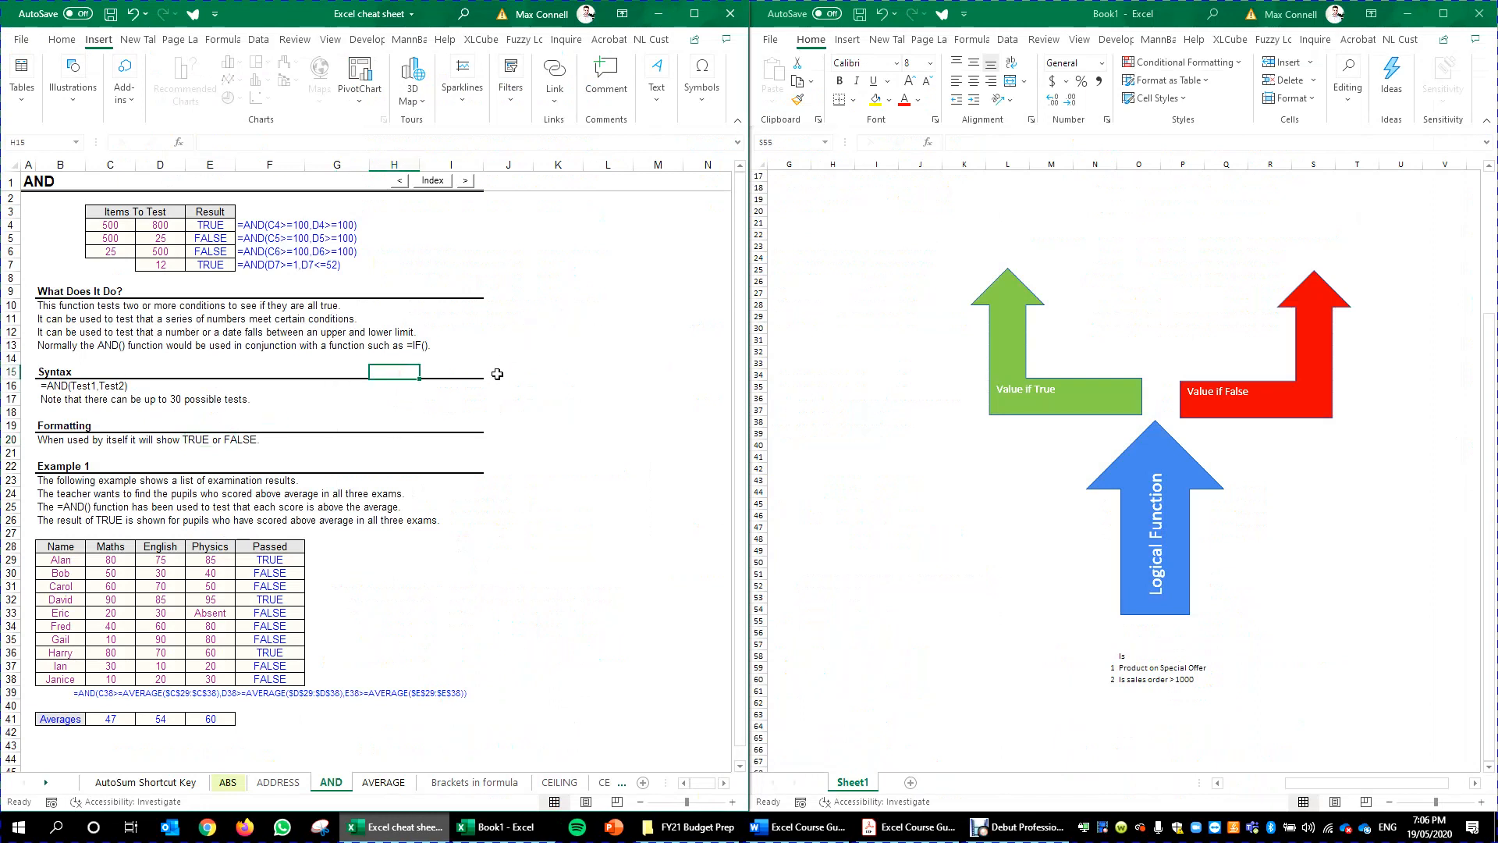
Compare the arrow diagram with the AND formulas in the Items To Test table and Example 1's exam results.
click(1189, 552)
click(1186, 538)
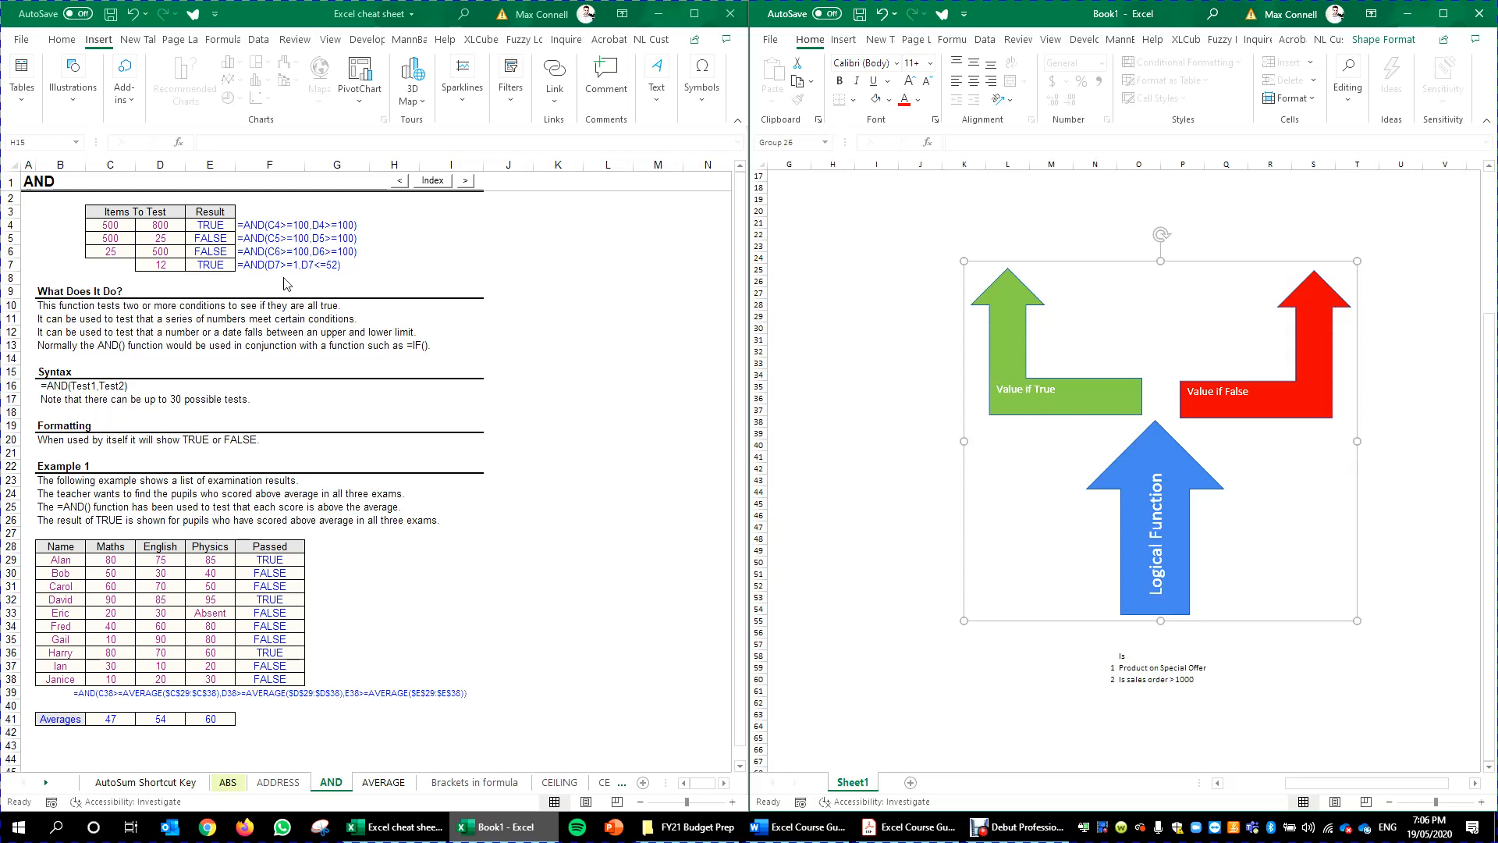
click(251, 363)
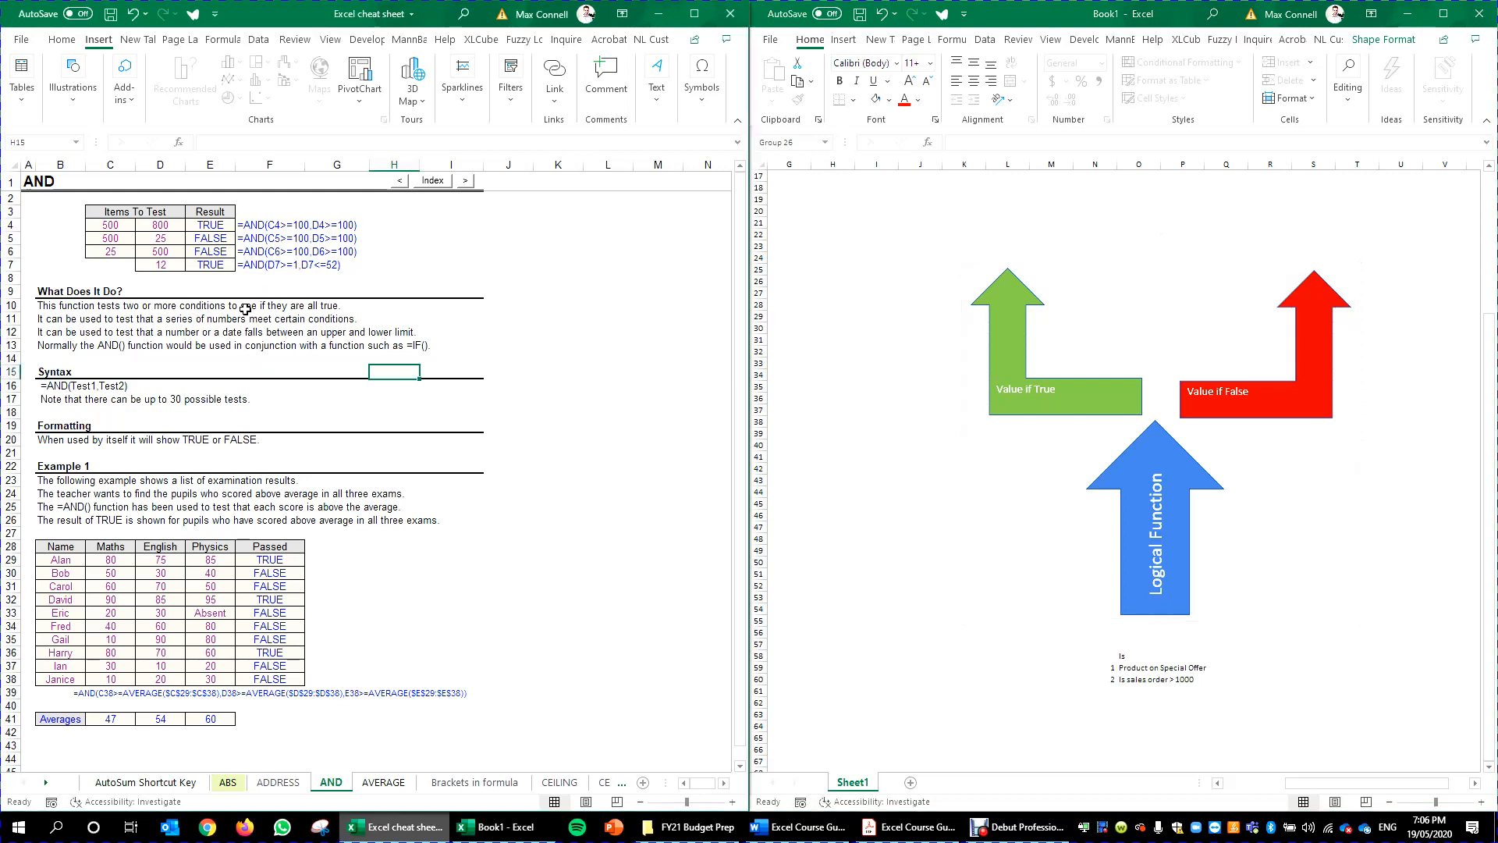
click(244, 227)
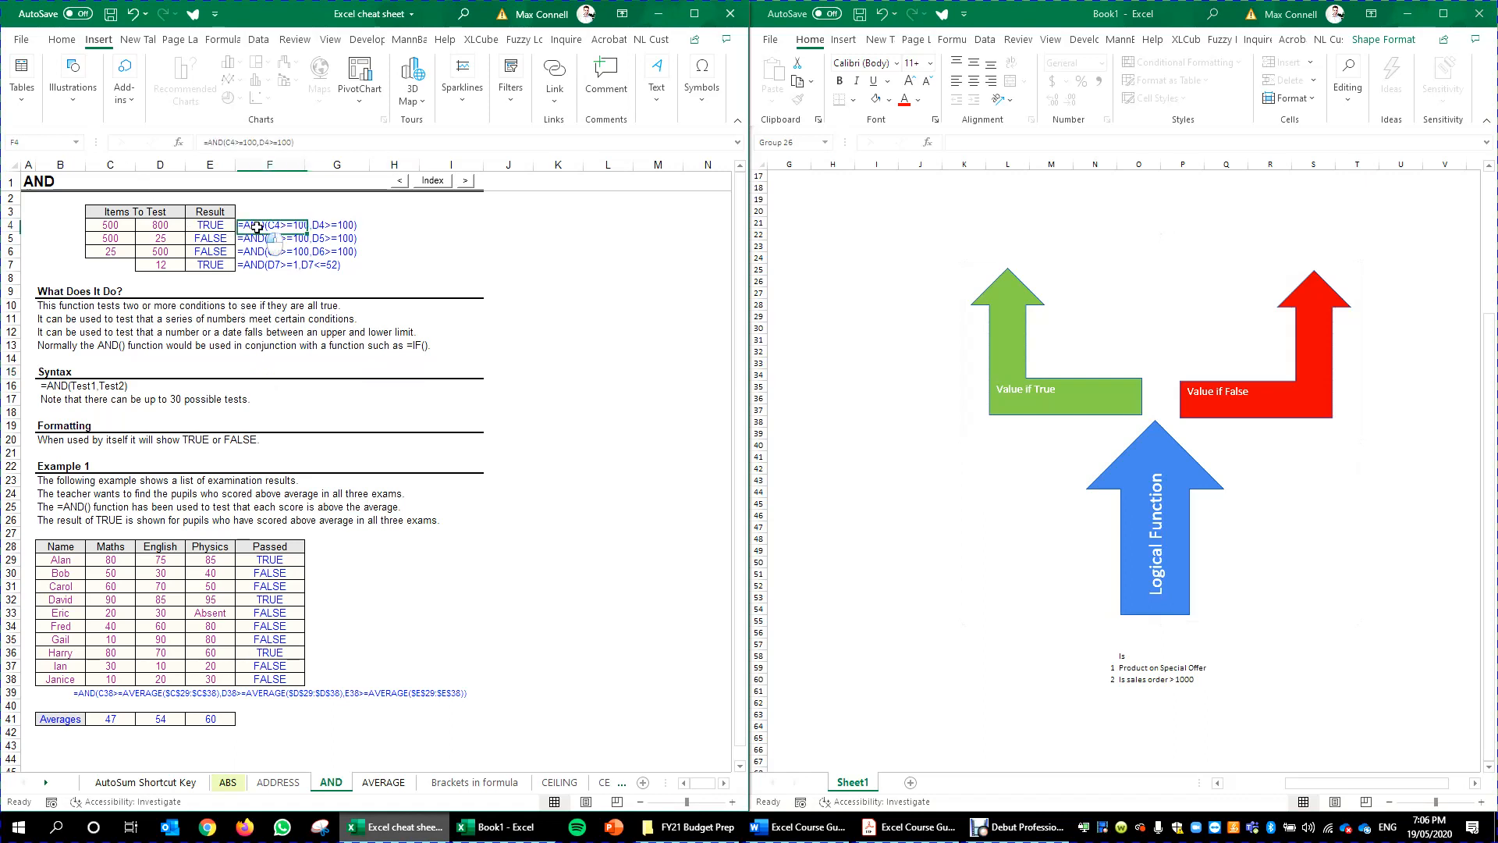
click(202, 222)
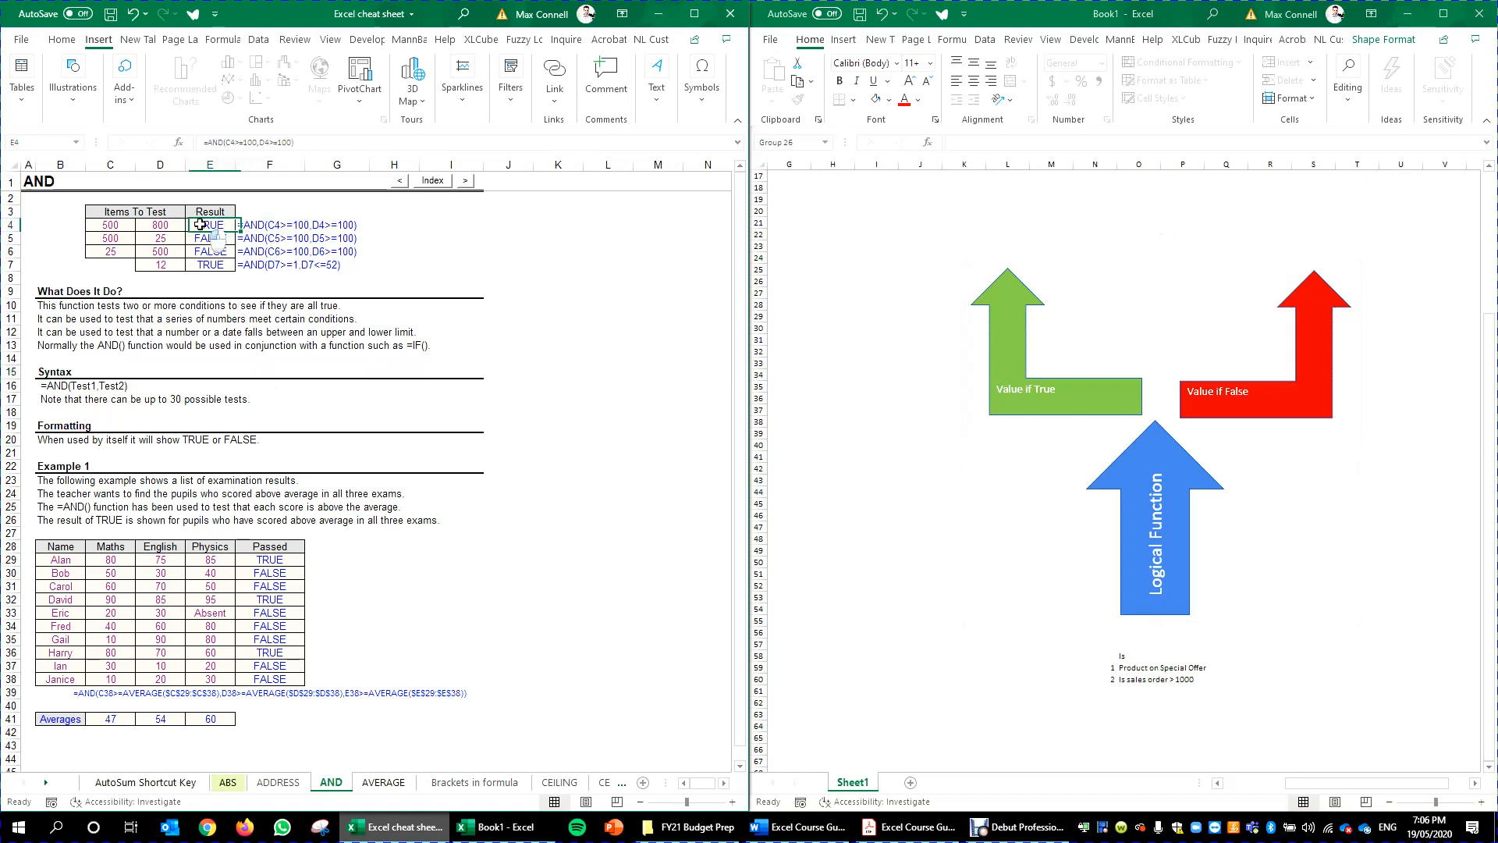
click(152, 221)
click(255, 226)
scroll(252, 380, down, 3)
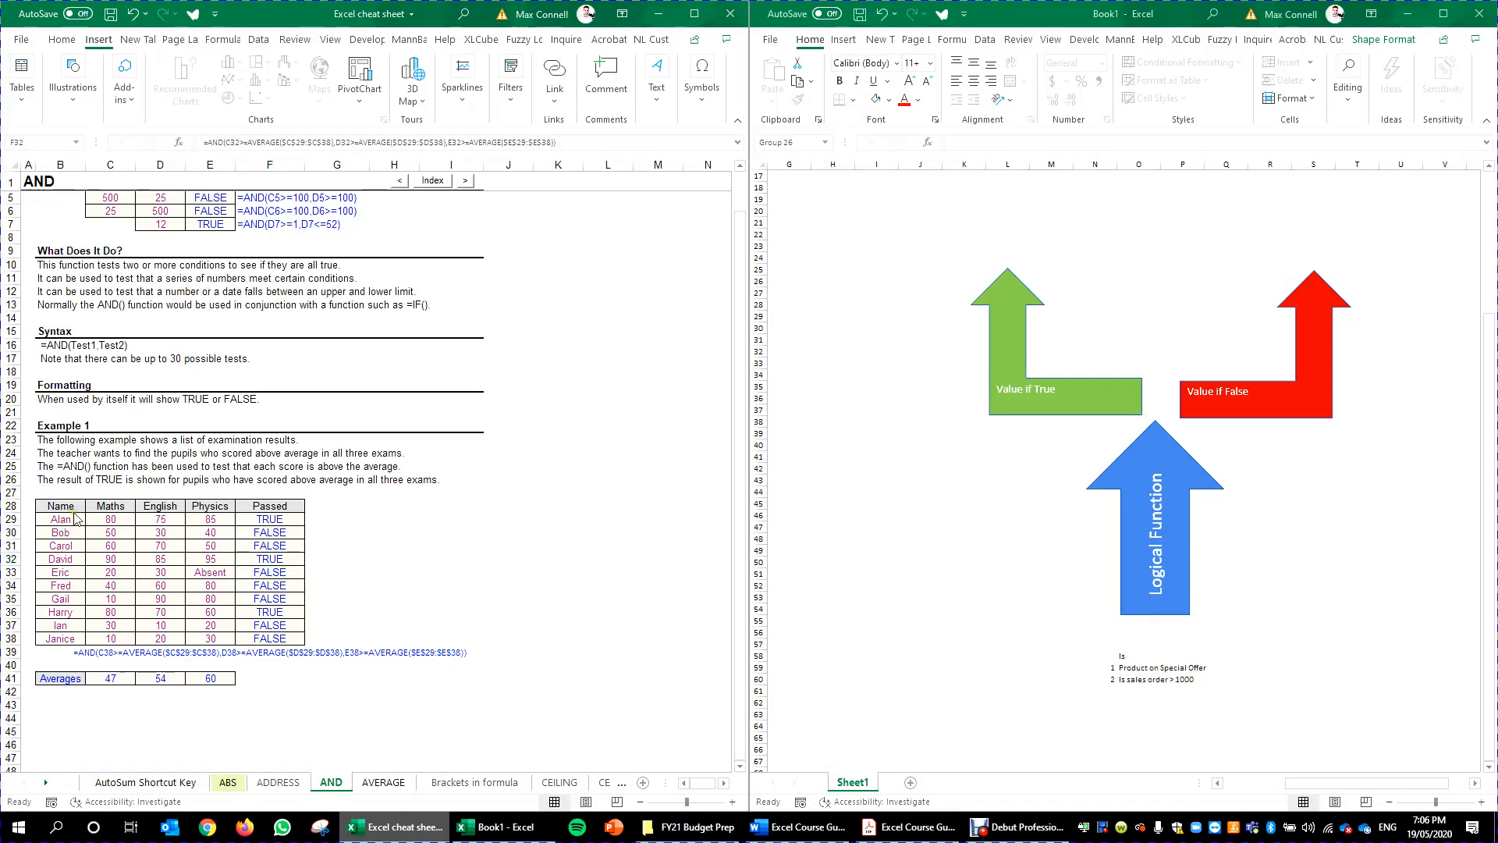
click(78, 520)
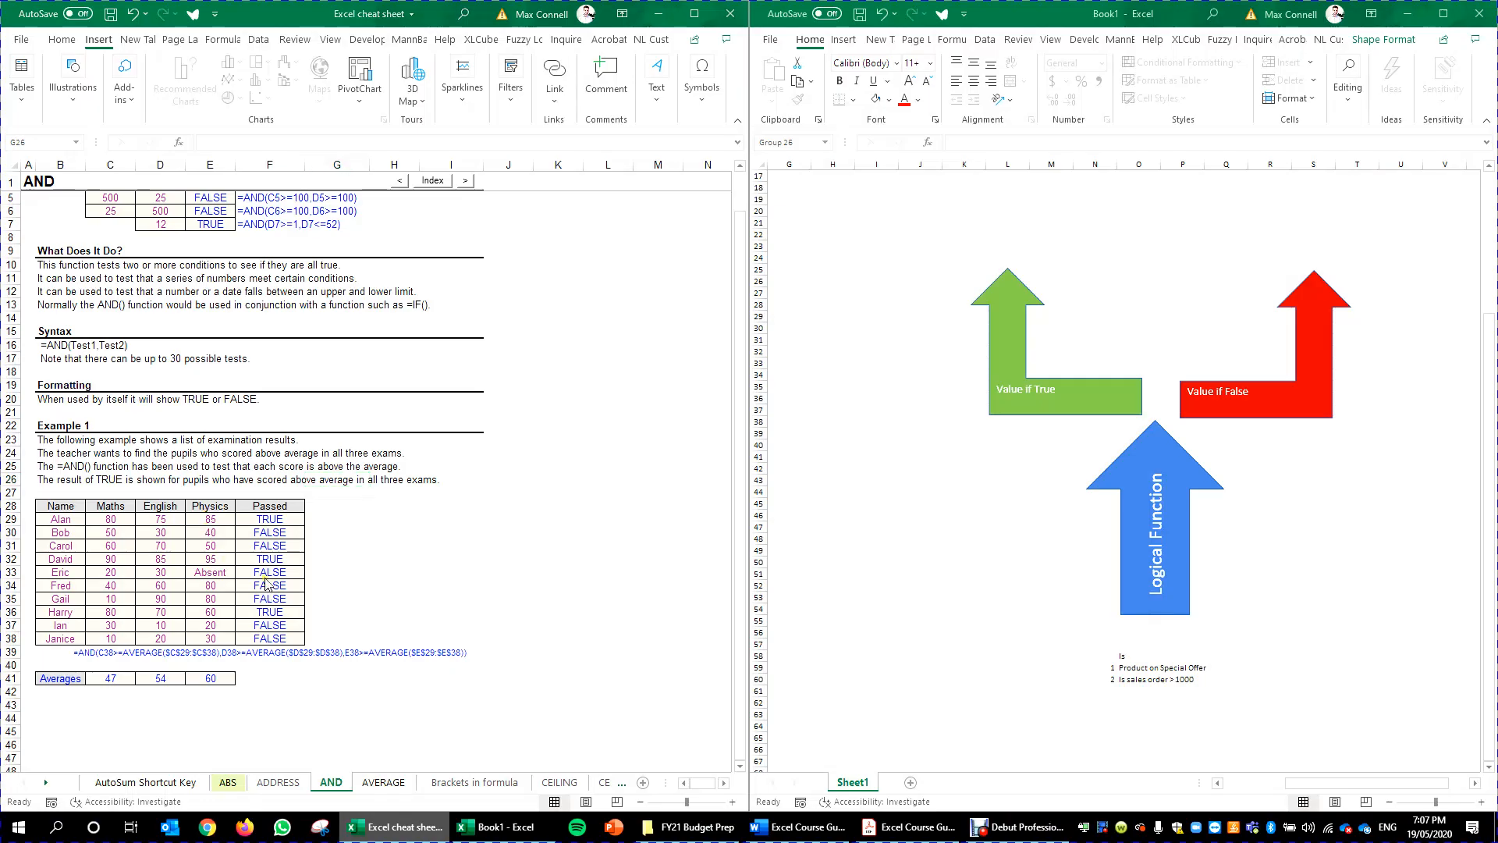
Enter =C29>C41 in cell C44 to test the first pupil's Maths score against the Maths average.
click(322, 480)
click(119, 519)
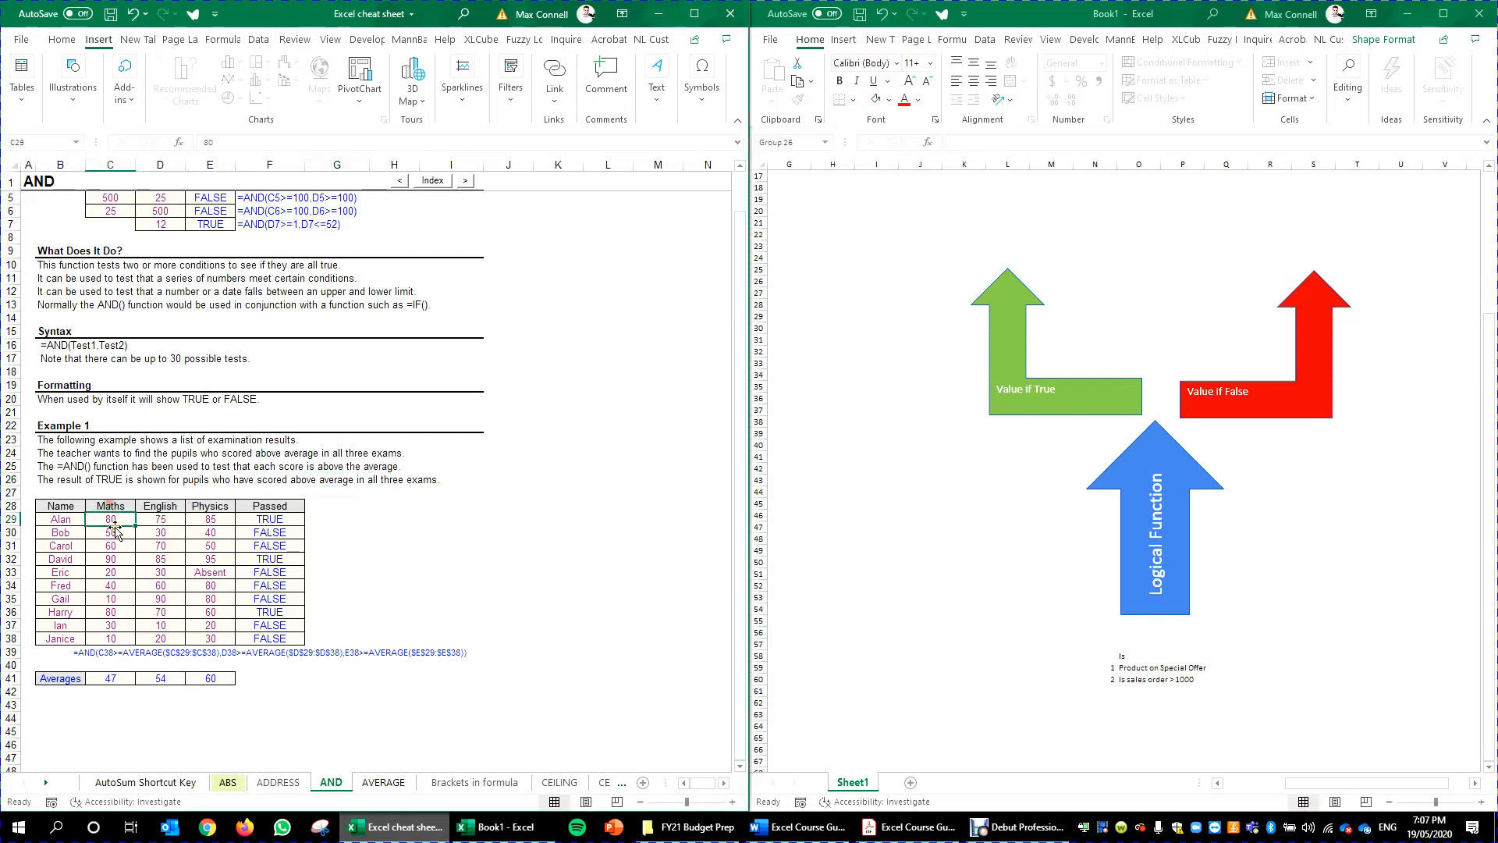
click(114, 677)
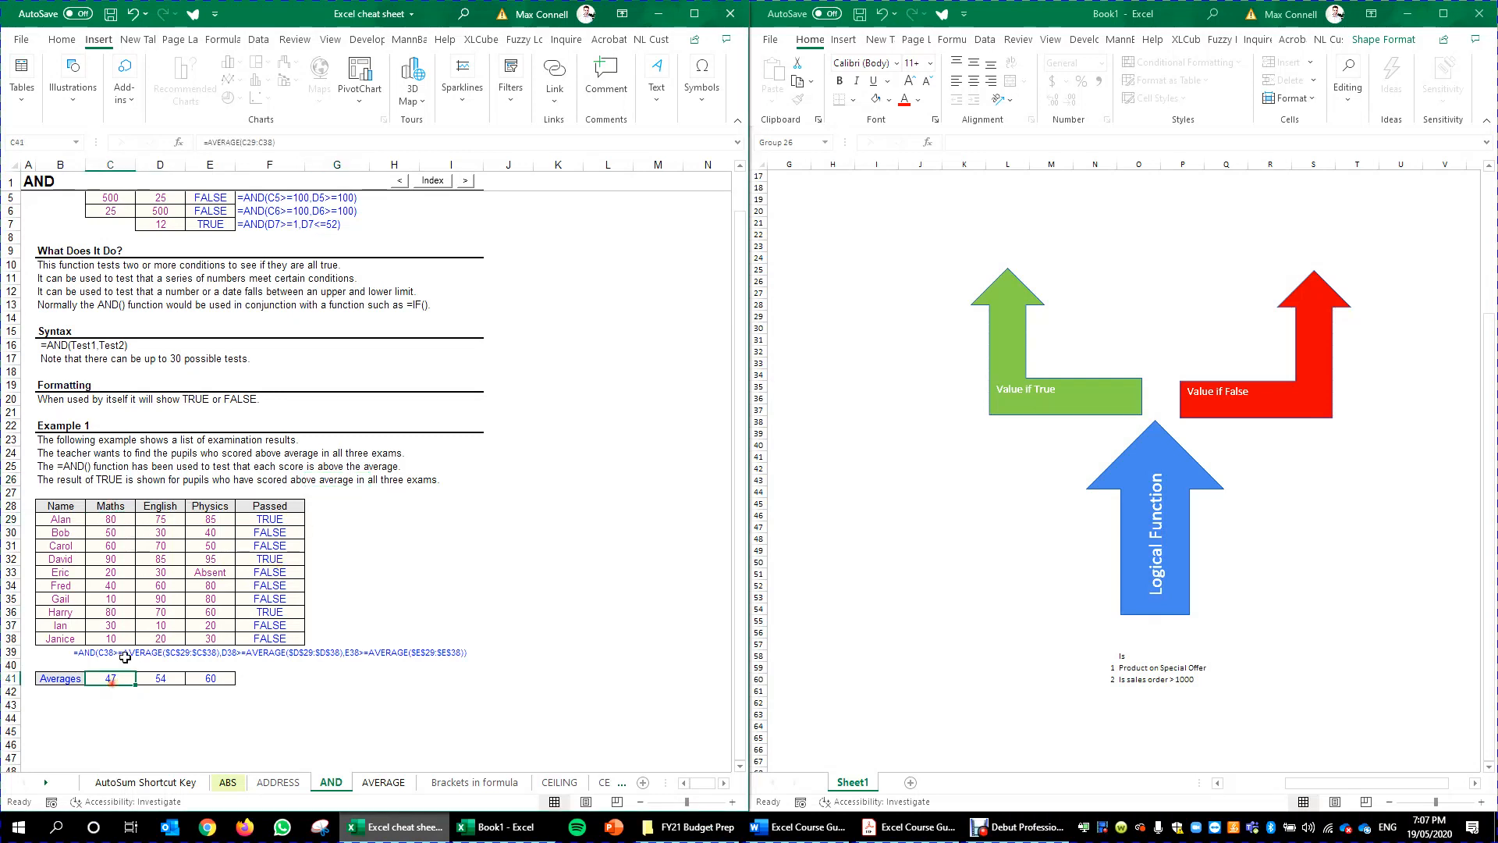
scroll(105, 683, down, 1)
click(102, 683)
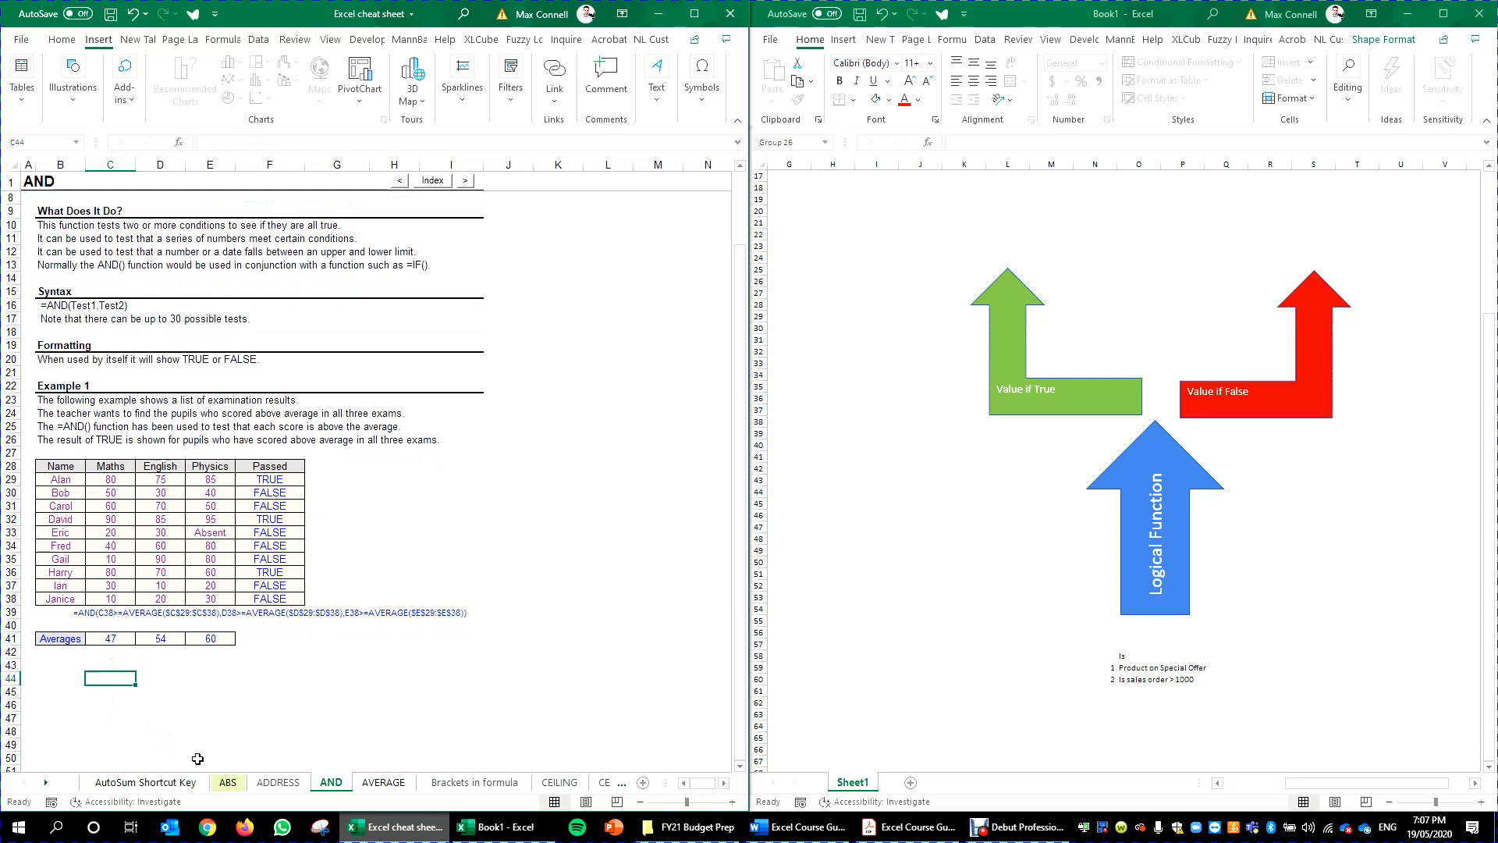
text(=)
click(117, 481)
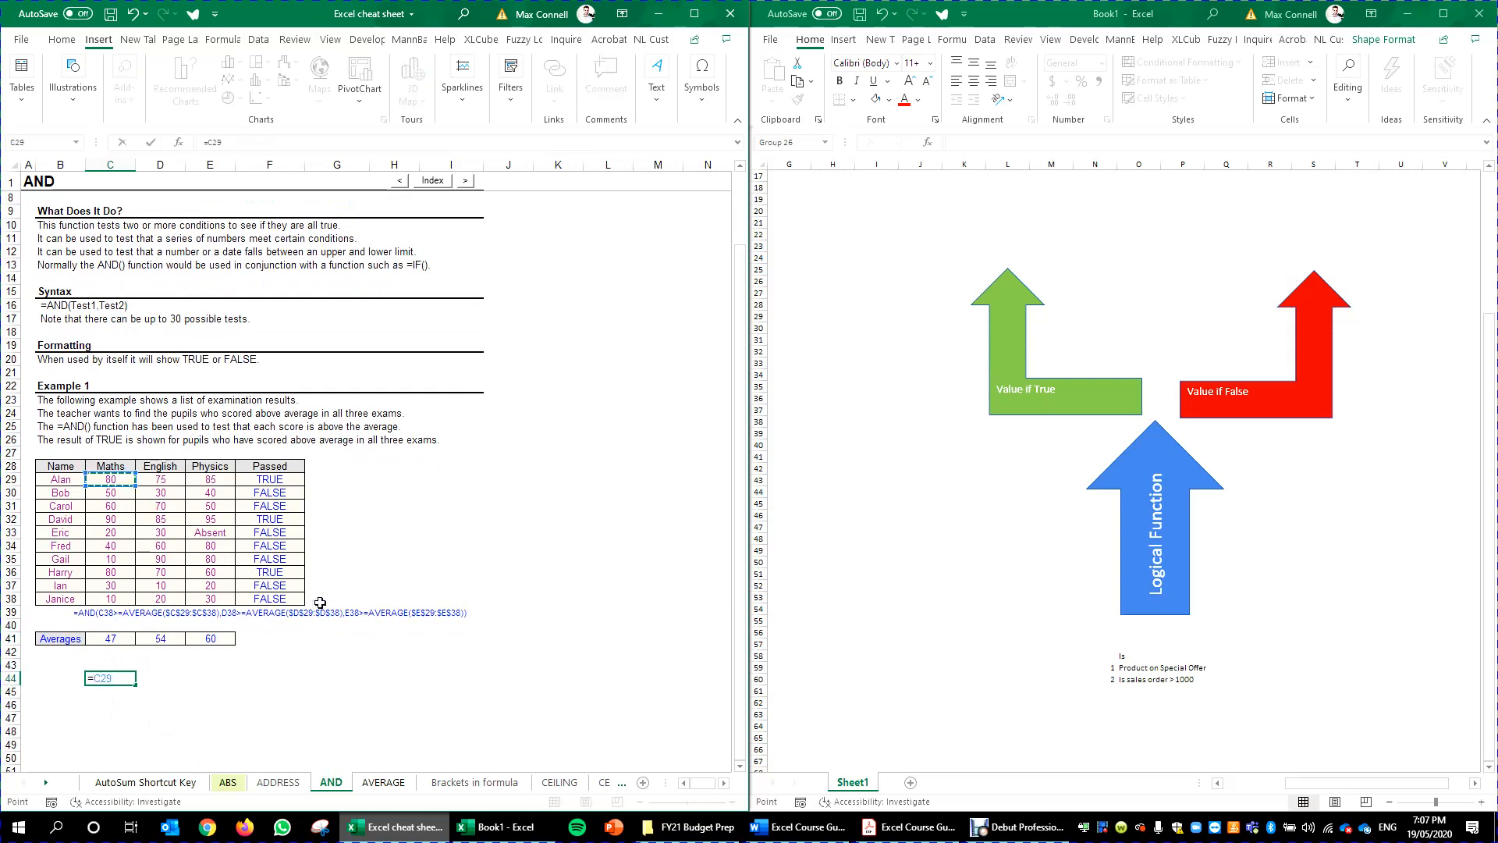
text(>)
click(110, 639)
key(ctrl+Return)
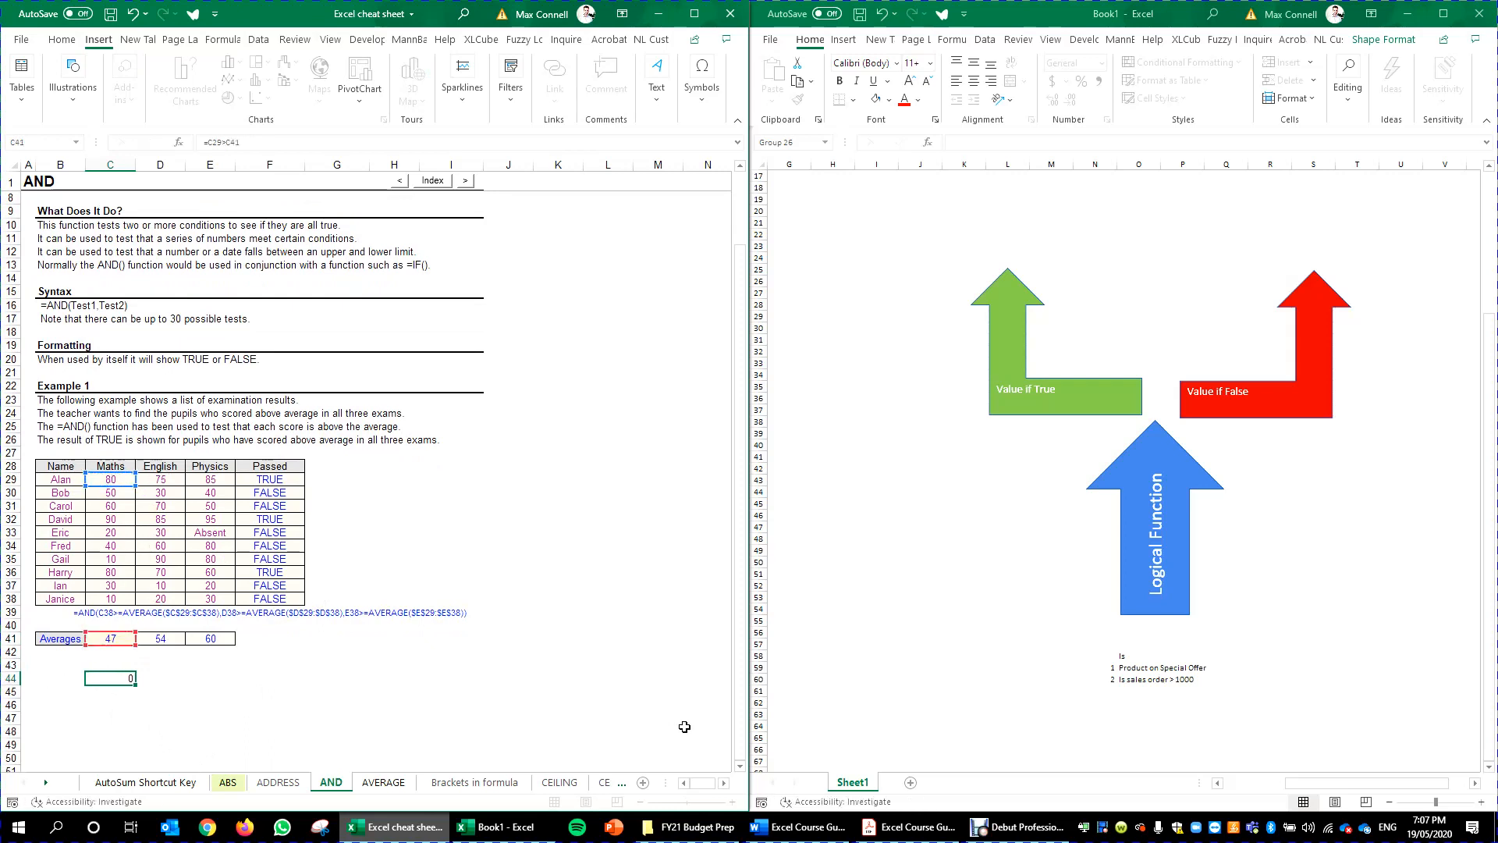
Copy the comparison formula from C44 across to D44 and E44 for English and Physics.
key(ctrl+c)
key(Right)
key(ctrl+v)
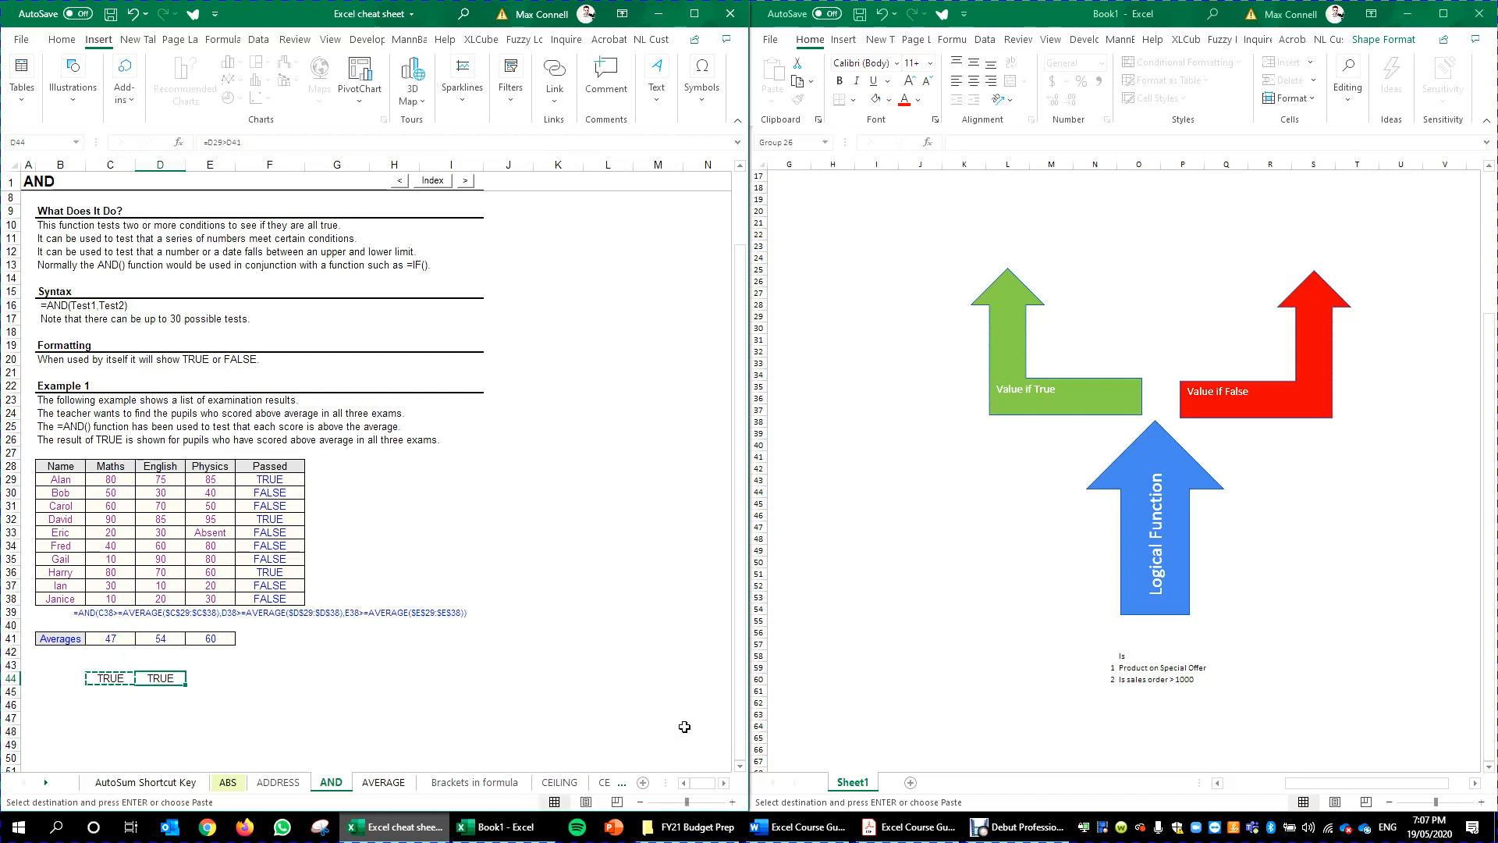
key(Right)
key(ctrl+v)
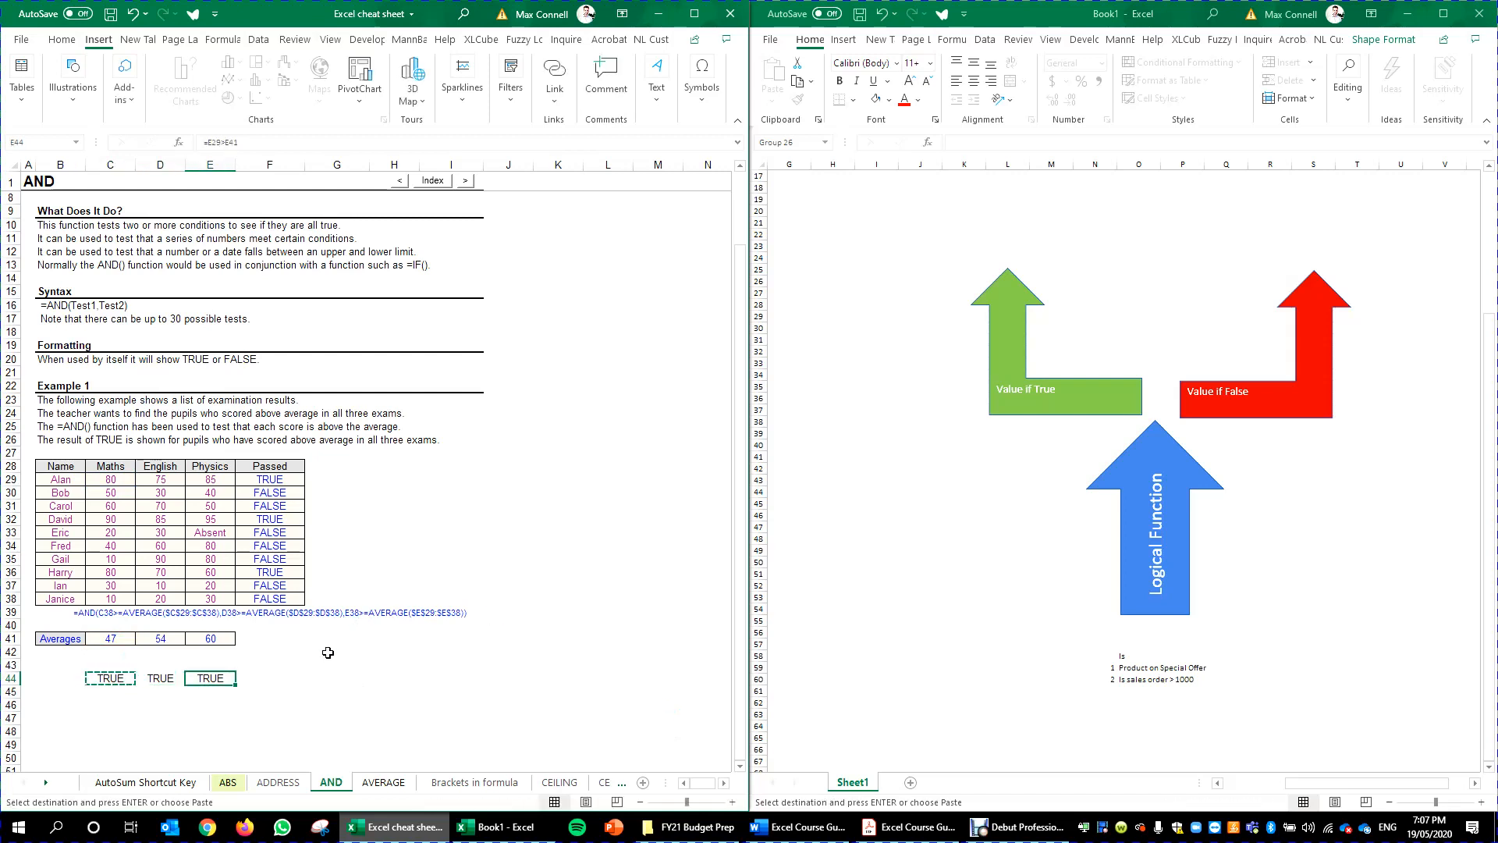
key(Escape)
Check the three comparison tests in C44:E44 against the first pupil's Maths score.
click(114, 678)
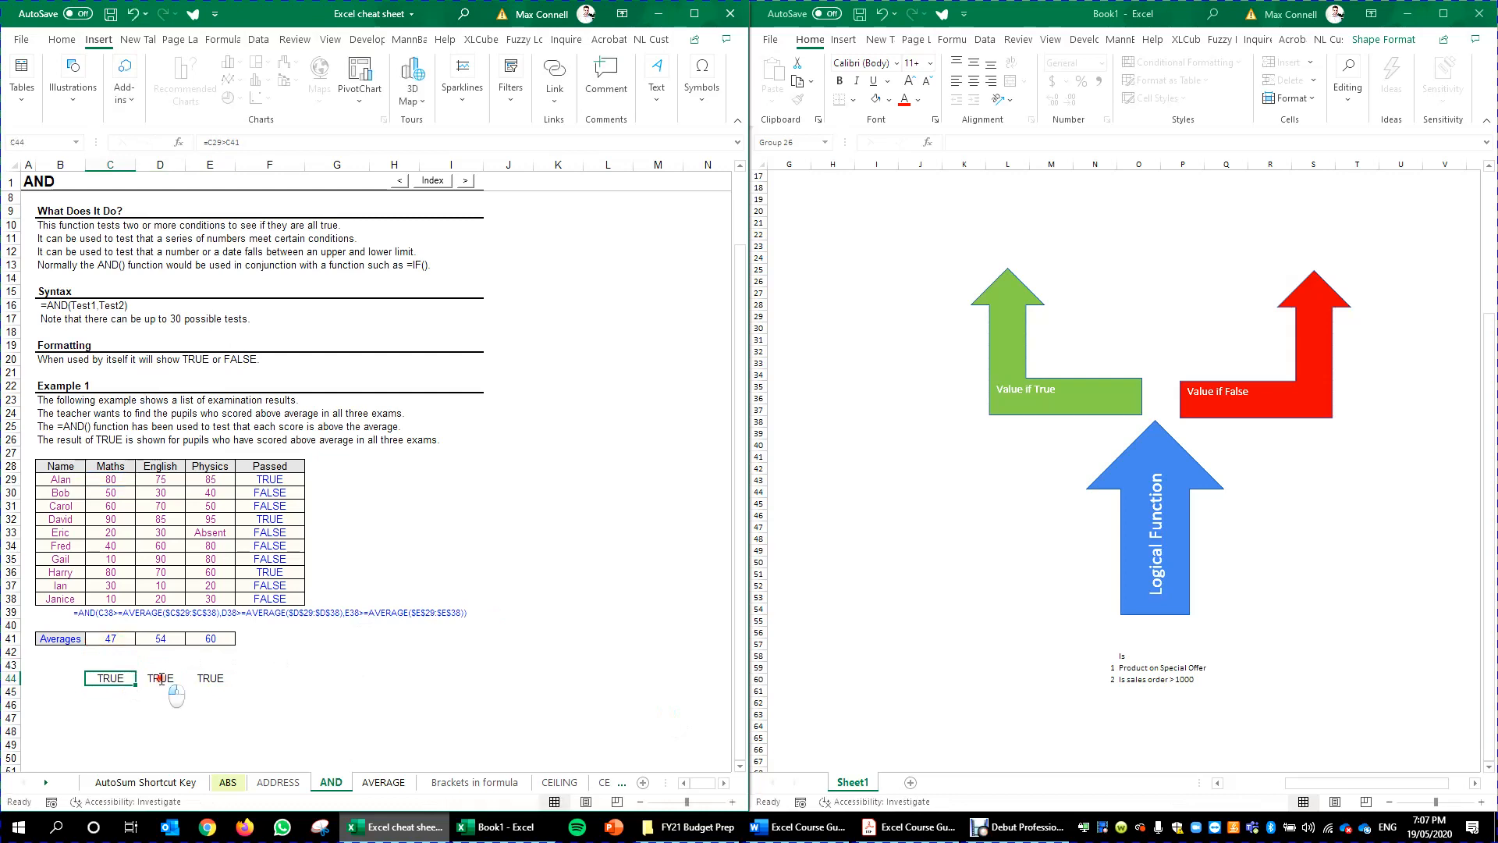
click(160, 678)
double_click(211, 678)
key(Escape)
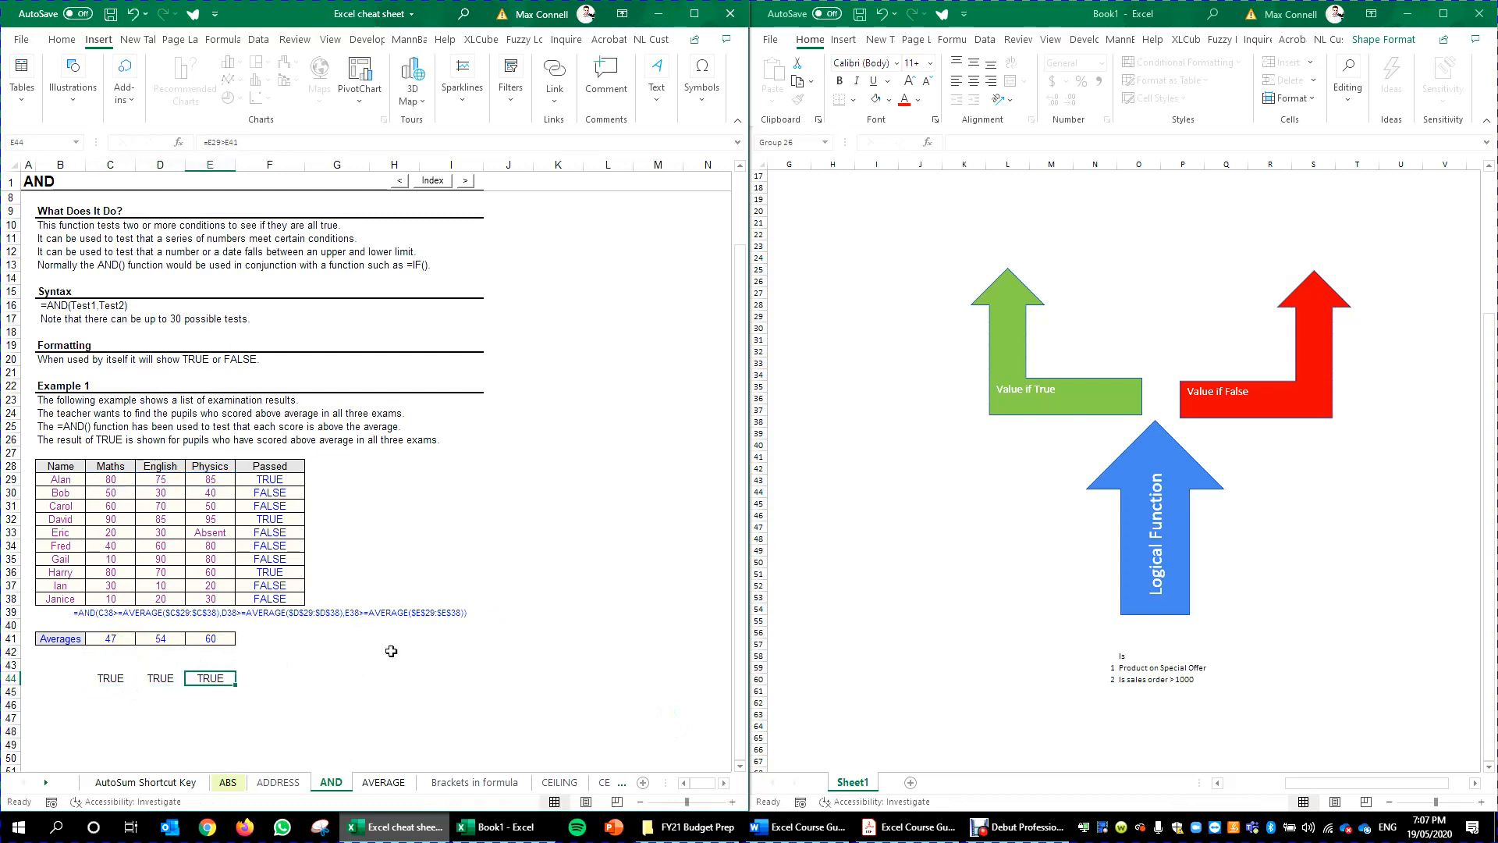
click(119, 676)
click(110, 479)
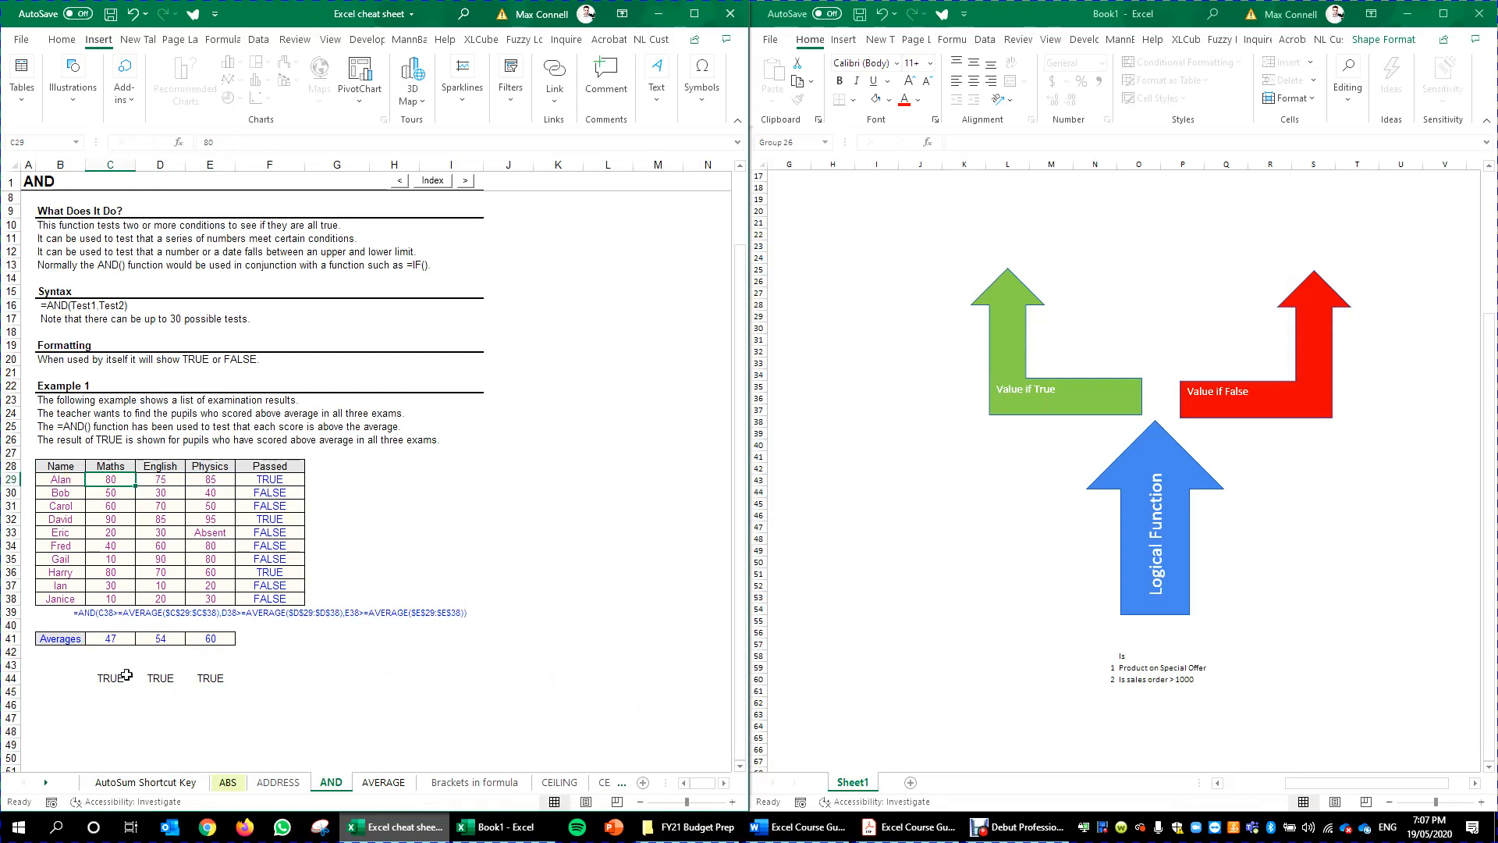
Clear the comparison tests in C44:E44 and undo the deletion.
drag(95, 677, 222, 677)
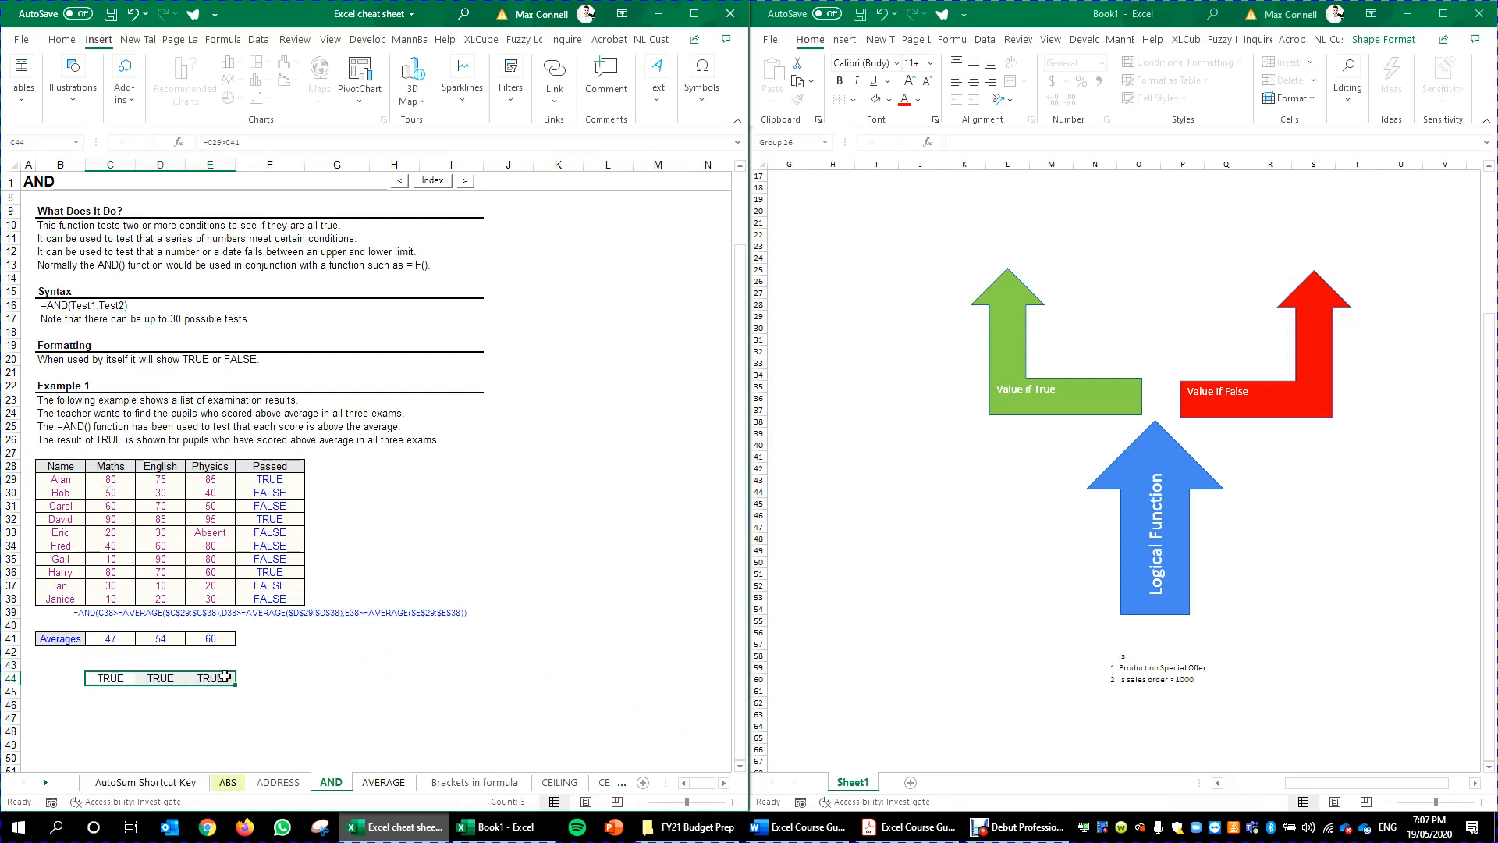
key(Delete)
click(416, 496)
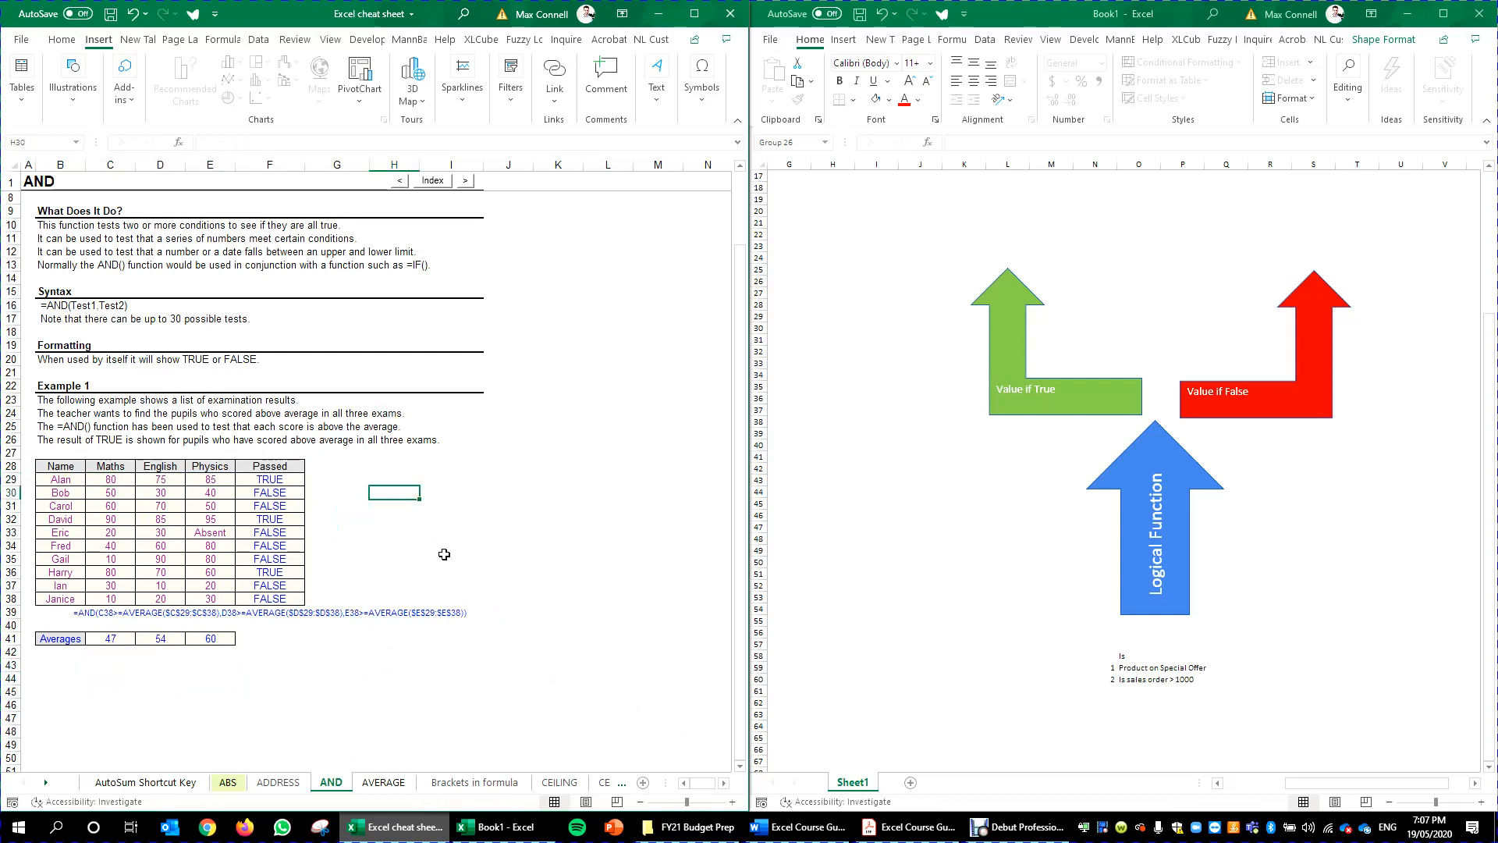
click(49, 670)
click(107, 683)
key(ctrl+z)
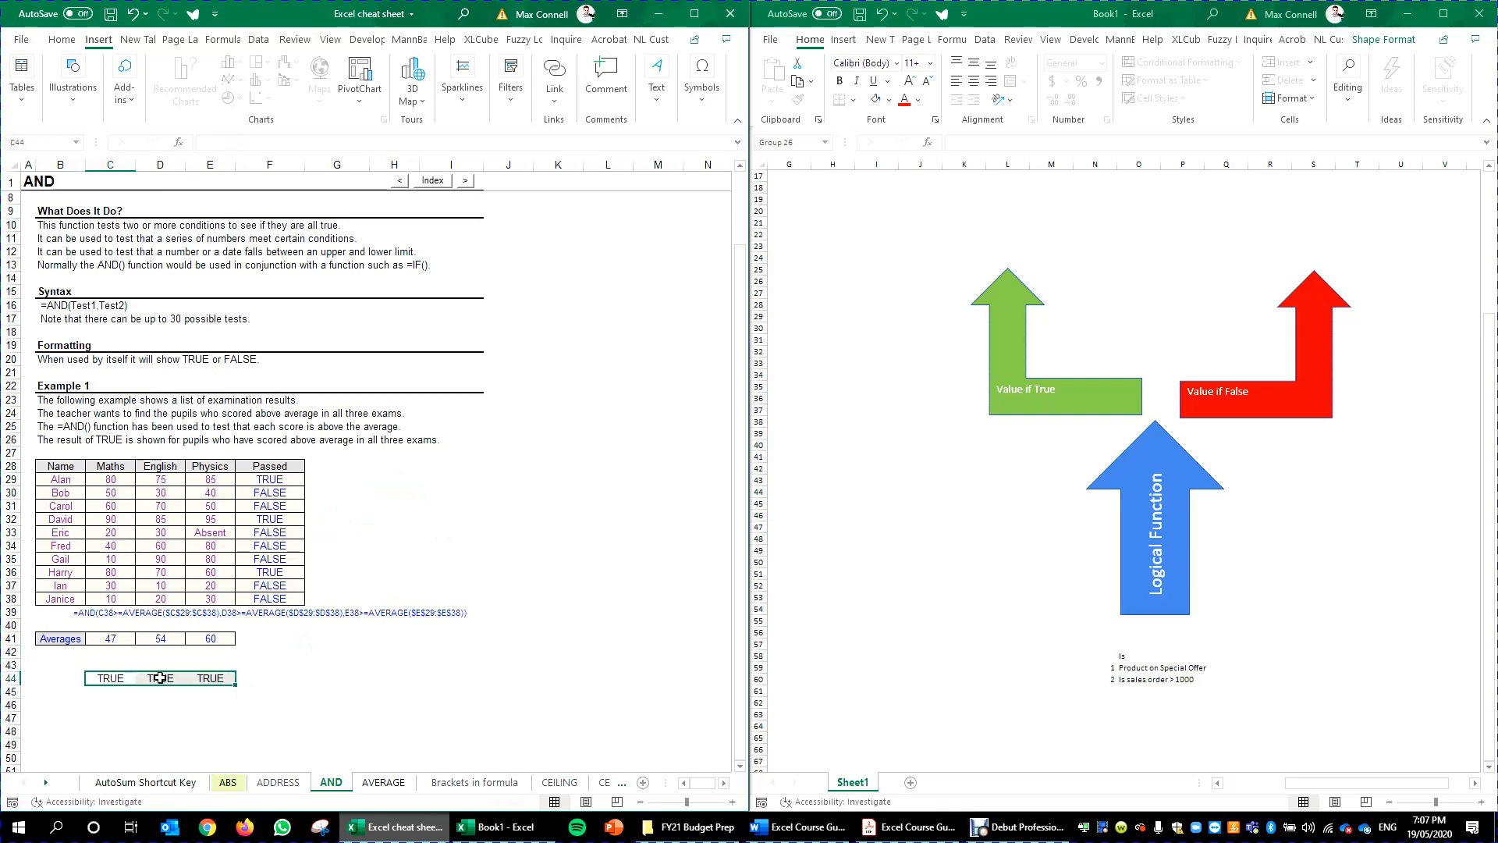
Fill the comparison formulas in C44:E44 down to row 50.
drag(238, 684, 236, 758)
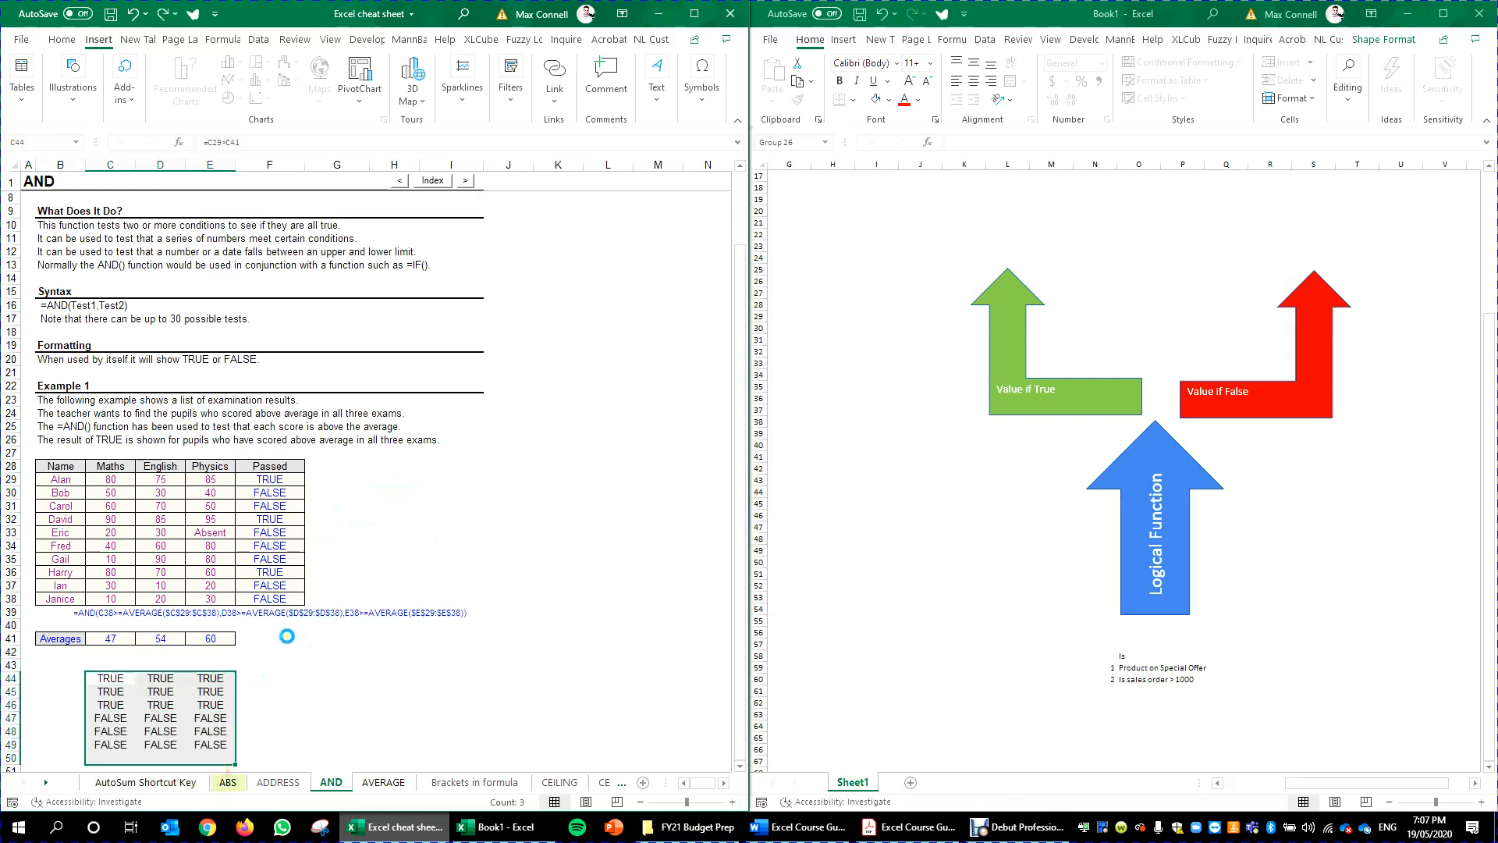
scroll(245, 561, down, 4)
scroll(382, 548, up, 3)
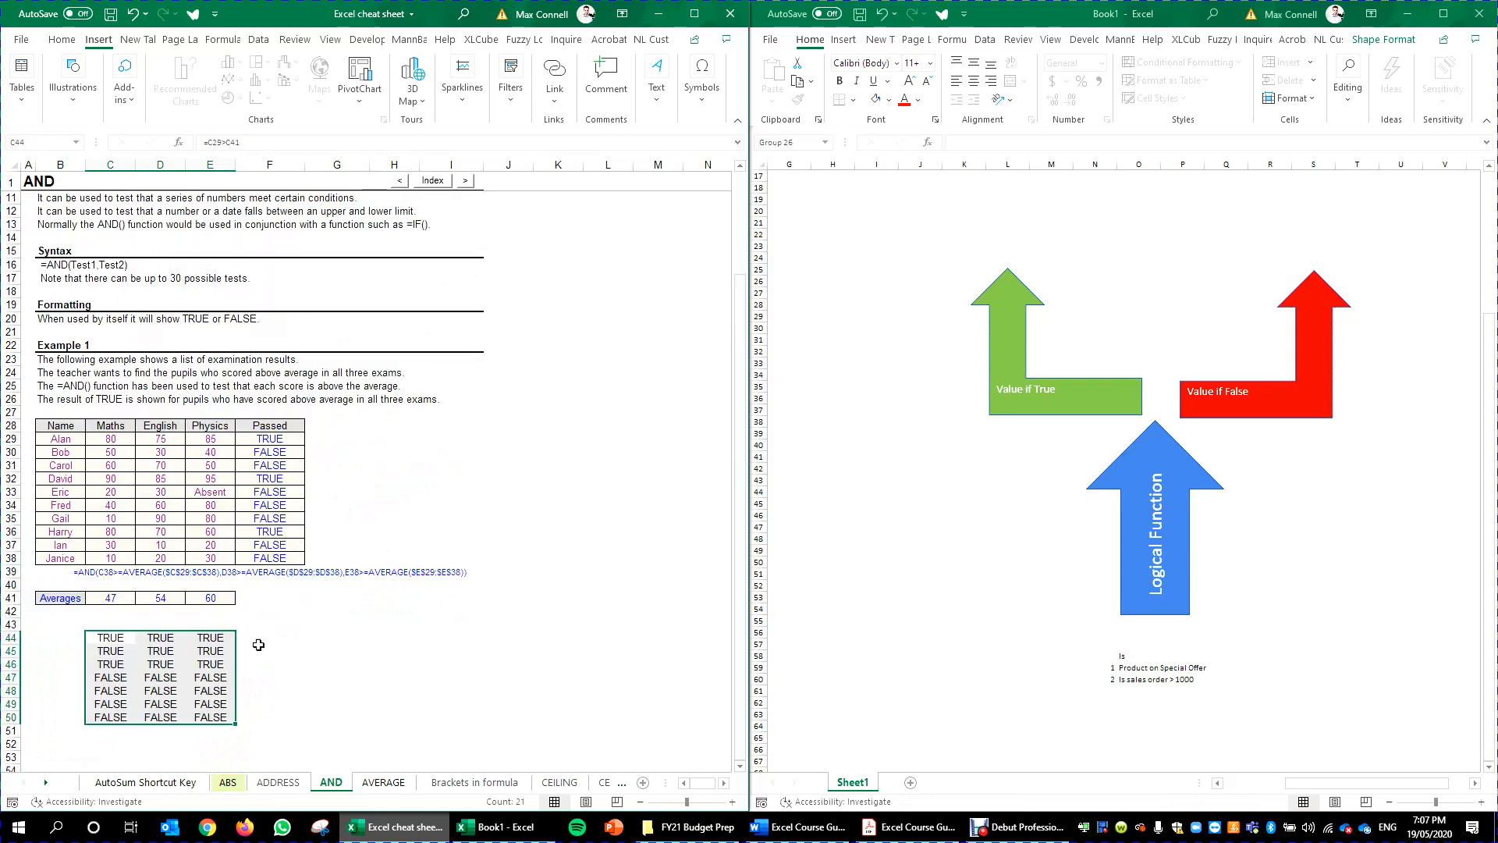
click(609, 457)
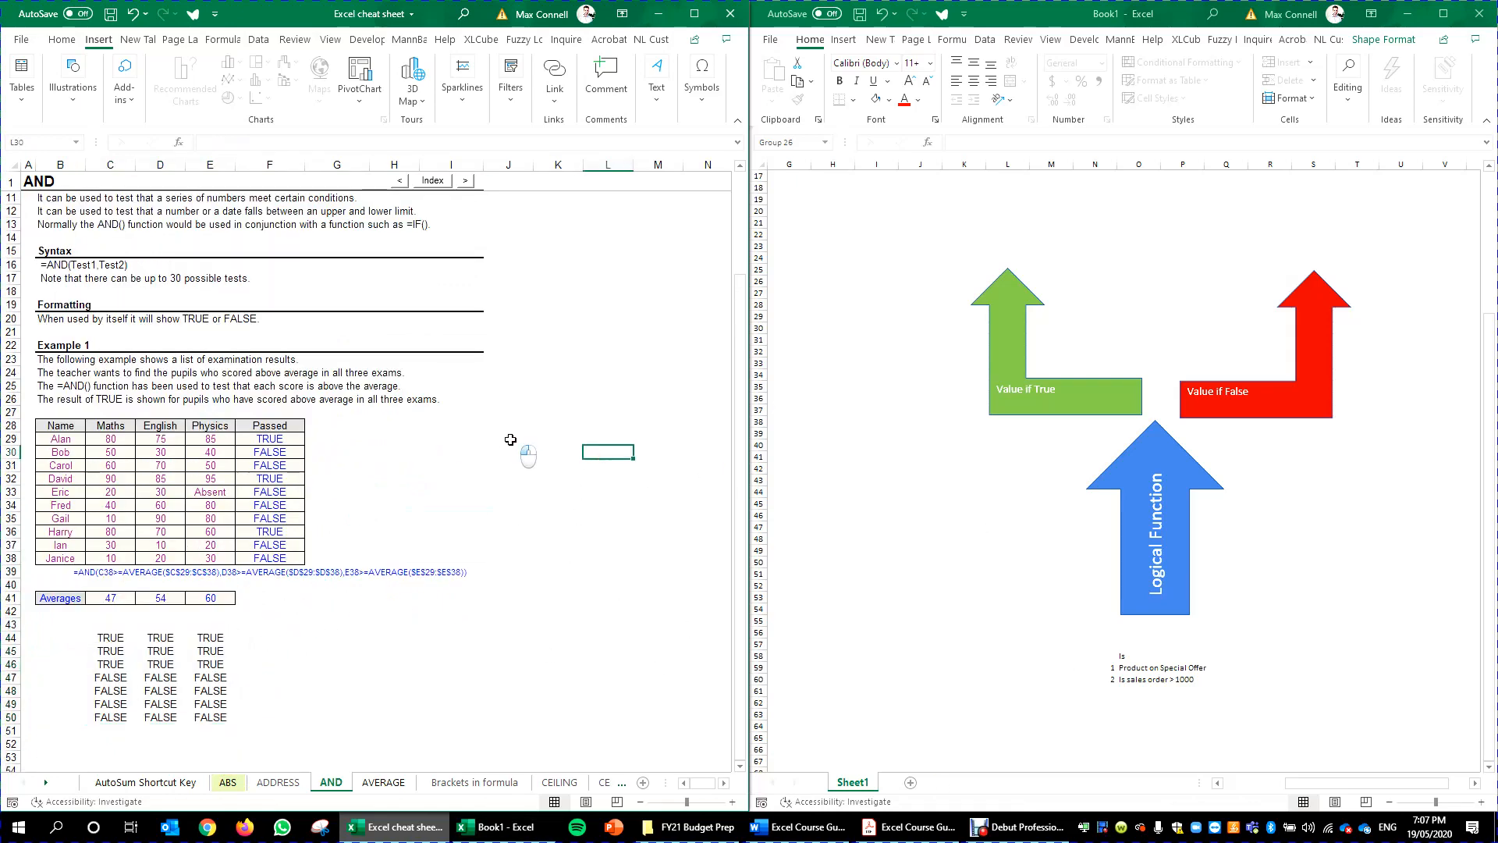
Start an IF formula in cell I29 beside the exam results table.
click(510, 439)
key(Left)
key(Up)
key(Right)
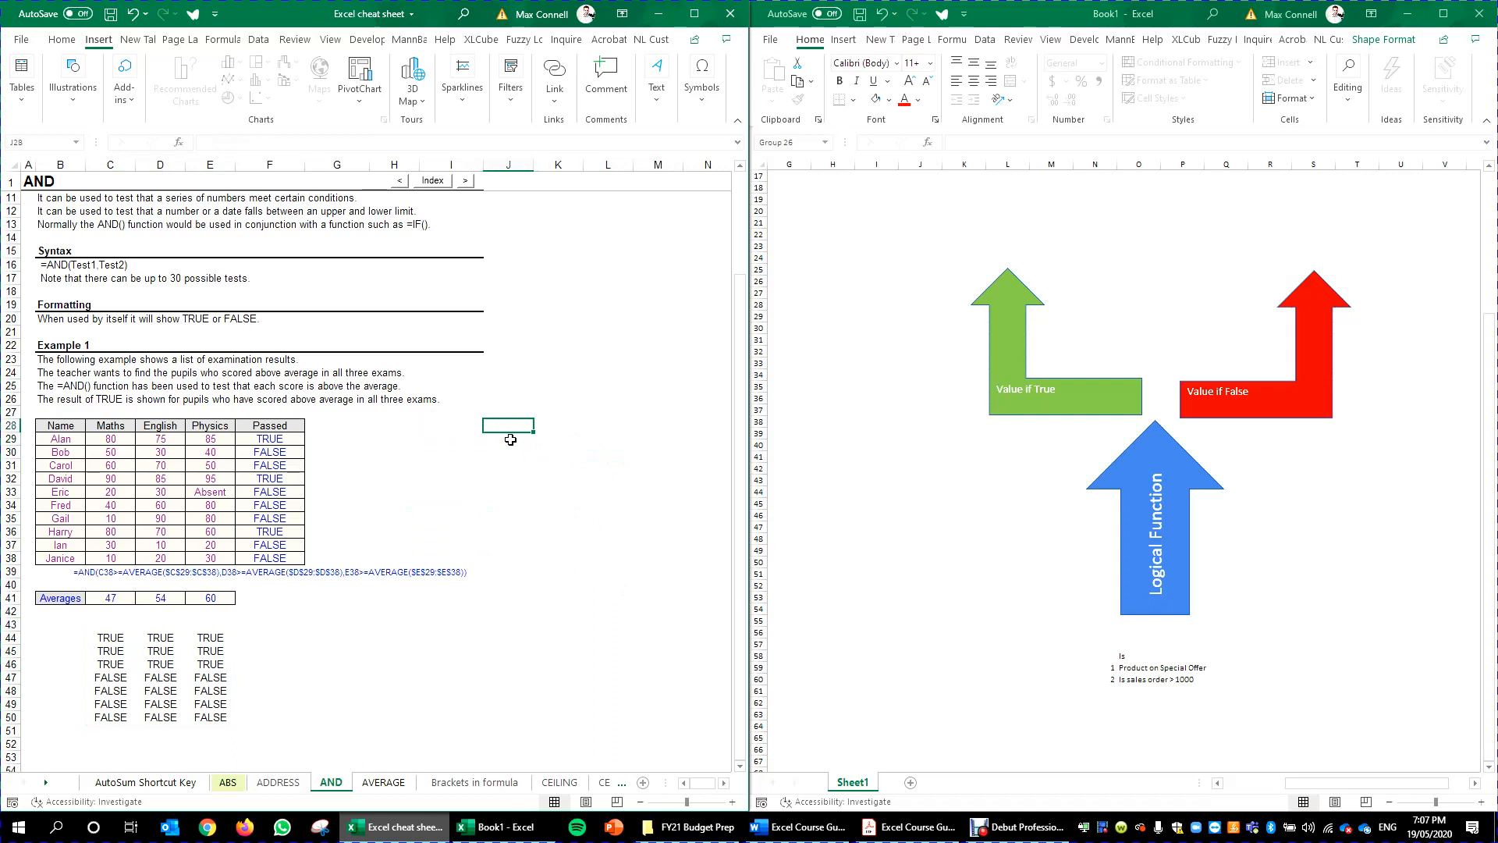
key(Left)
key(Down)
key(Right)
key(Right)
key(Left)
key(Left)
key(Right)
key(Left)
text(=if)
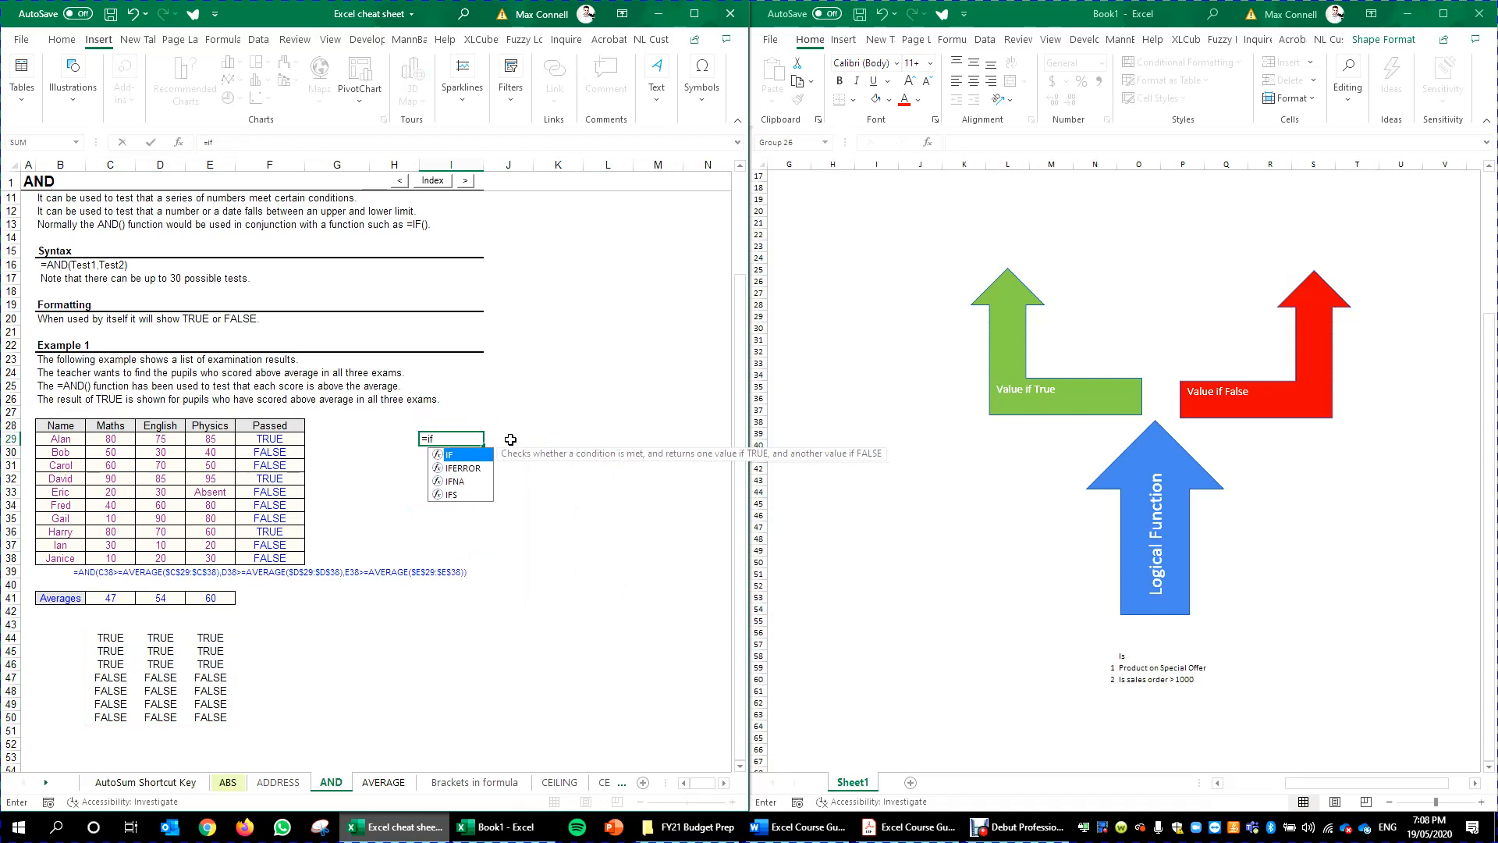
text(()
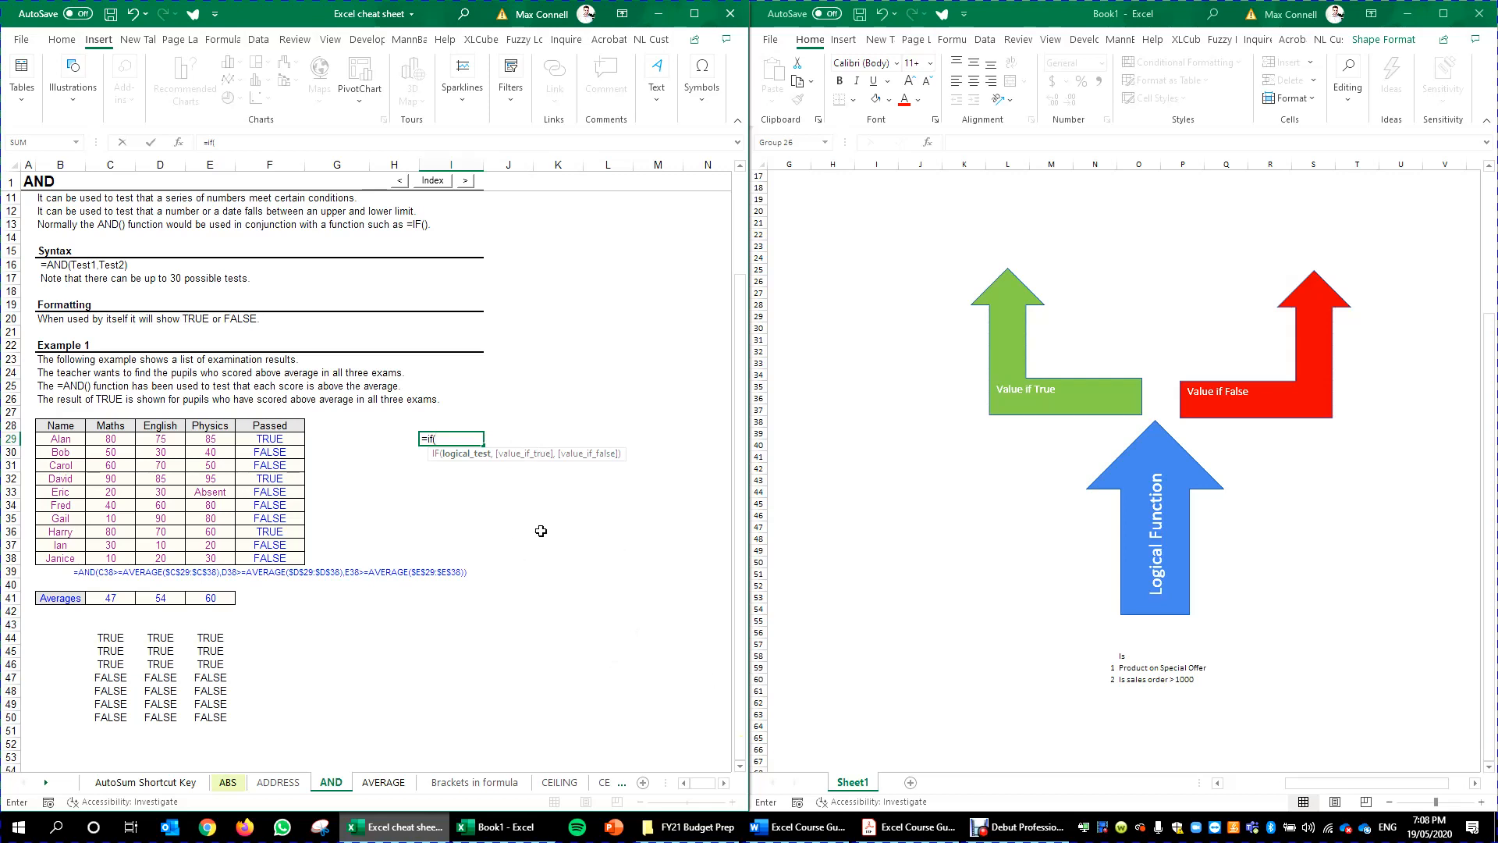
Try to complete I29's IF formula with a worded test for passing all subjects, "special prize" if true and 0 if false.
key(BackSpace)
text(('alan has passed all subject)
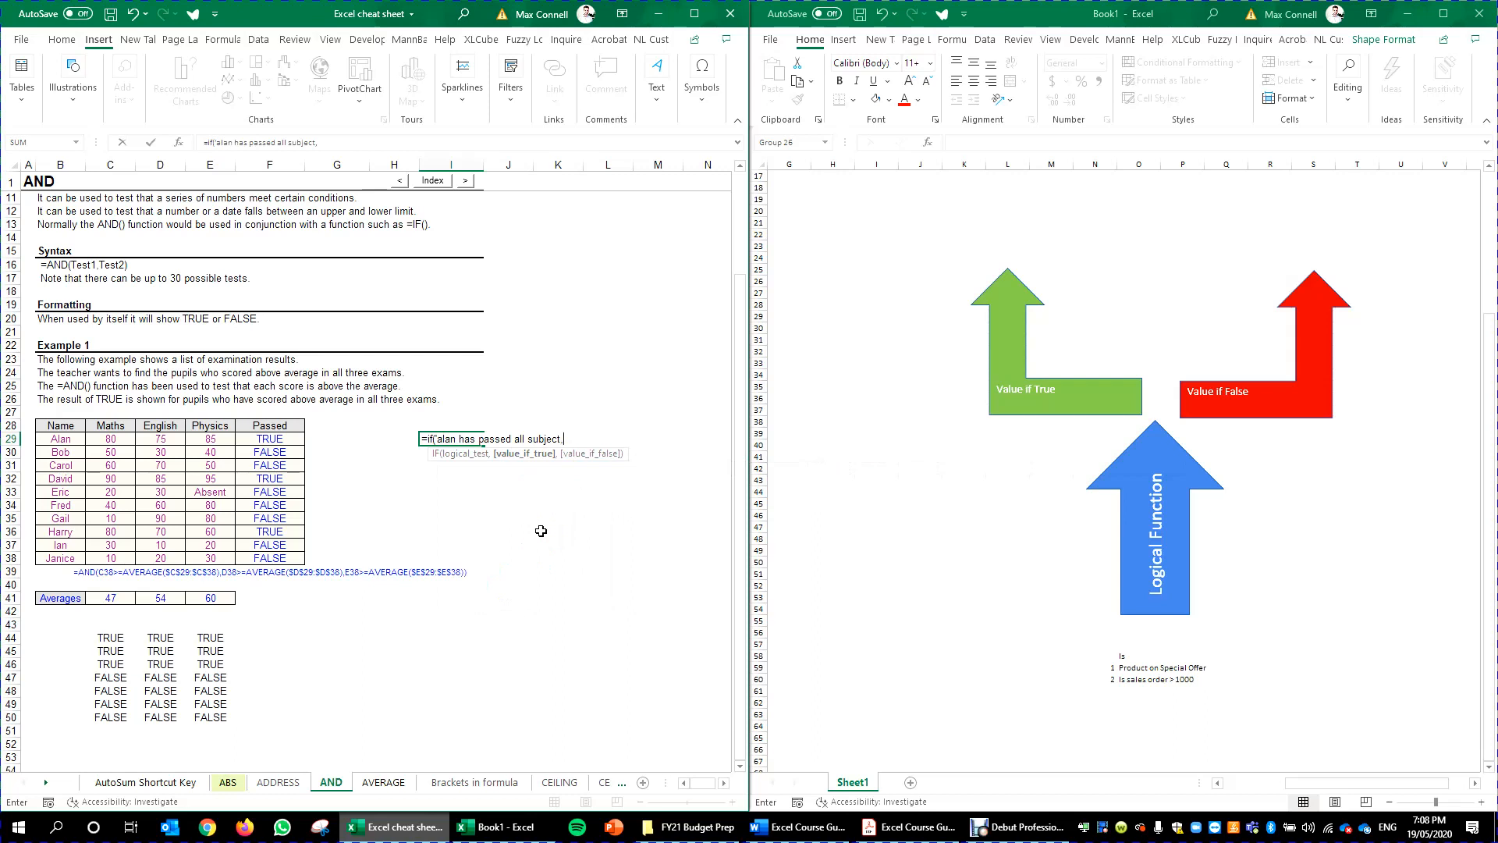
text(,special prize,)
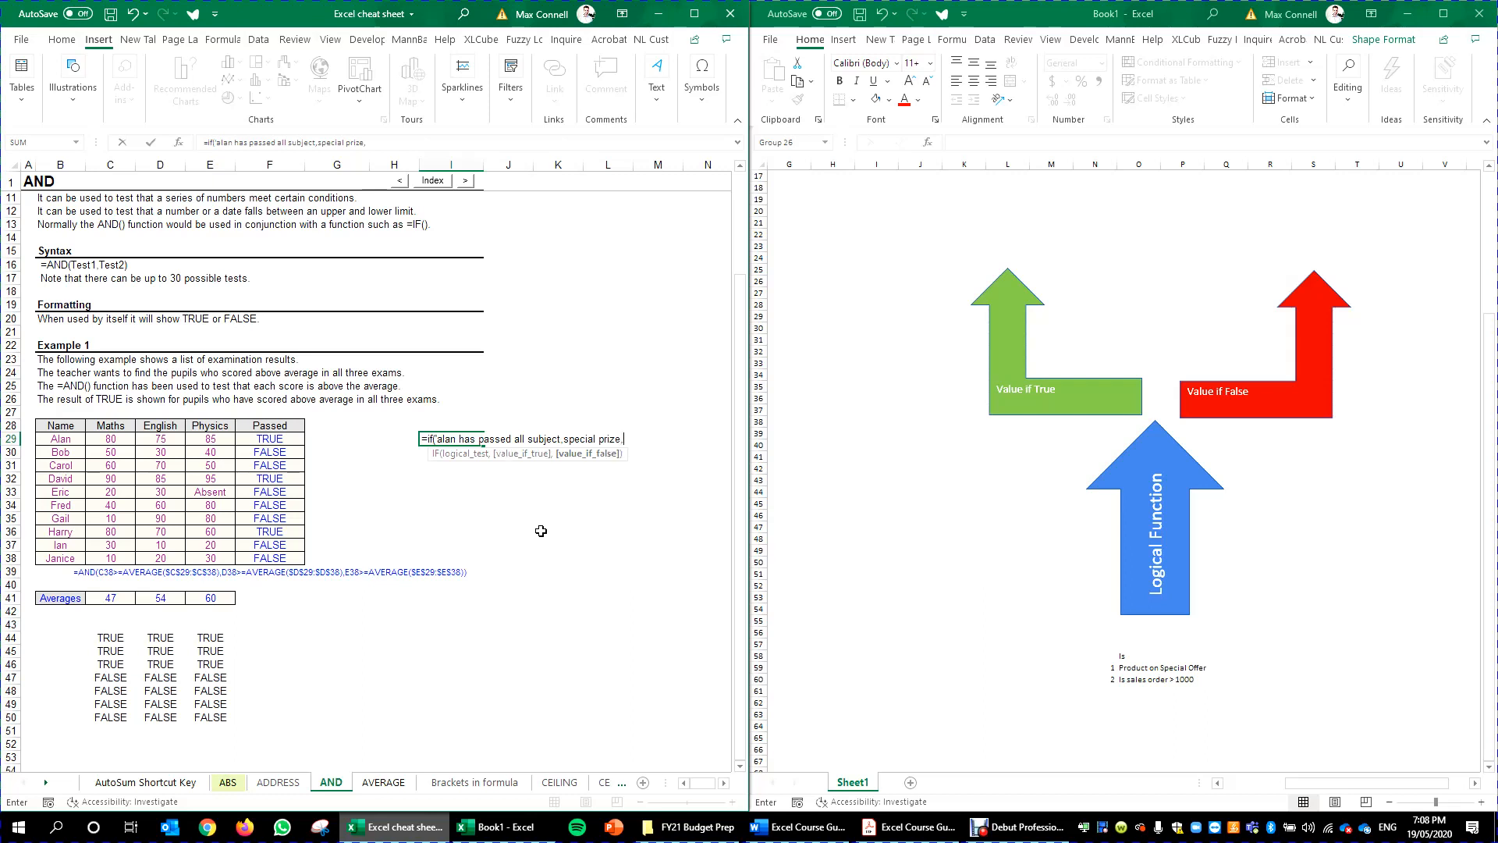
text(0))
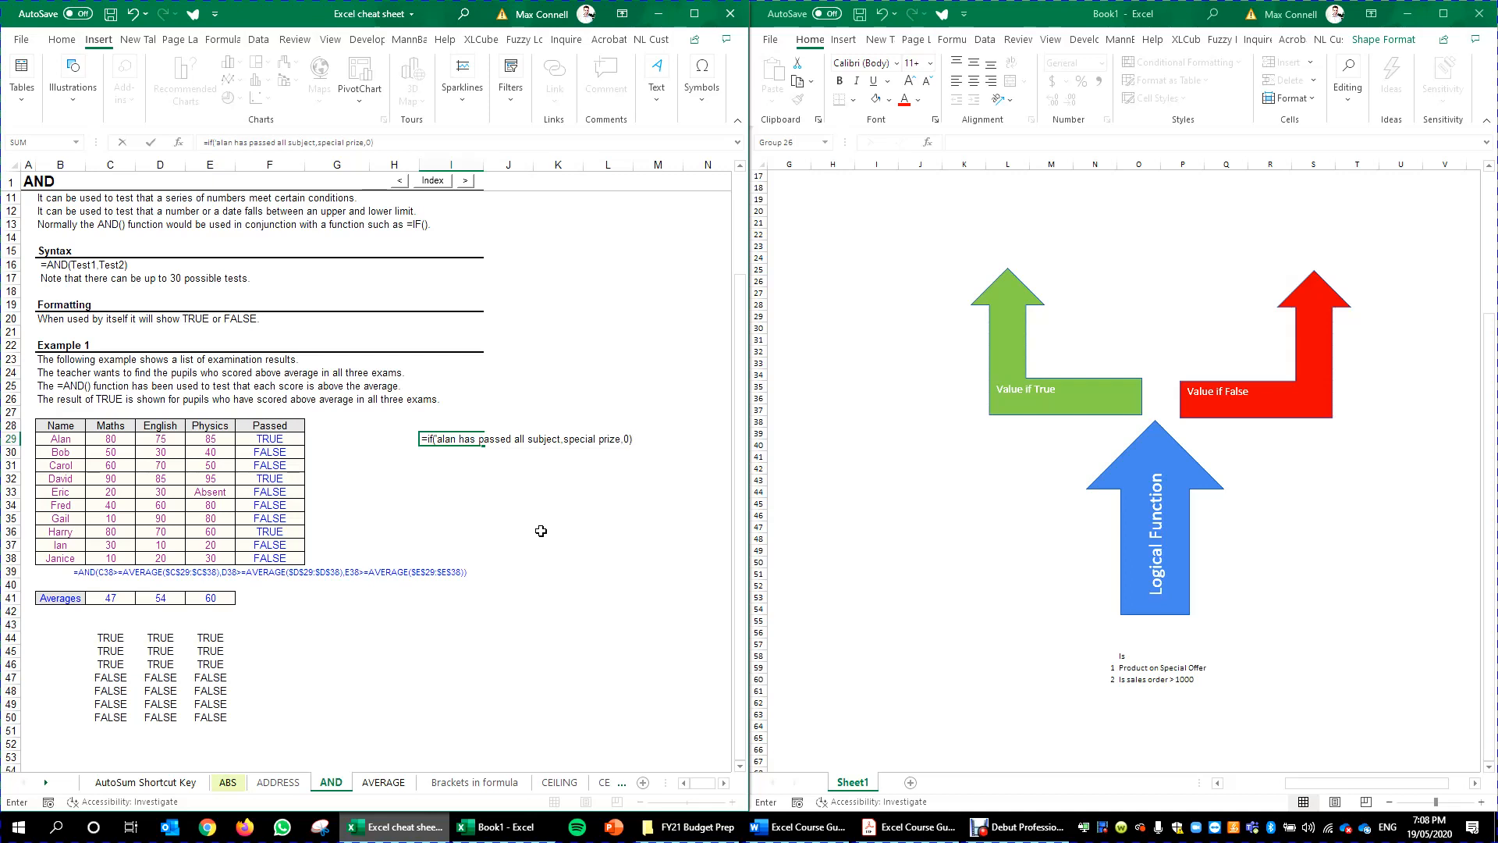
key(Return)
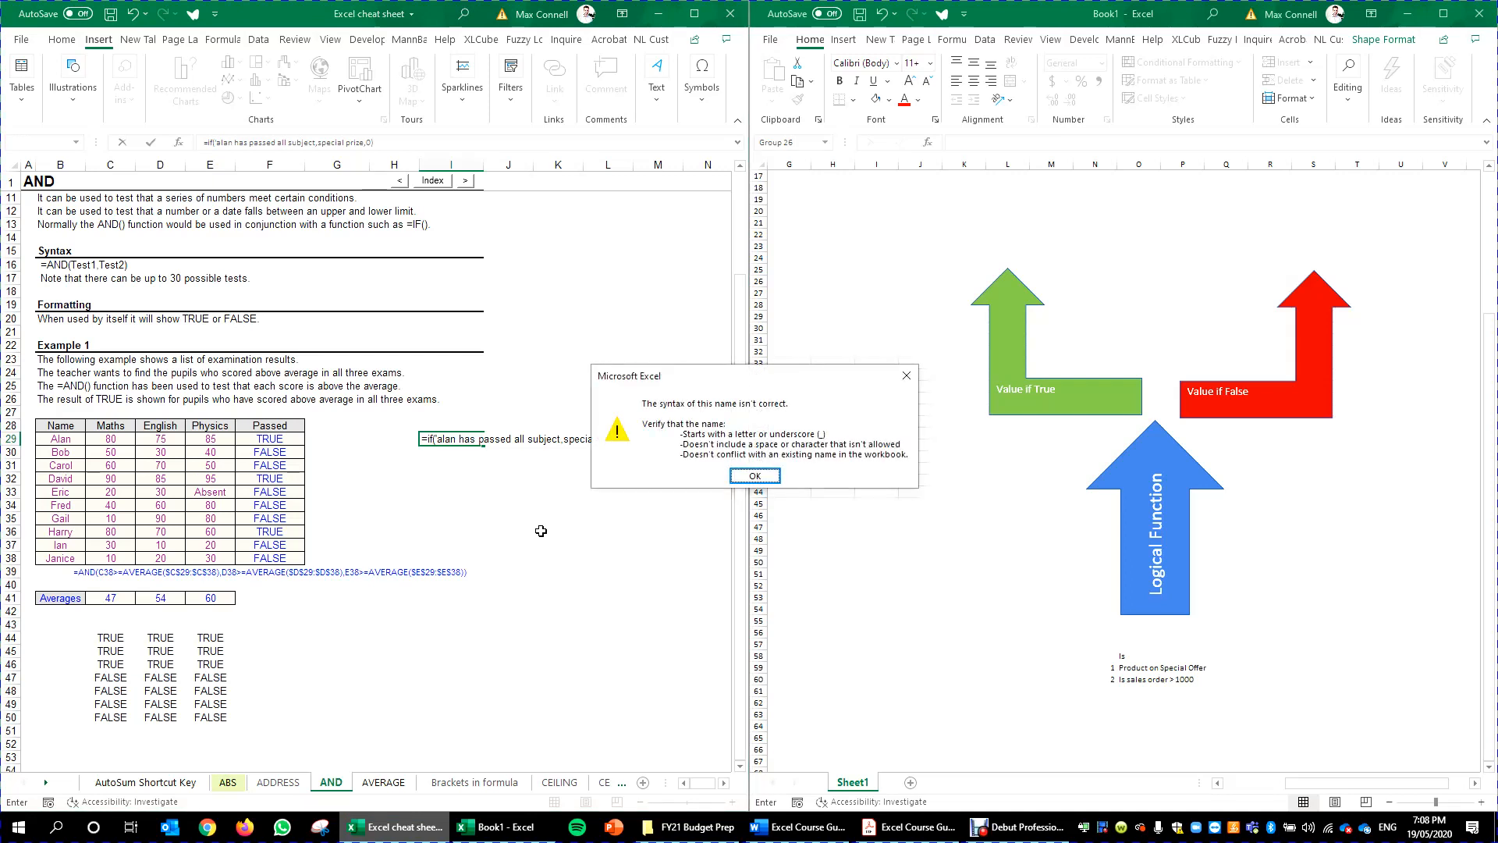
key(Return)
key(Escape)
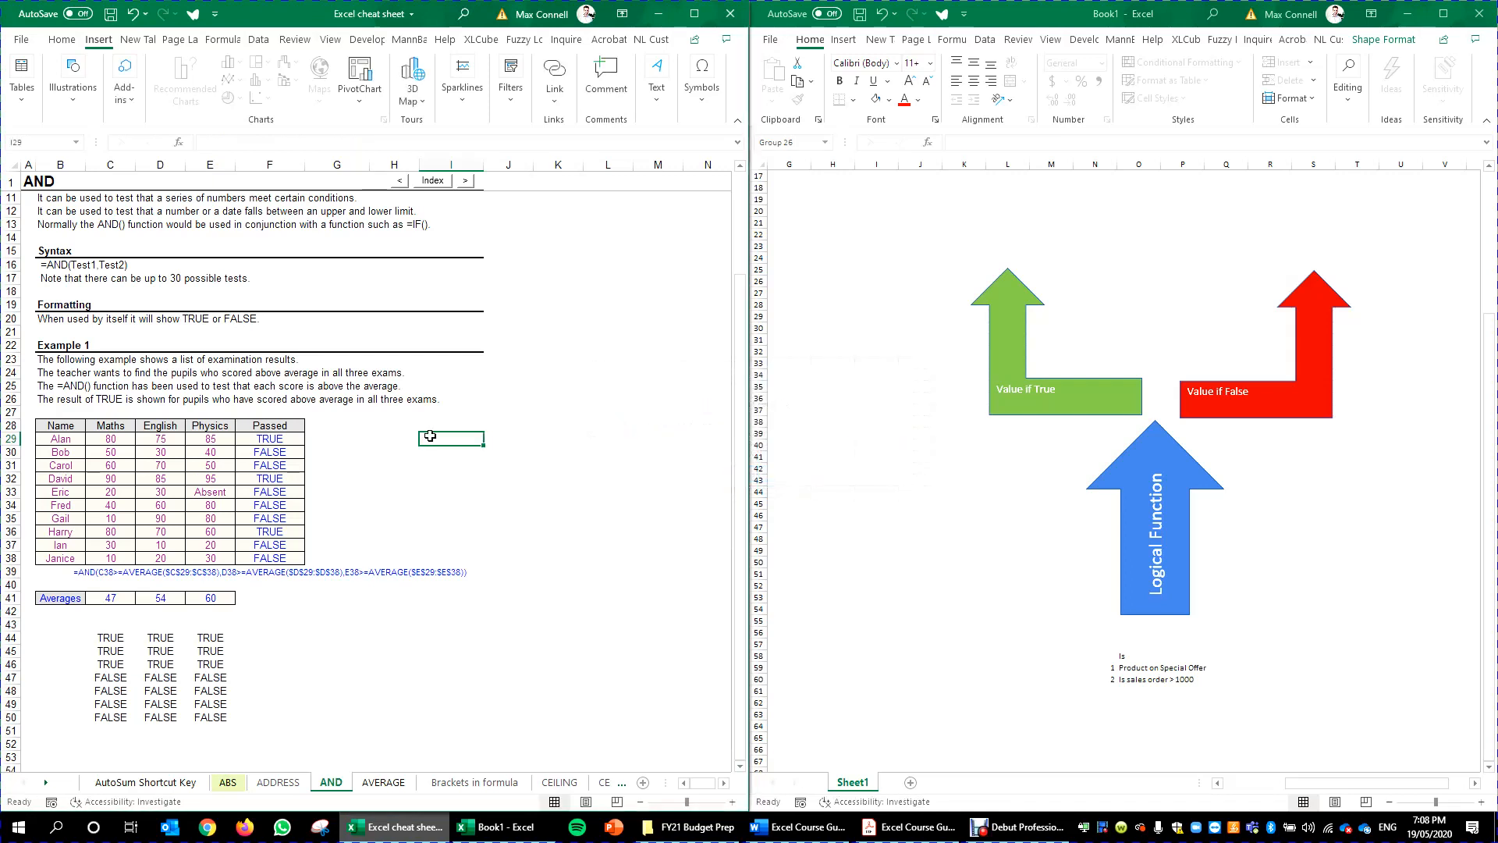
Clear the comparison formulas in C44:E50 below the Averages row.
click(386, 451)
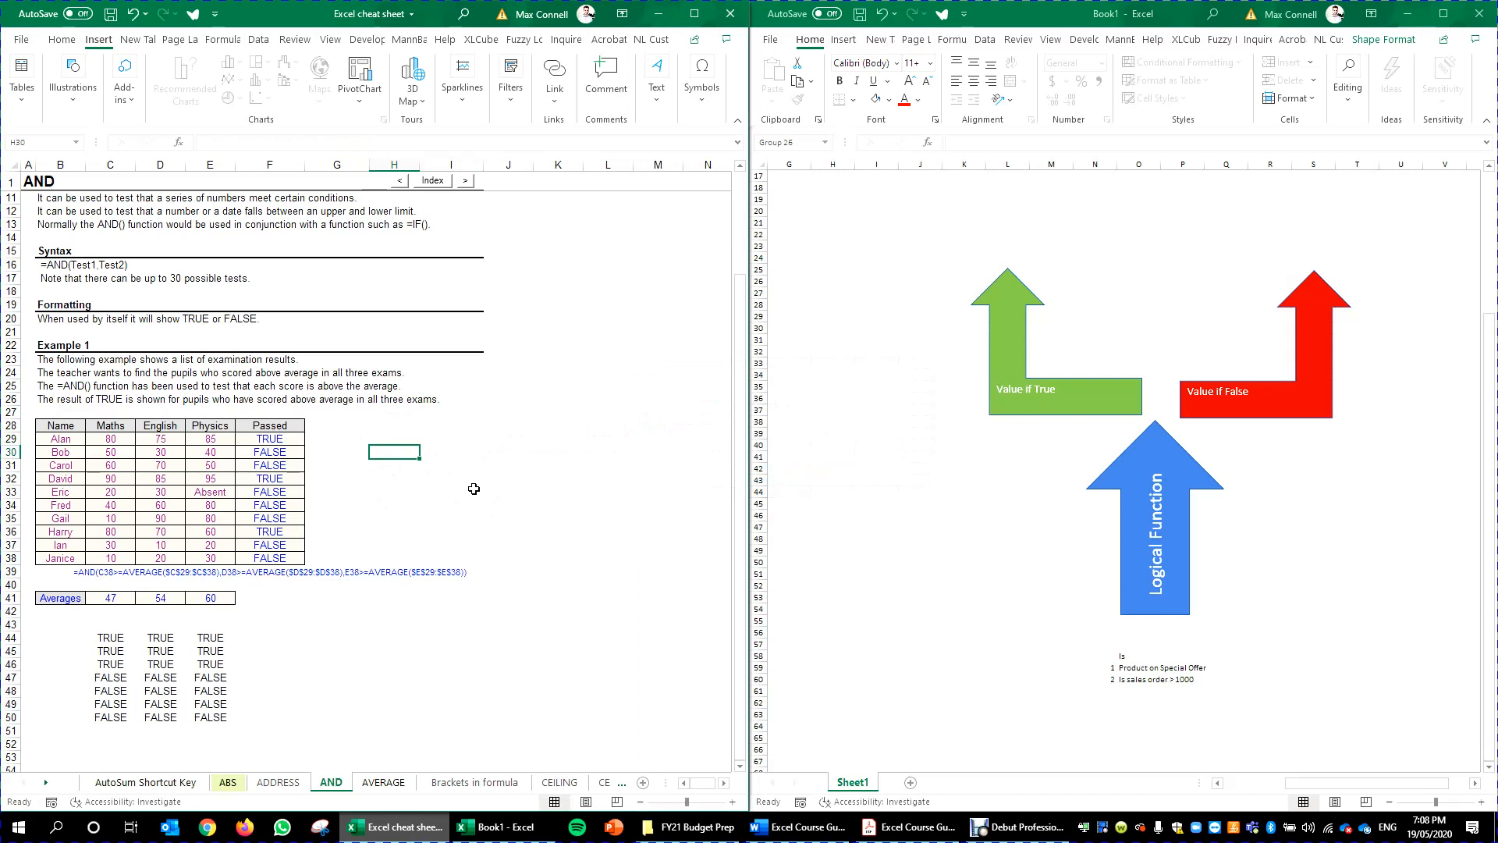
drag(94, 637, 219, 735)
click(348, 453)
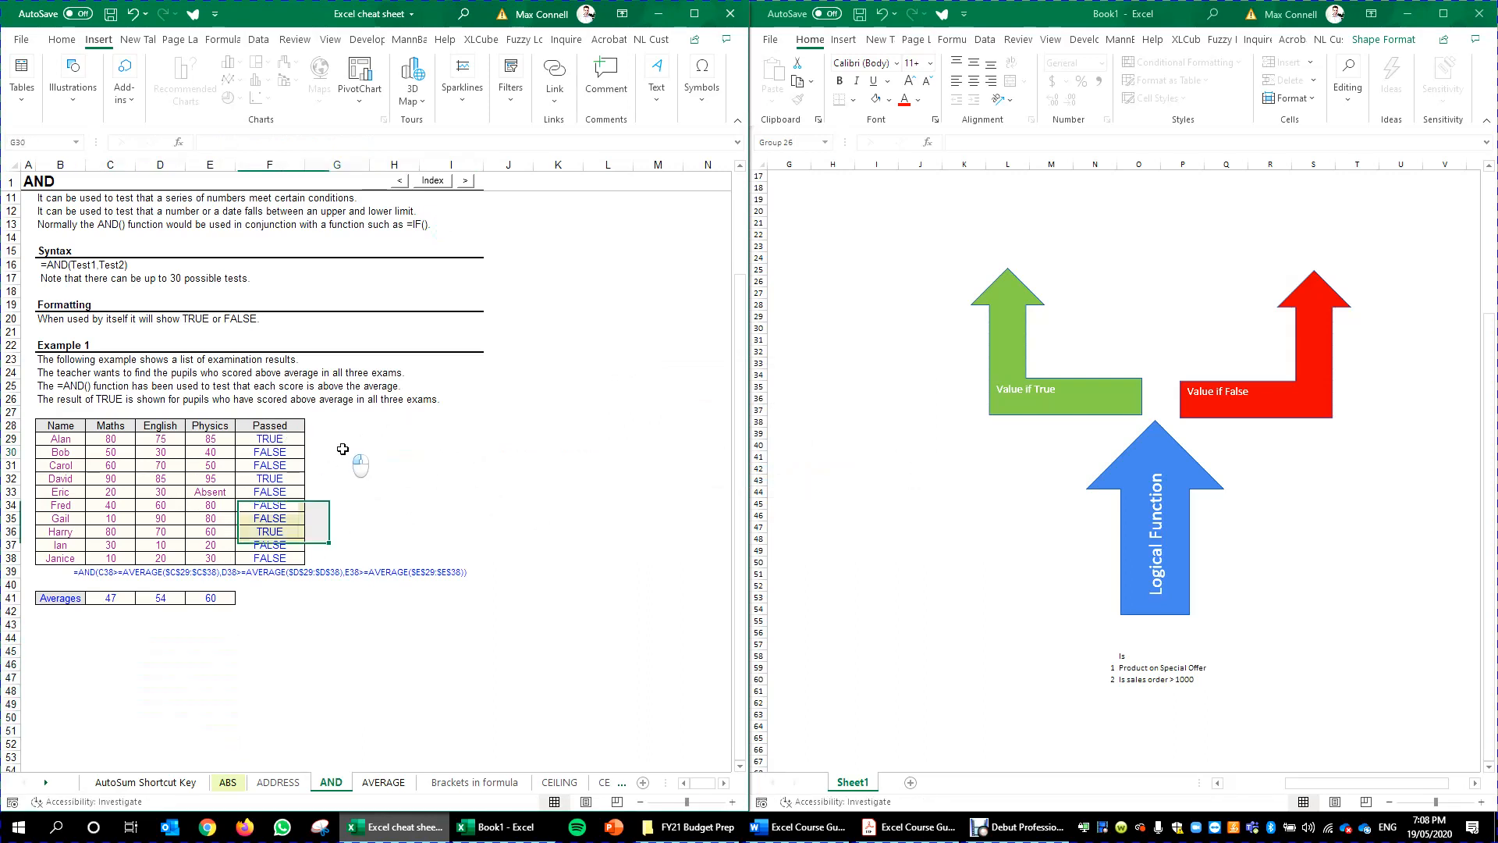
Start an AND formula in H29 with the first condition C29>C$41, locking the row of the Maths average.
click(381, 442)
scroll(402, 484, up, 1)
scroll(402, 485, up, 3)
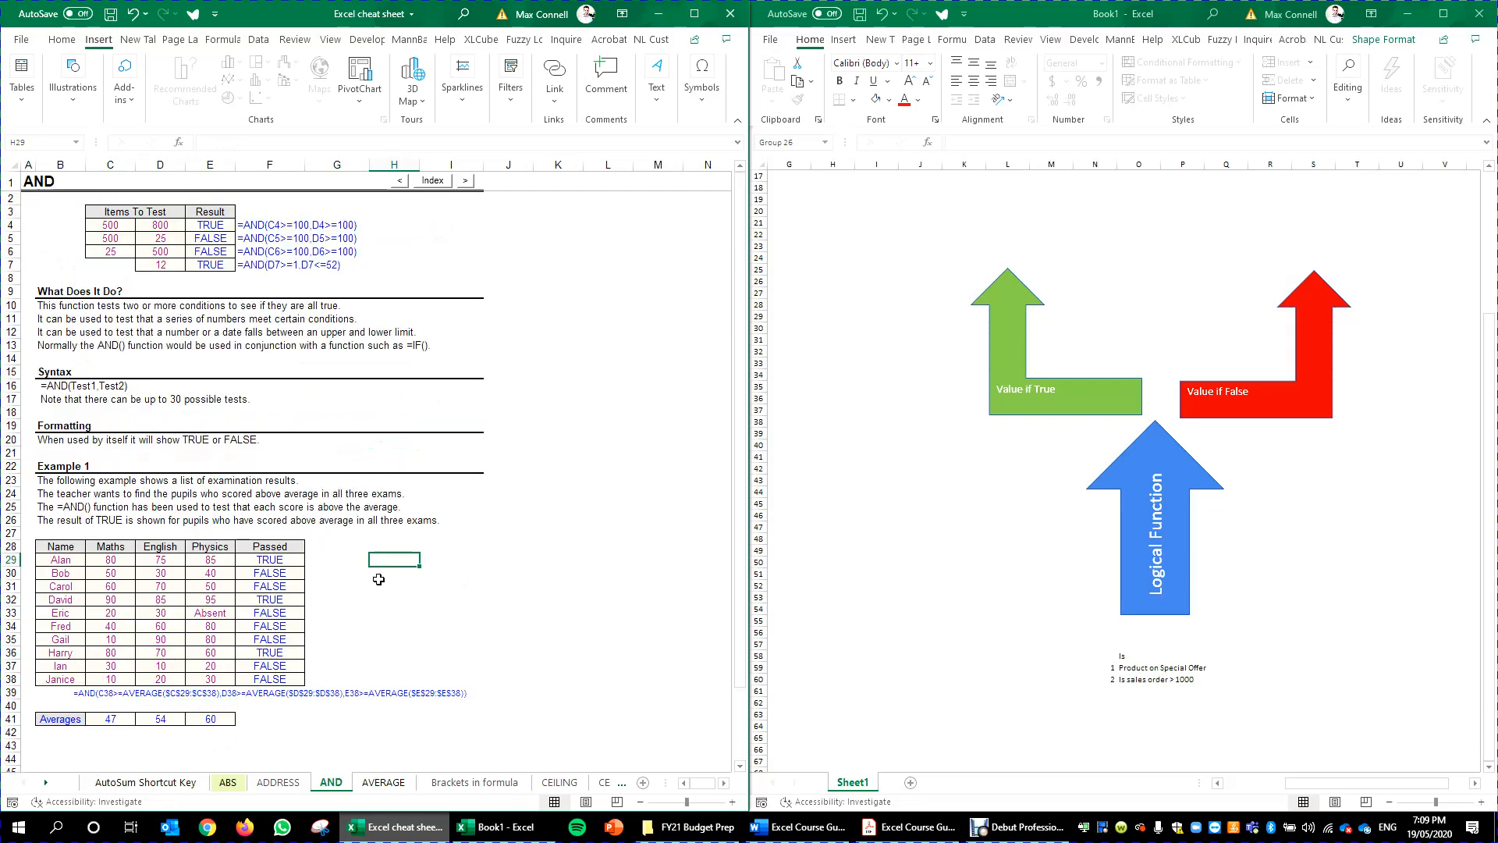
text(=and)
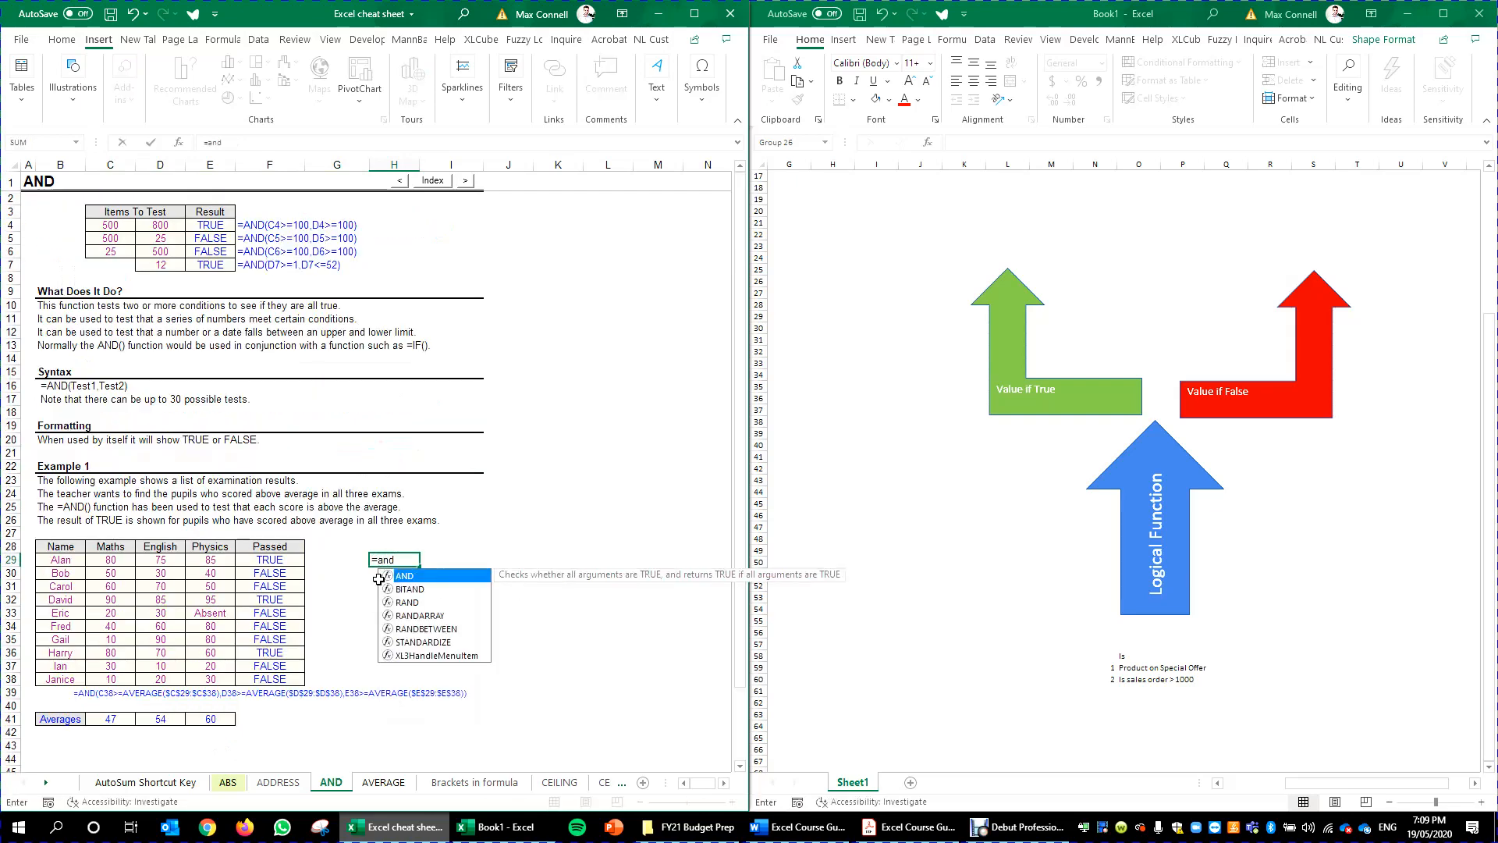
text(()
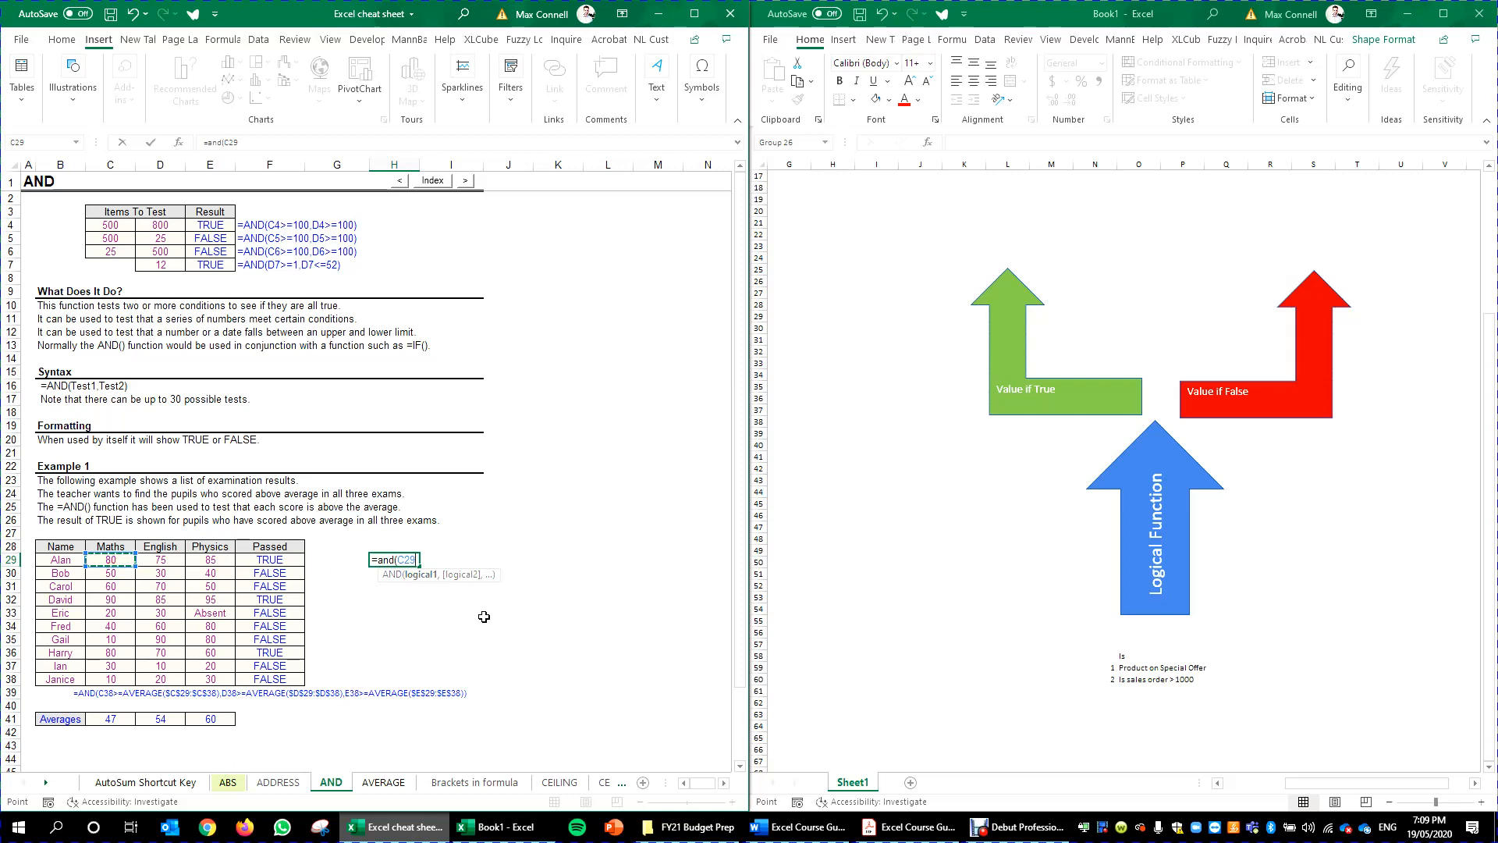
text(>)
click(117, 718)
key(F4)
key(F4)
text(,)
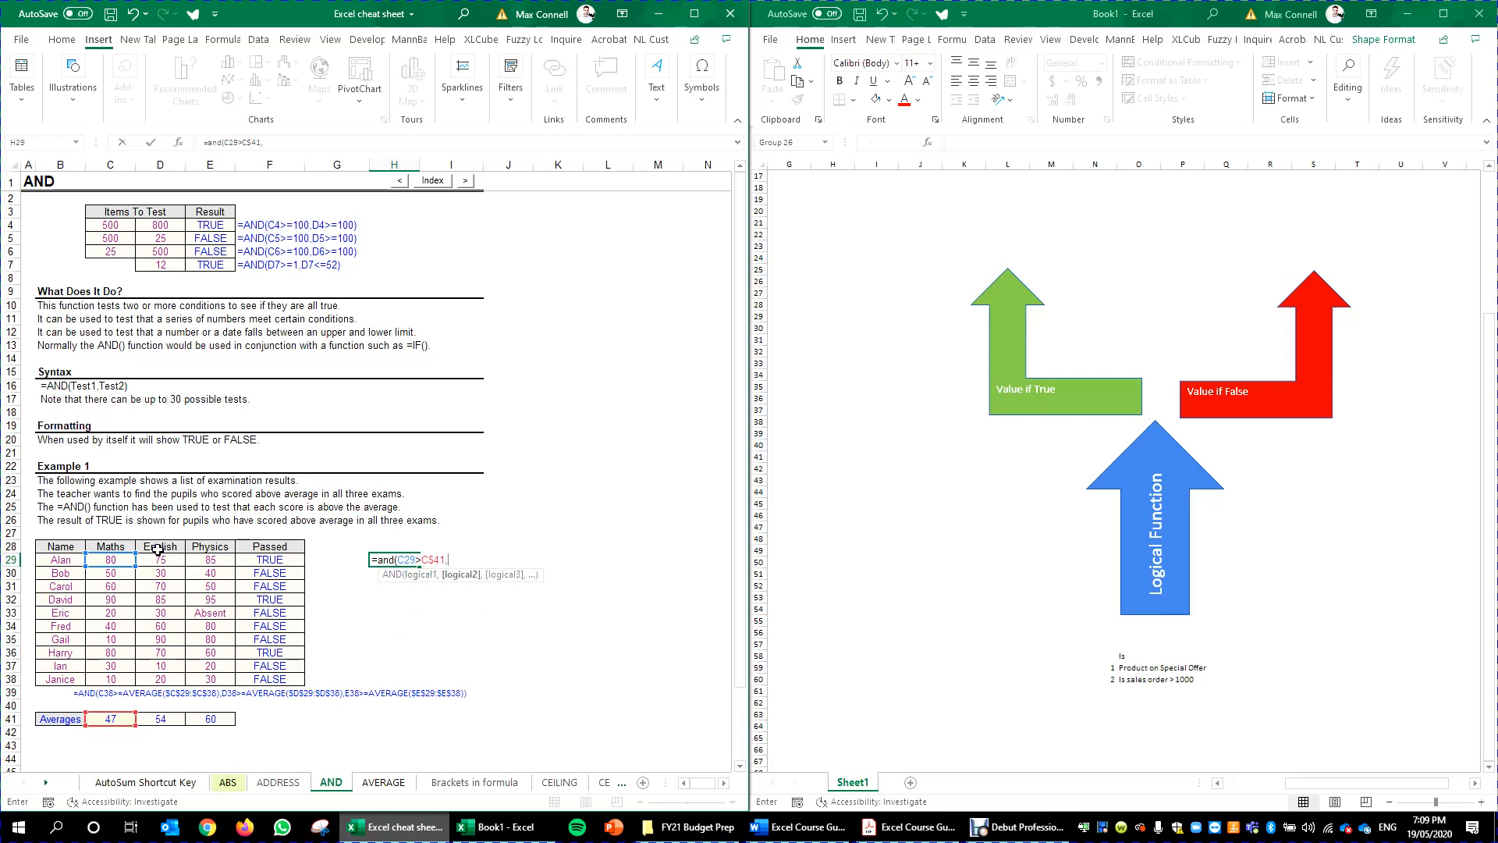
Add the second condition D29>D$41 to H29's AND formula, locking the row of the English average.
click(163, 561)
text(>)
click(176, 718)
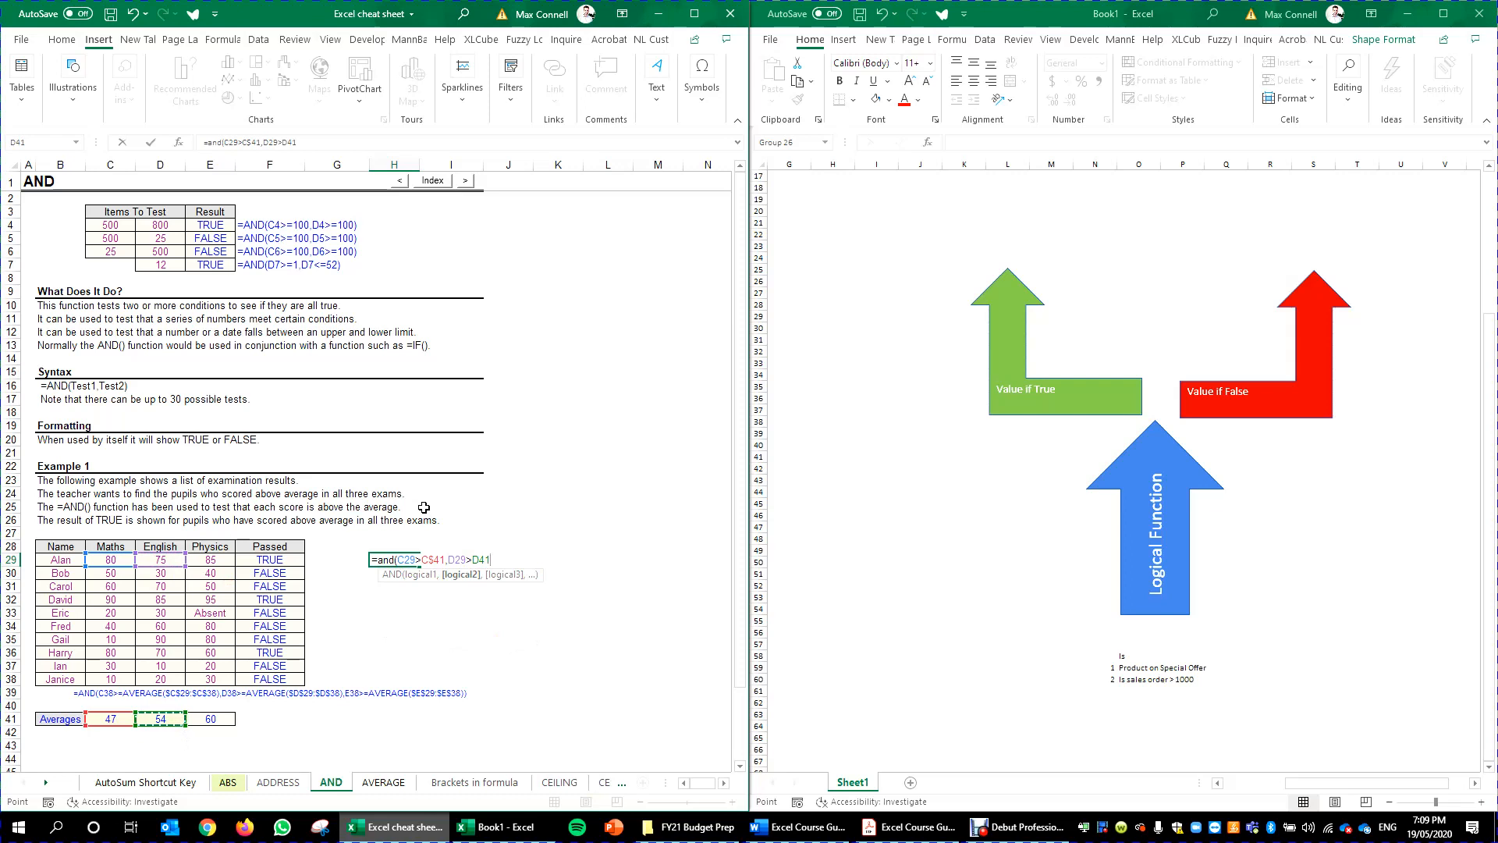
key(F4)
key(F4)
text(,)
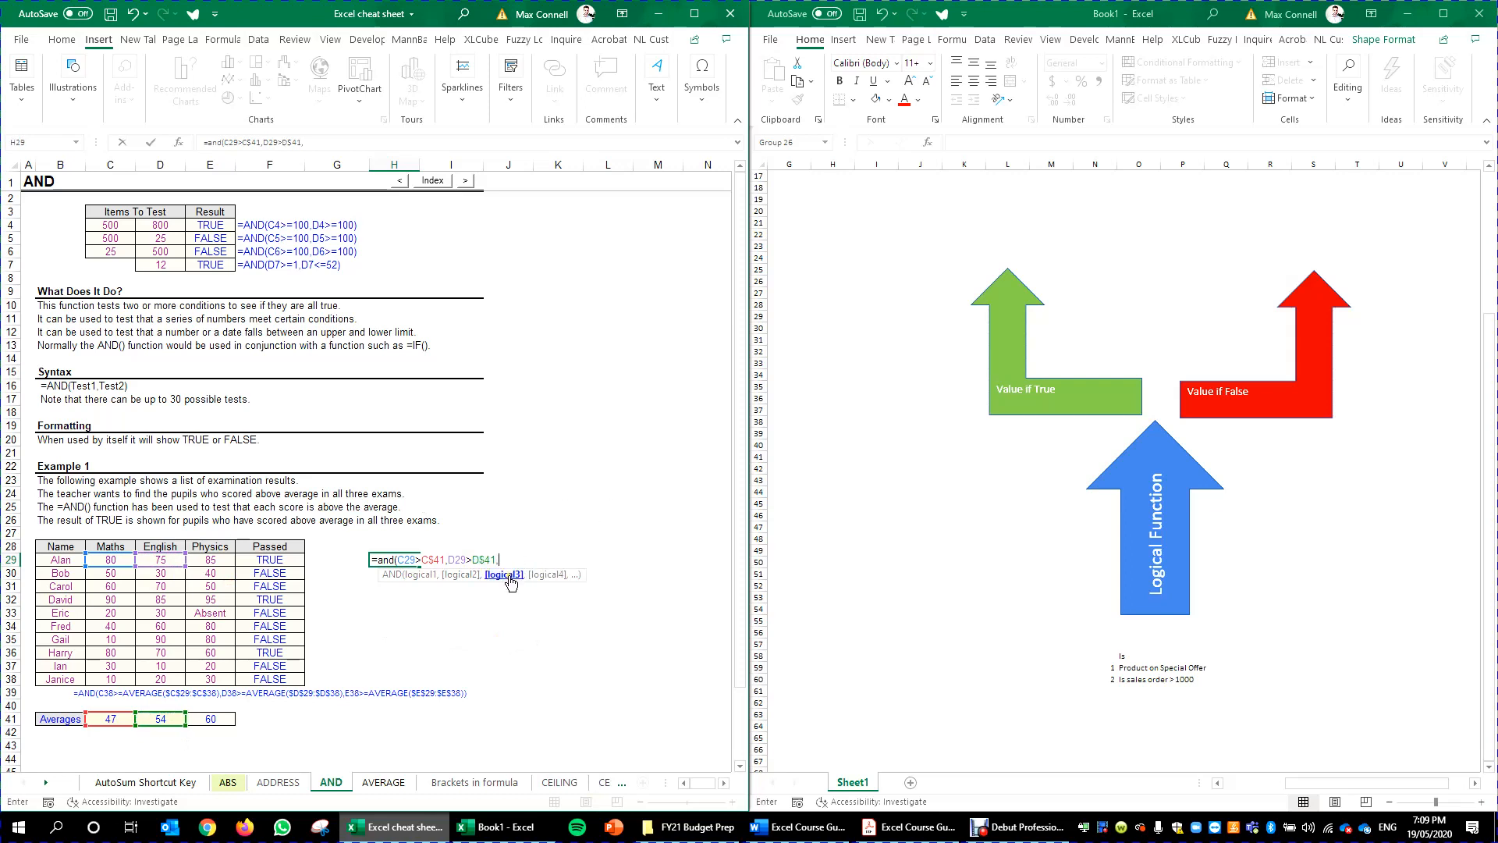
Add the third condition E29>E$41 to H29's AND formula, locking the Physics average's row, and enter the formula.
click(211, 559)
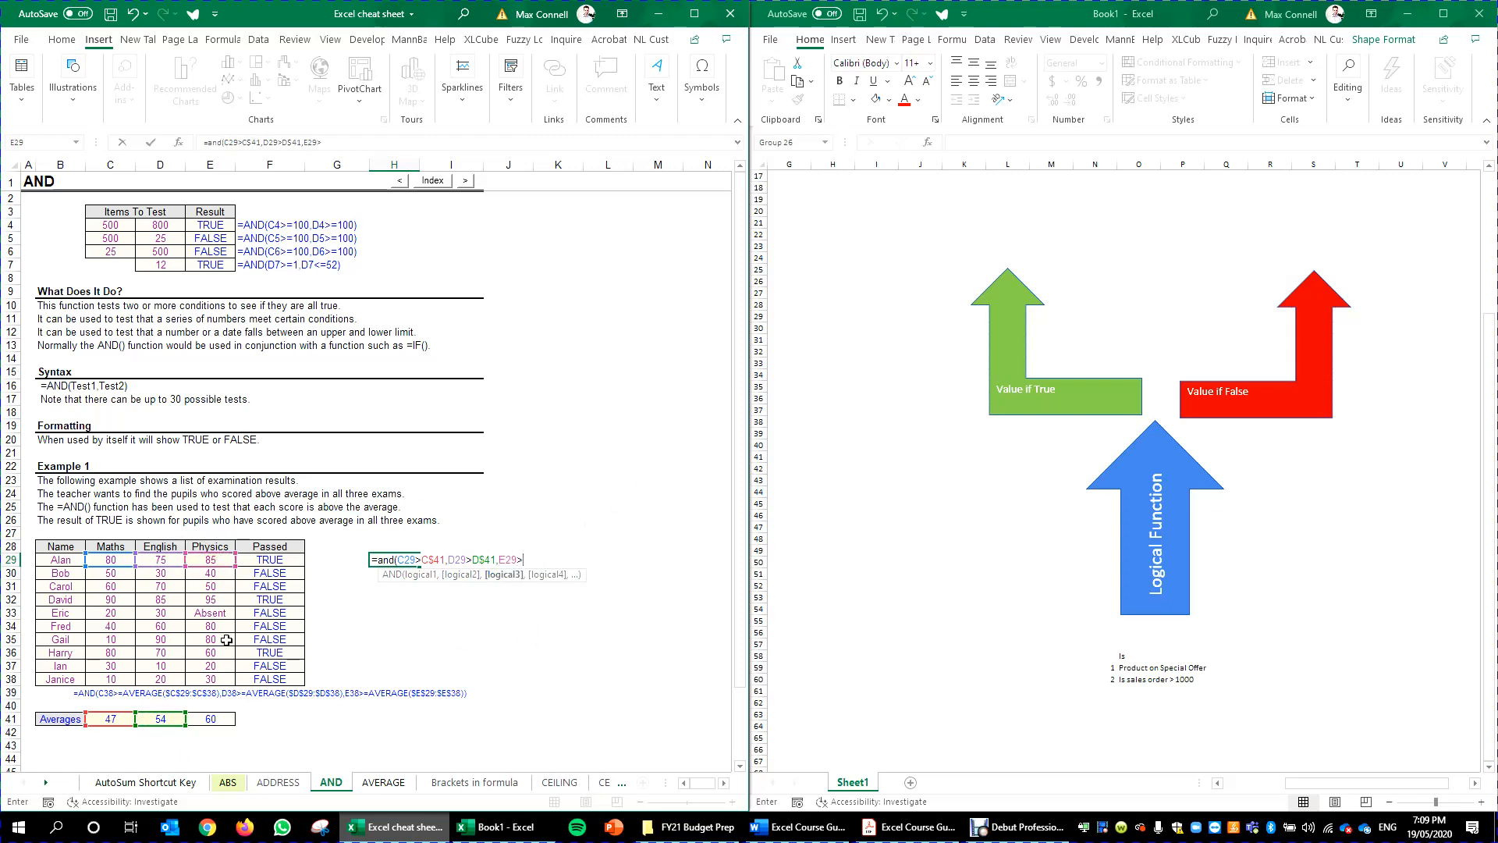
text(>)
click(215, 719)
key(F4)
key(F4)
text())
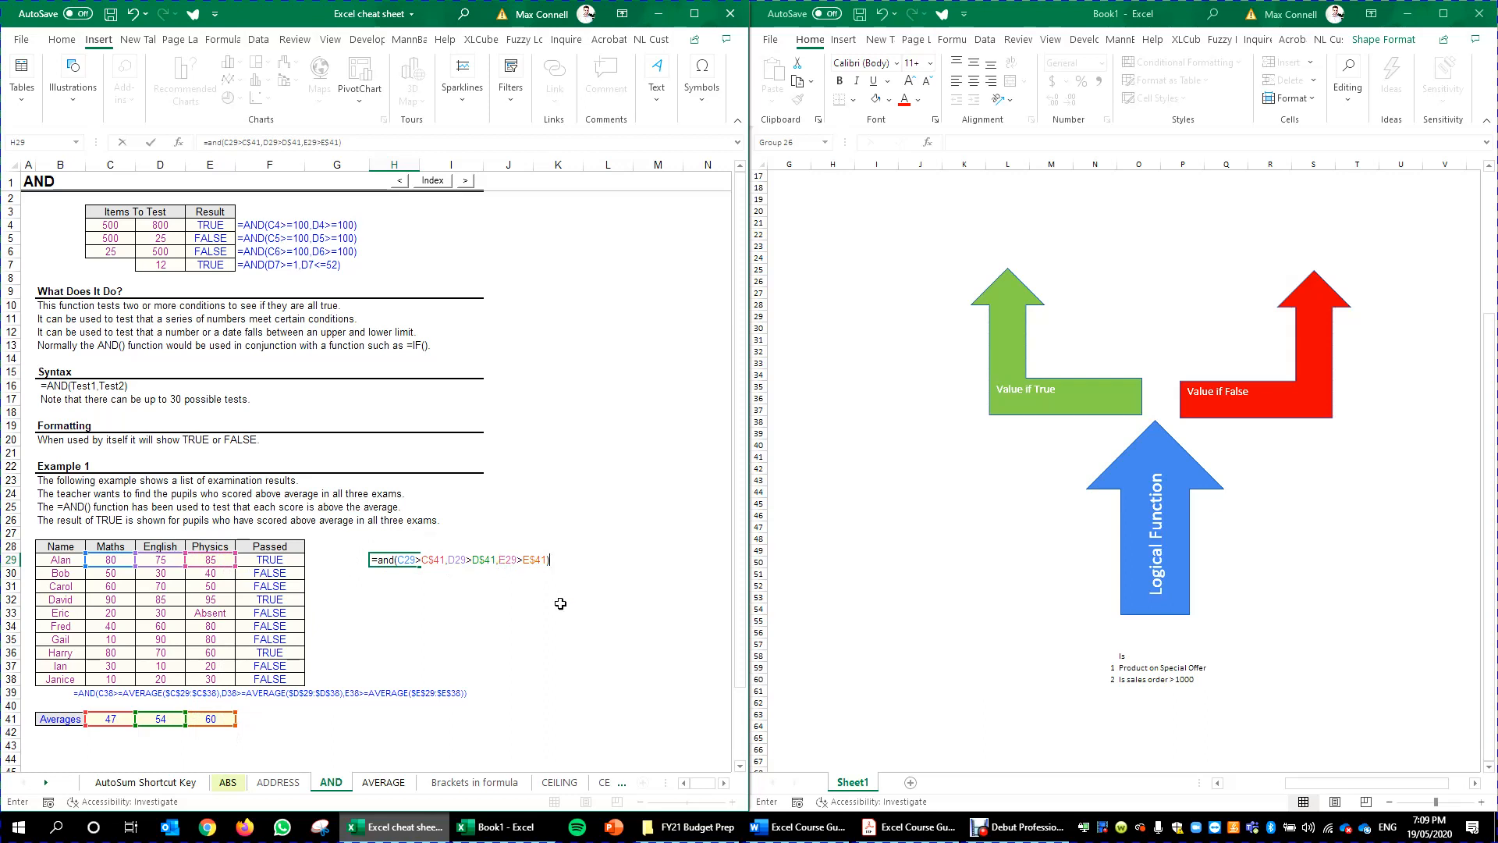
key(ctrl+Return)
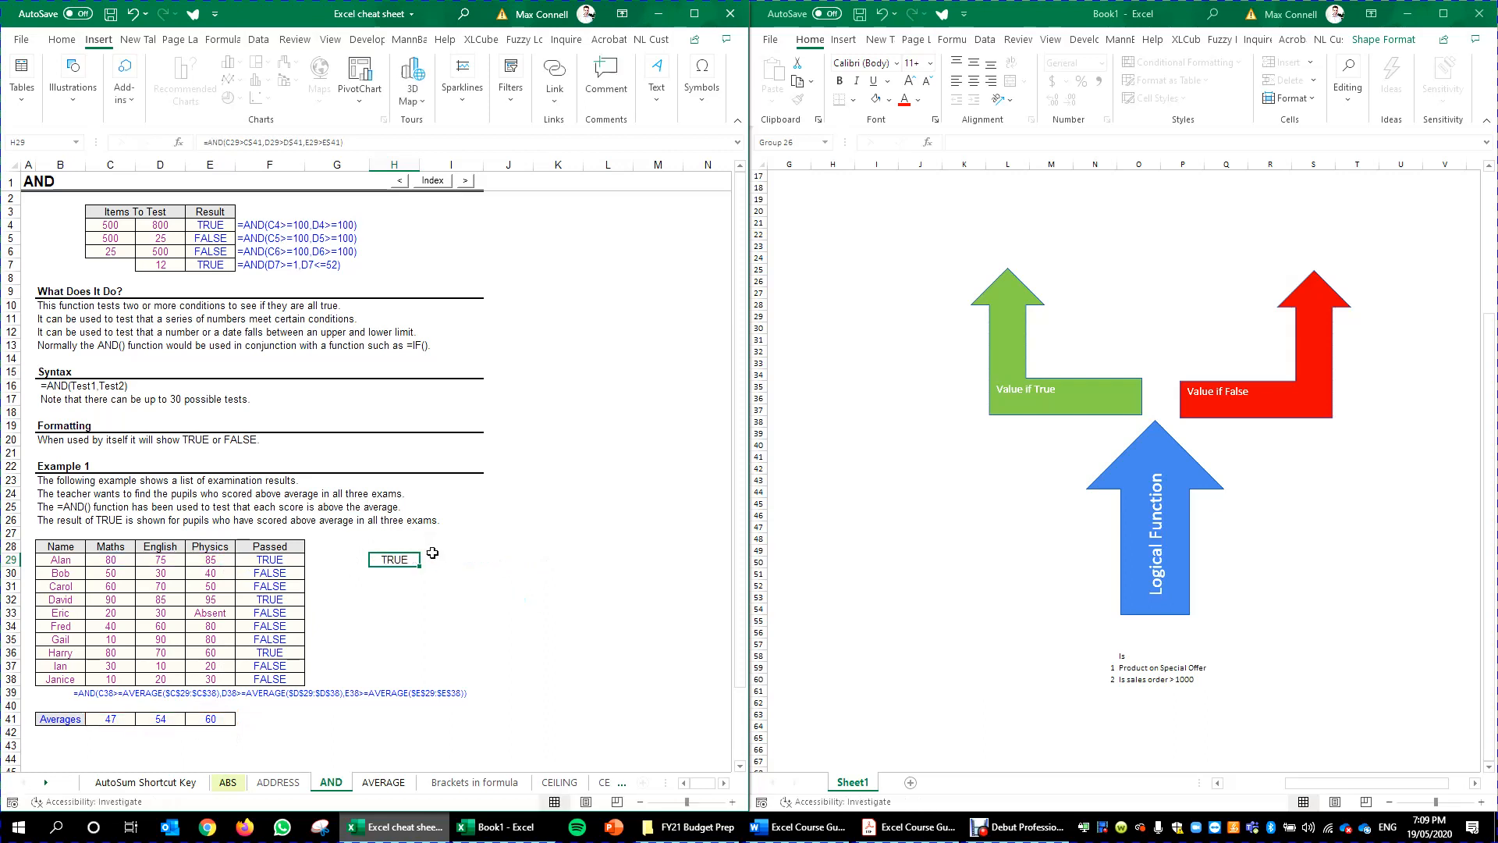
Fill H29's AND formula down through H38 so that every pupil's exam scores are tested.
click(406, 558)
click(402, 560)
double_click(402, 560)
key(Escape)
drag(419, 566, 433, 686)
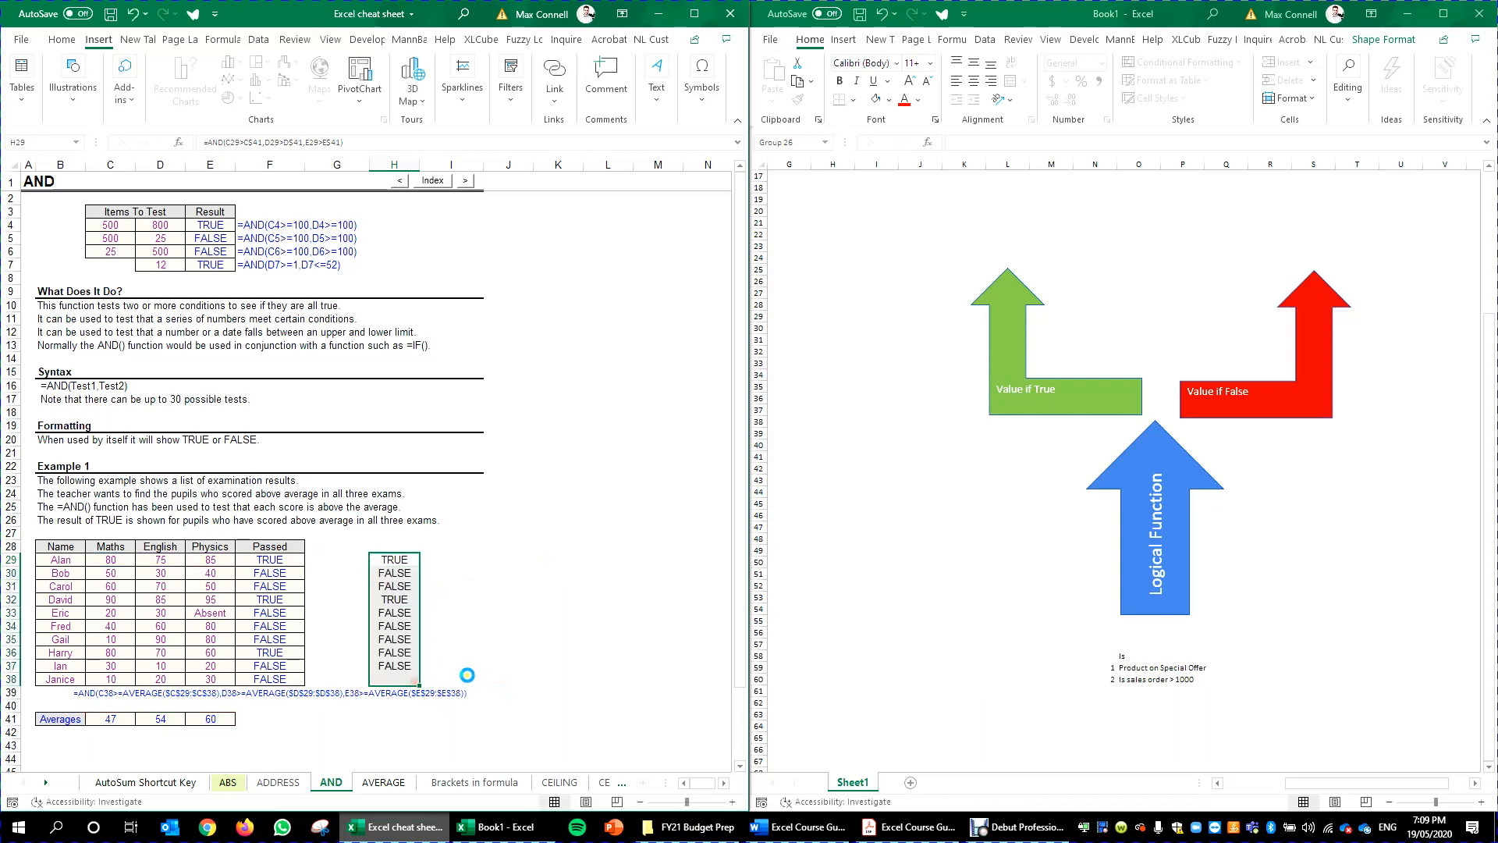
Examine the AND formulas in H30 and H29, checking which scores and averages each condition references.
double_click(402, 573)
key(Escape)
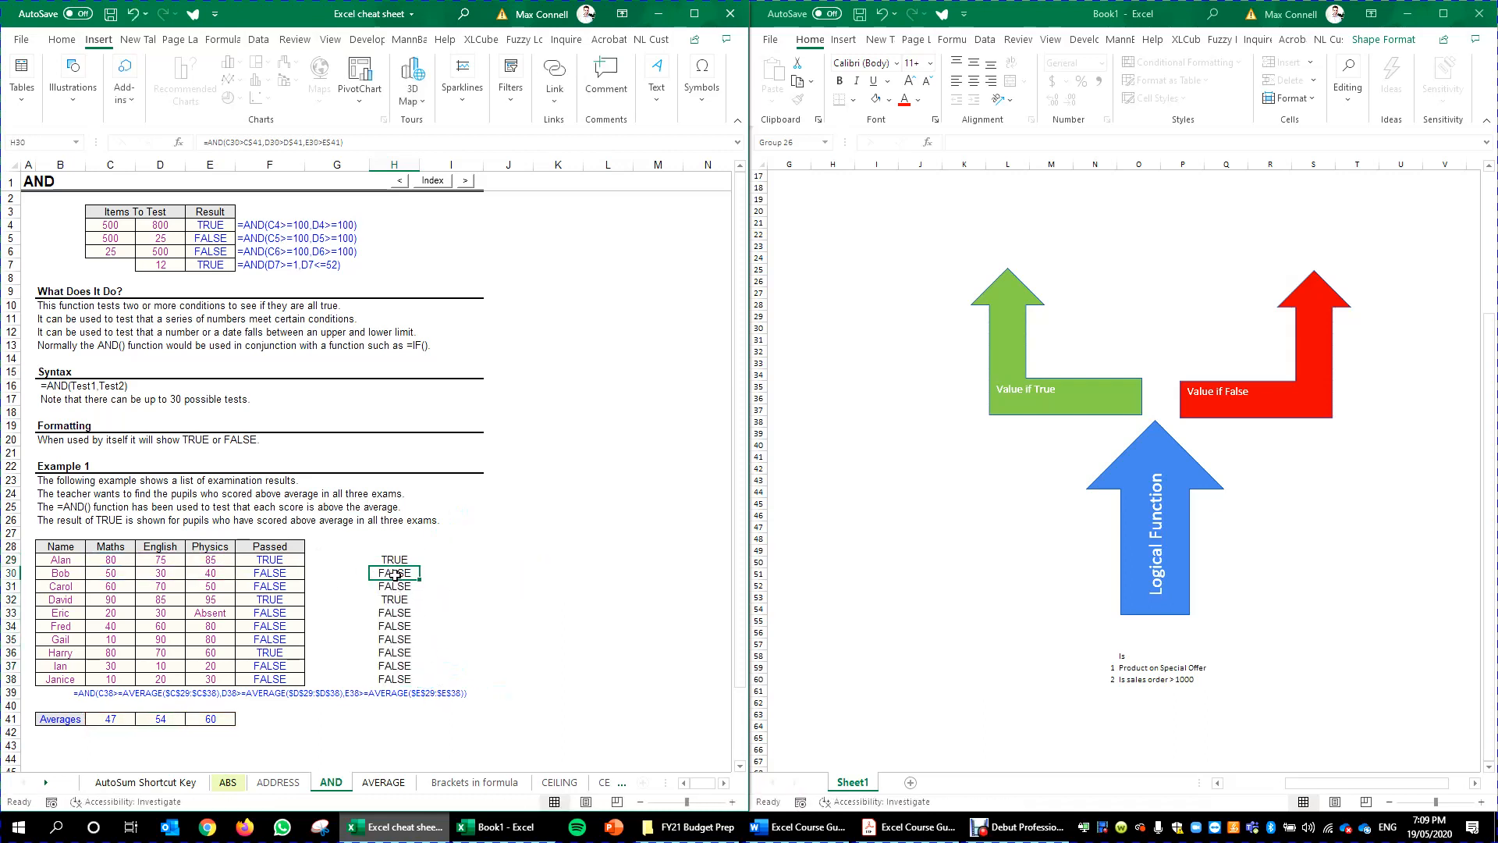
double_click(401, 574)
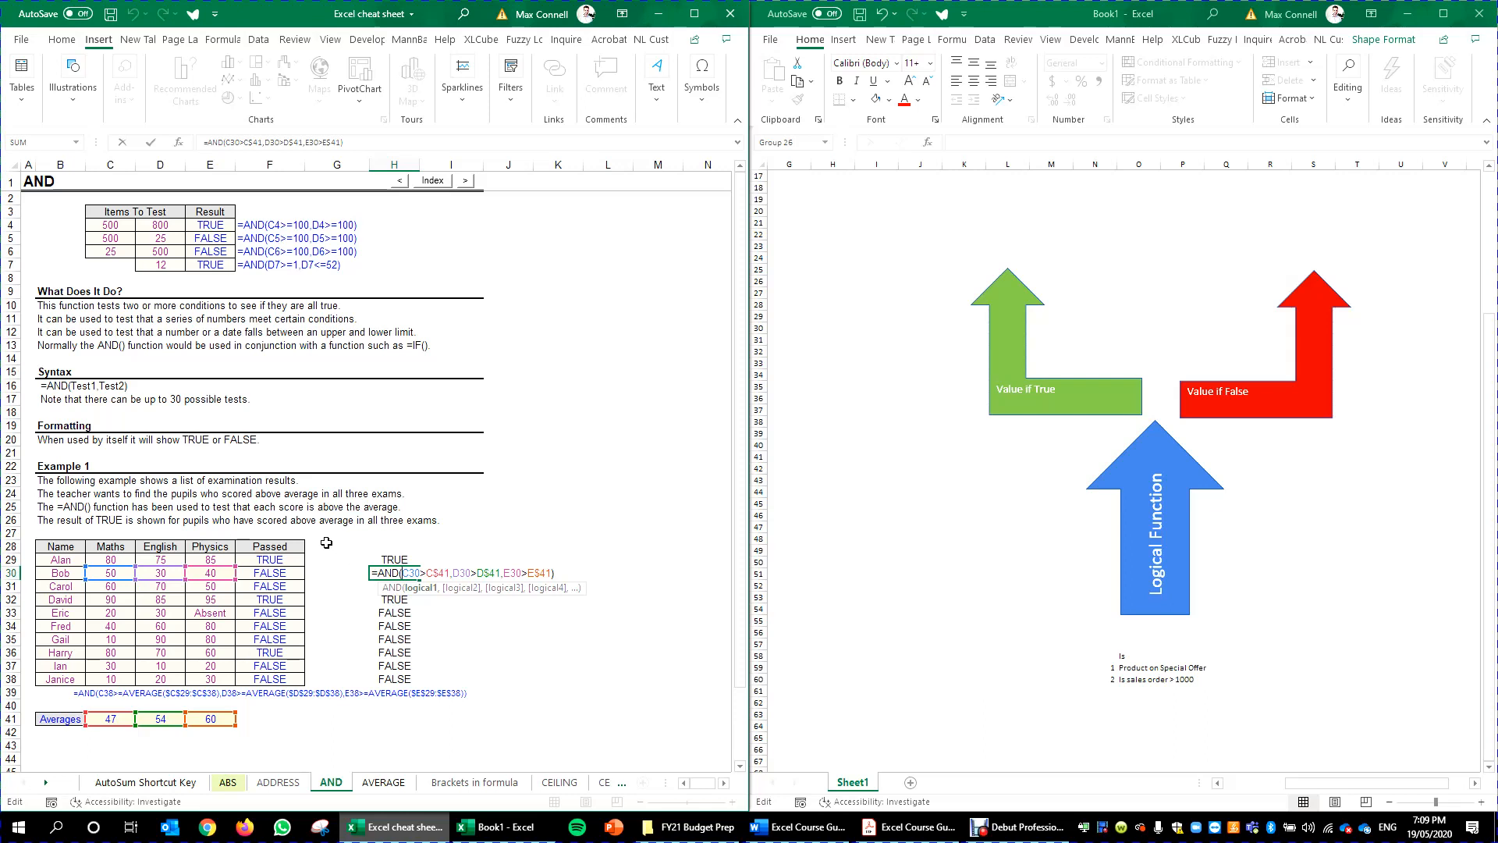
key(Escape)
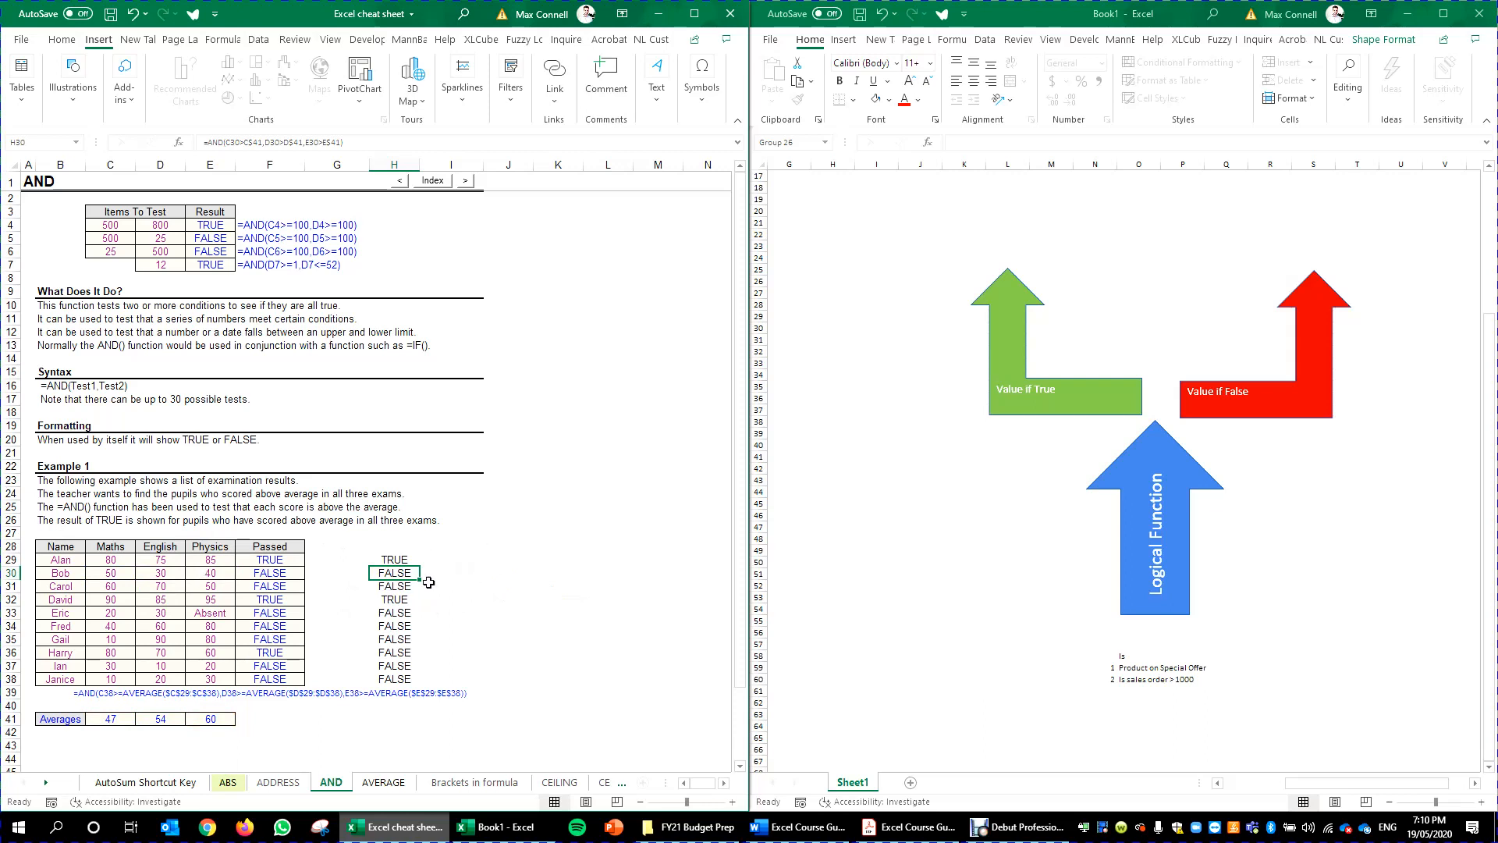
double_click(398, 560)
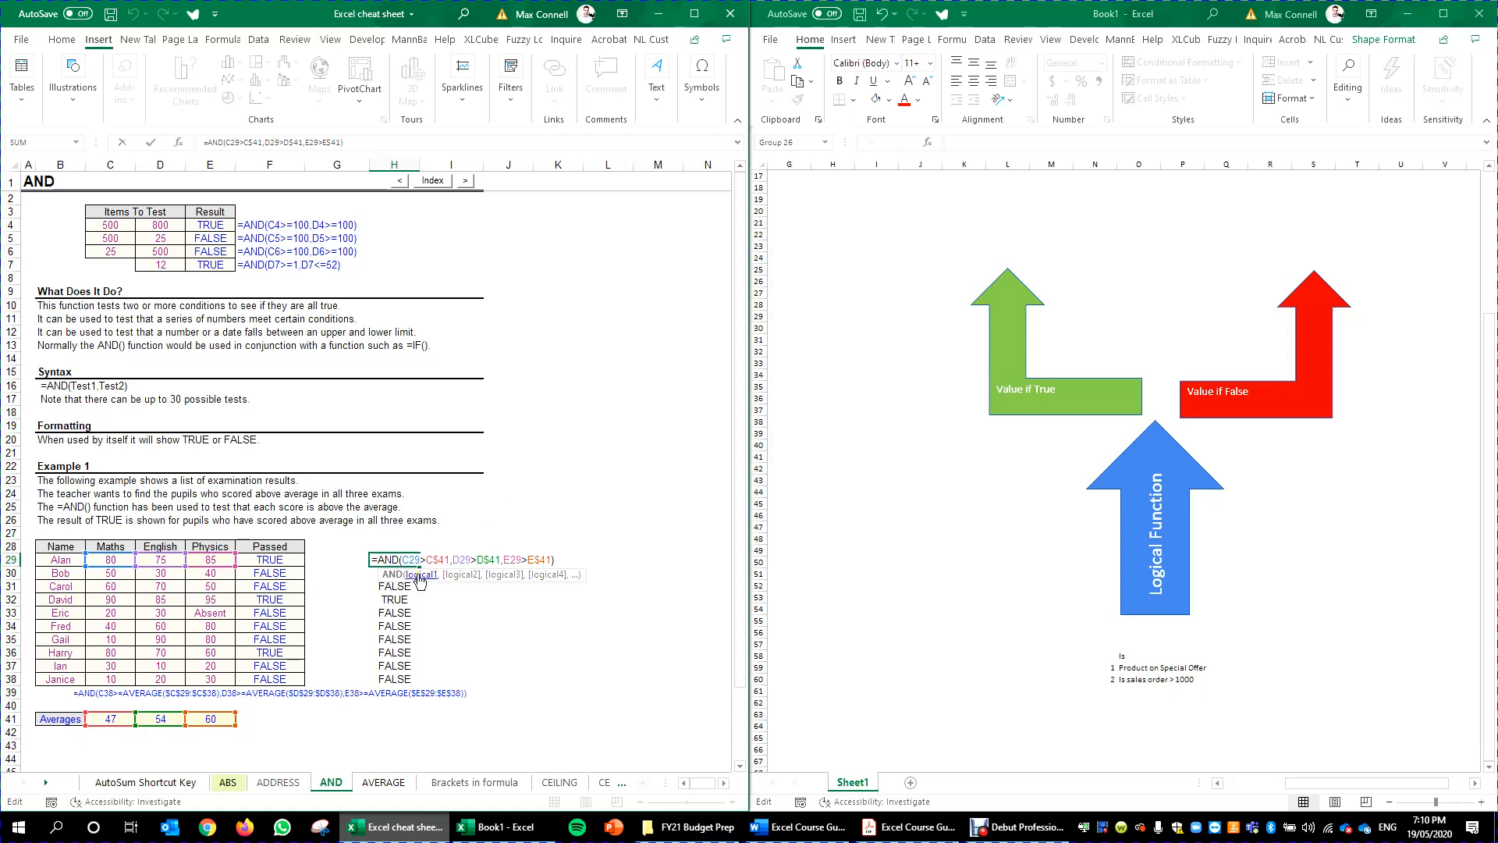
key(Escape)
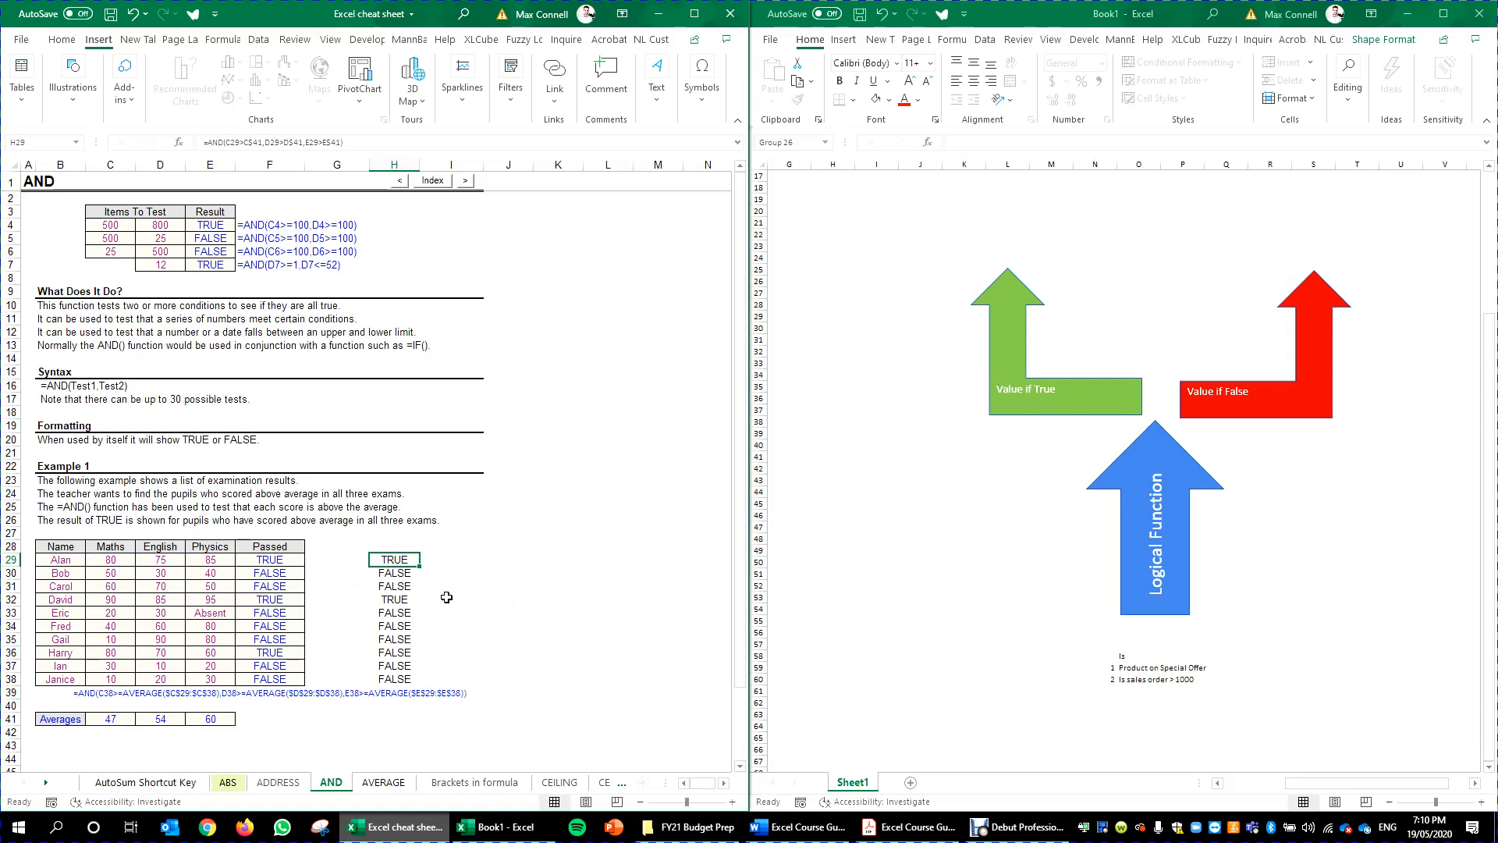
Replace AND with OR in H29's formula, keeping its three score conditions.
click(224, 142)
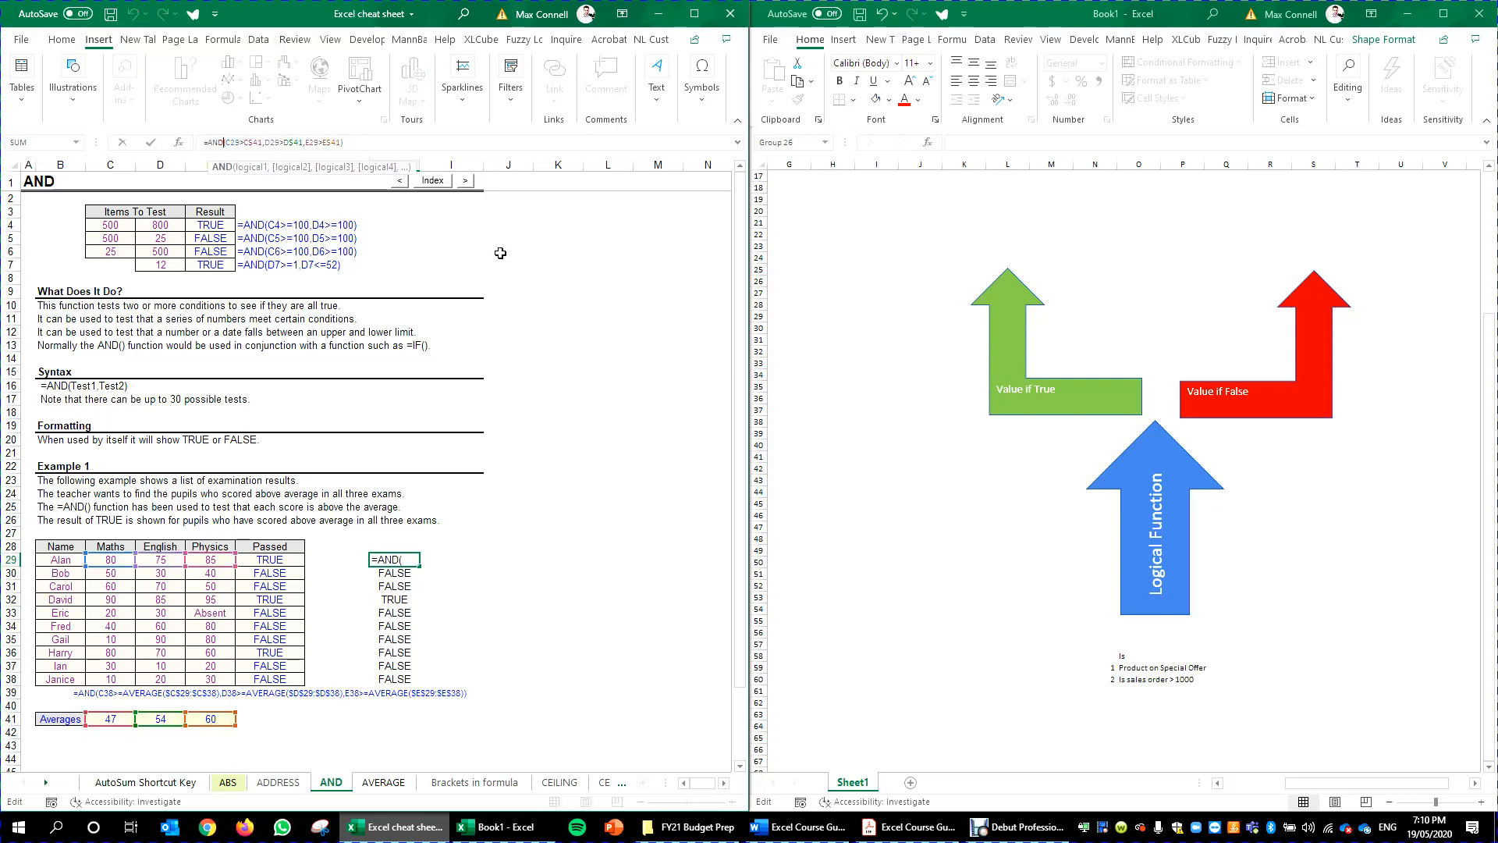
key(BackSpace)
key(BackSpace)
key(BackSpace)
text(or)
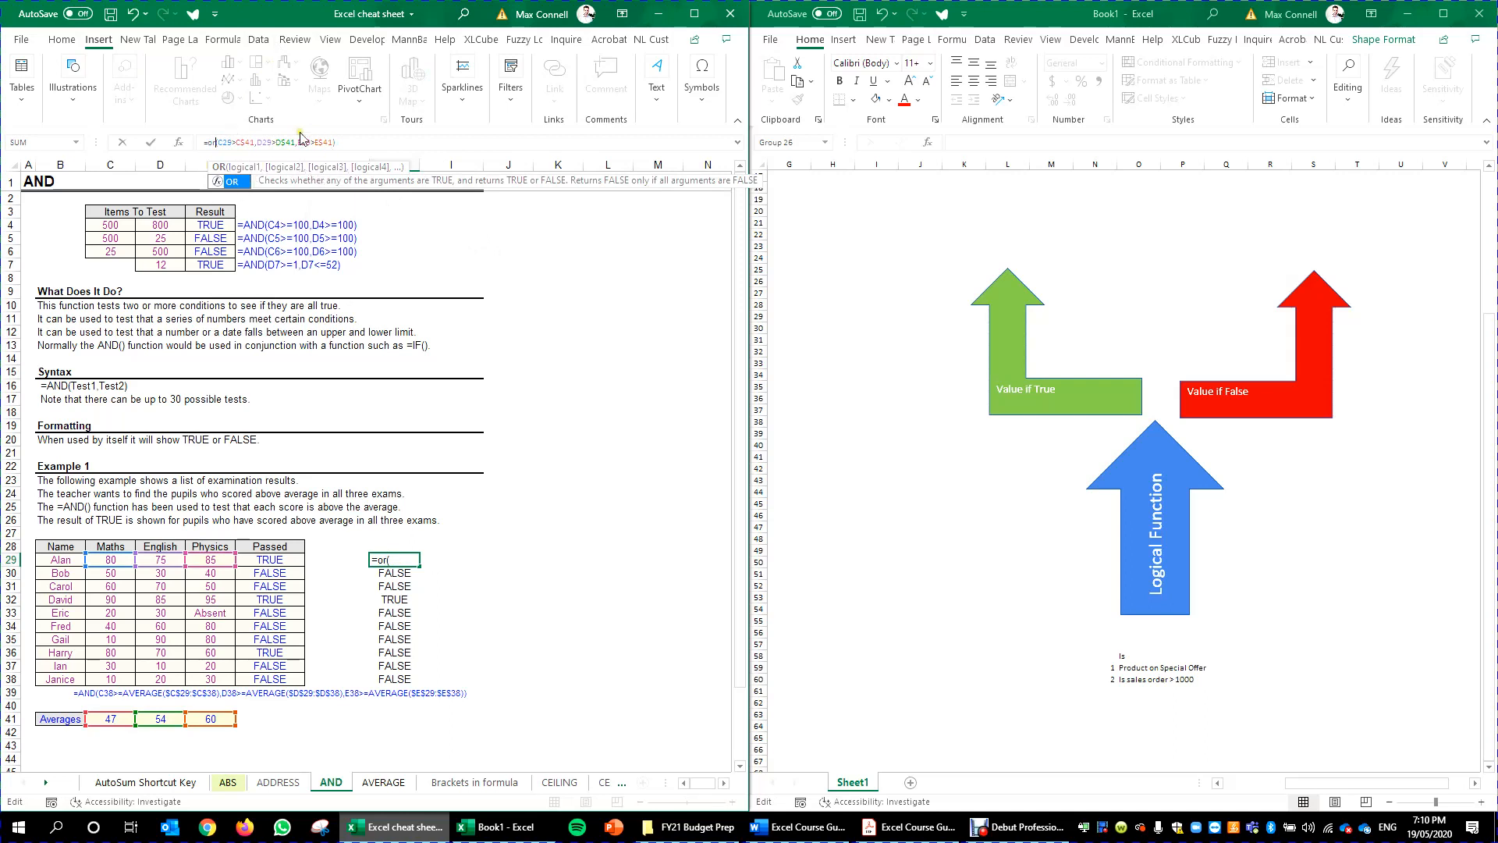
key(ctrl+Return)
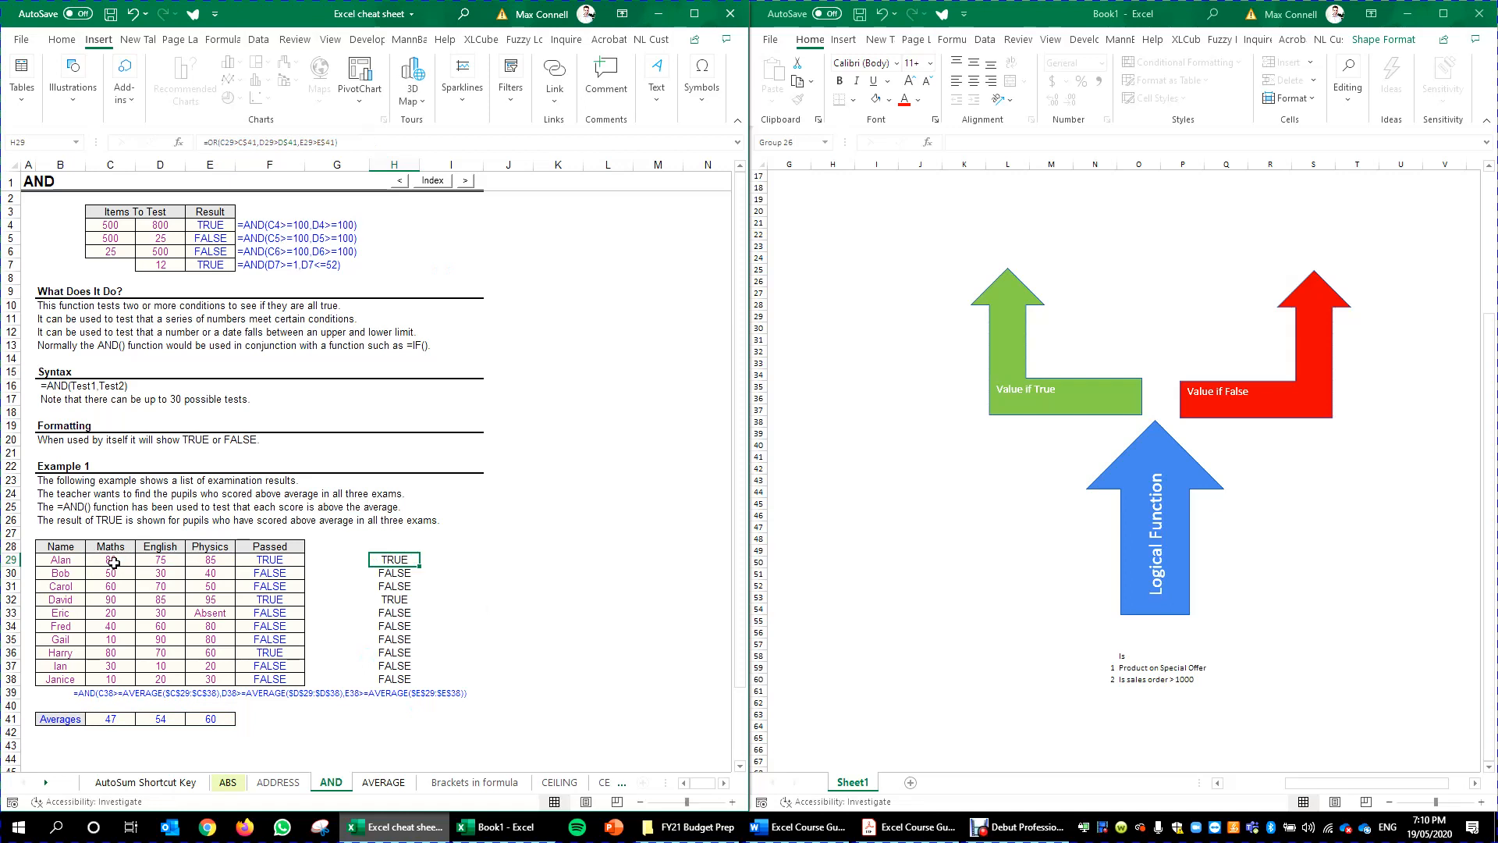
double_click(420, 570)
Try to replace OR with NOT in H29's formula while keeping its three conditions.
double_click(218, 137)
key(Delete)
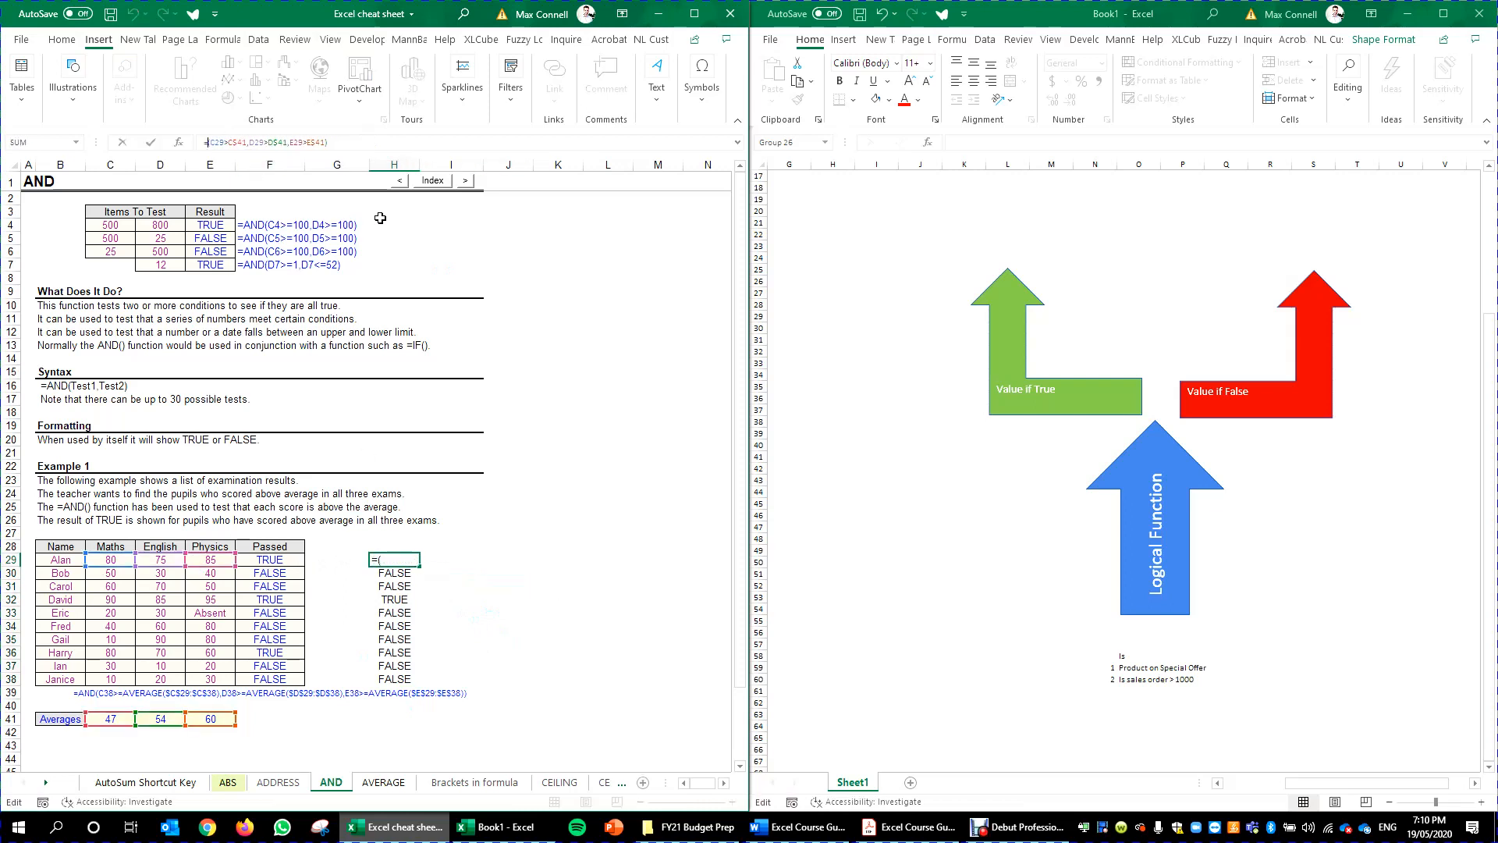
text(not)
key(Return)
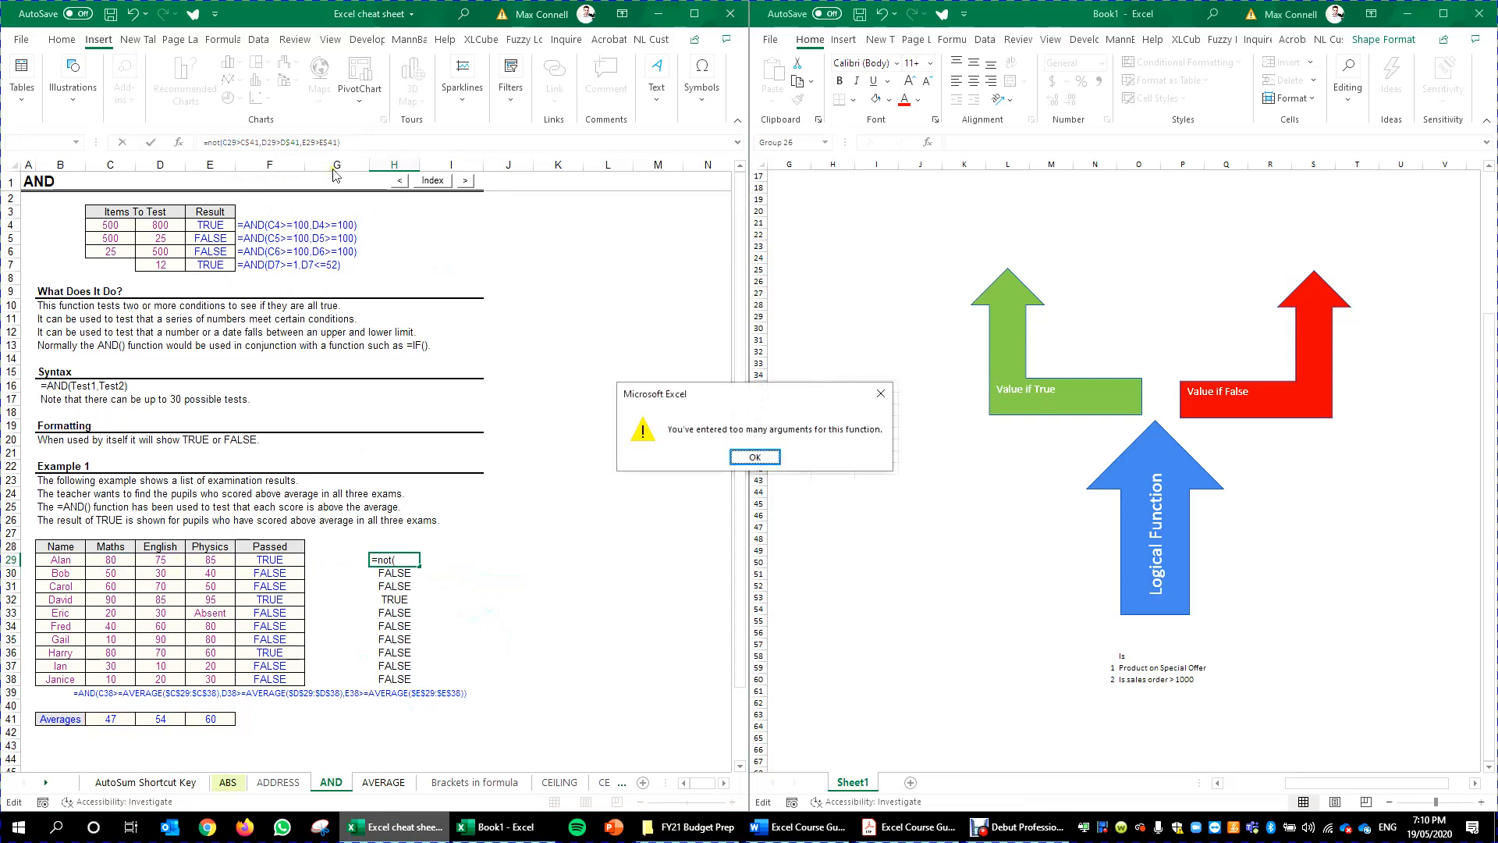
key(Return)
key(Escape)
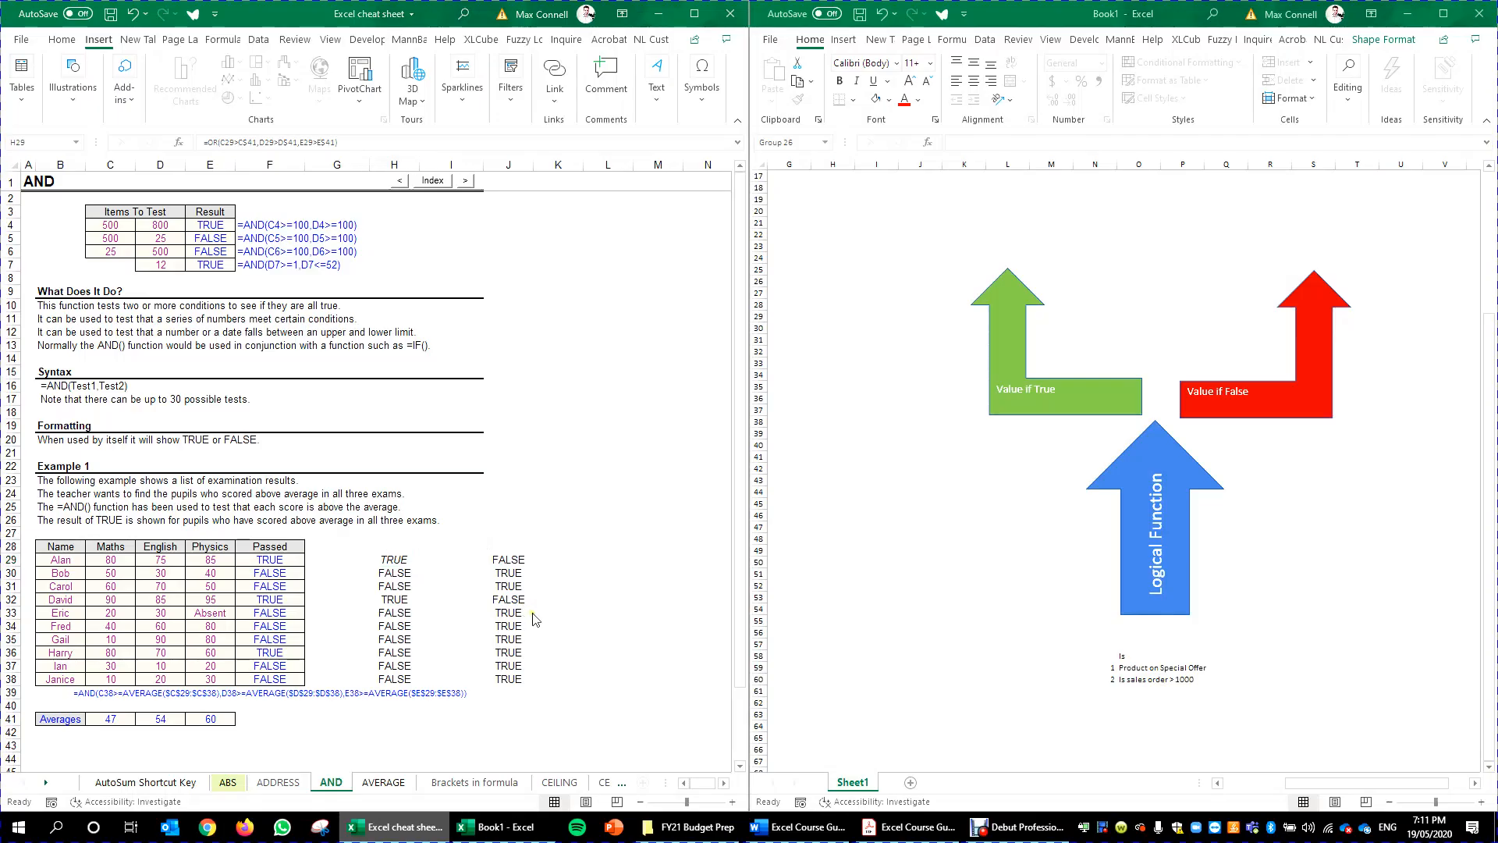
Examine the NOT formula in J29 and the OR formula in H29 that it refers to.
click(506, 562)
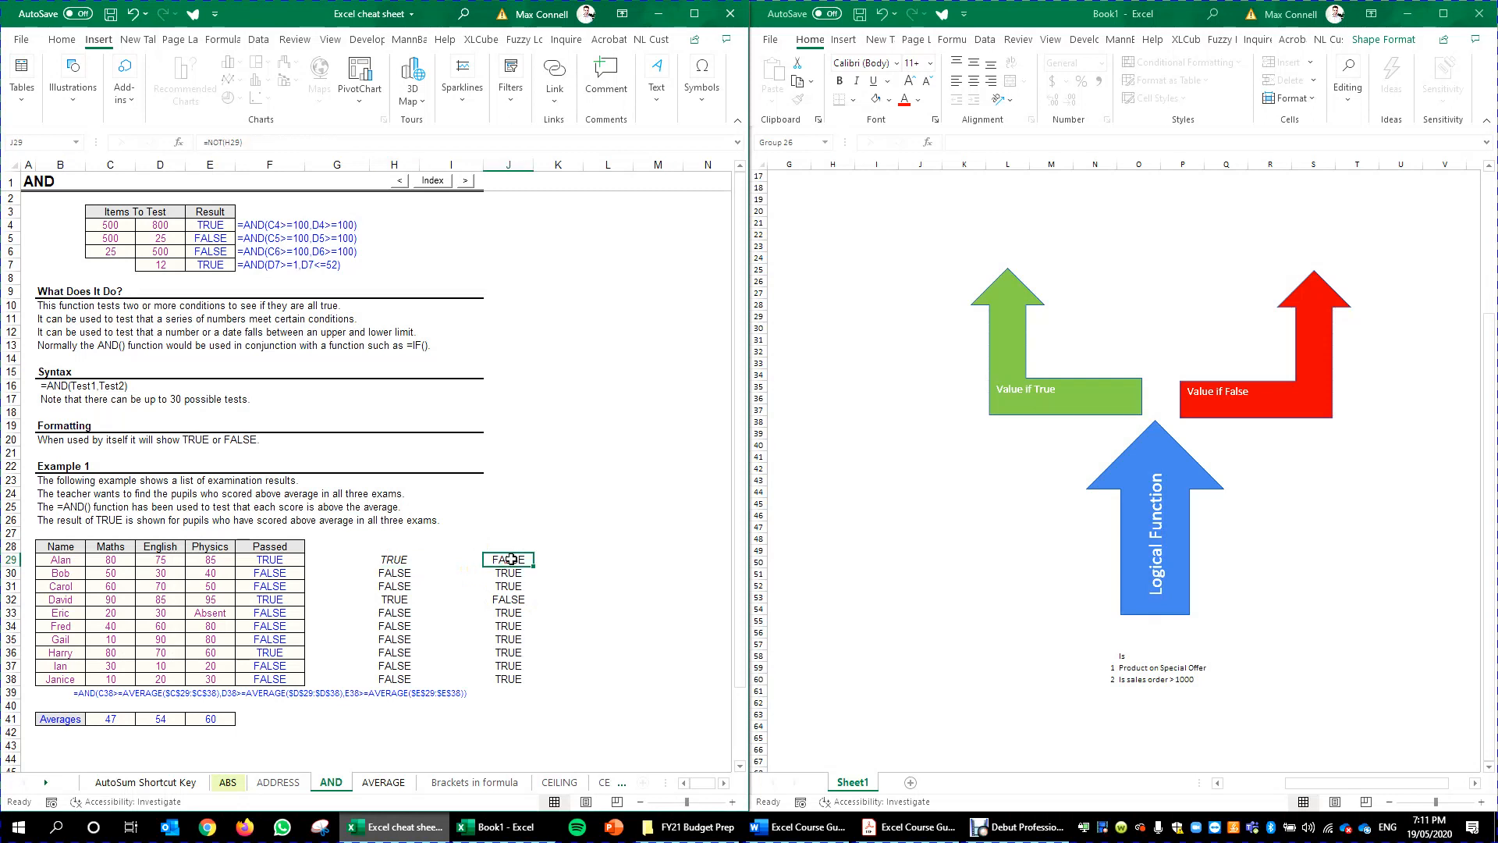
double_click(509, 558)
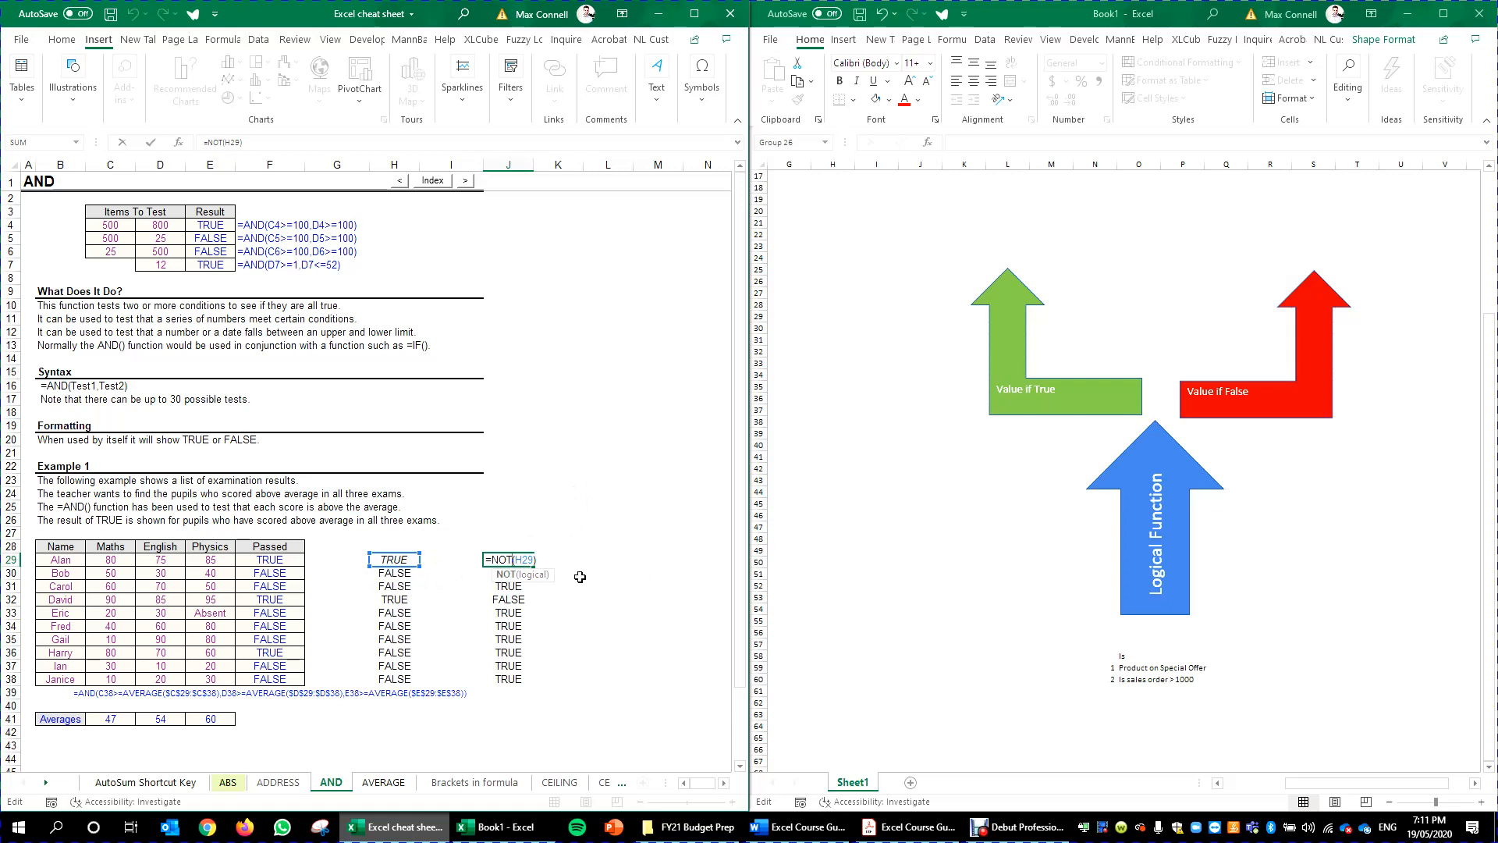
click(387, 563)
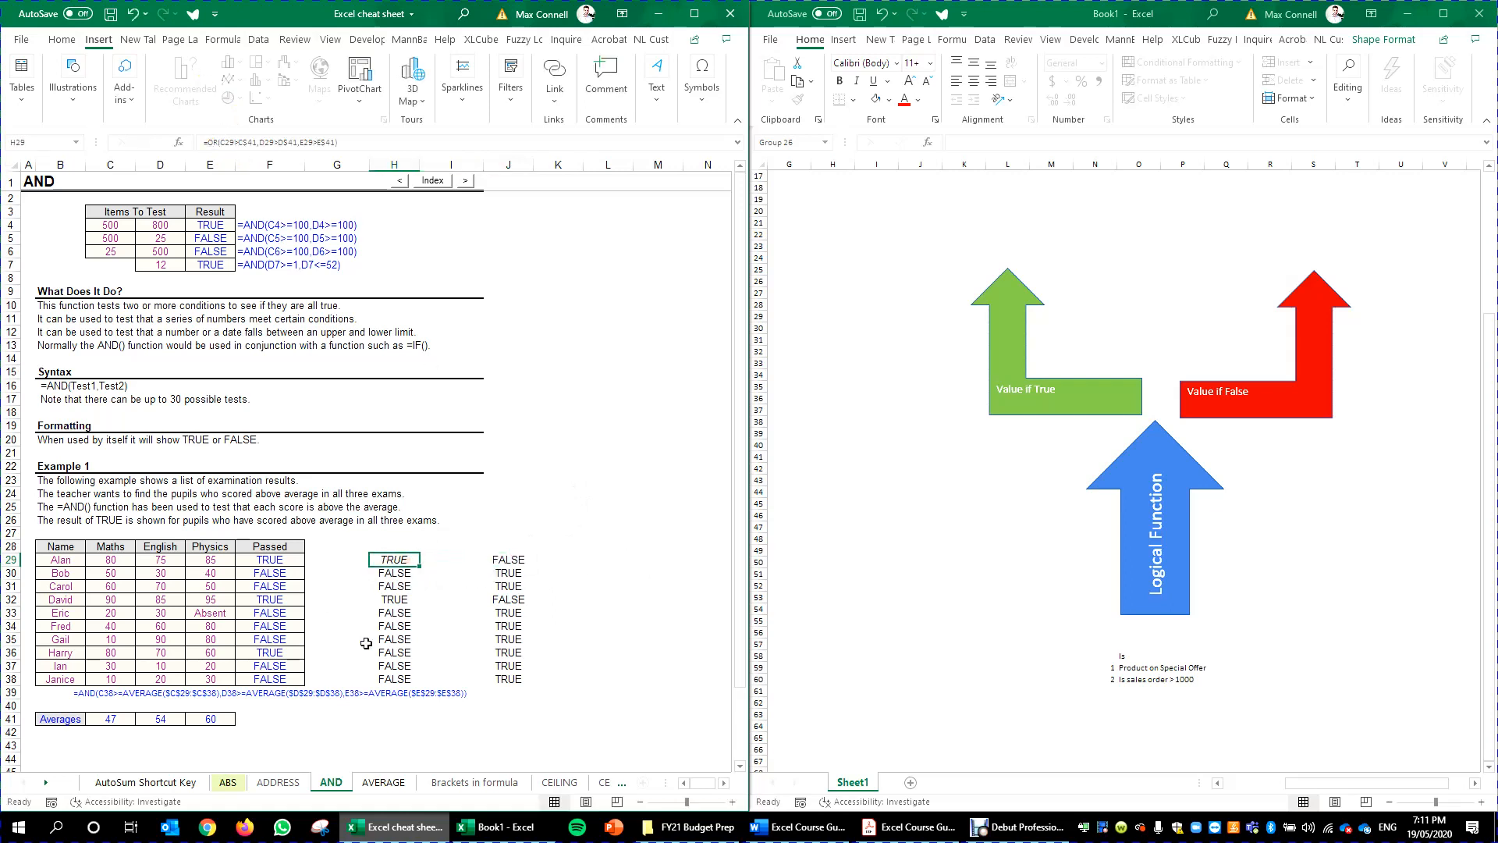
double_click(386, 560)
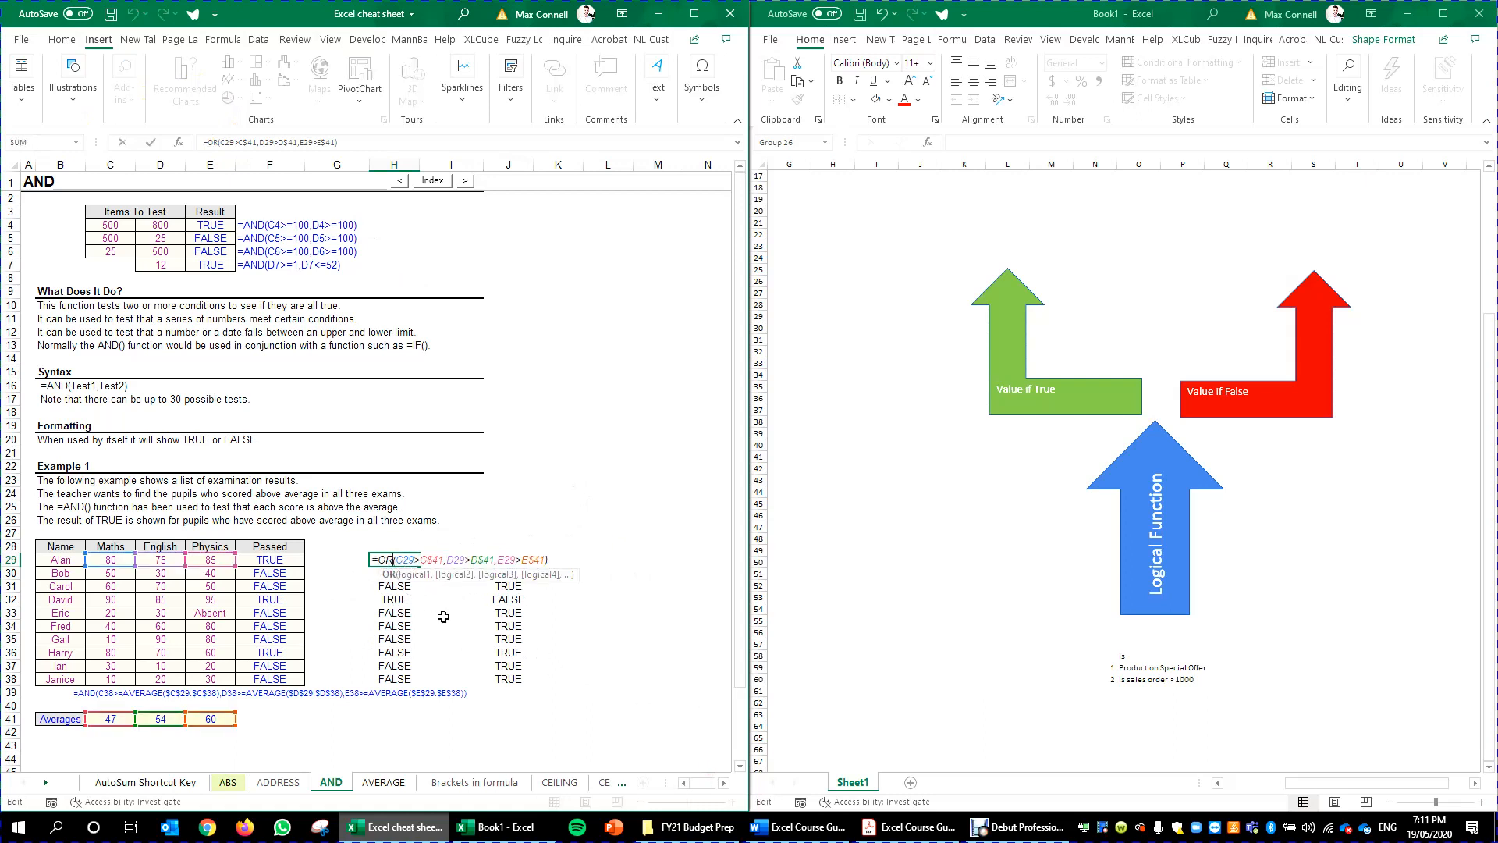
key(Escape)
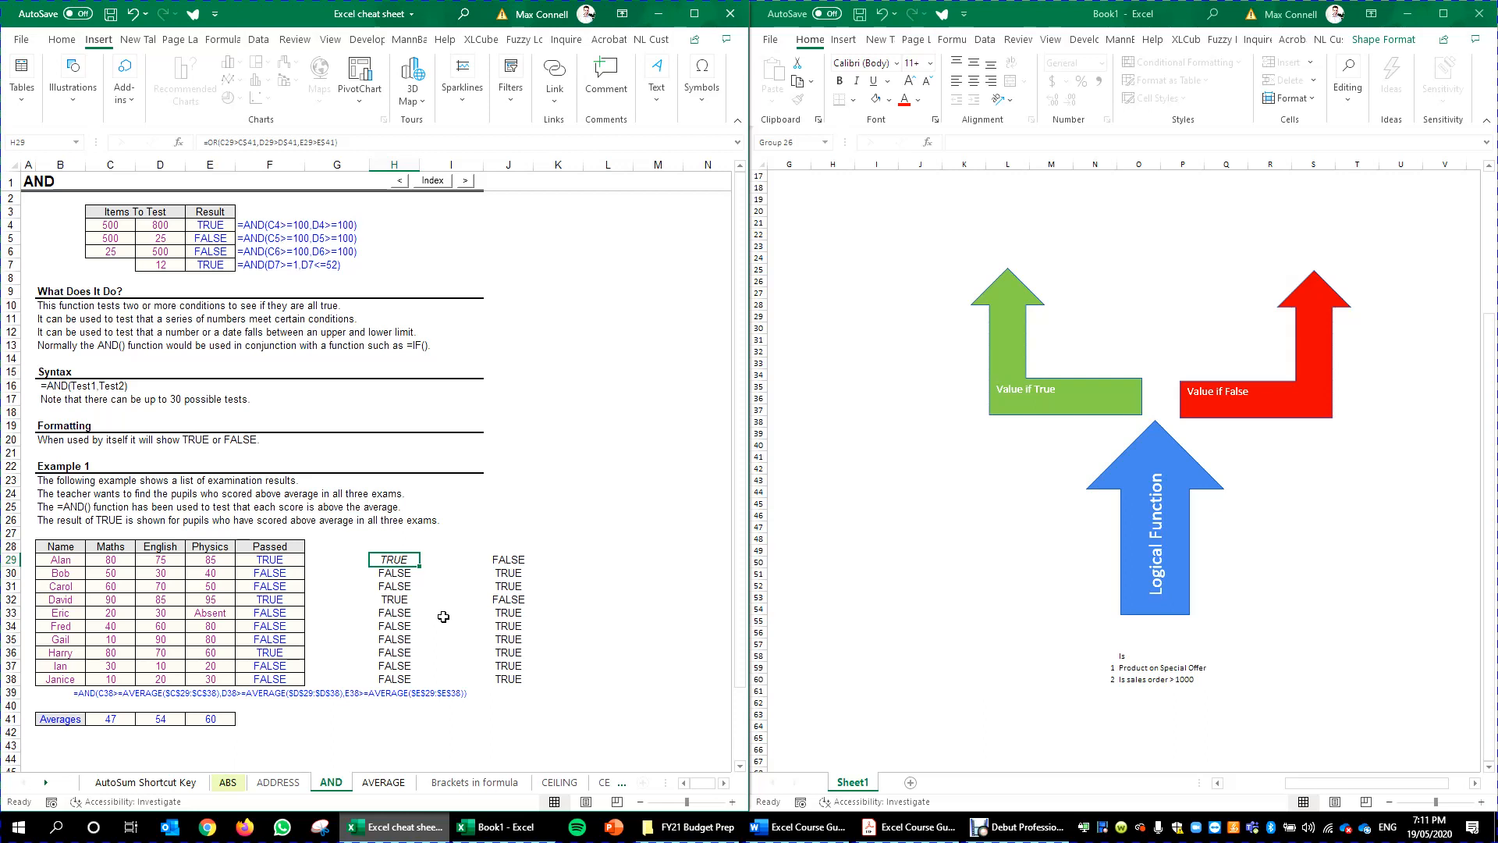
Wrap H29's OR formula in a NOT function and fill it down through H38.
click(207, 142)
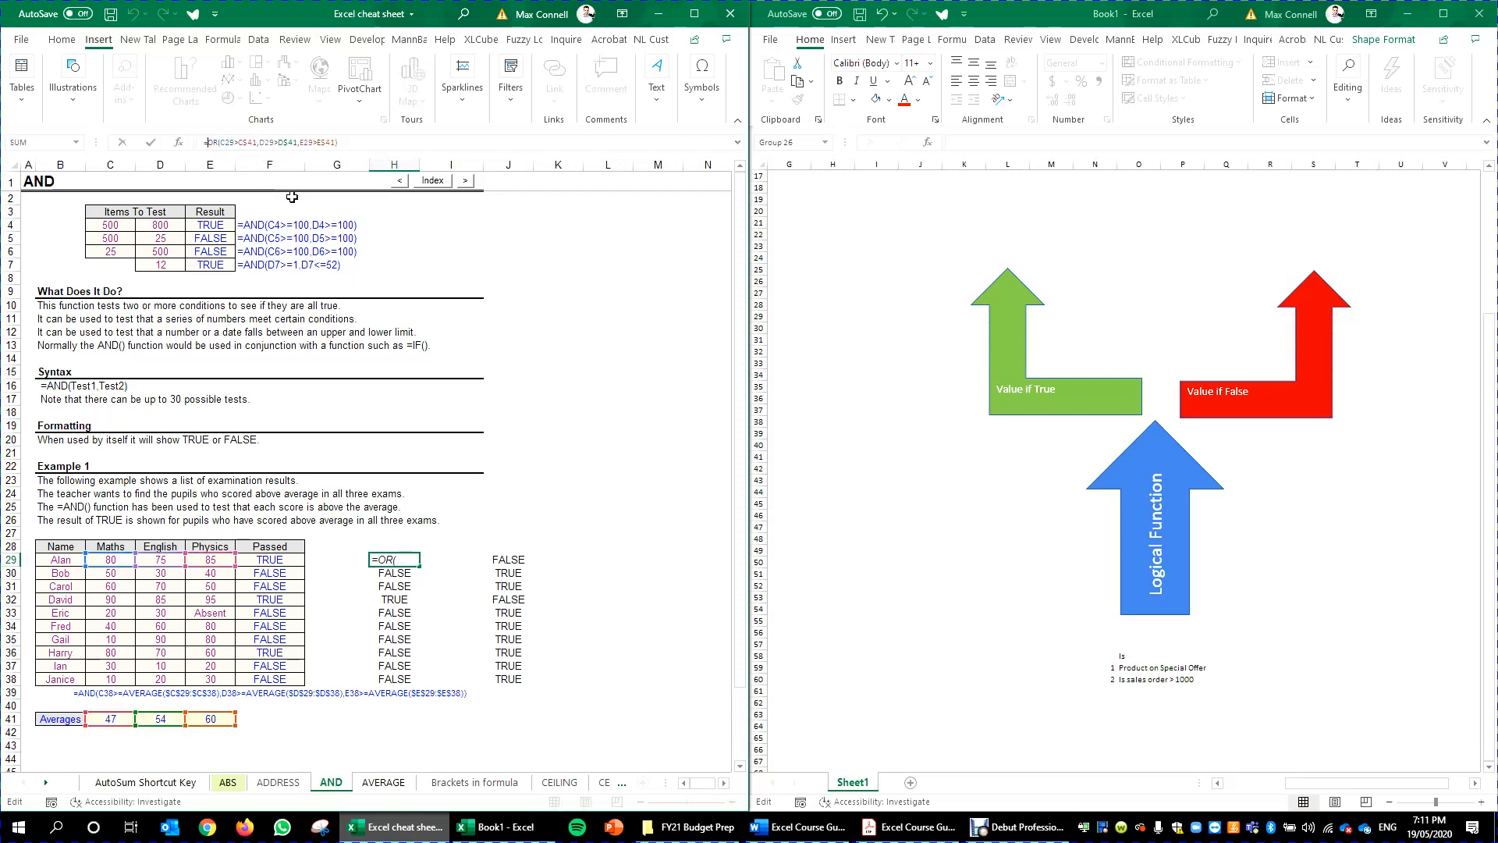
text(not()
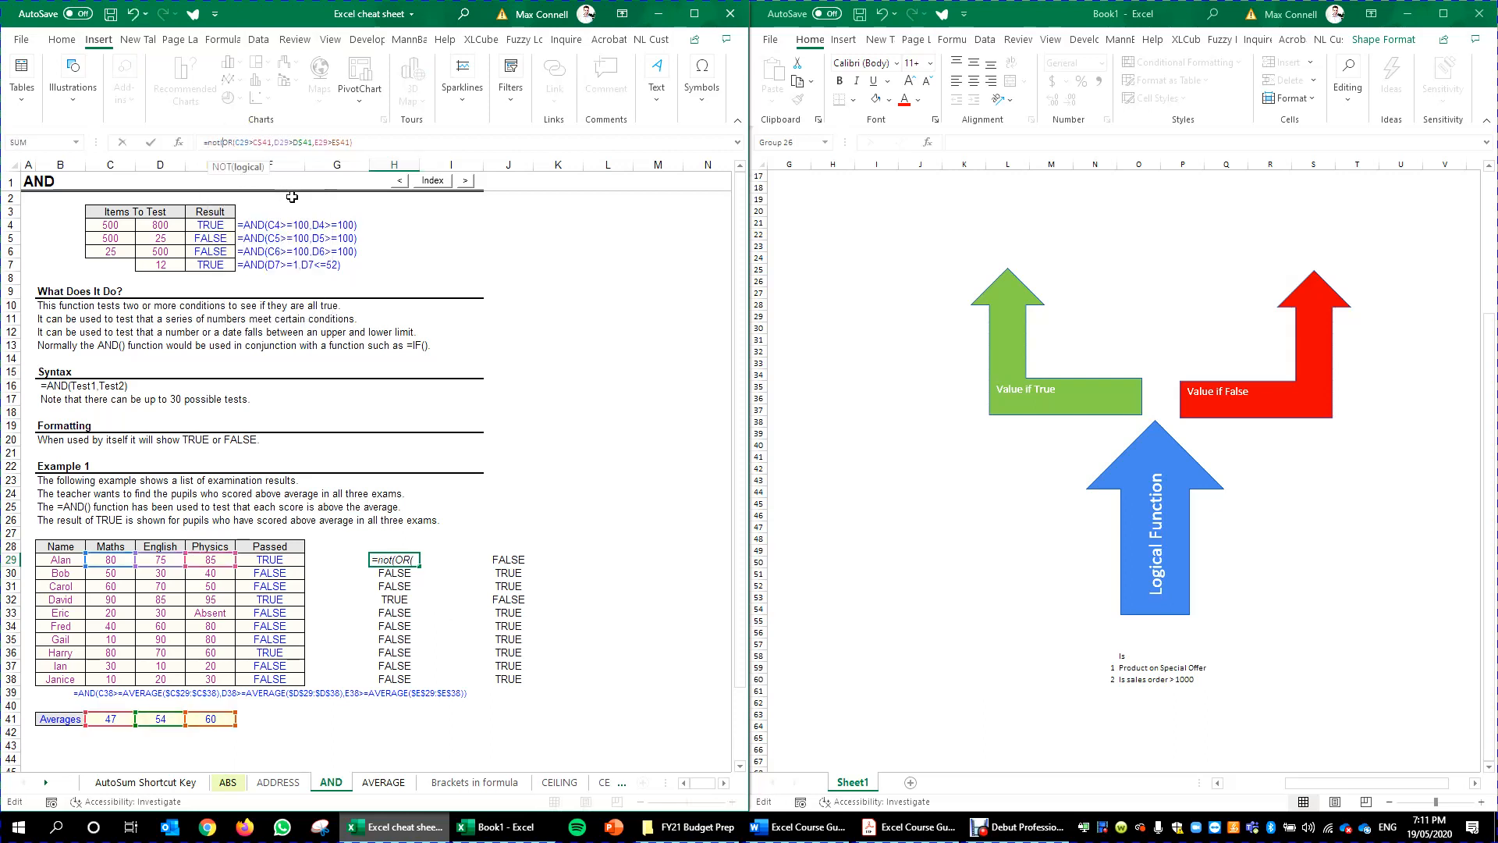
click(383, 140)
key(ctrl+Return)
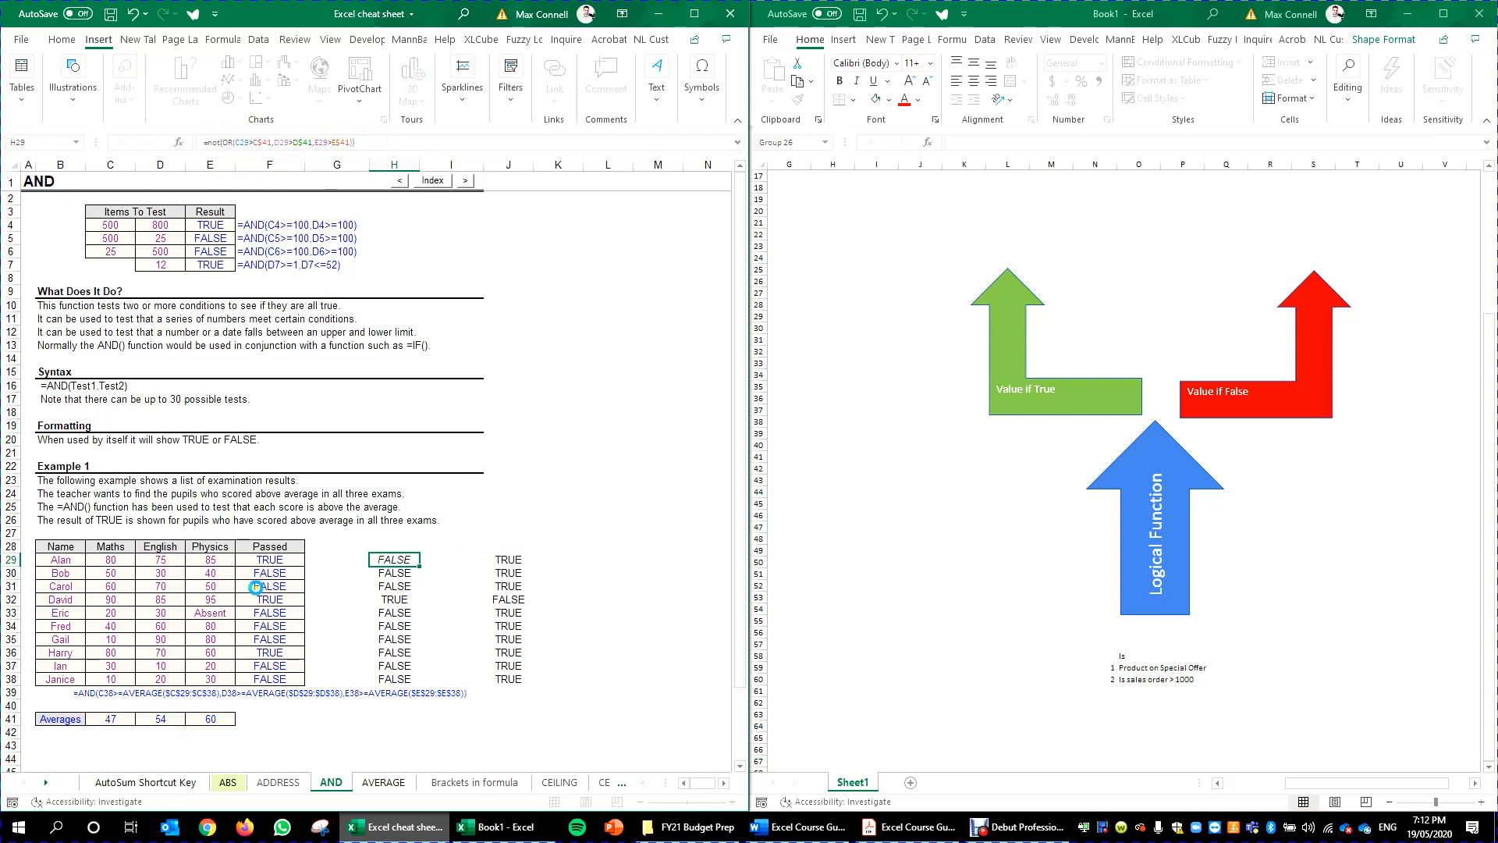
double_click(420, 567)
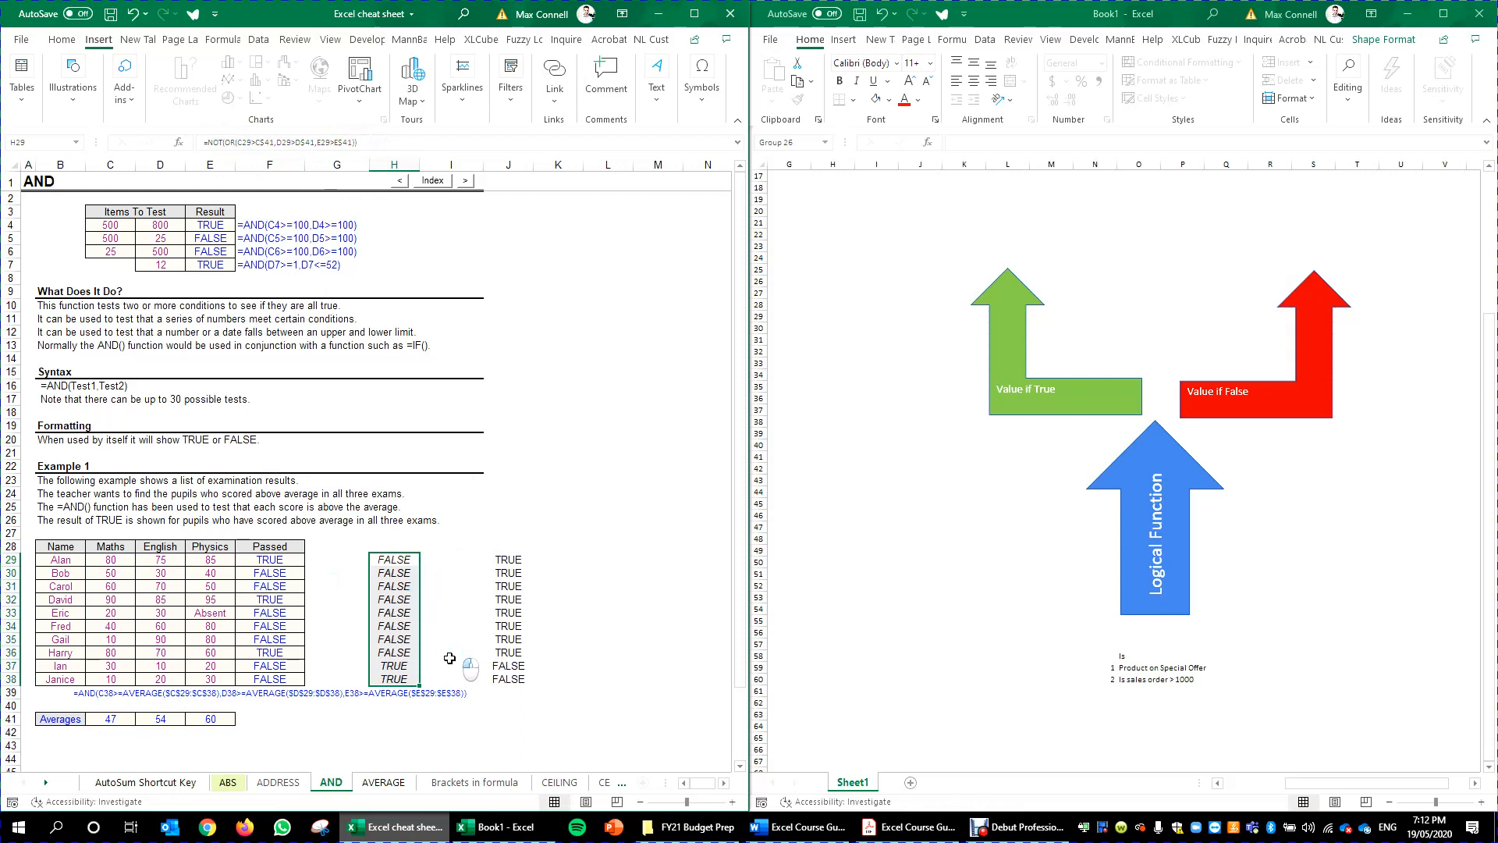
Review the combined NOT and OR formula in H29 and the inverted results in J37:J38.
double_click(397, 558)
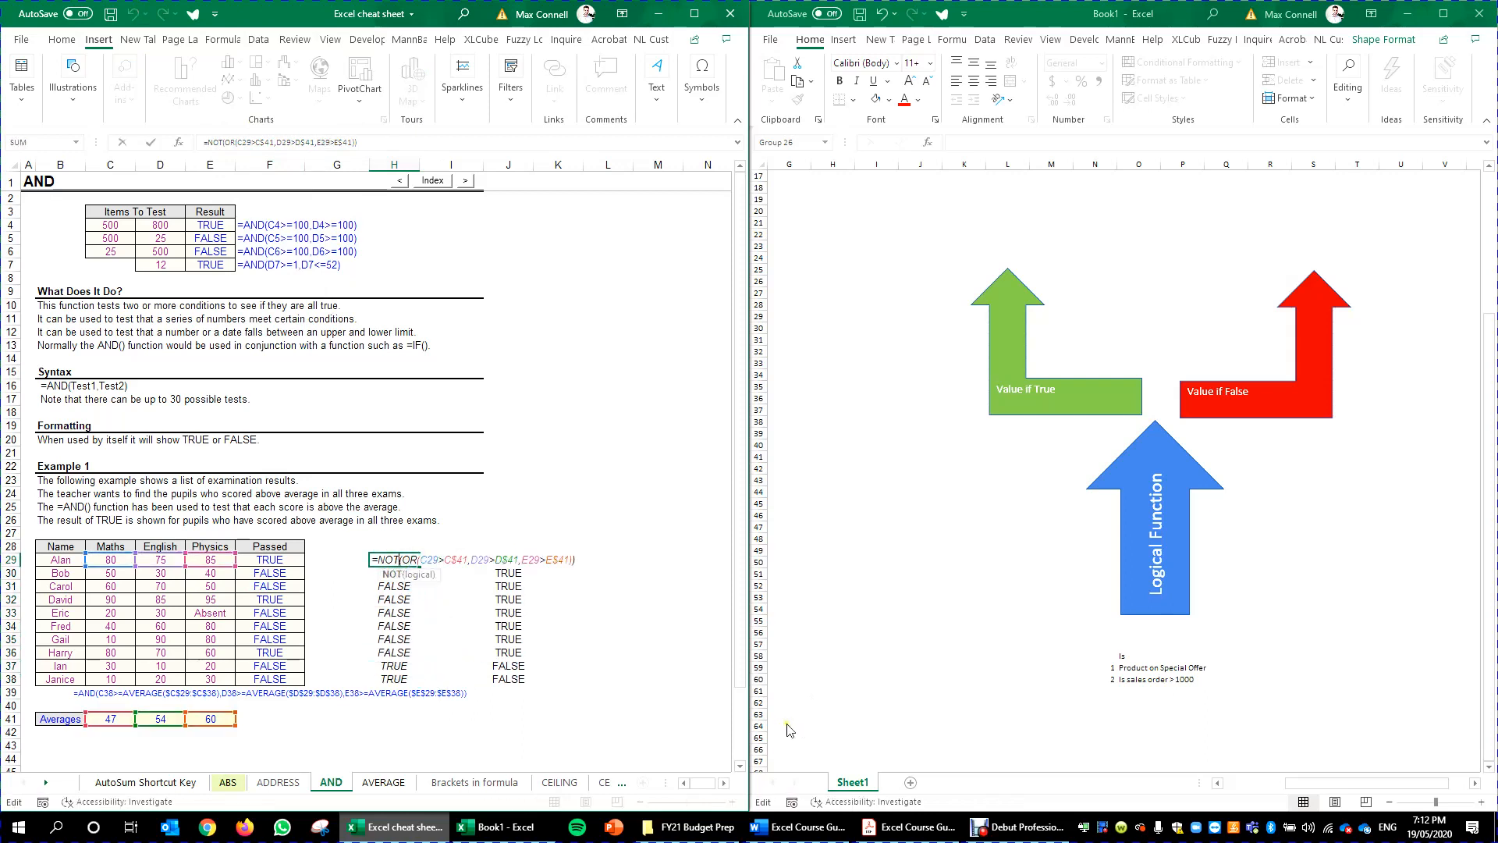
key(Escape)
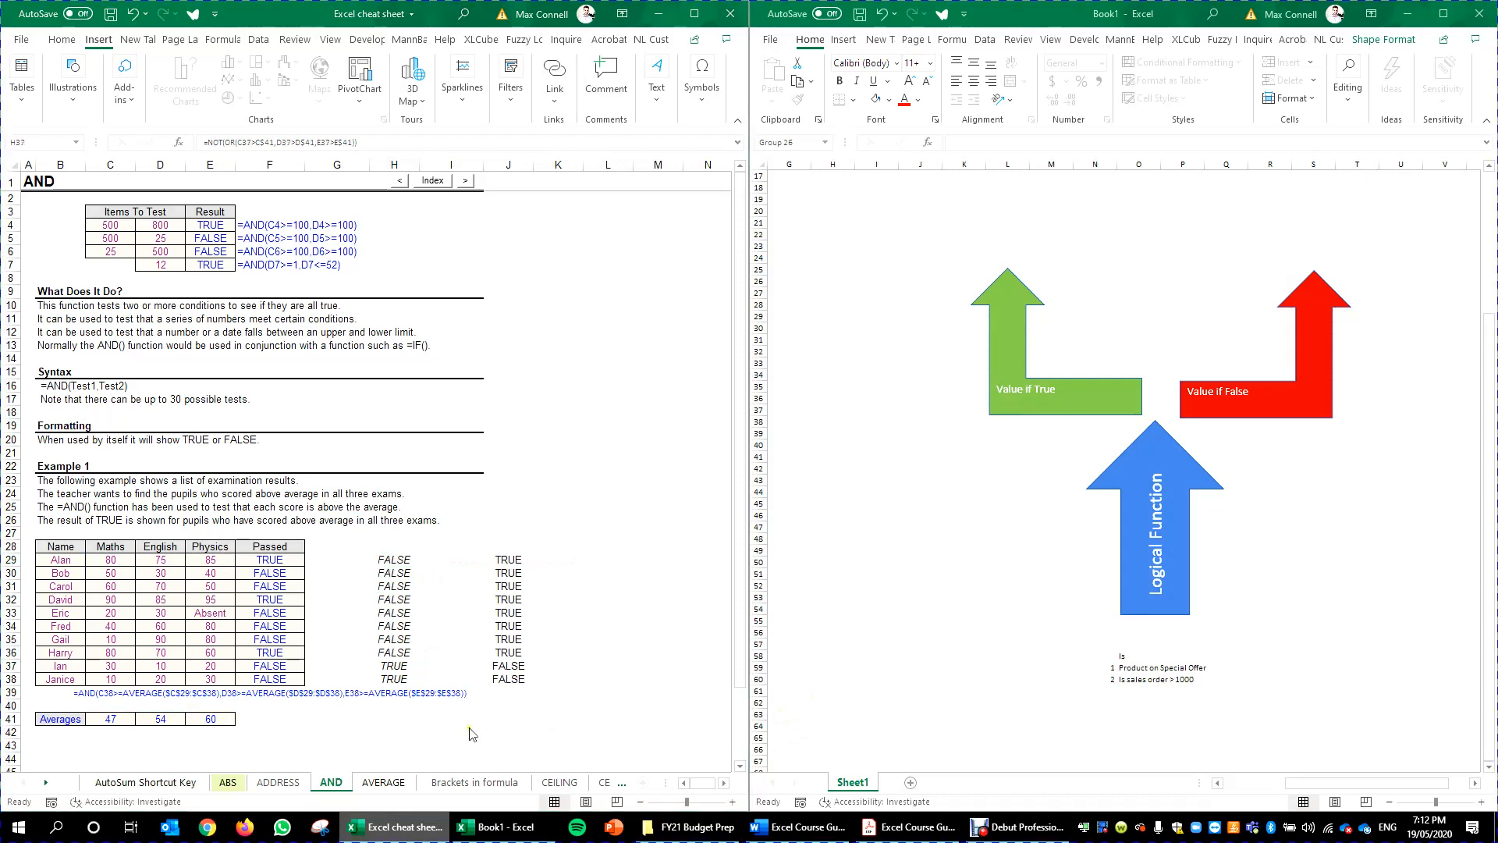
click(511, 668)
drag(514, 671, 511, 683)
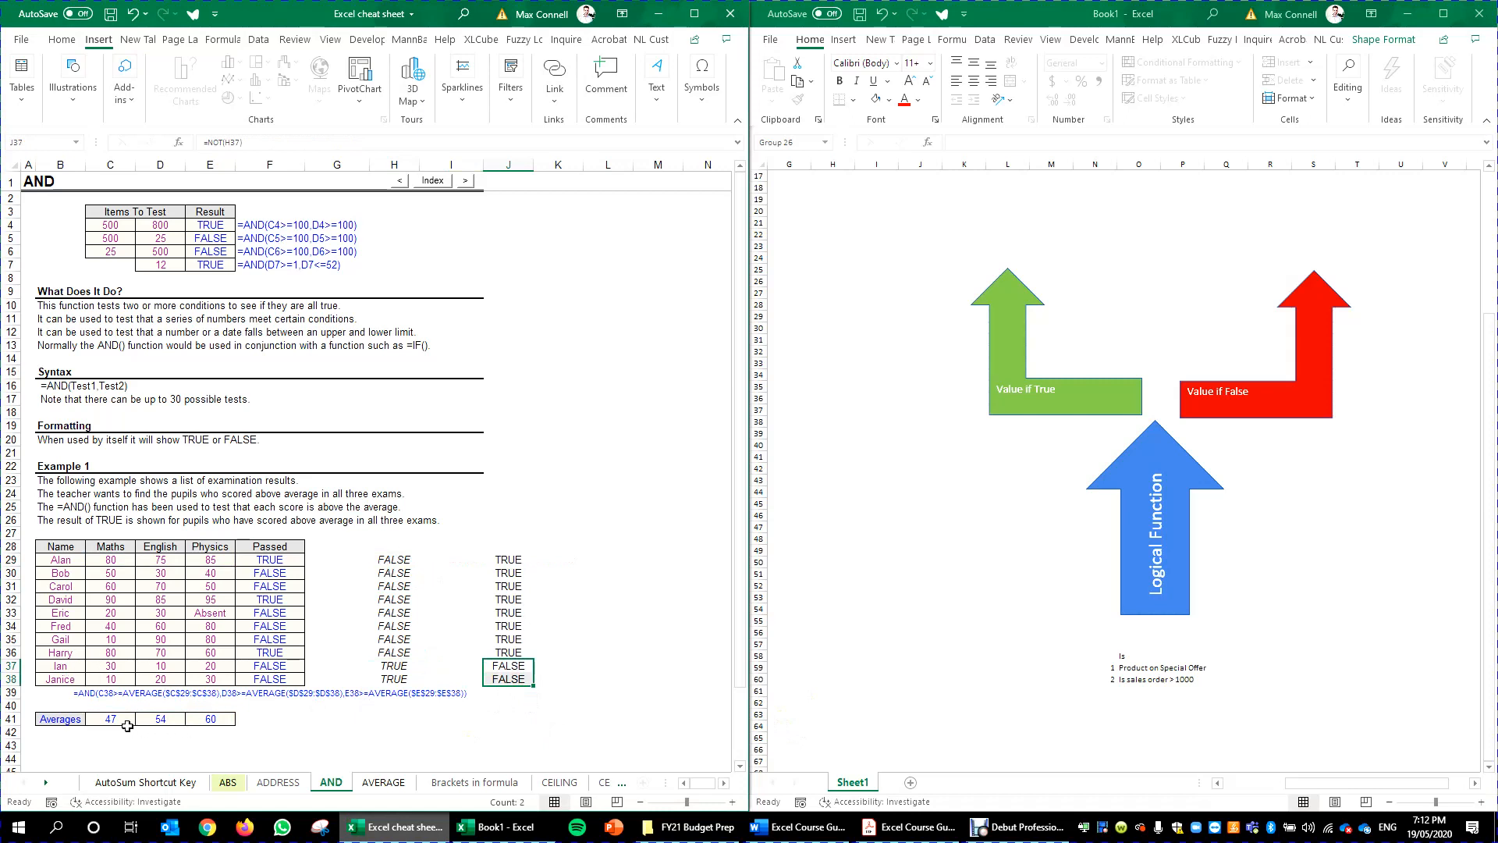
click(527, 669)
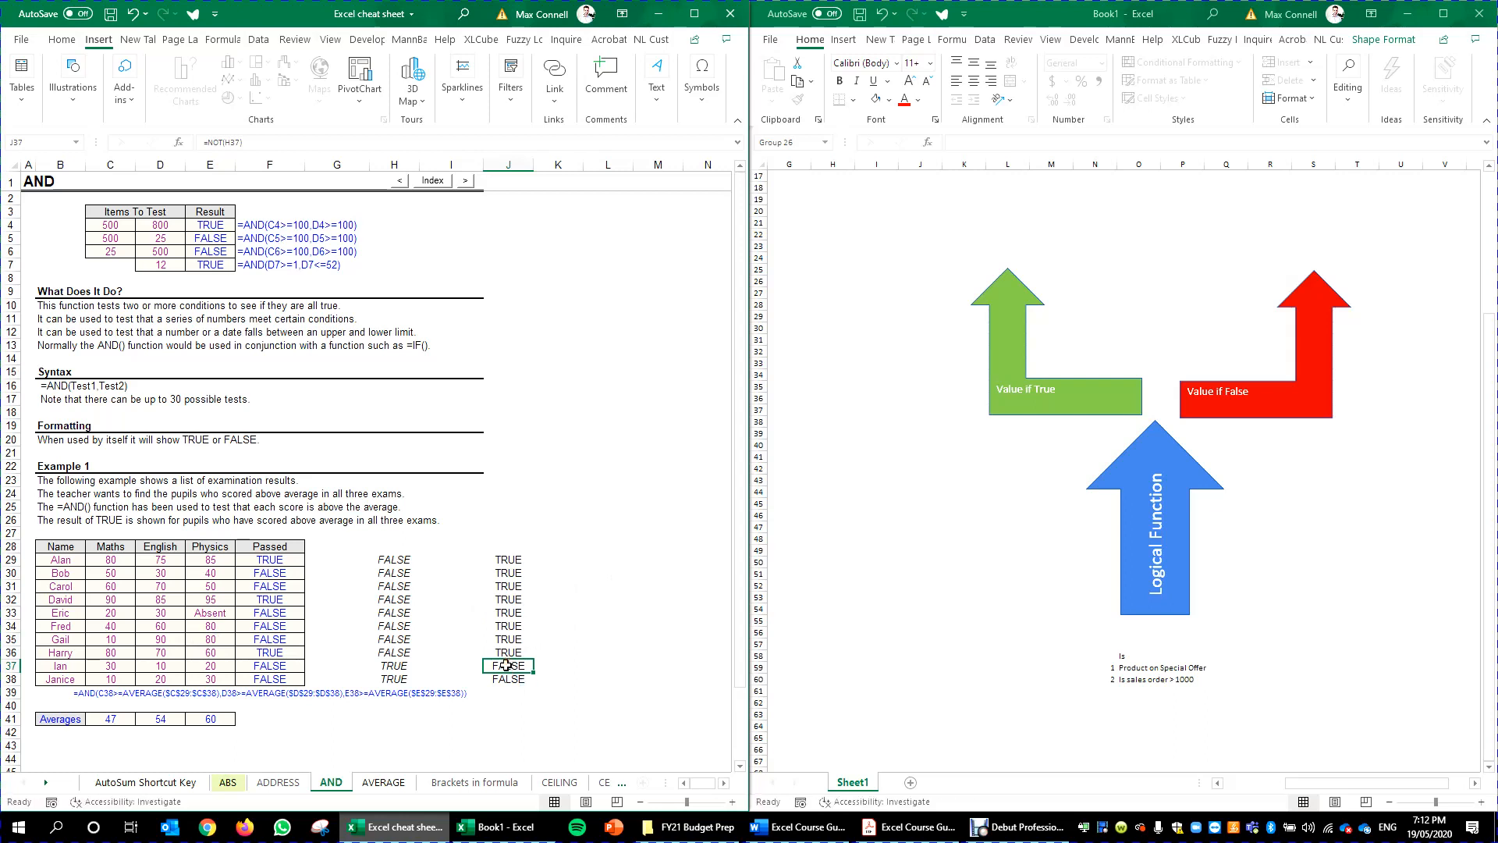
key(Down)
Examine the first pupil's Maths, English and Physics scores in C29:E29 as inputs to the logical test.
click(110, 559)
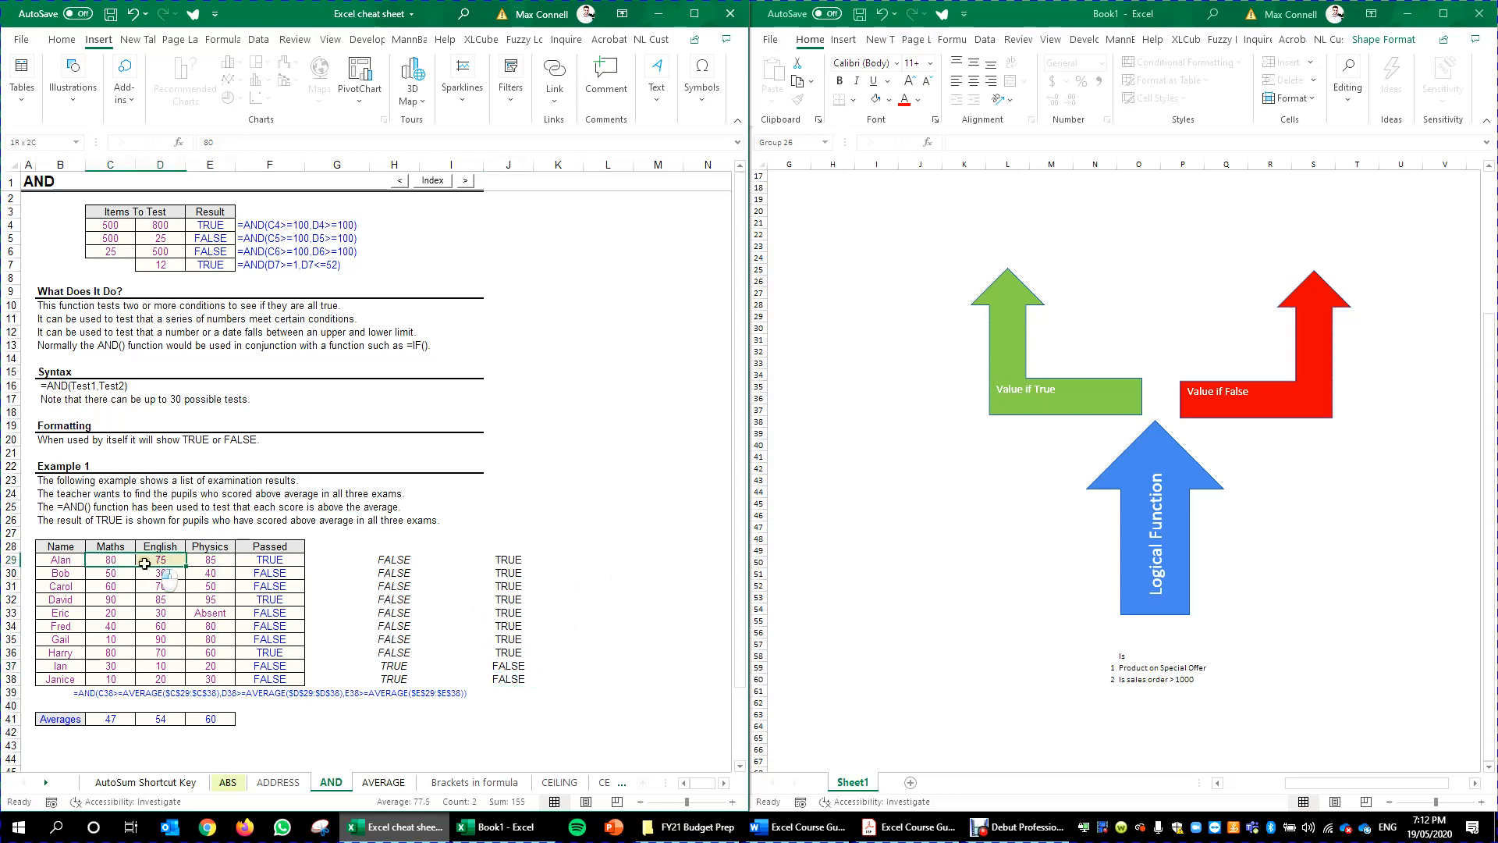
click(201, 565)
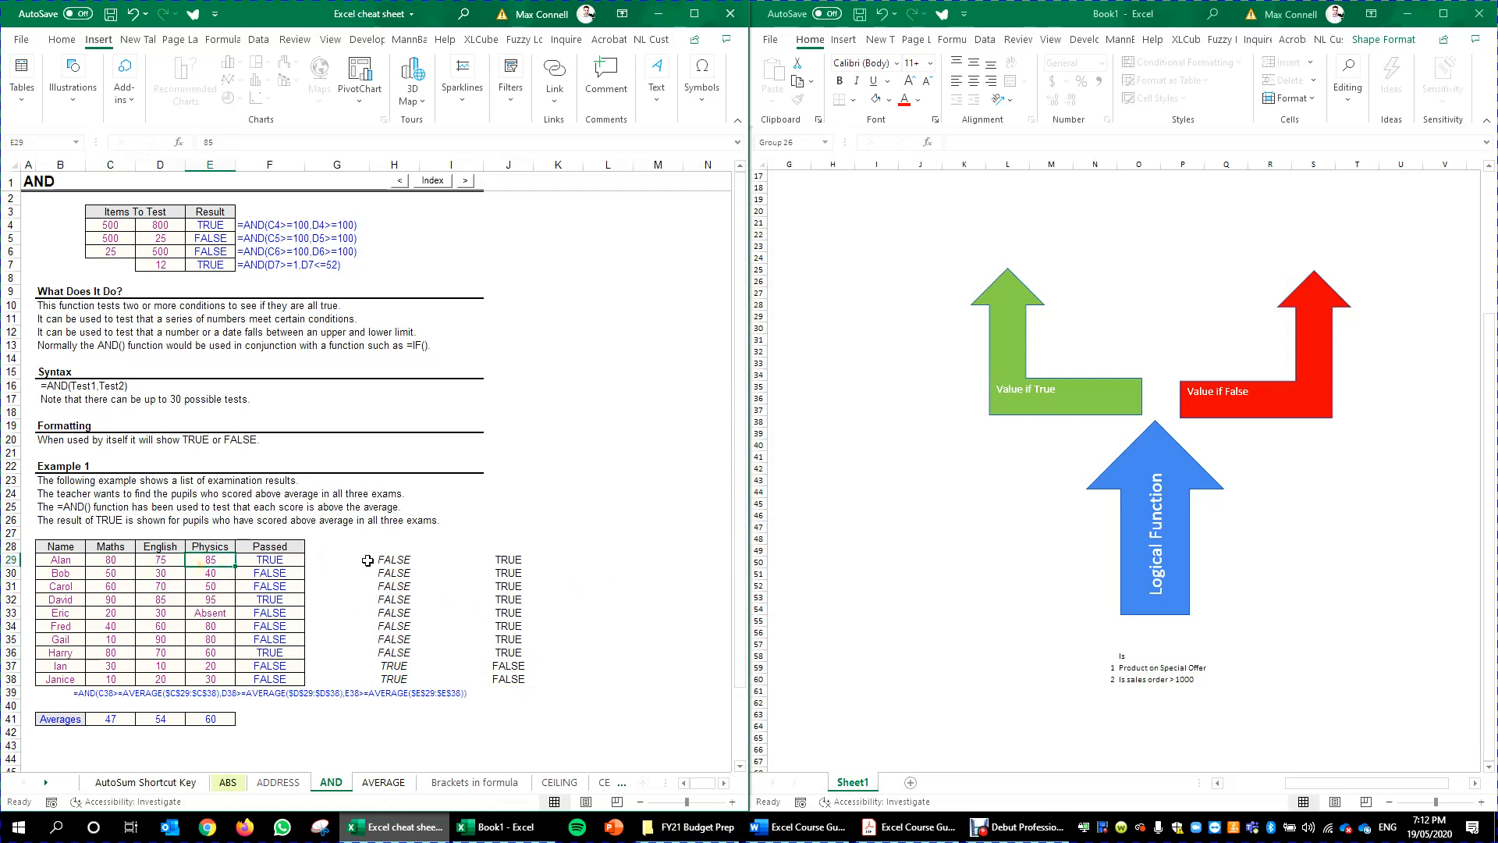
click(111, 561)
click(149, 560)
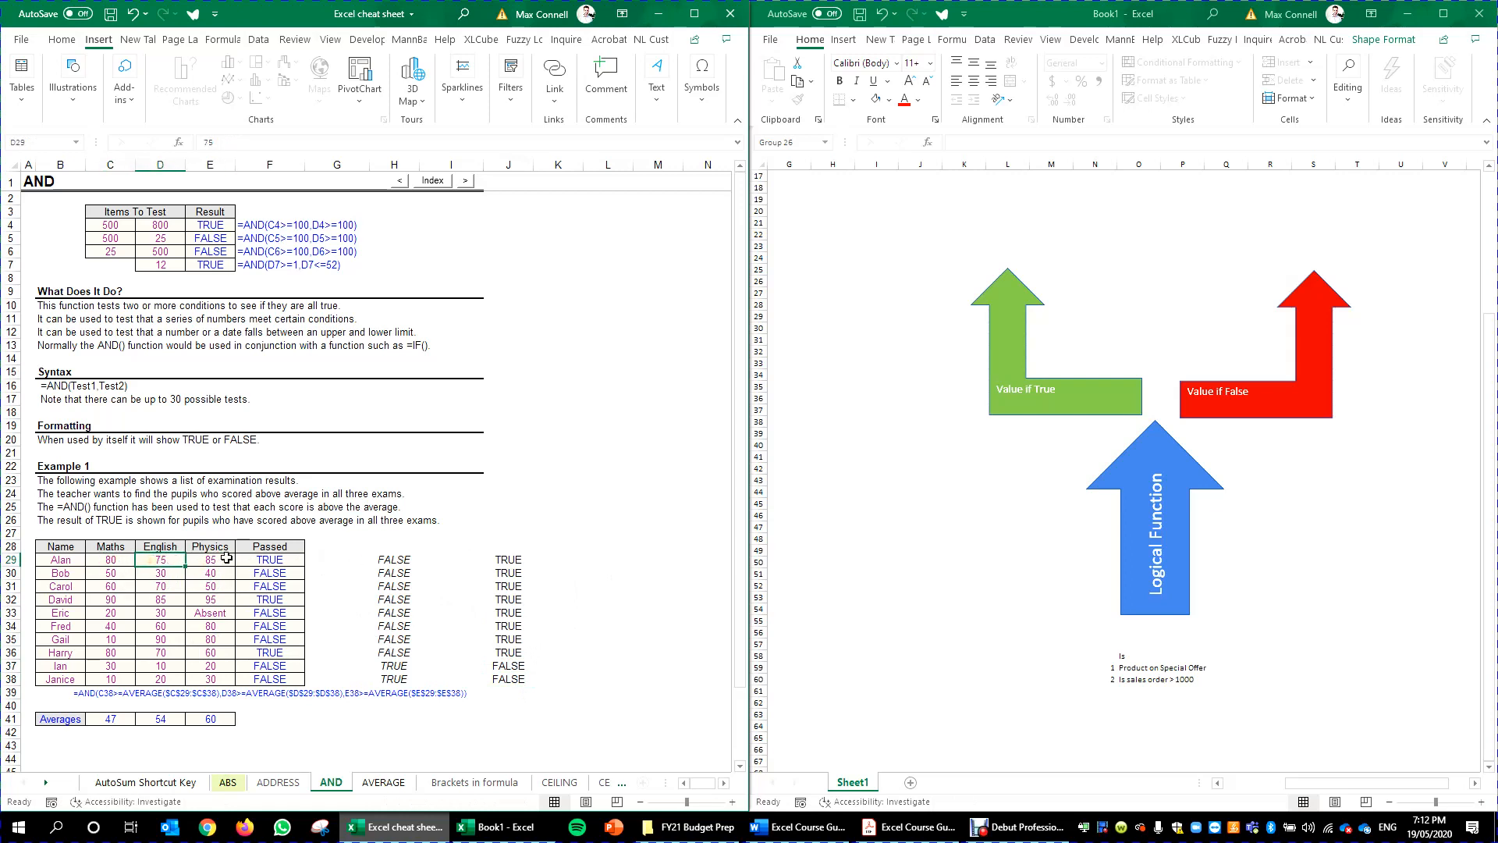
drag(120, 562, 160, 560)
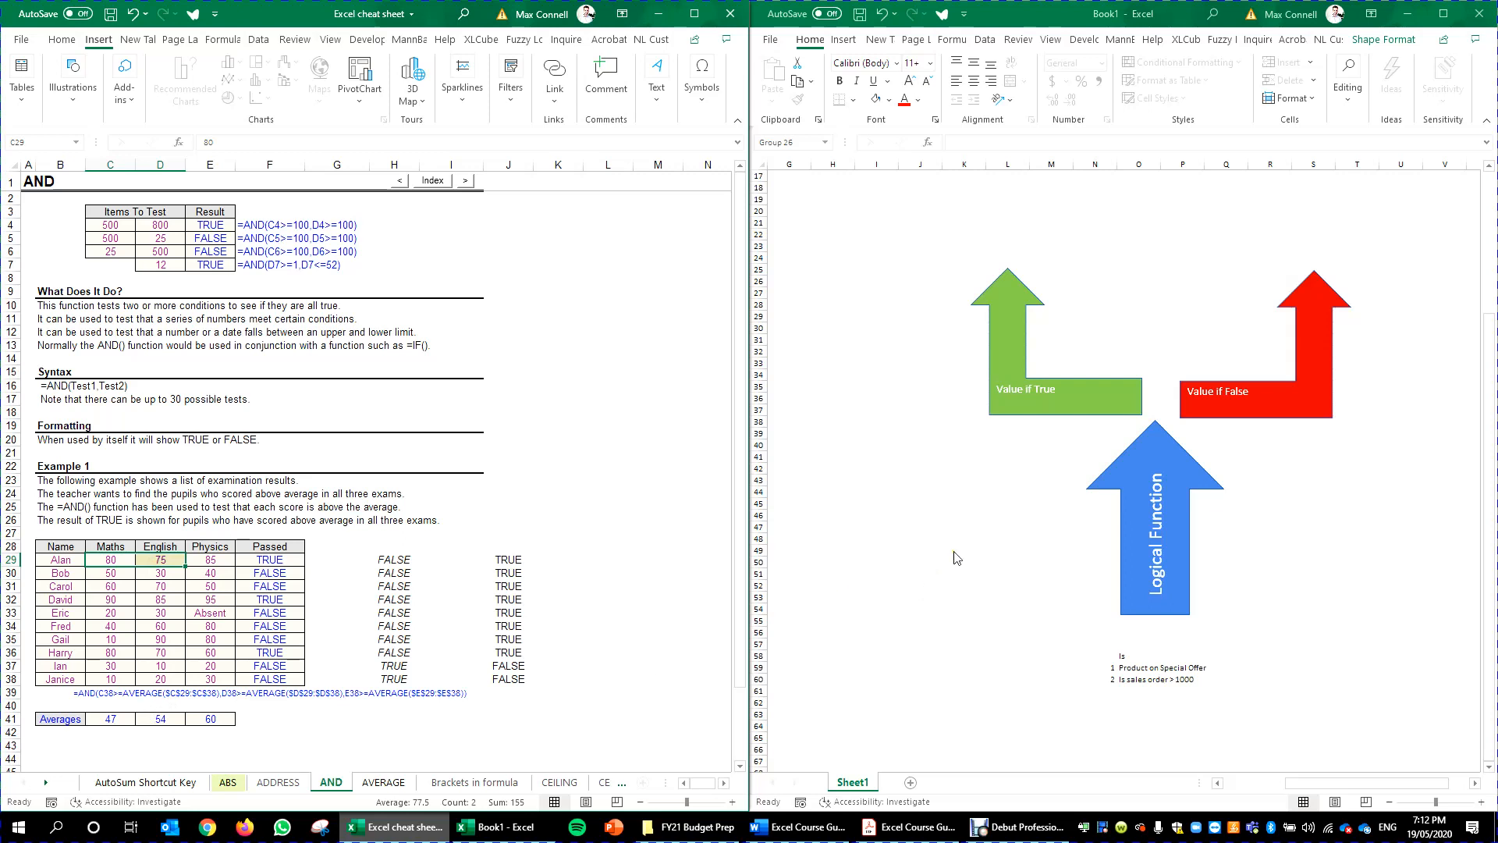
Replace OR with AND inside H29's NOT formula and fill it down through H38.
click(398, 559)
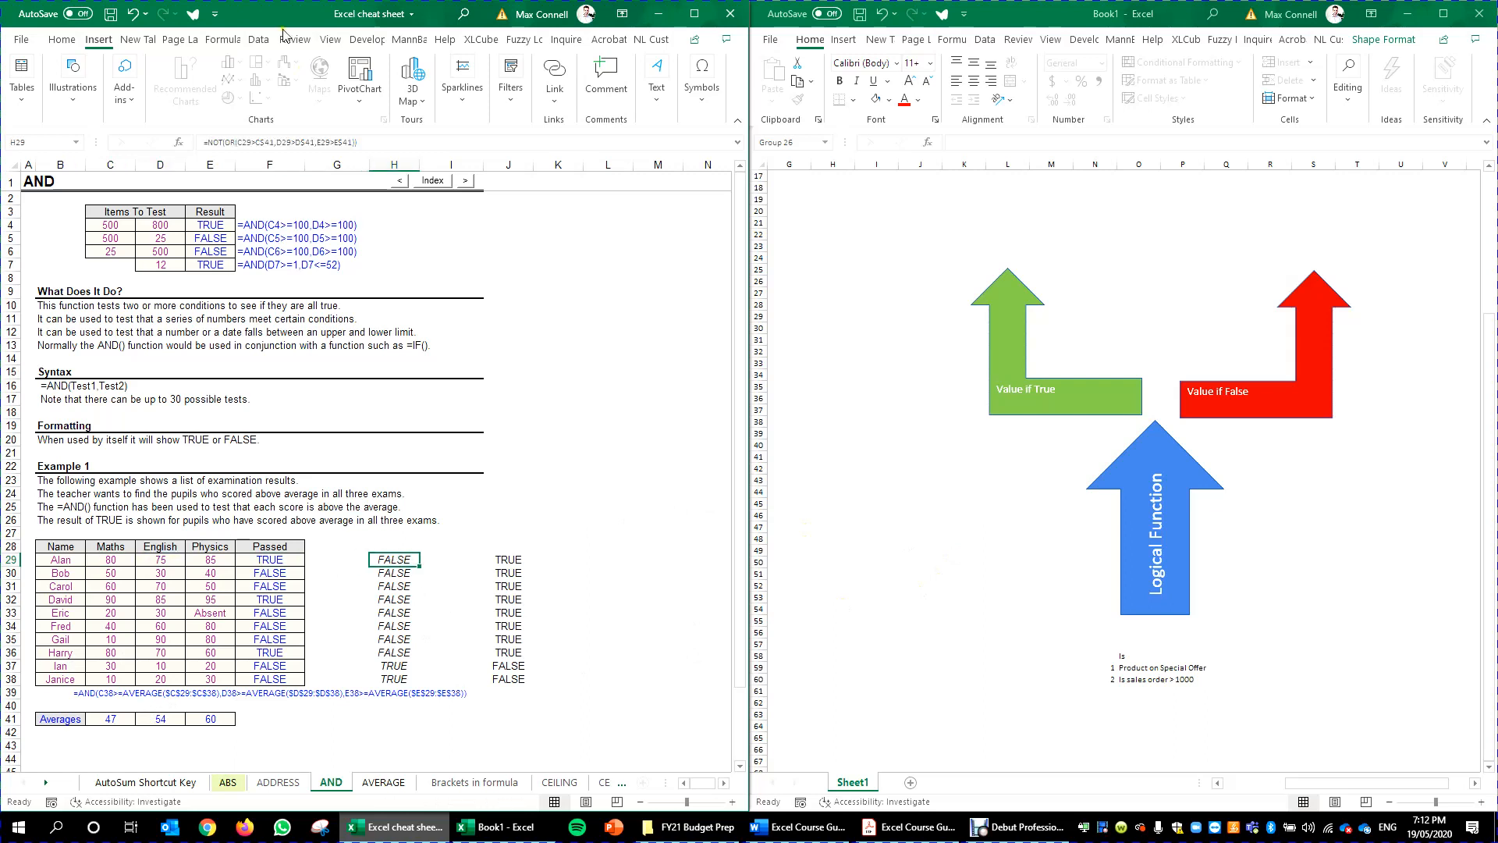
click(232, 142)
key(BackSpace)
text(and)
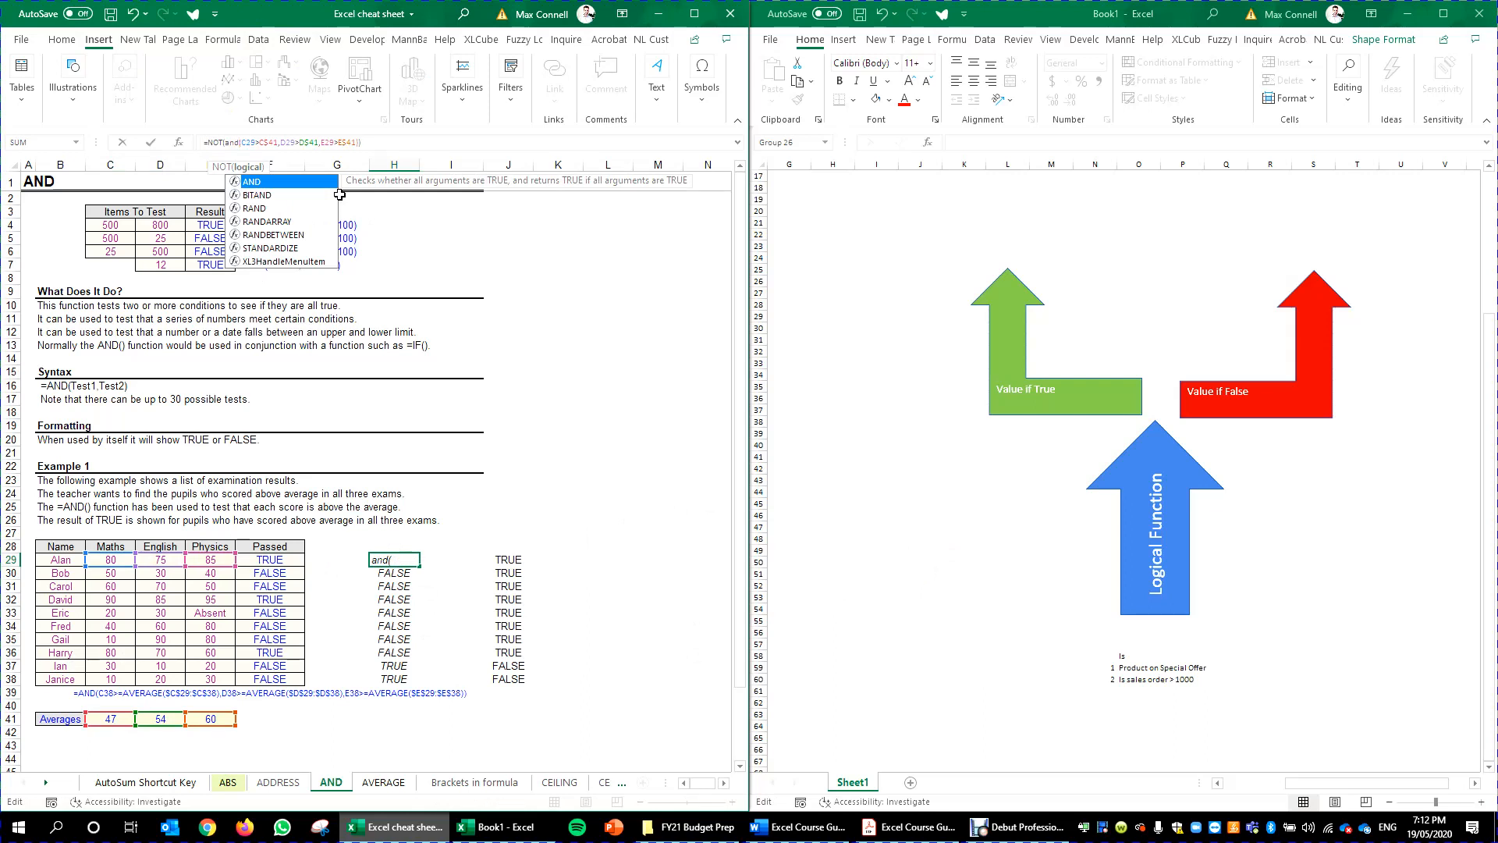
key(Return)
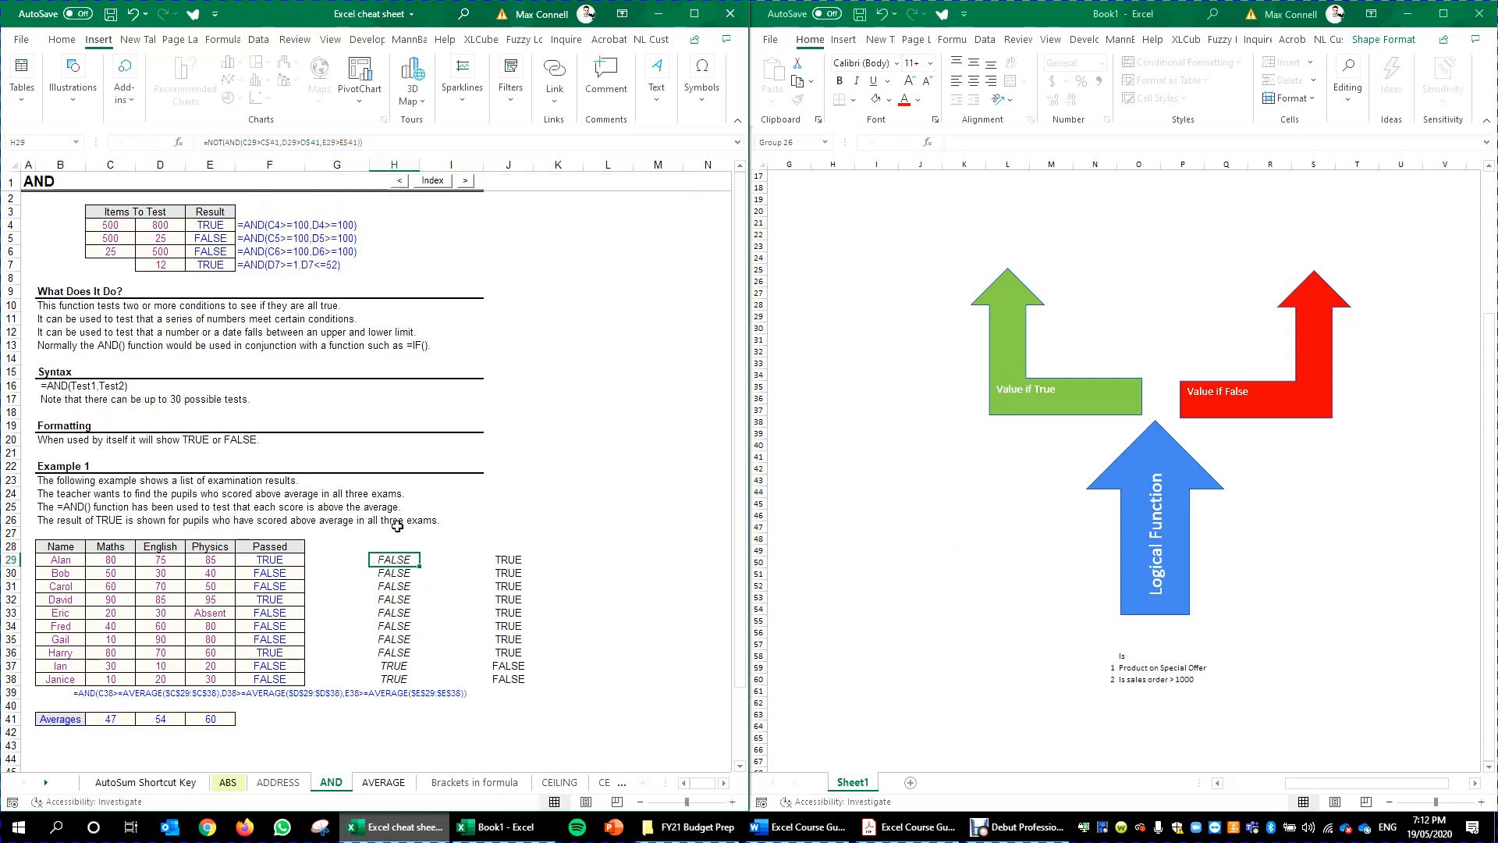
double_click(420, 566)
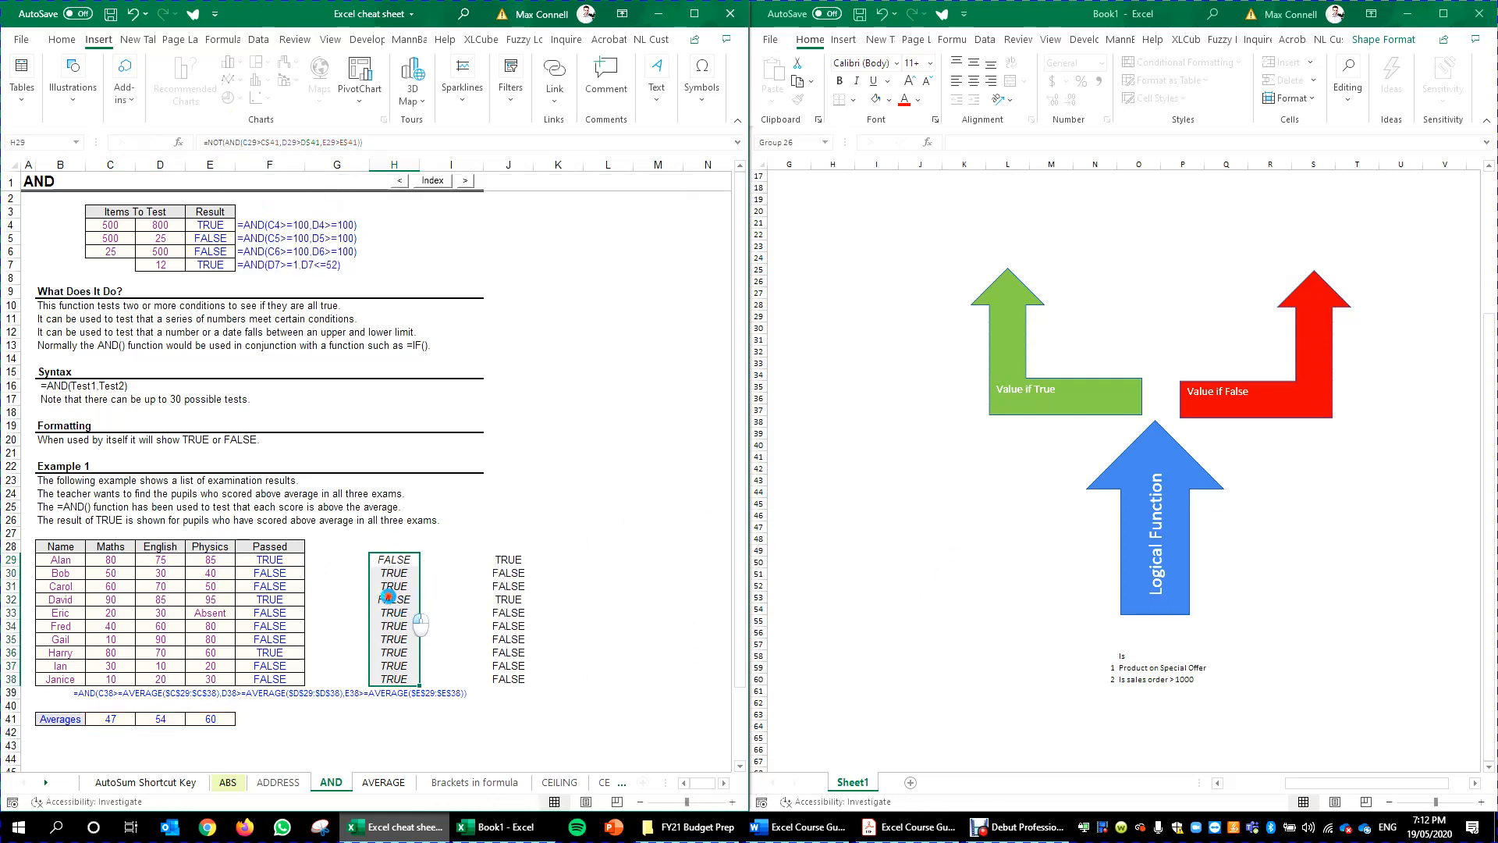
Review the results of the combined NOT and AND formula in H29, H30 and H32.
click(388, 556)
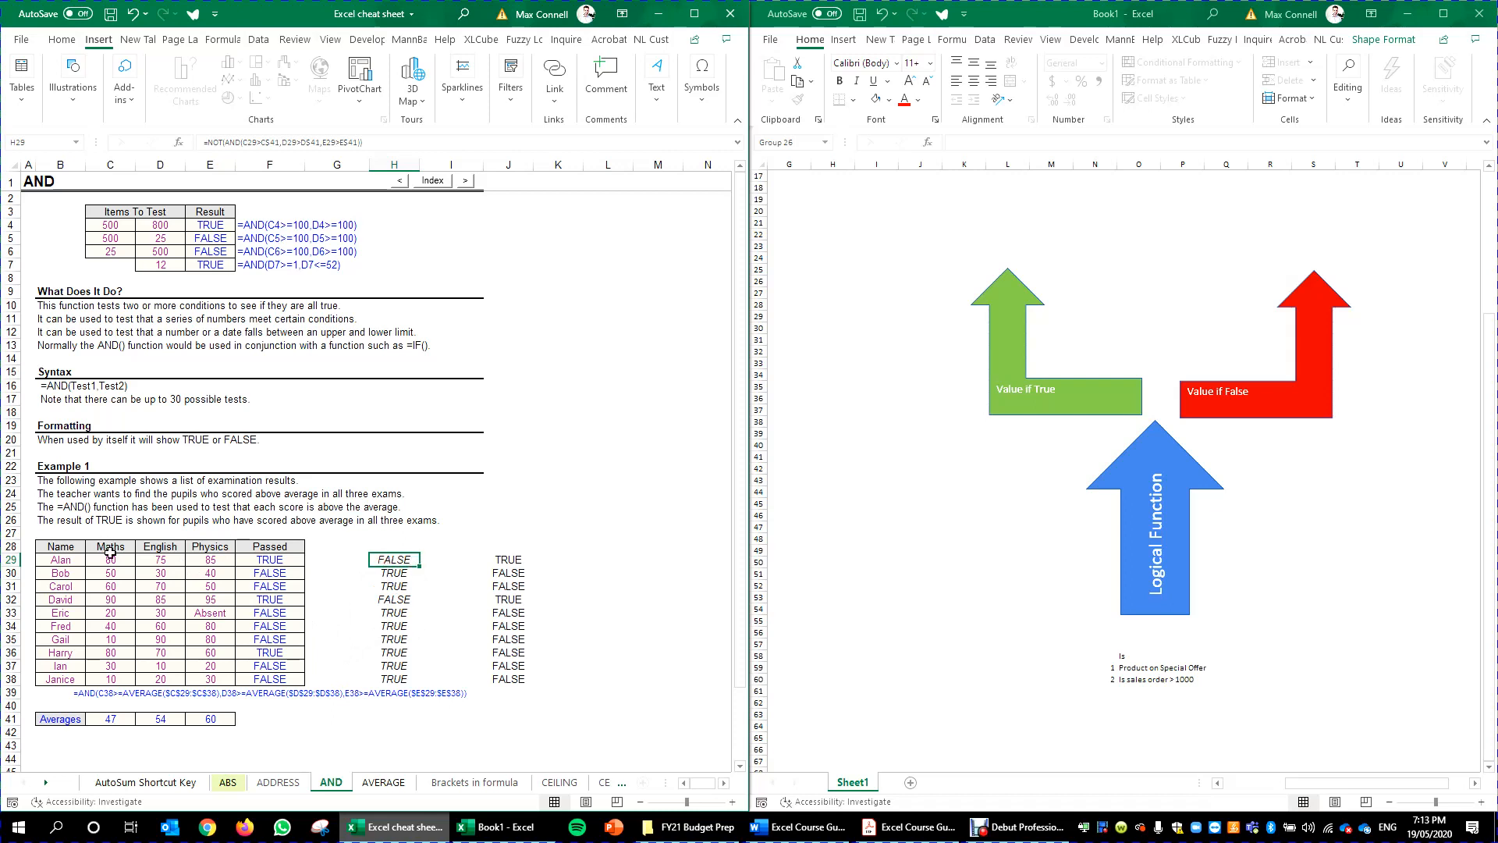
click(413, 569)
click(405, 561)
click(406, 600)
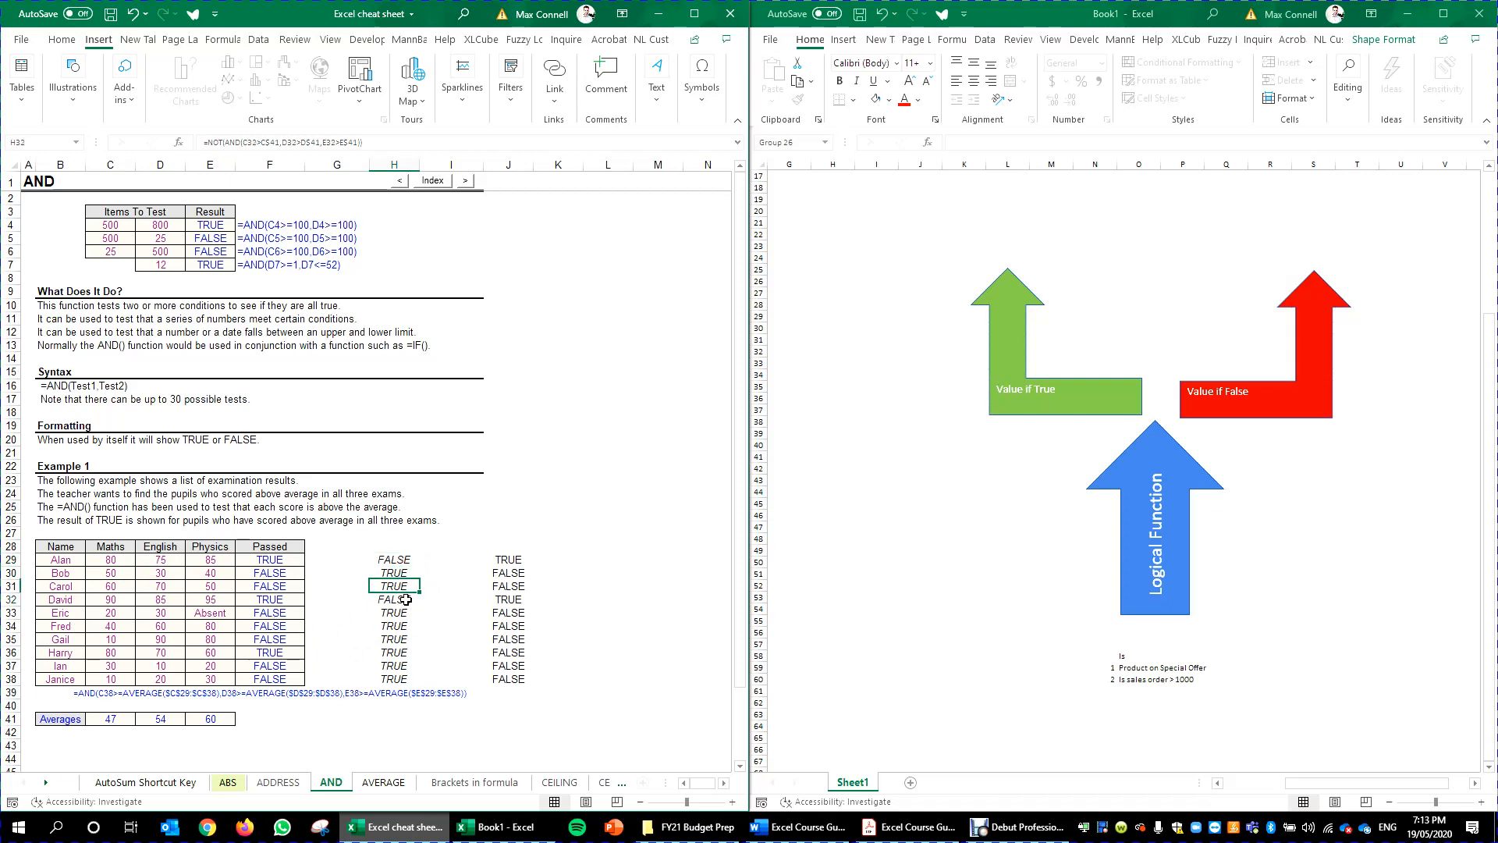
Check the fourth pupil's scores in C32:E32 and clear the earlier formula results from H29:J38.
drag(408, 600, 208, 598)
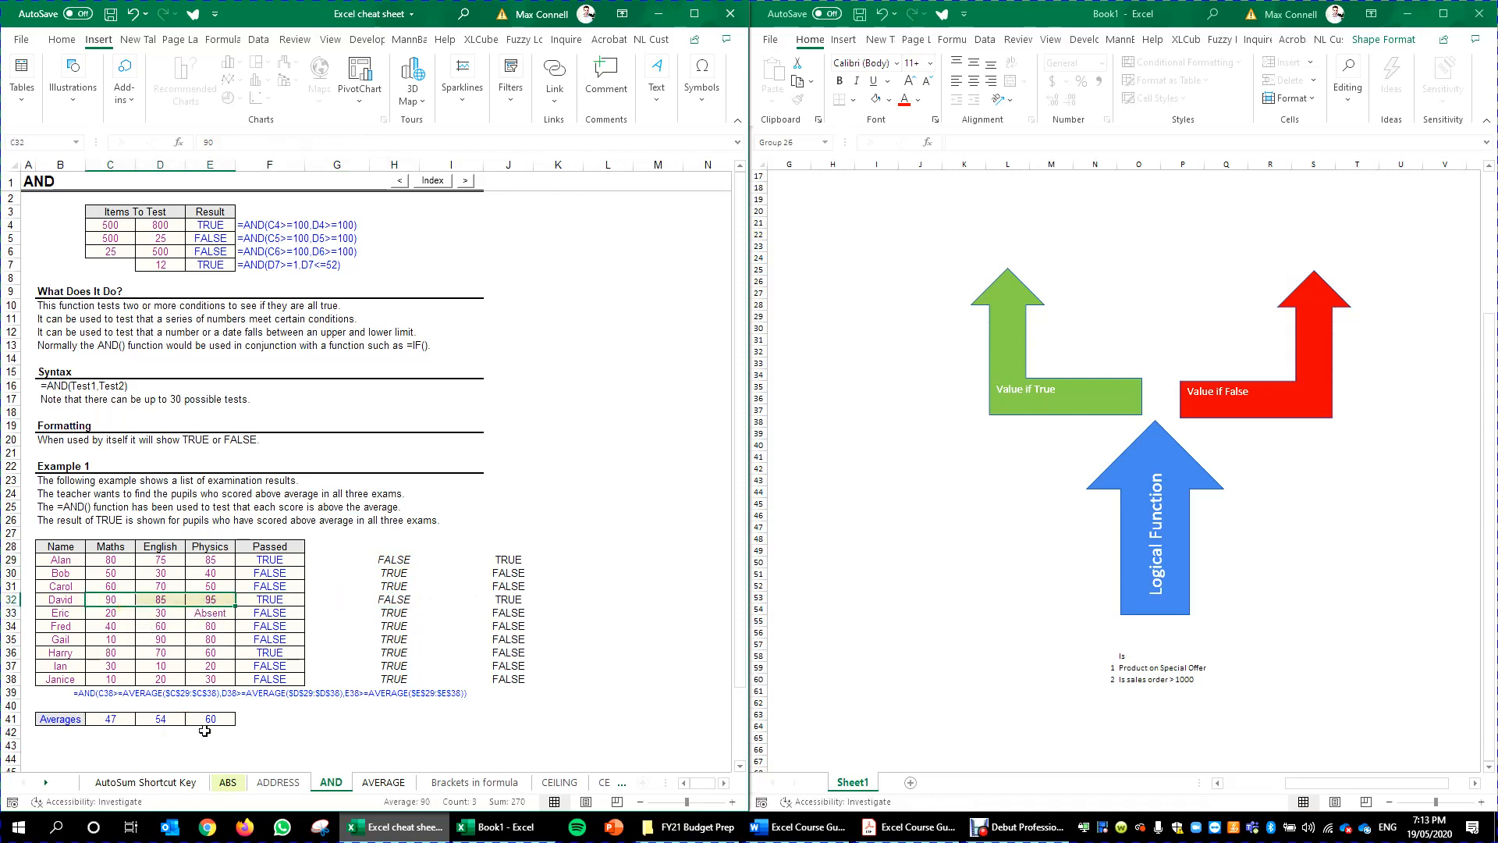
drag(393, 559, 490, 676)
key(Delete)
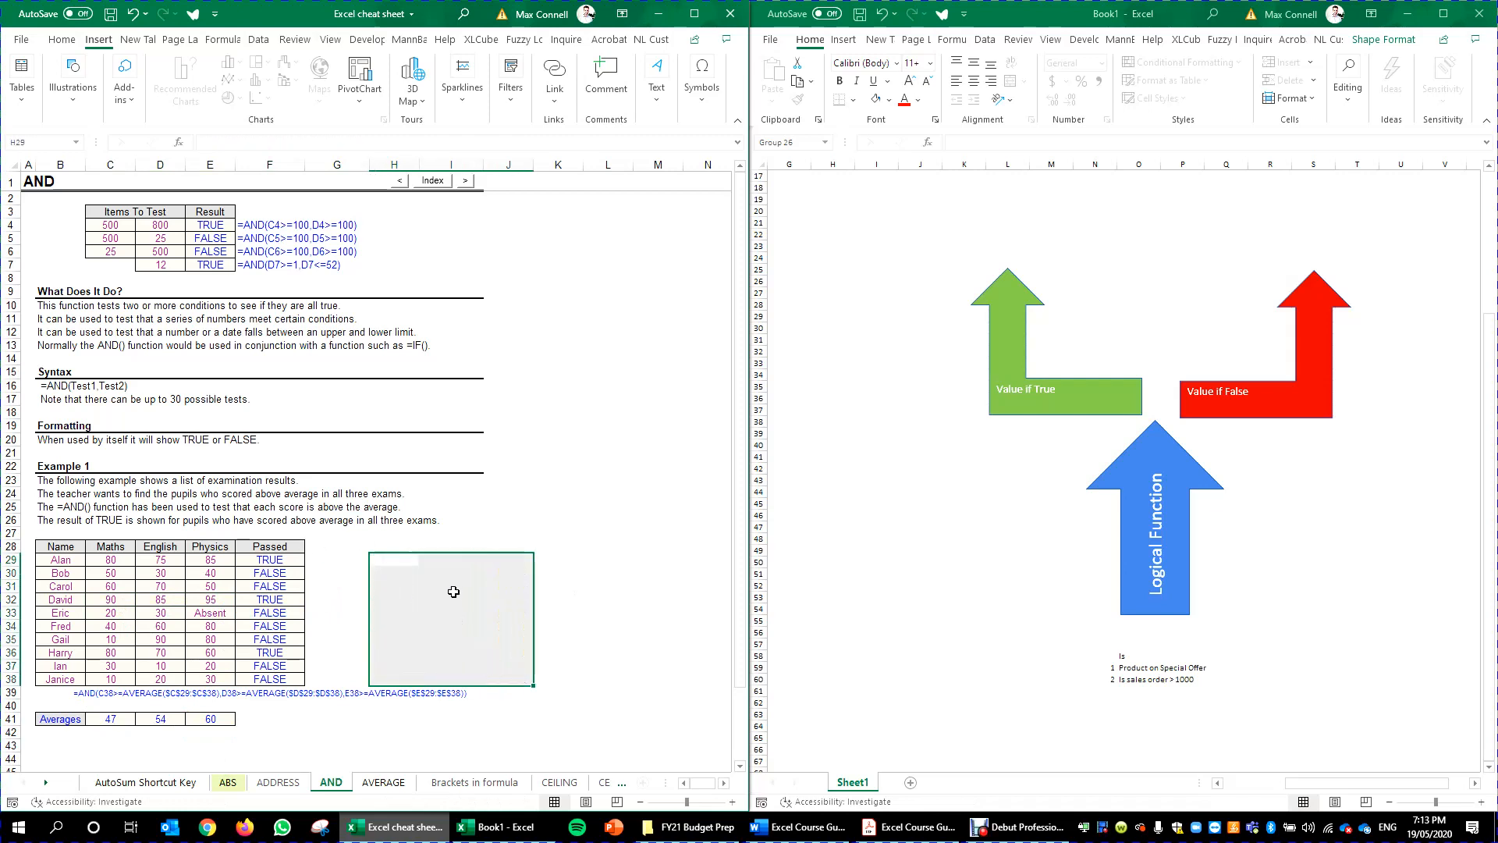
click(453, 591)
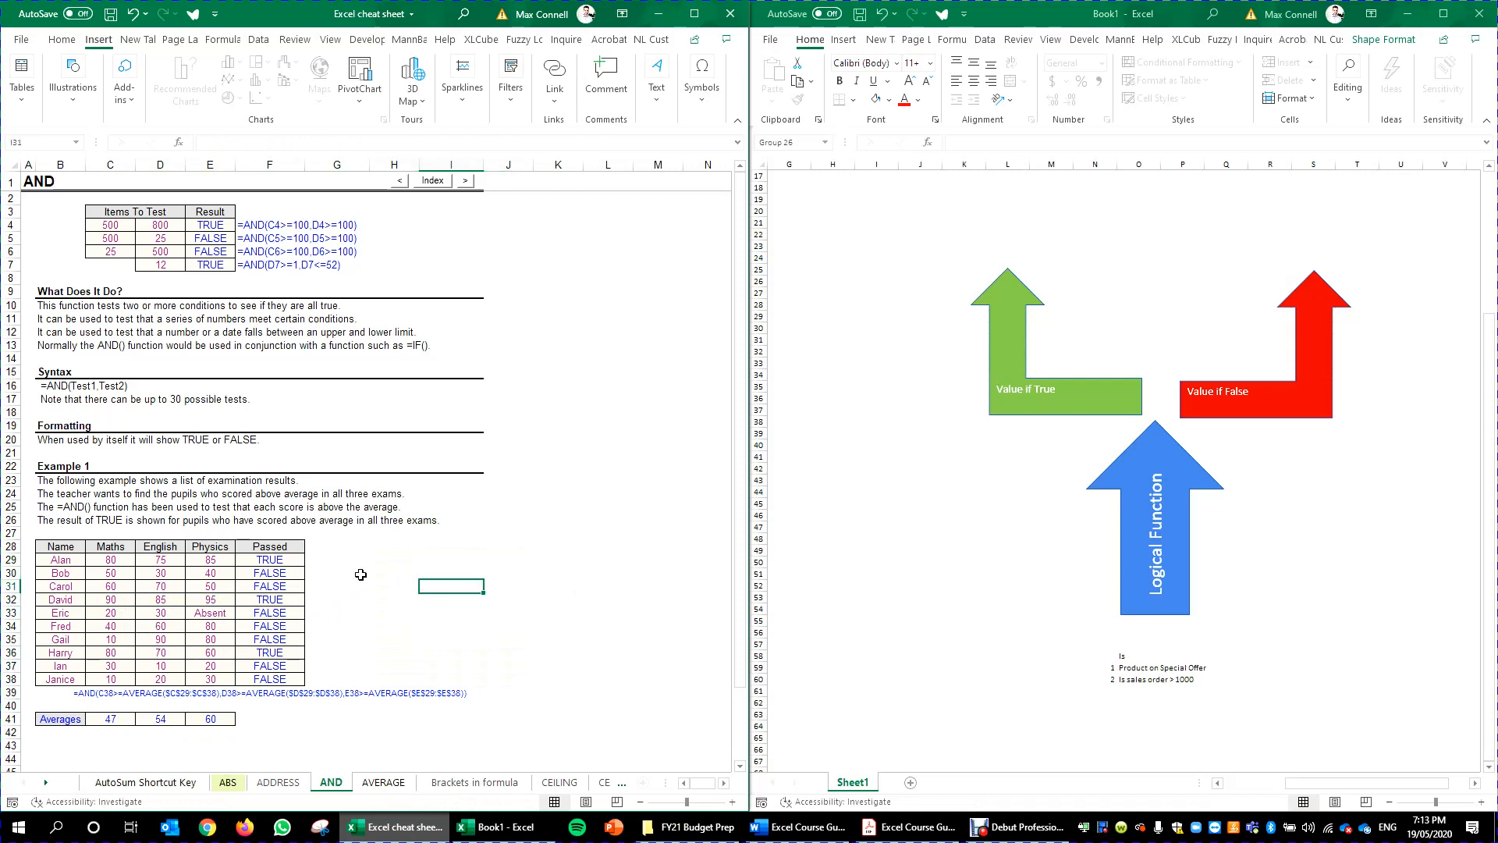
Start an AND formula in H29 whose first condition tests the Maths score against its average, C29>C41.
click(386, 550)
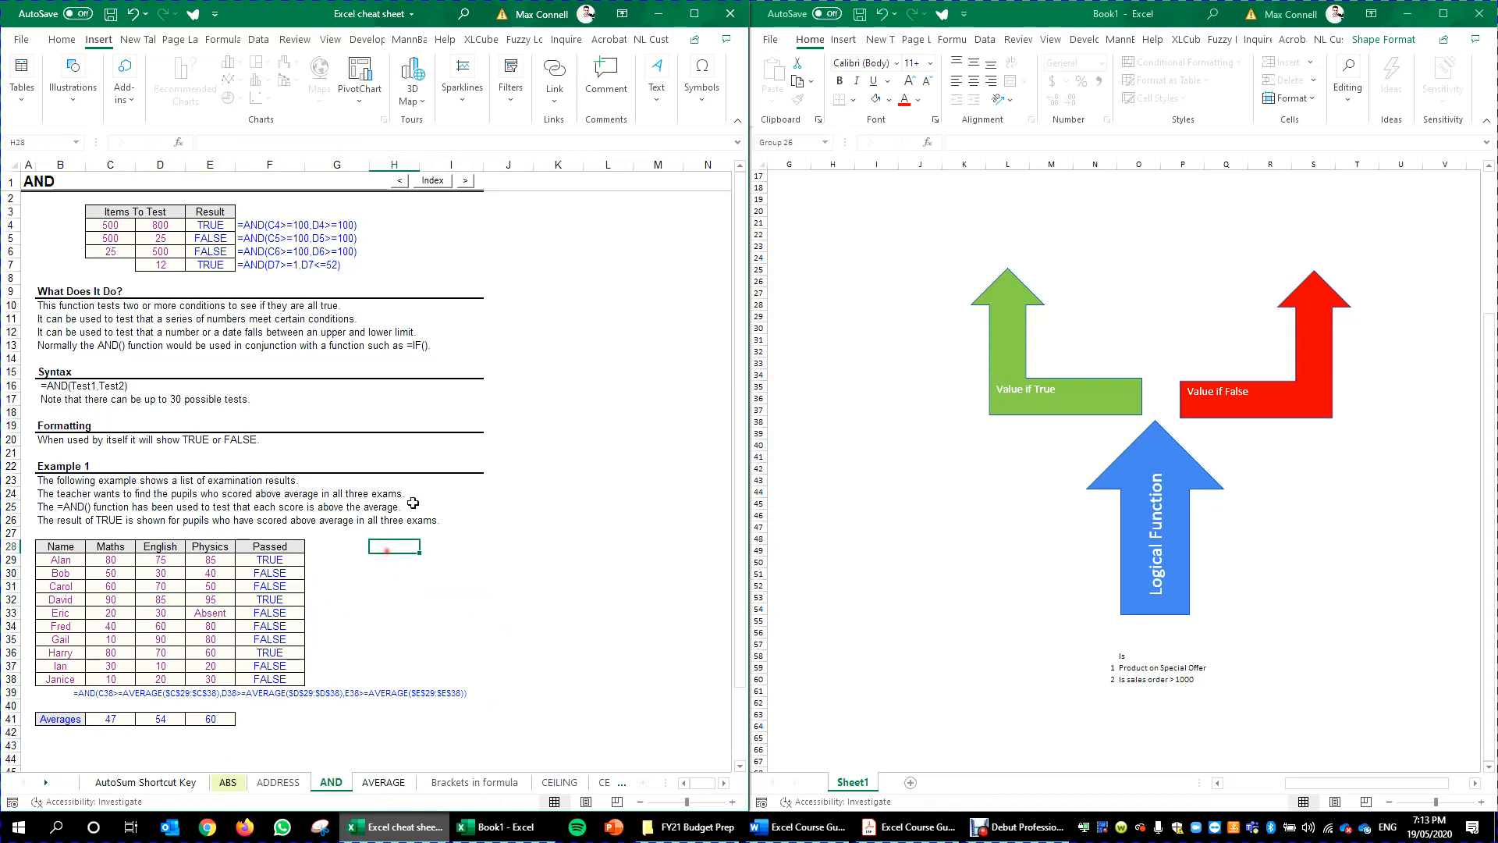
key(Down)
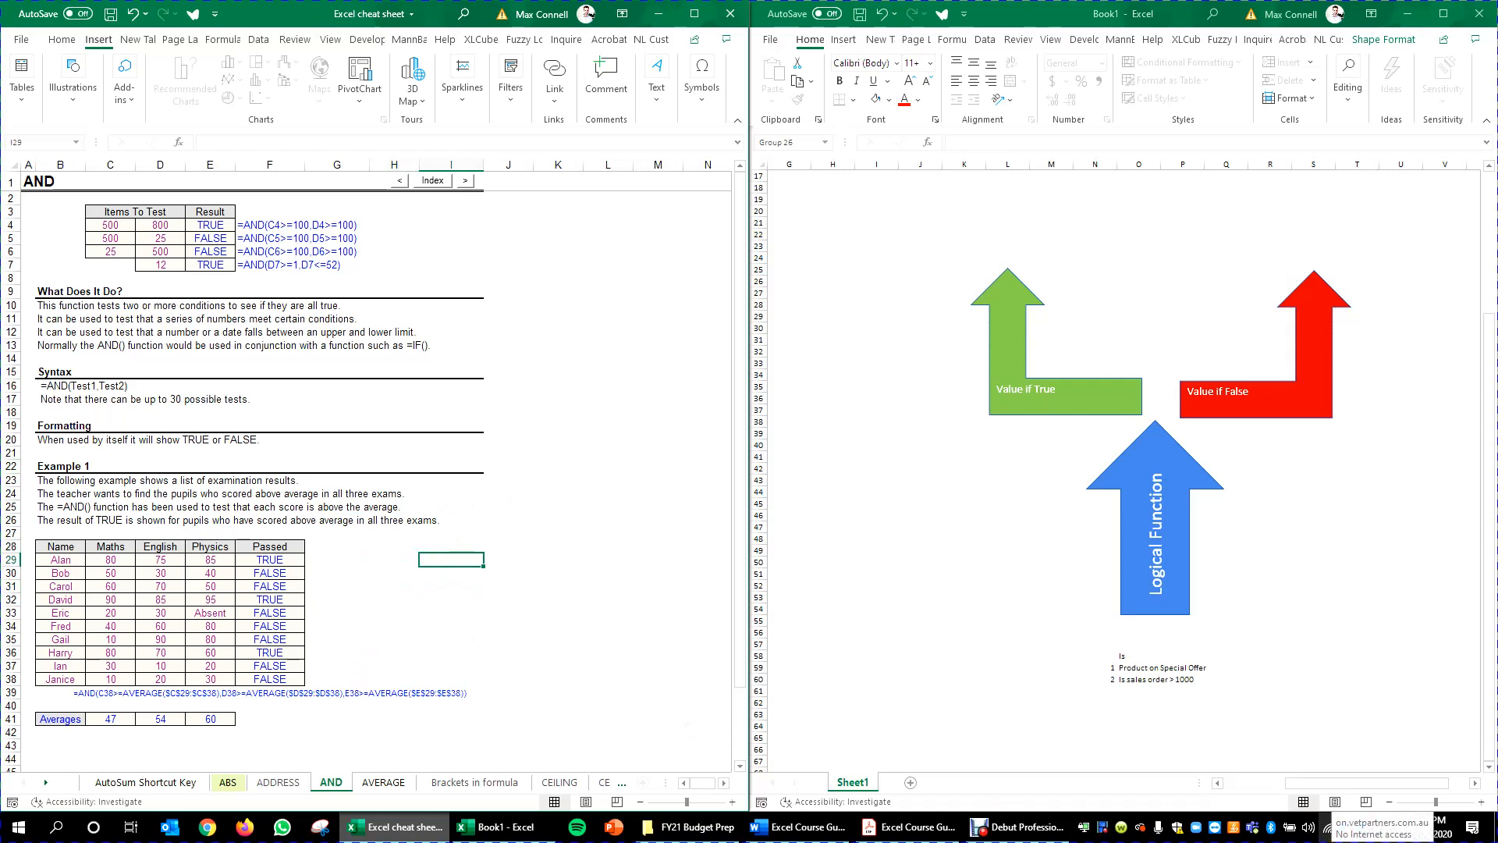
key(Left)
key(Left)
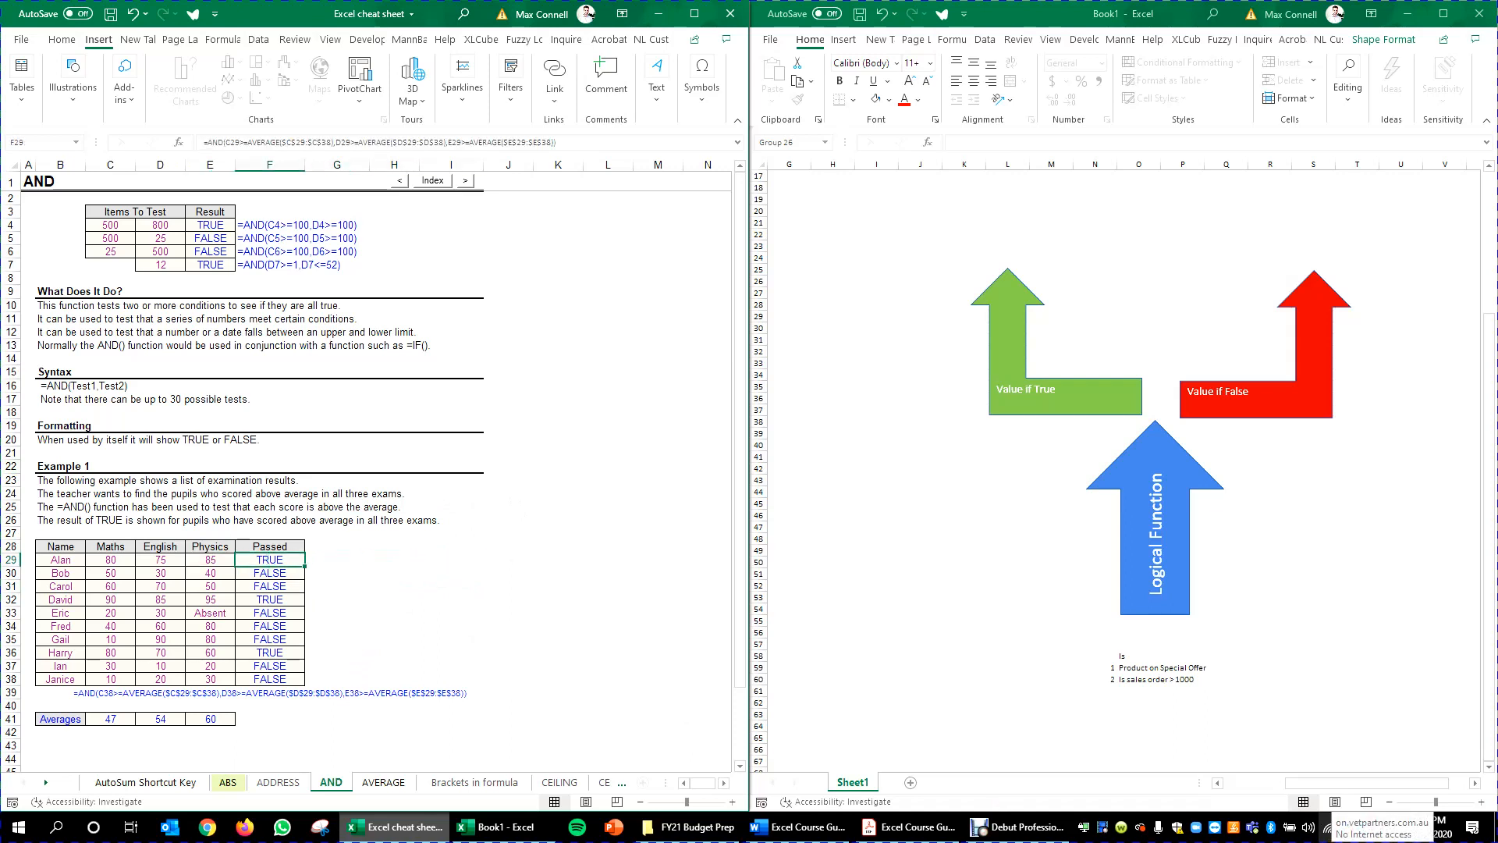
key(Right)
key(Right)
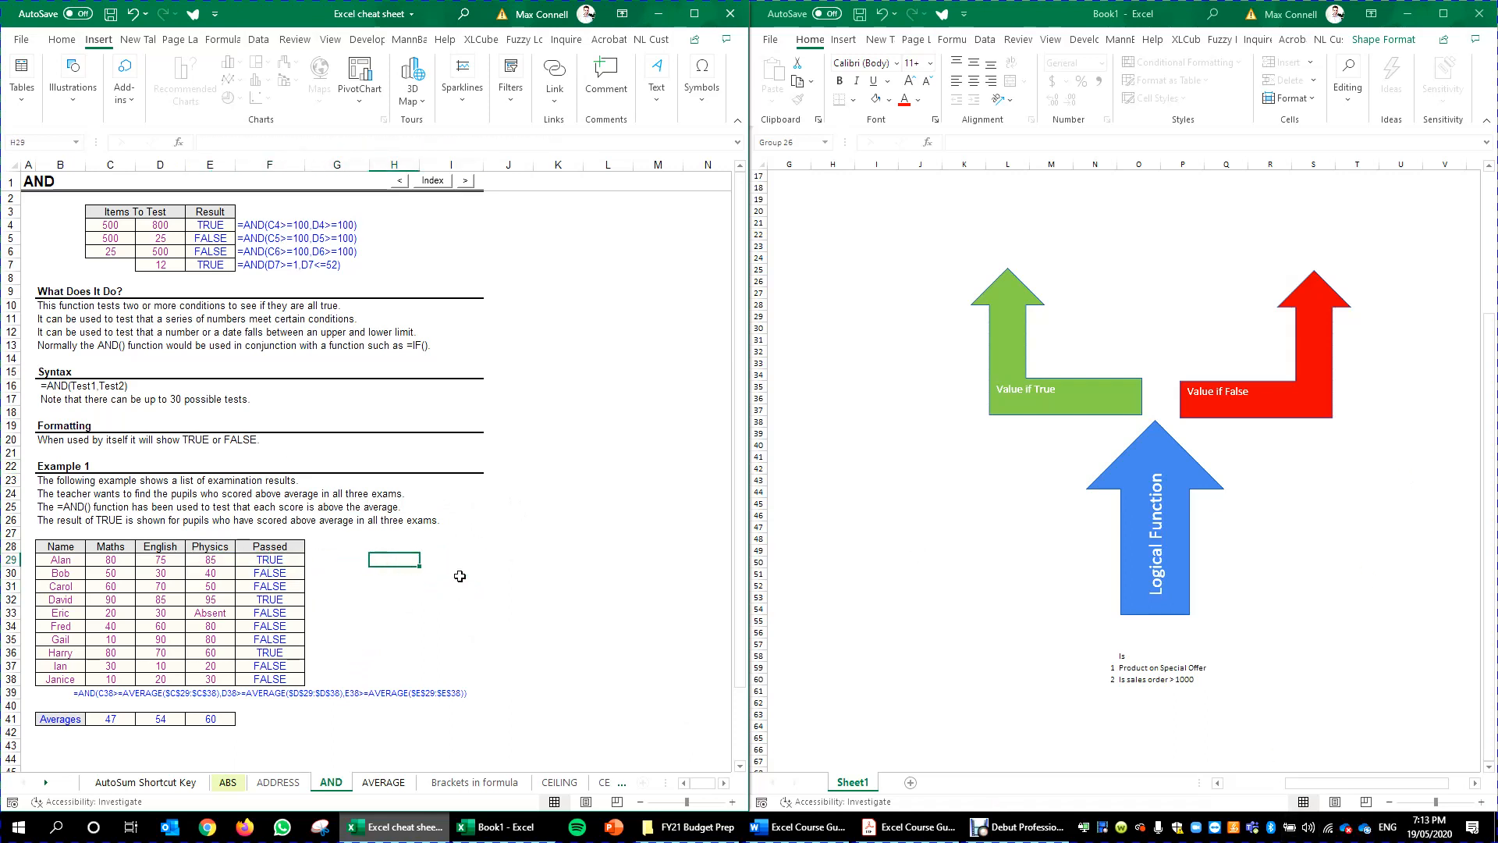
text(=and()
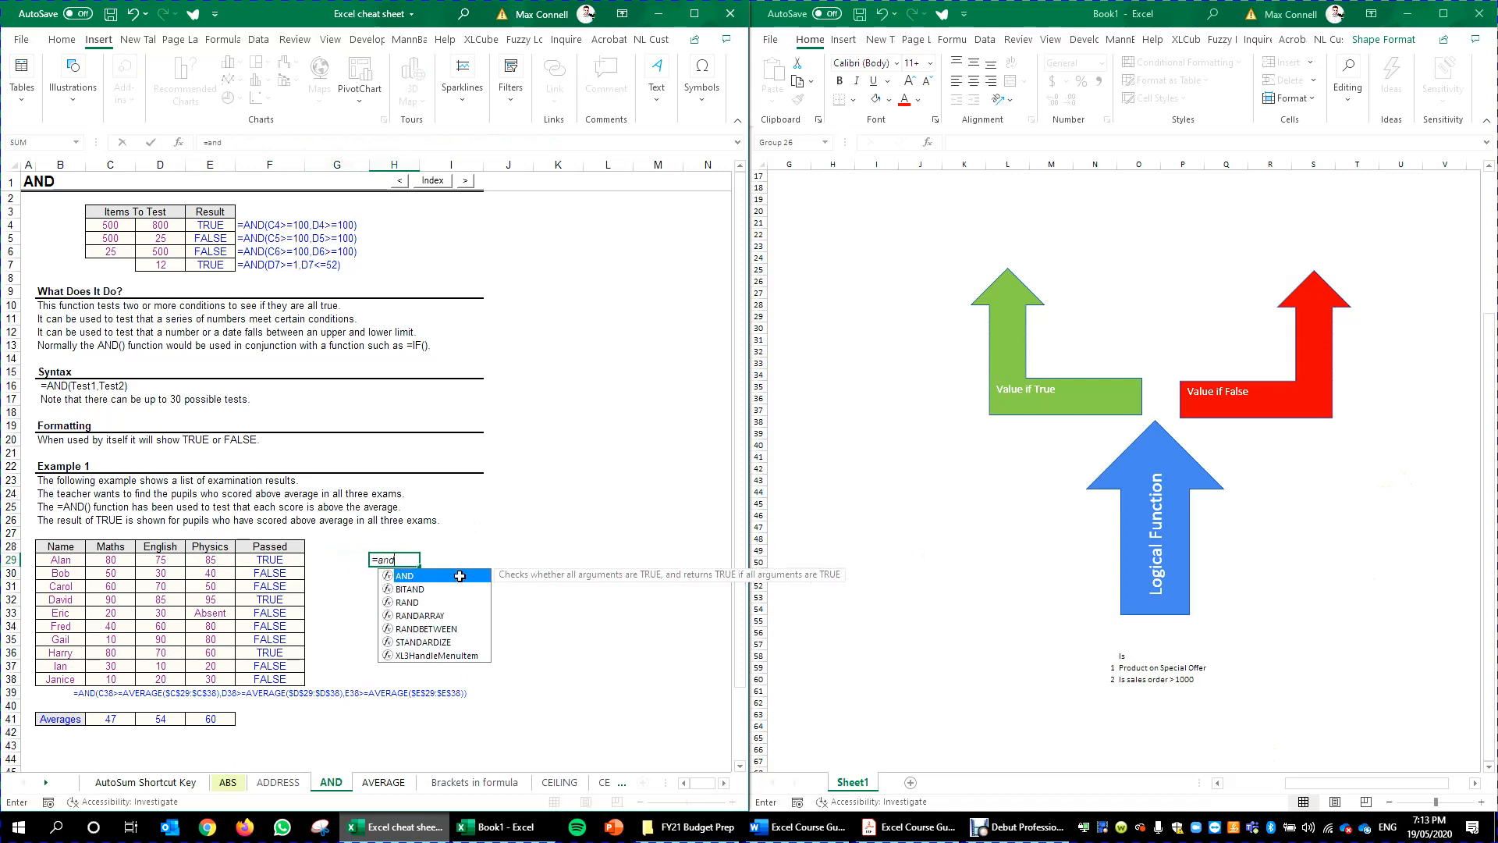
key(Left)
key(Left)
key(Left)
key(Left)
key(Left)
text(>)
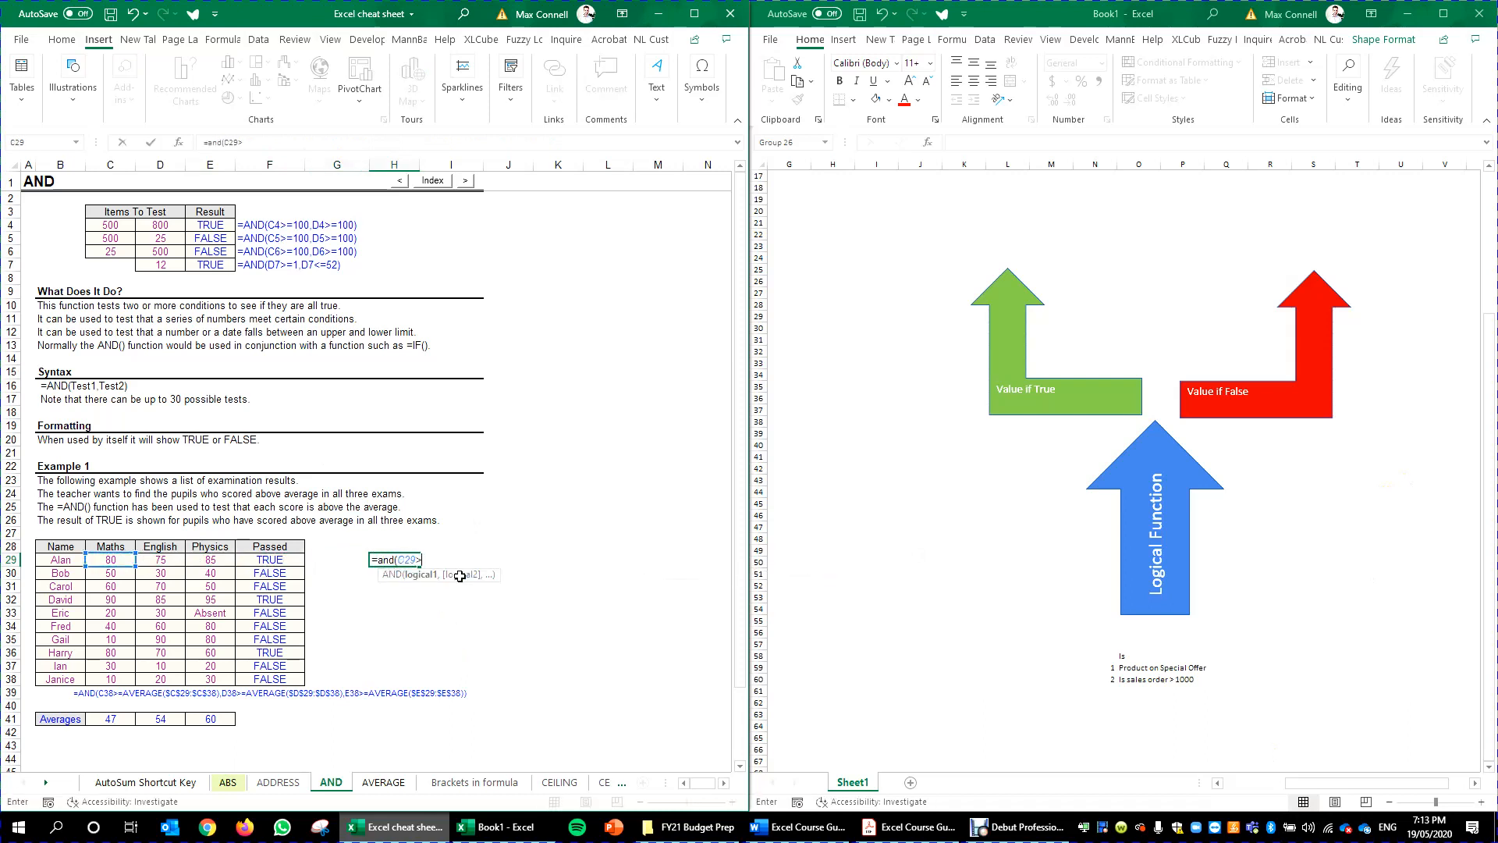
click(100, 717)
text(,)
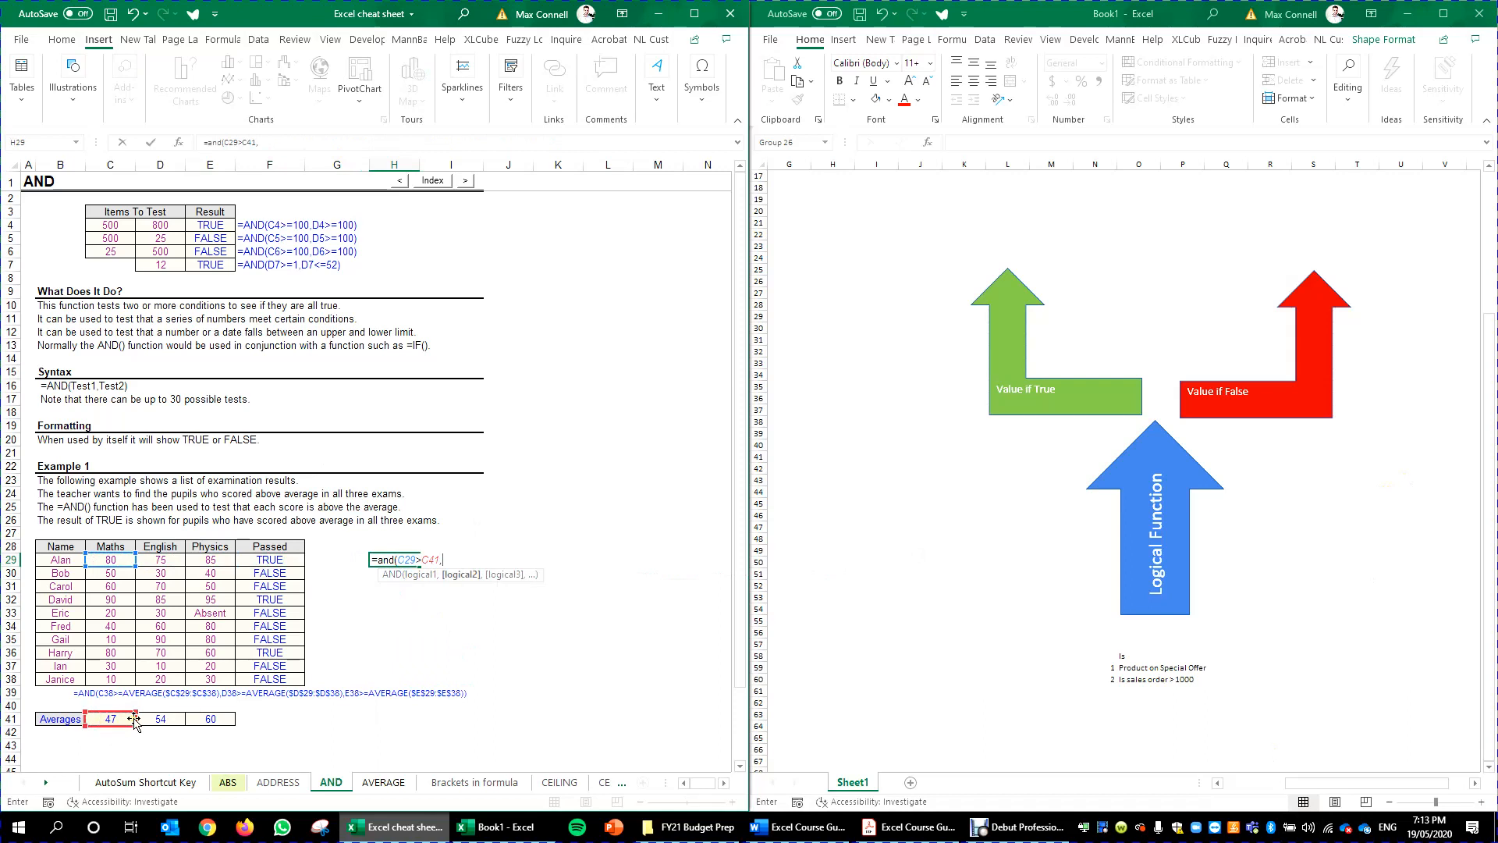
Complete H29's AND formula with the English condition D29>D41 and the Physics condition E29>E41.
text(a)
key(BackSpace)
click(160, 558)
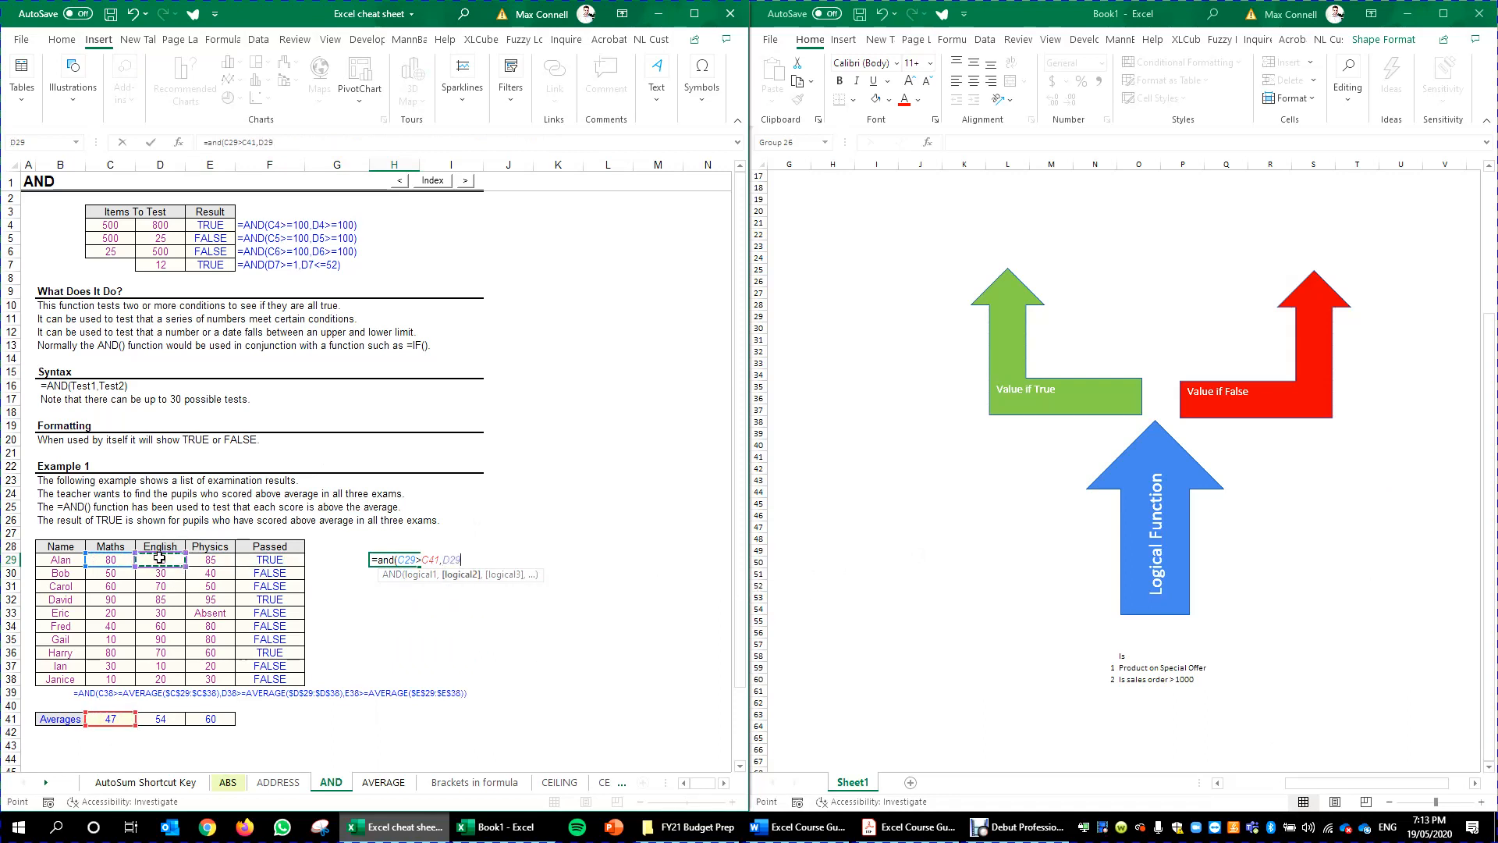
text(>)
click(159, 717)
text(,)
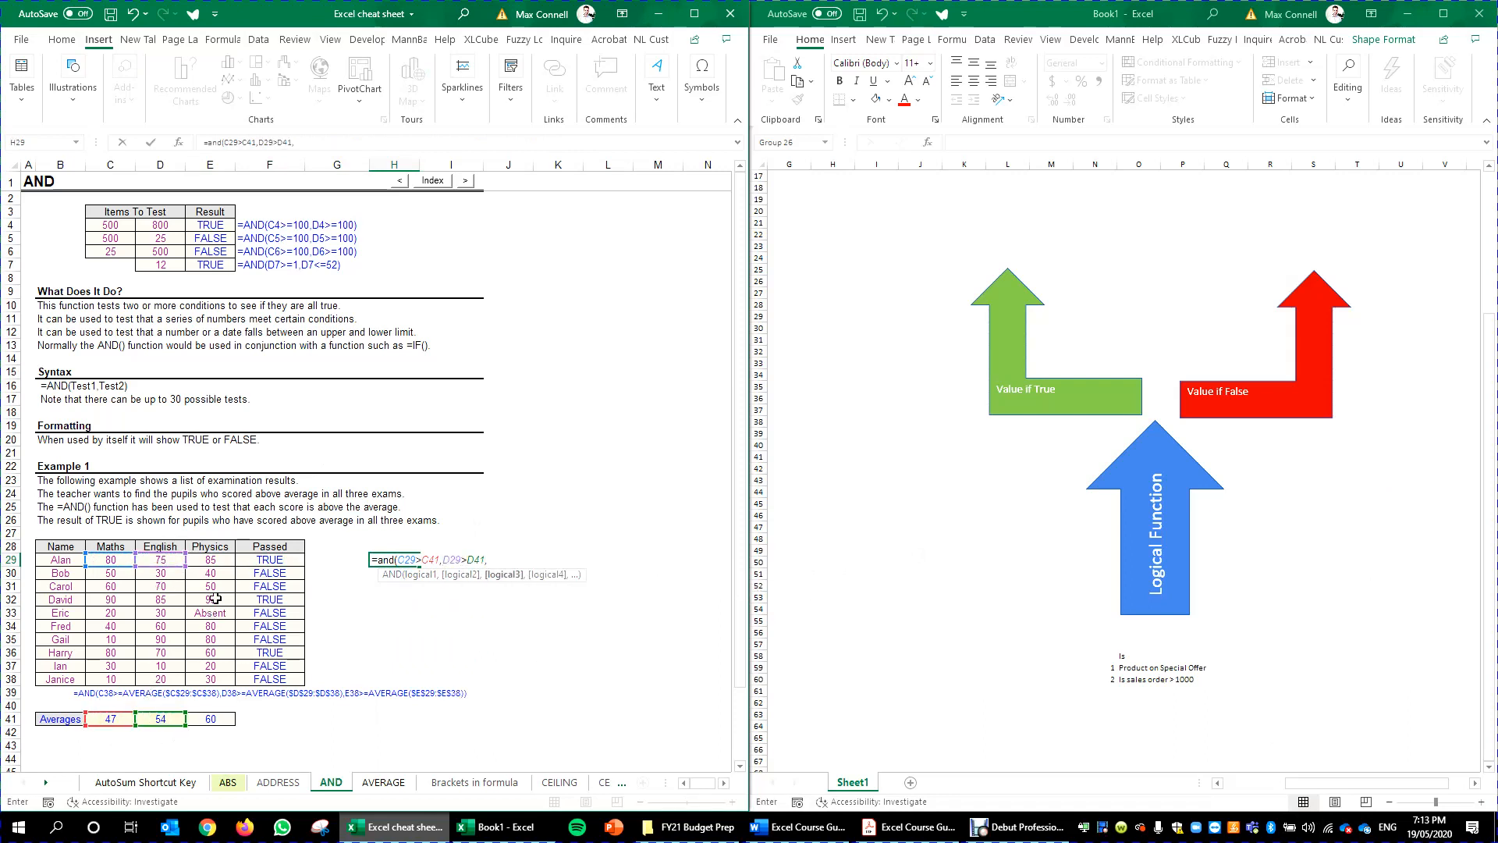
click(219, 561)
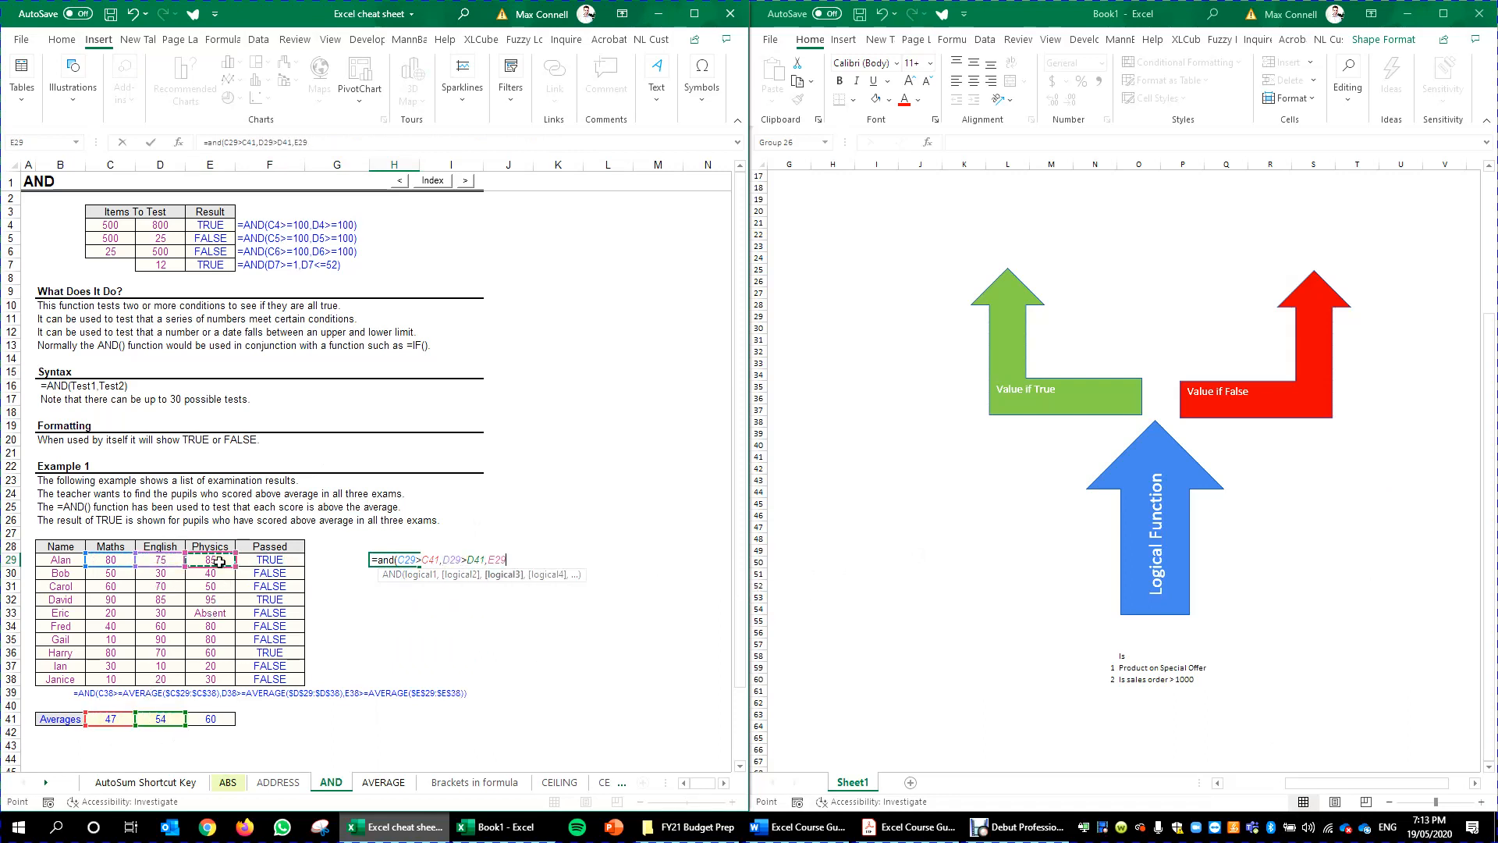
click(217, 718)
text())
key(ctrl+Return)
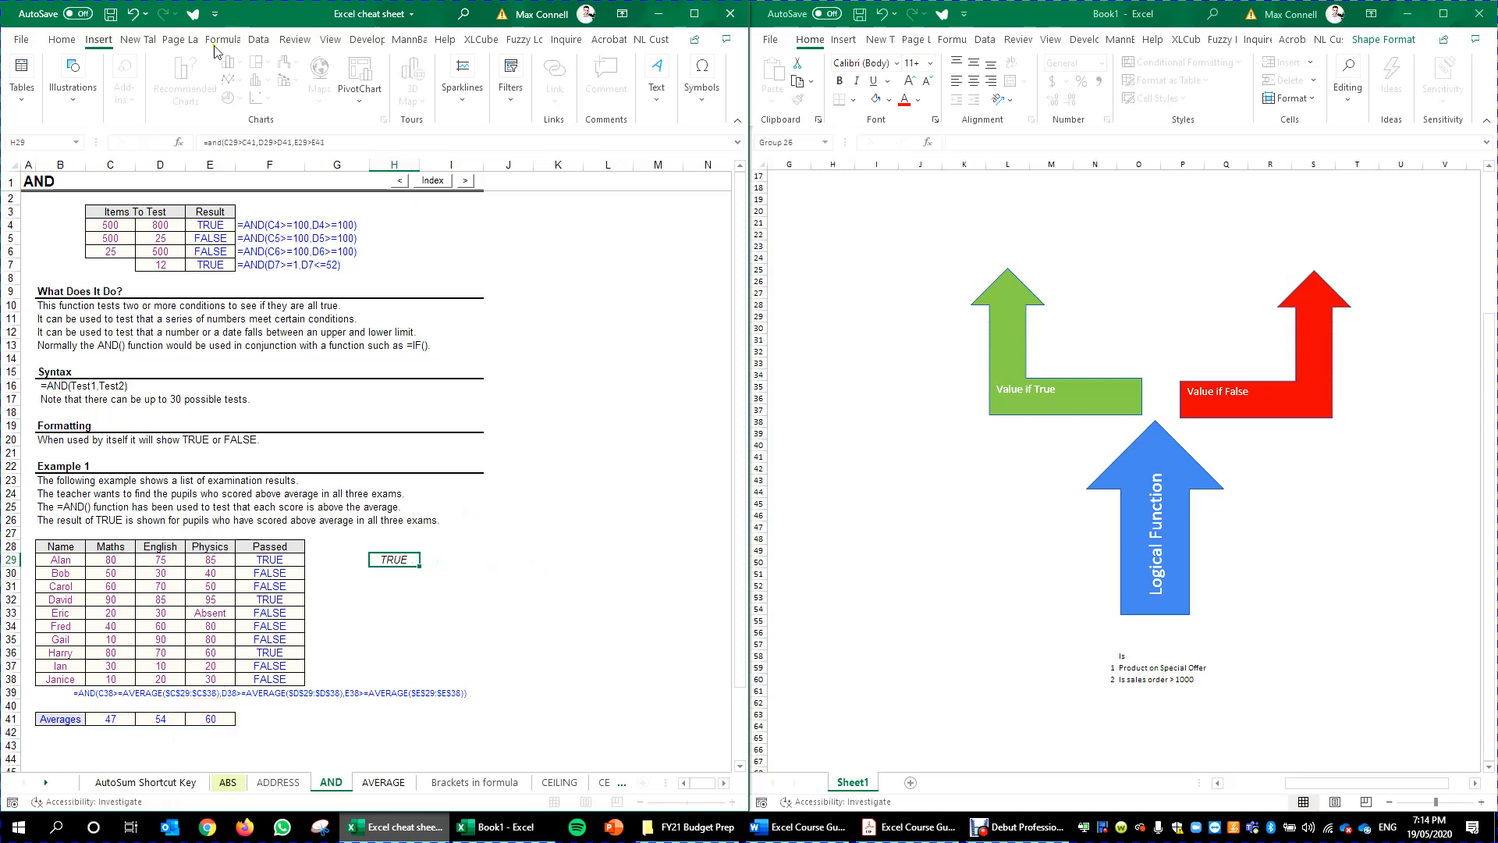
Wrap H29's AND formula in an IF that returns 100 if true and 0 if false.
click(207, 142)
text(if(AND)
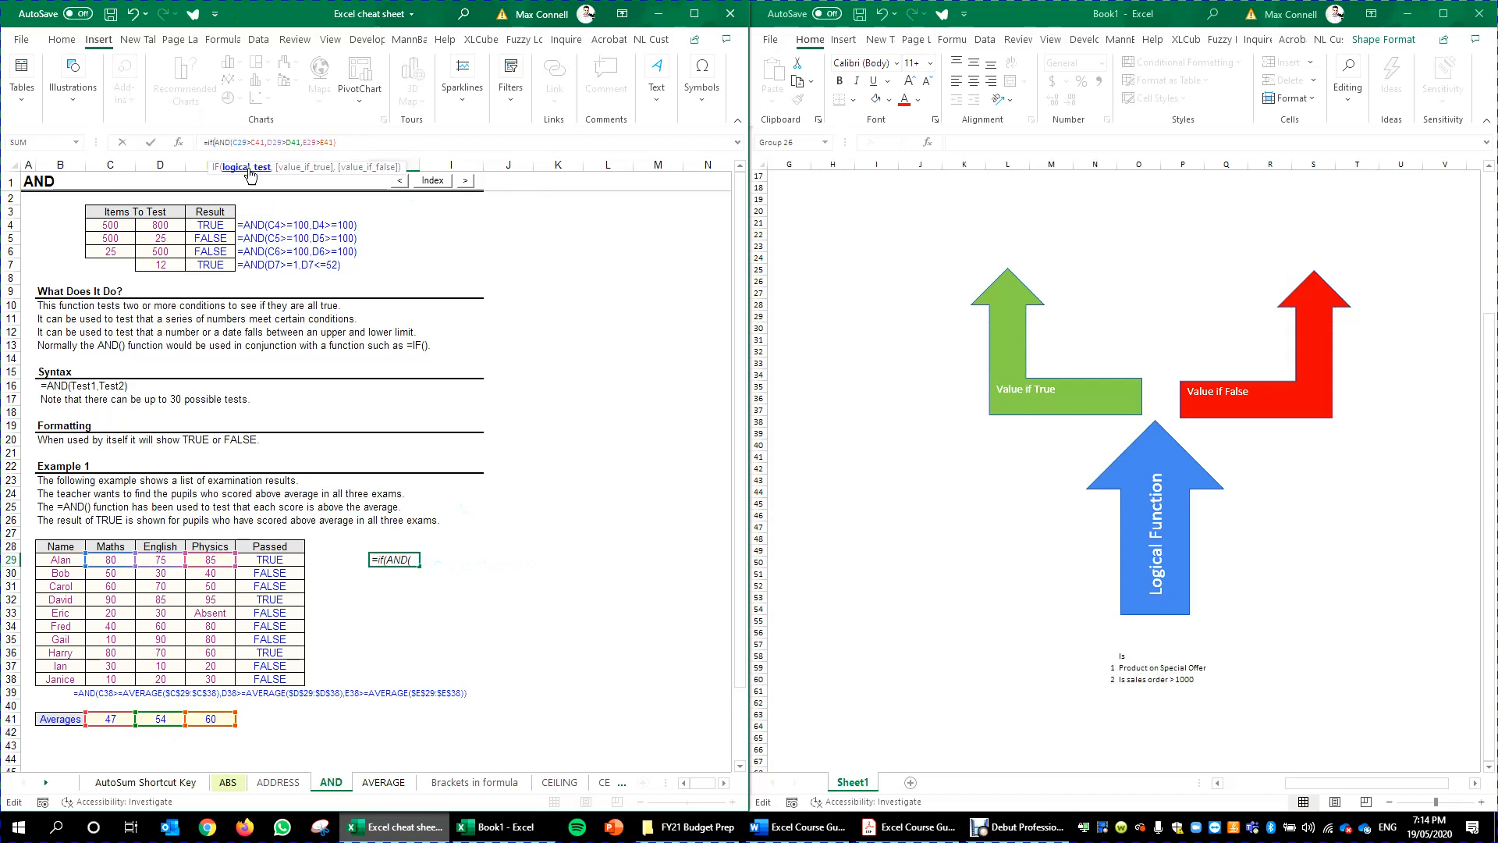
key(End)
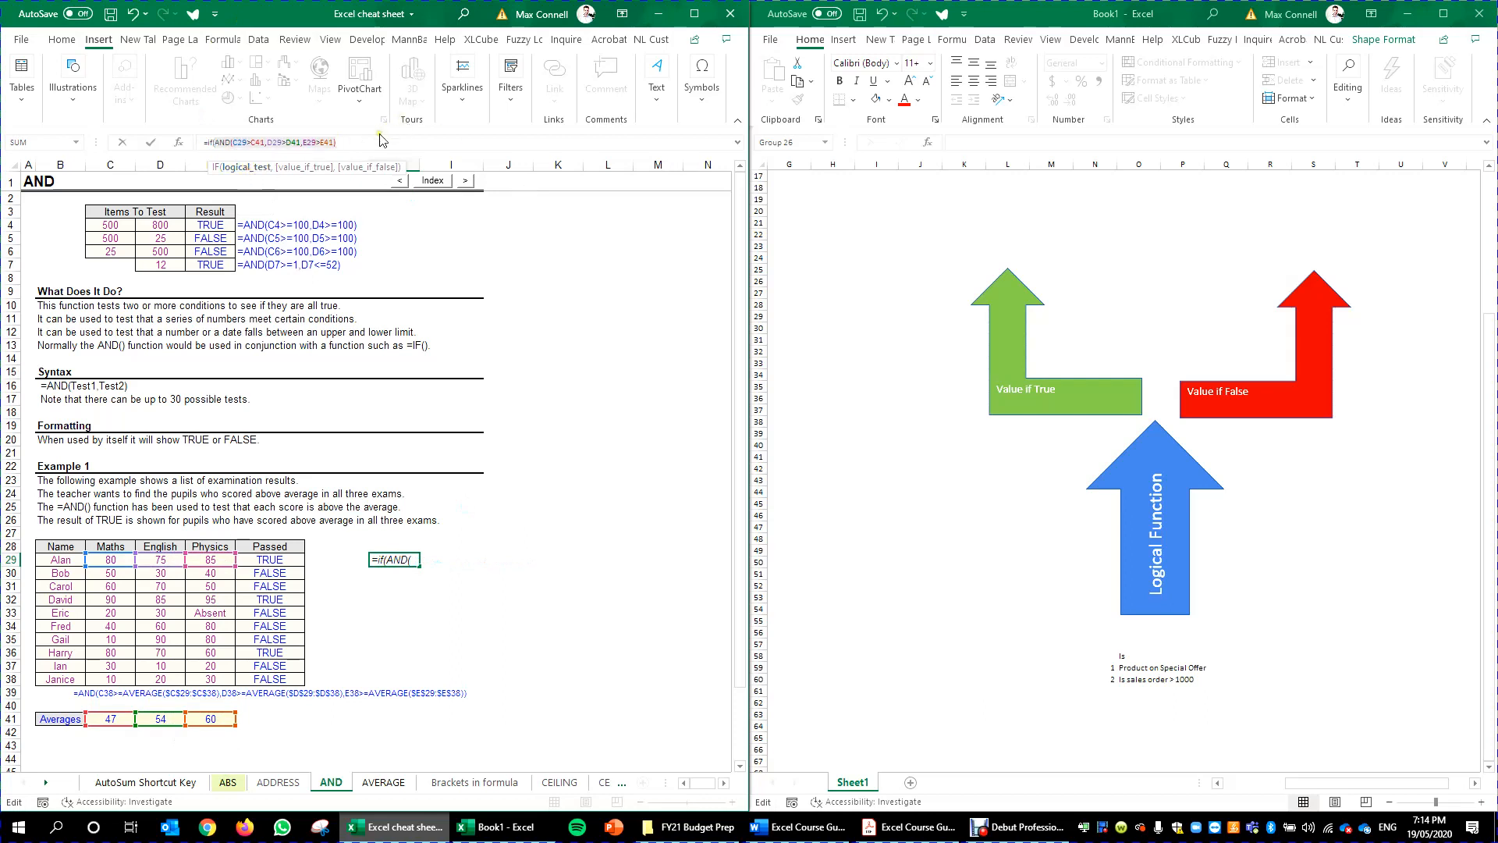
text(,)
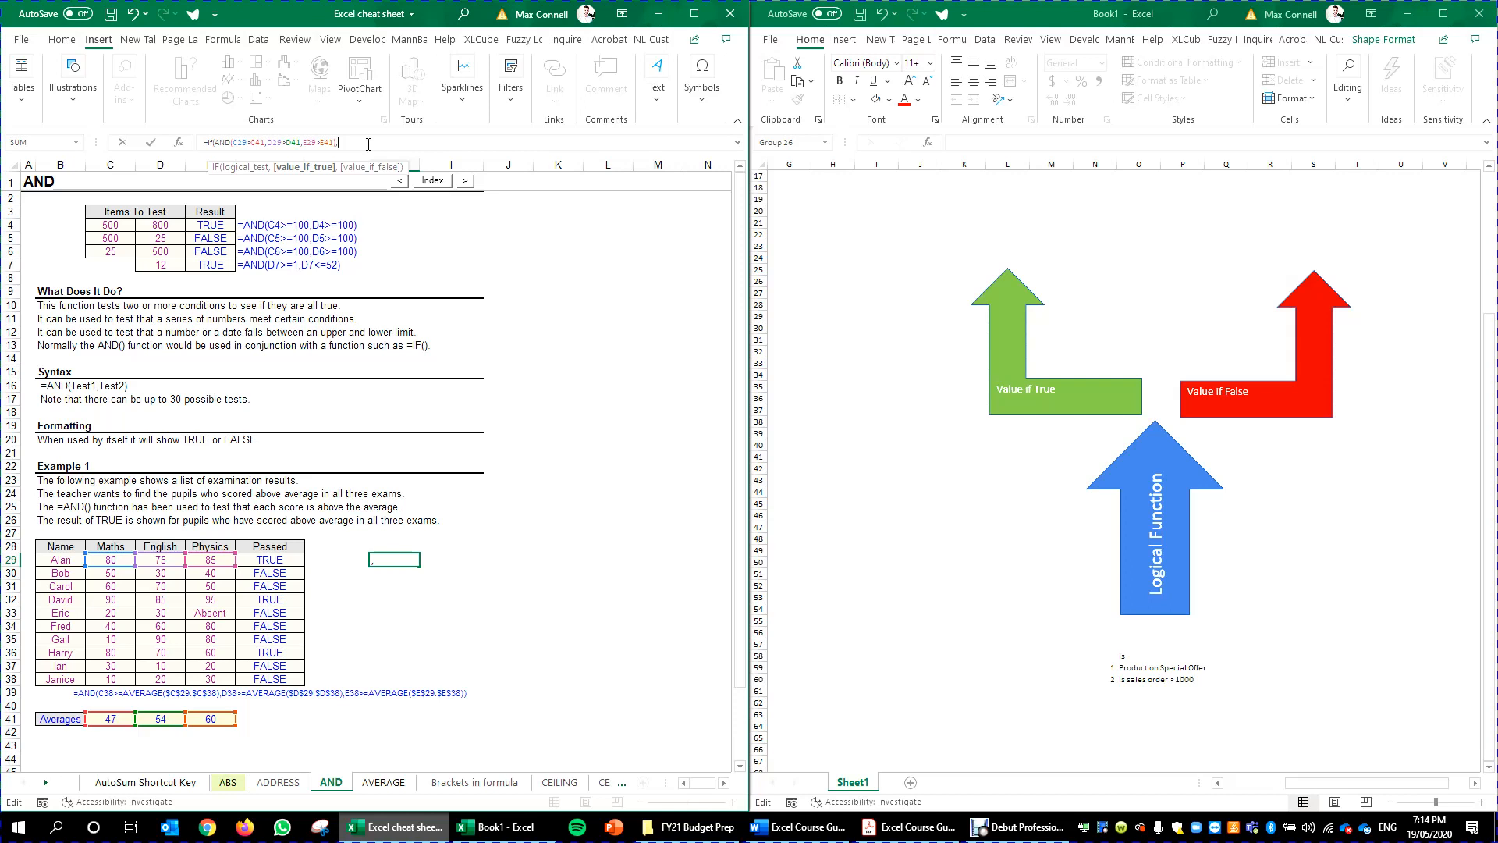
text(100,0))
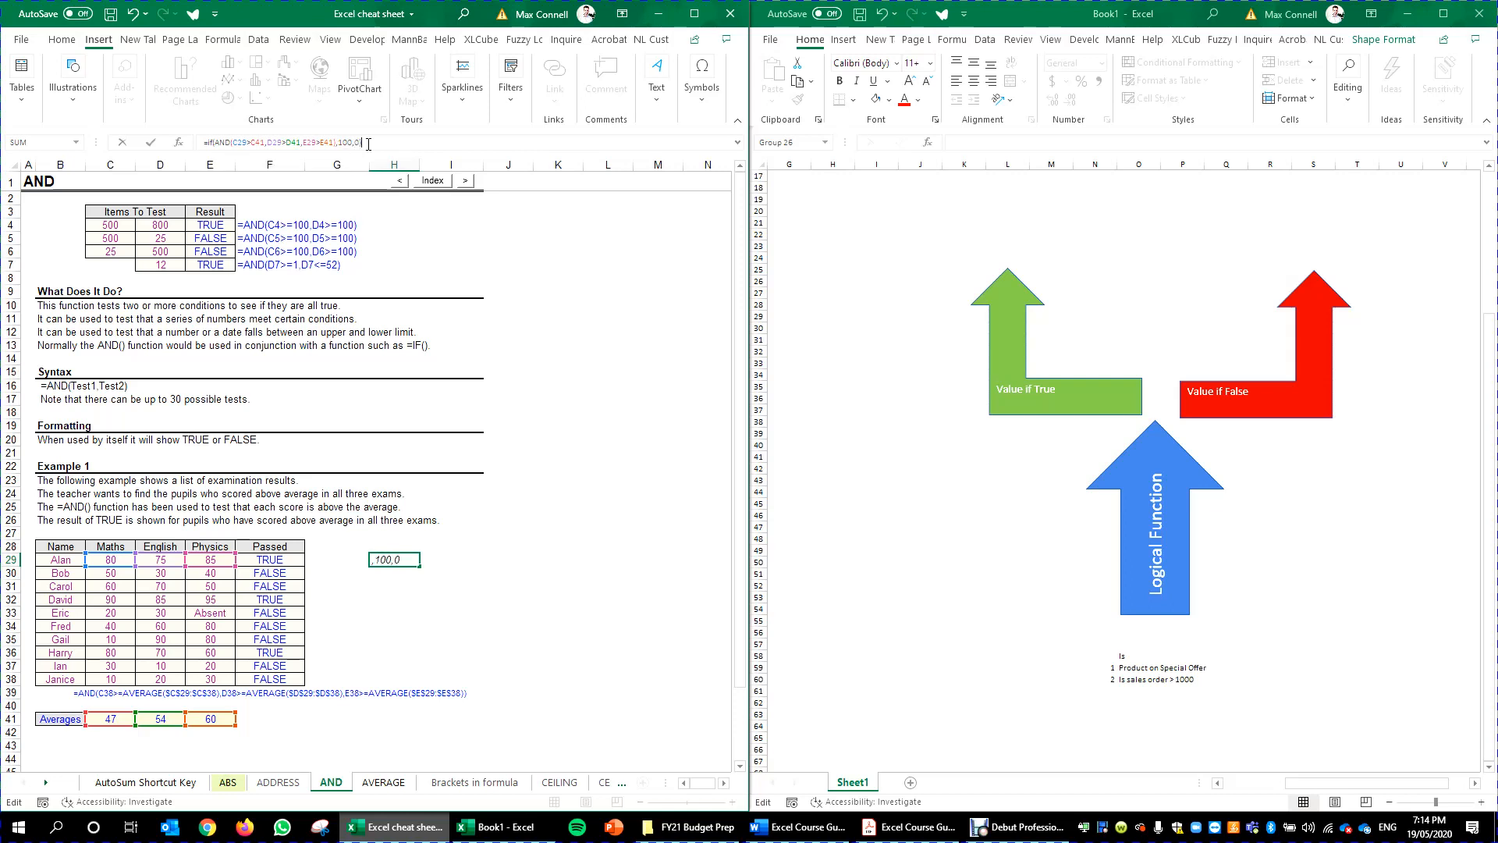
key(ctrl+Return)
Make the average references in H29 absolute as $C$41, $D$41 and $E$41, and fill the formula down through H38.
drag(425, 572, 418, 679)
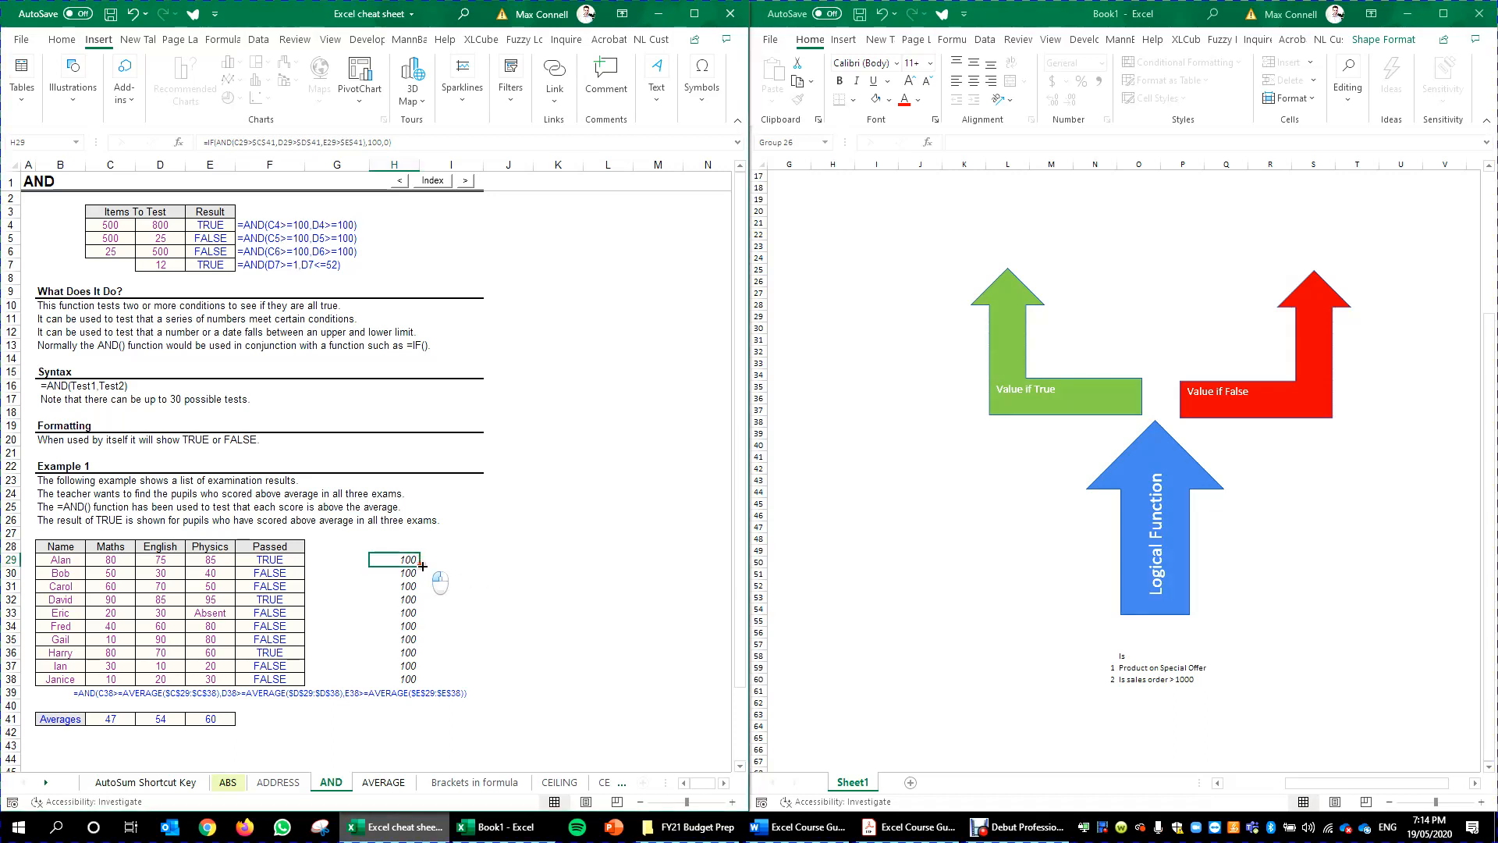
double_click(420, 567)
click(406, 572)
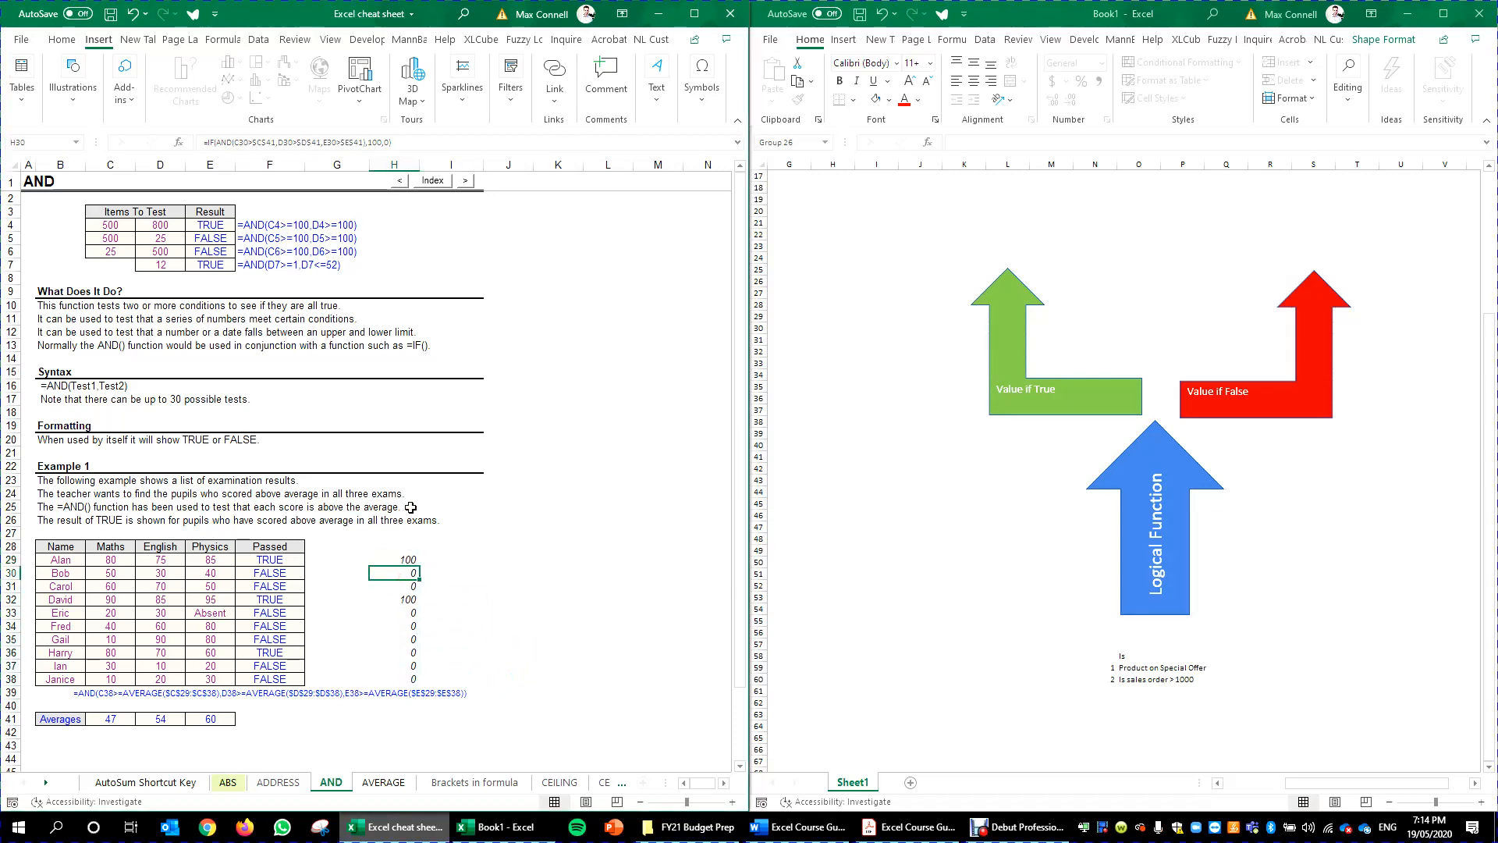
Add an AutoSum total of H29:H38 in cell H39.
click(397, 695)
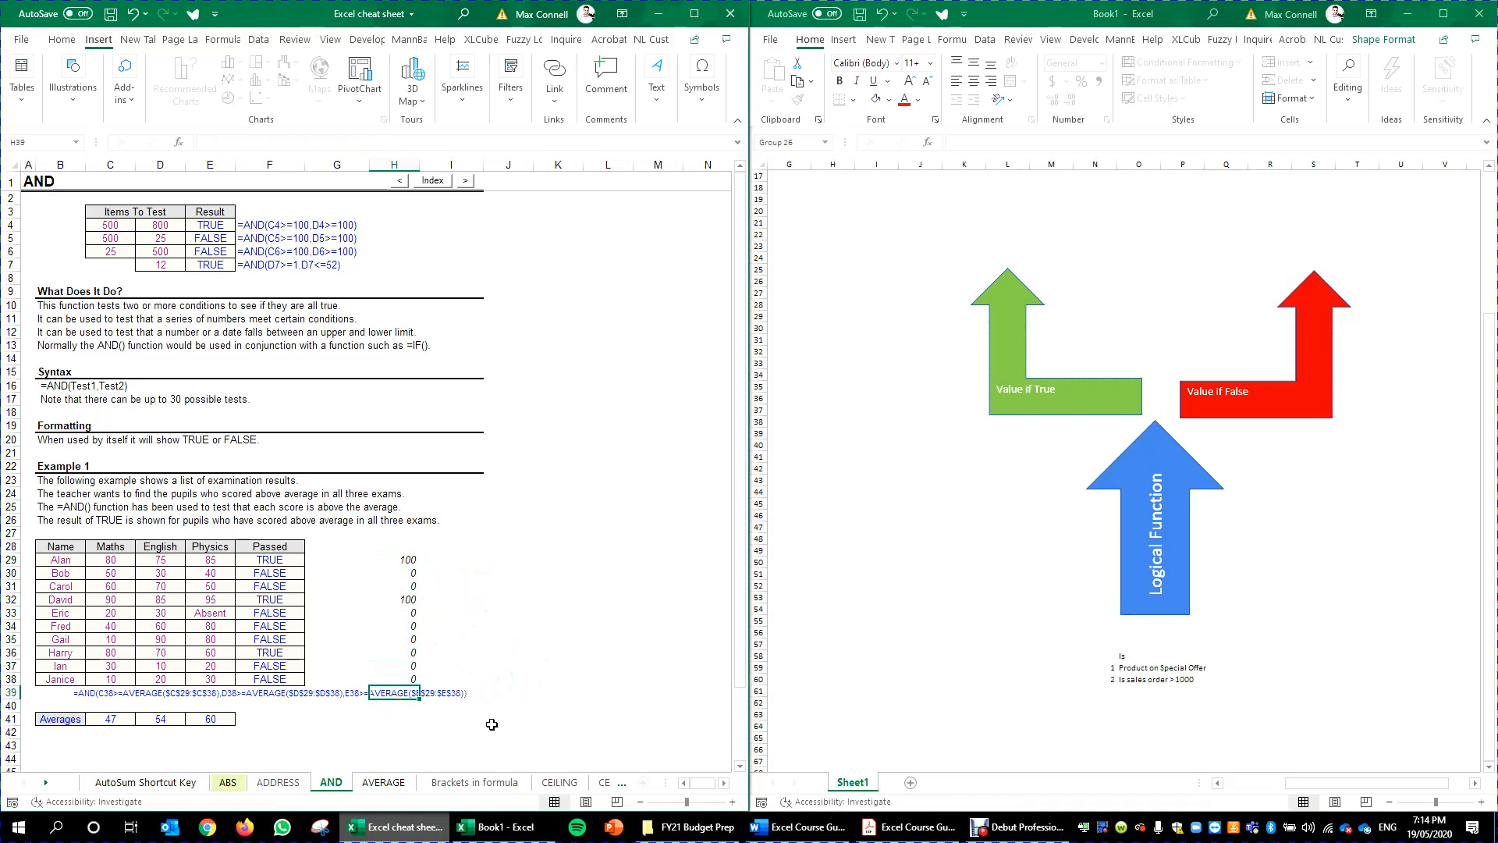
key(alt+equal)
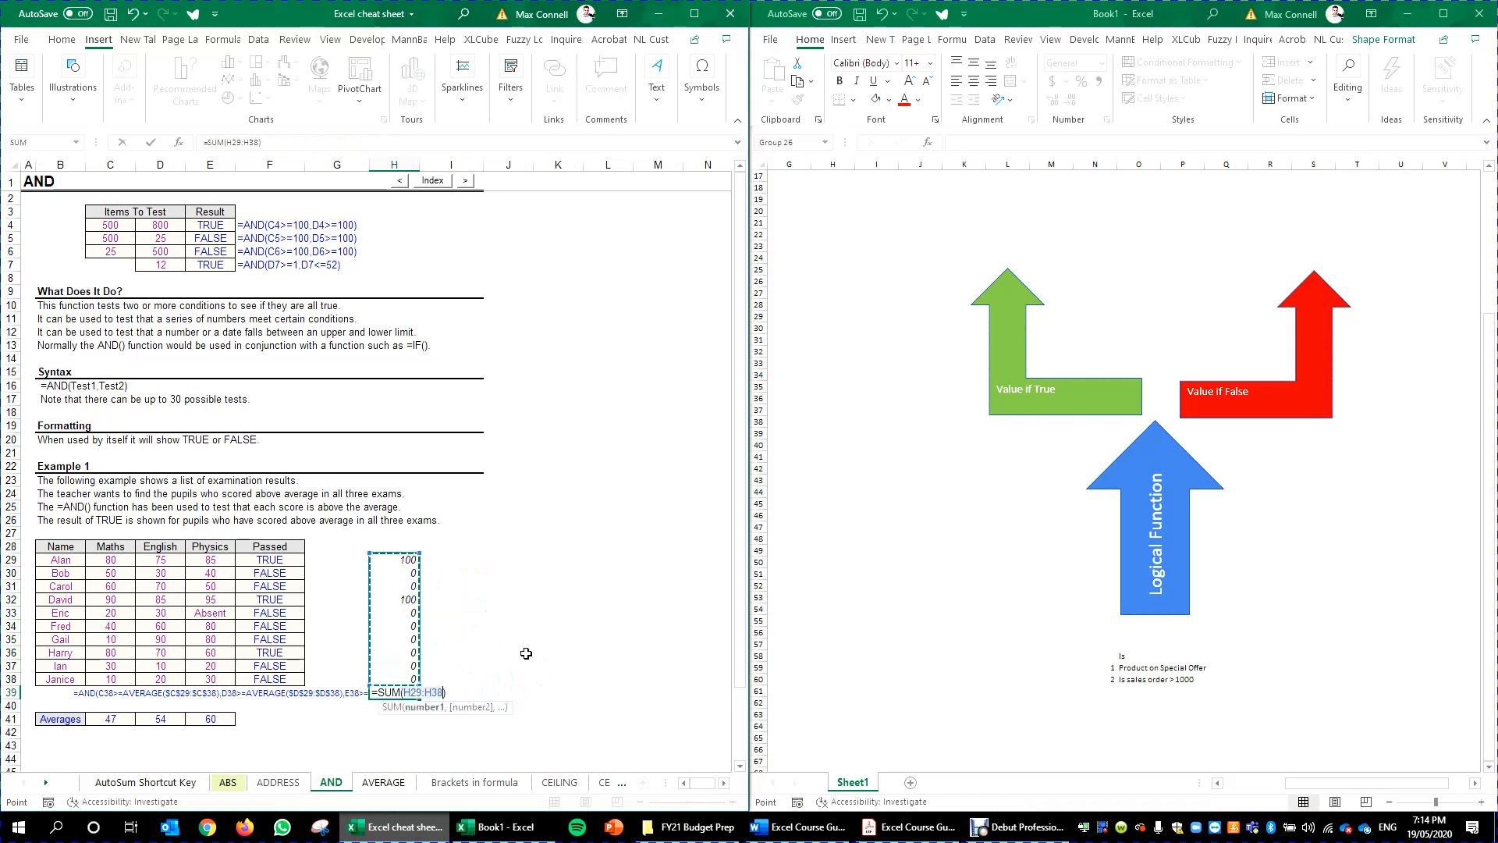
key(Return)
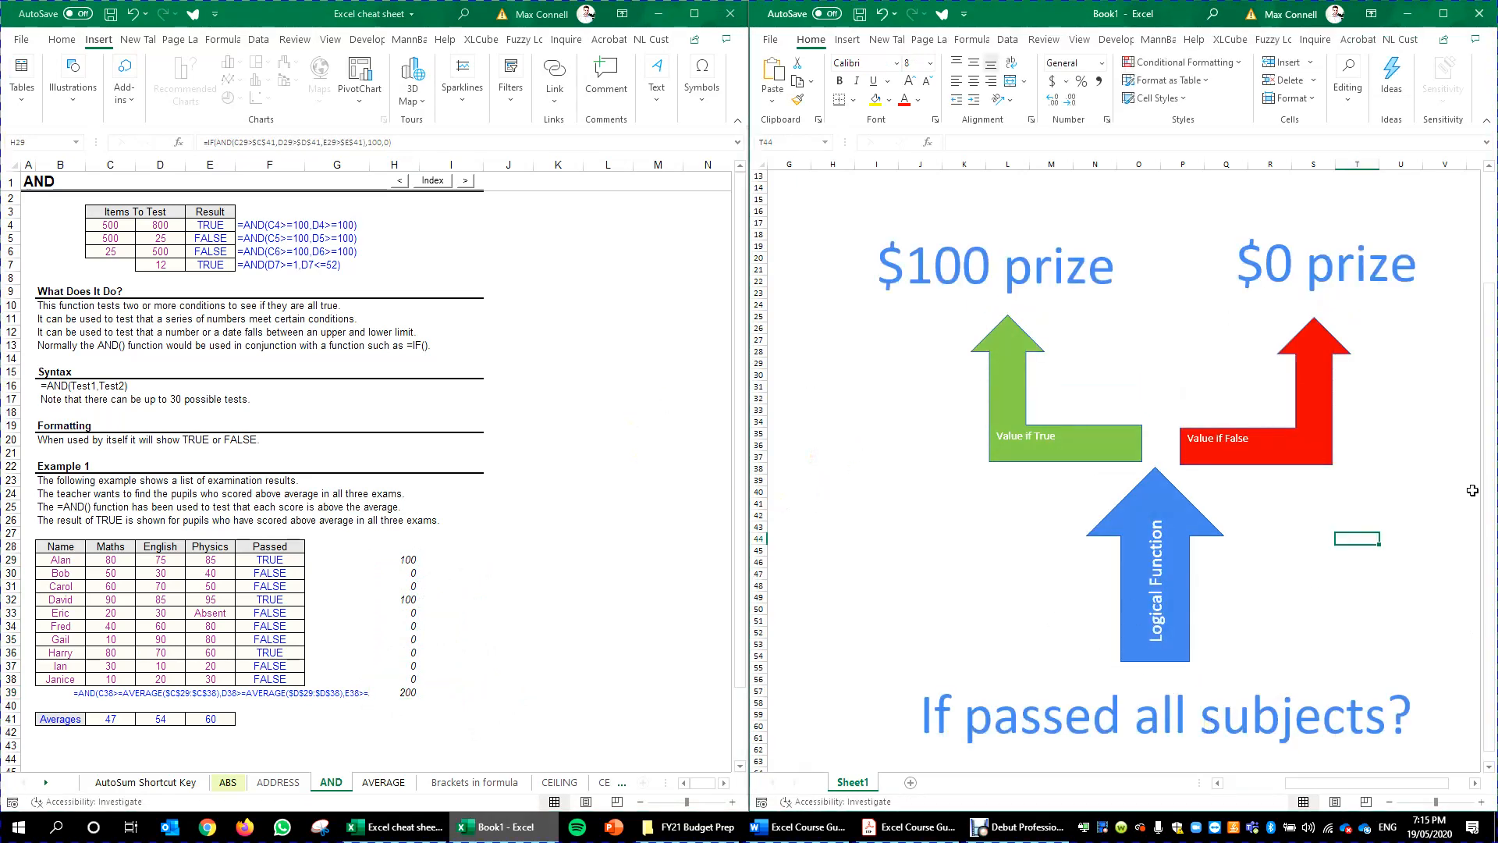
In Book1, examine the diagram's "If passed all subjects?" test and its value-if-true branch leading to the $100 prize.
click(1022, 734)
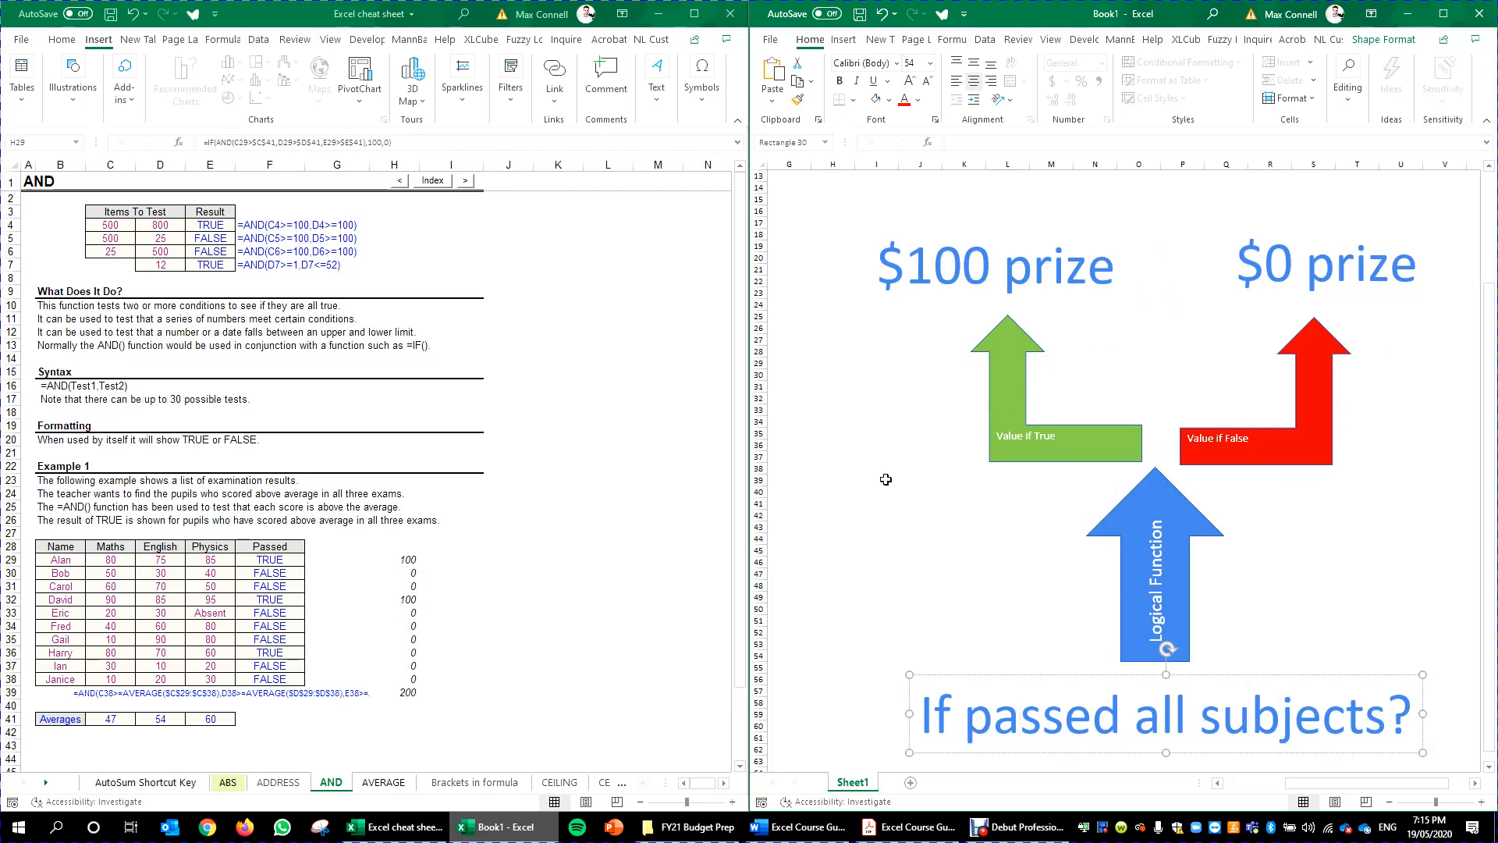
click(905, 532)
click(999, 461)
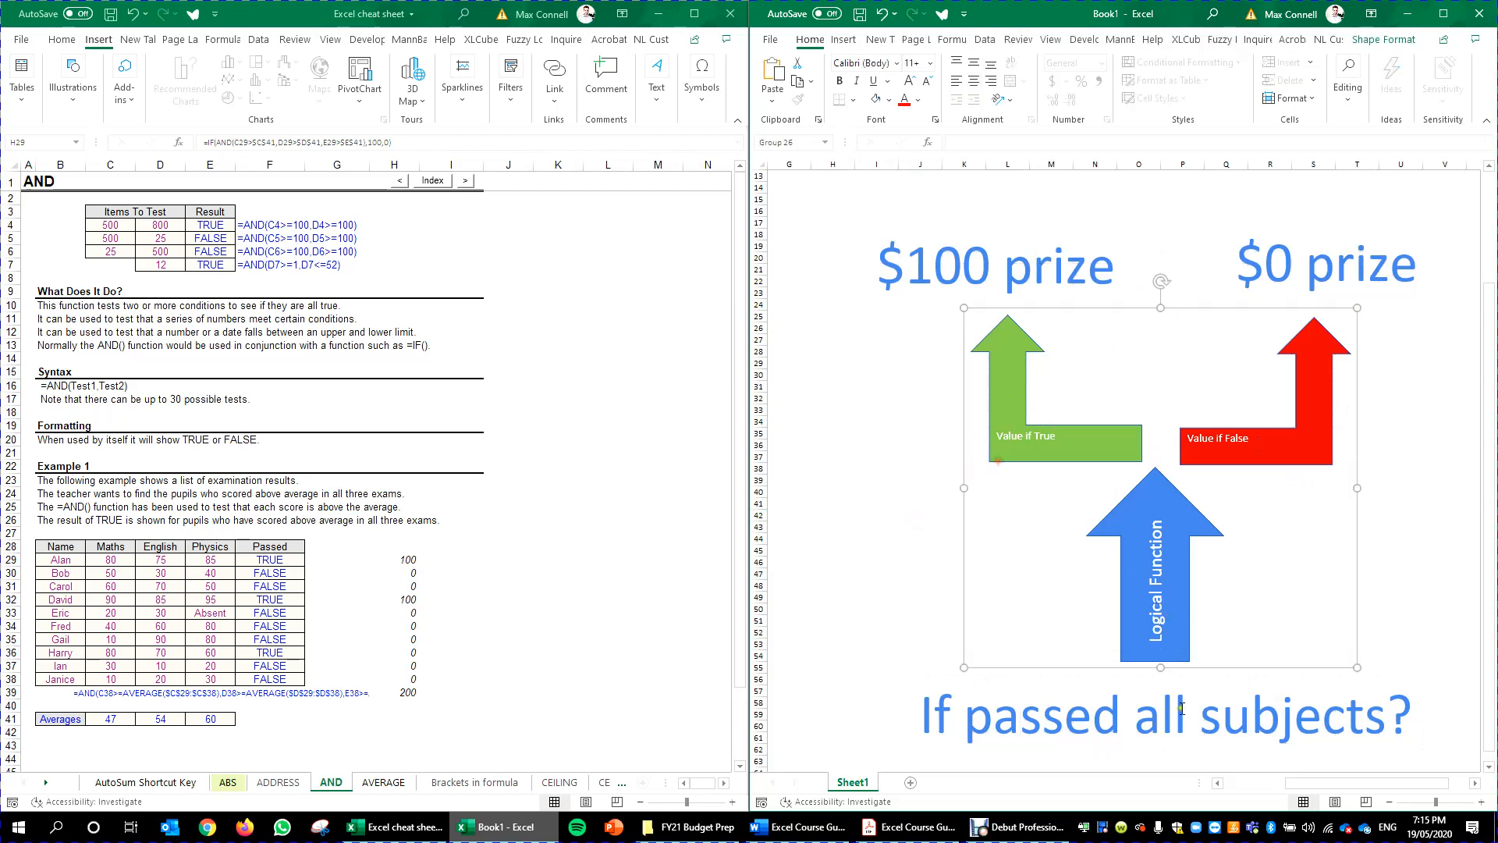
click(1143, 726)
click(979, 317)
click(988, 267)
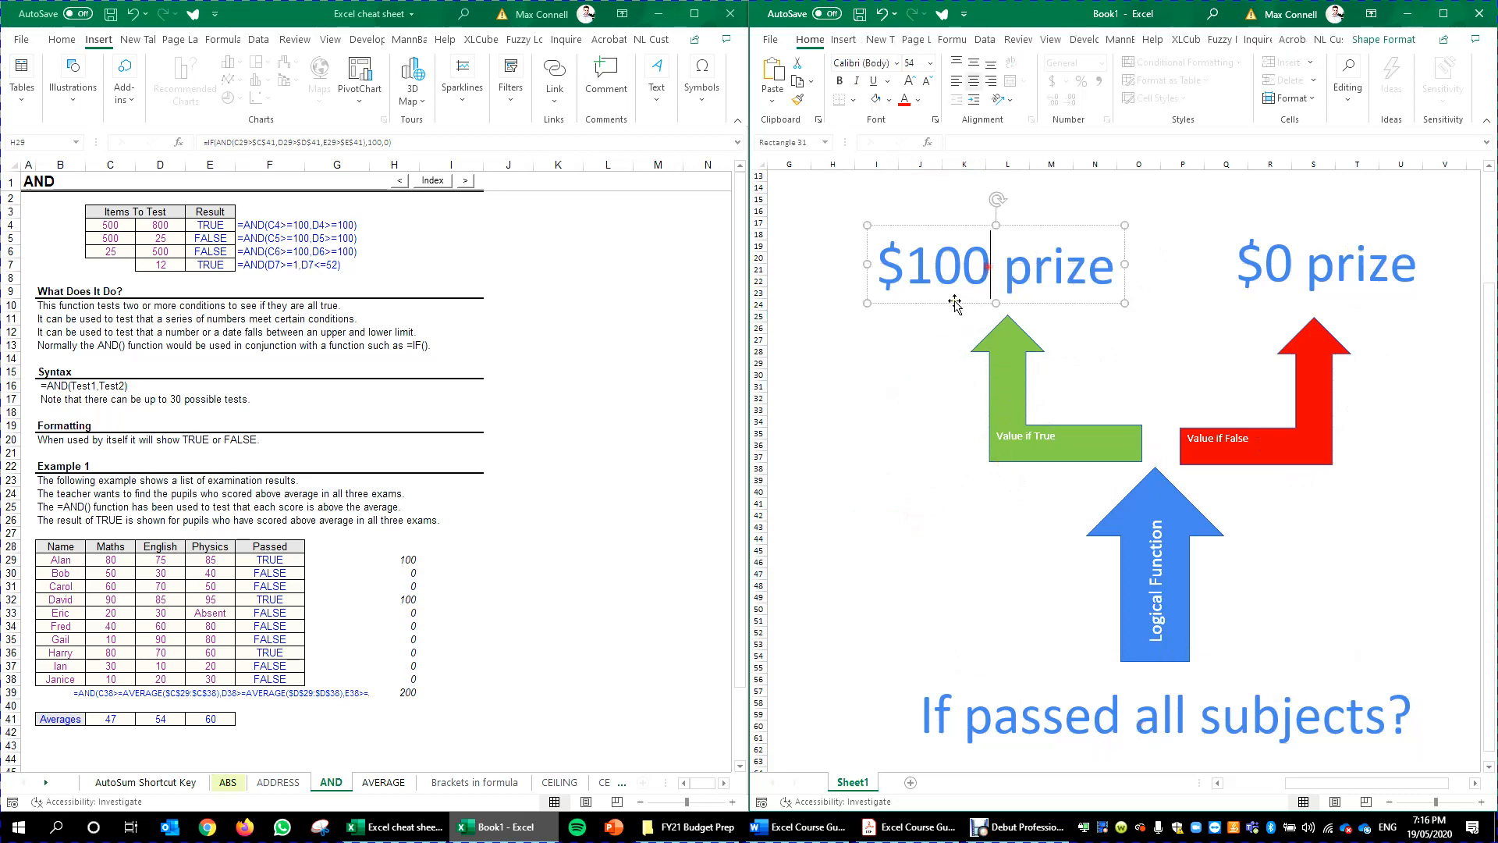
click(927, 386)
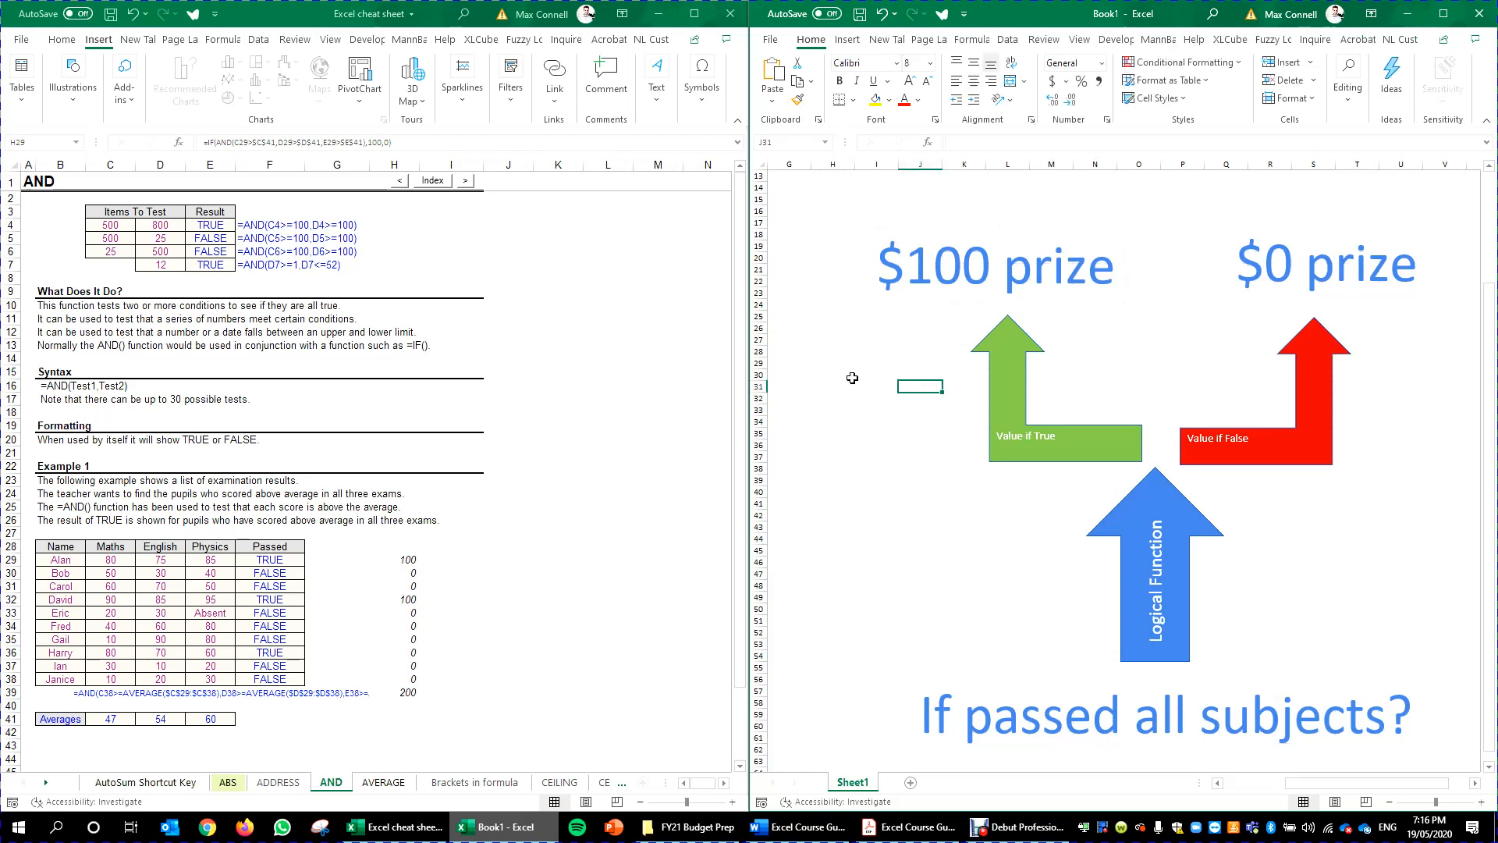
click(903, 396)
click(913, 434)
click(913, 458)
click(954, 480)
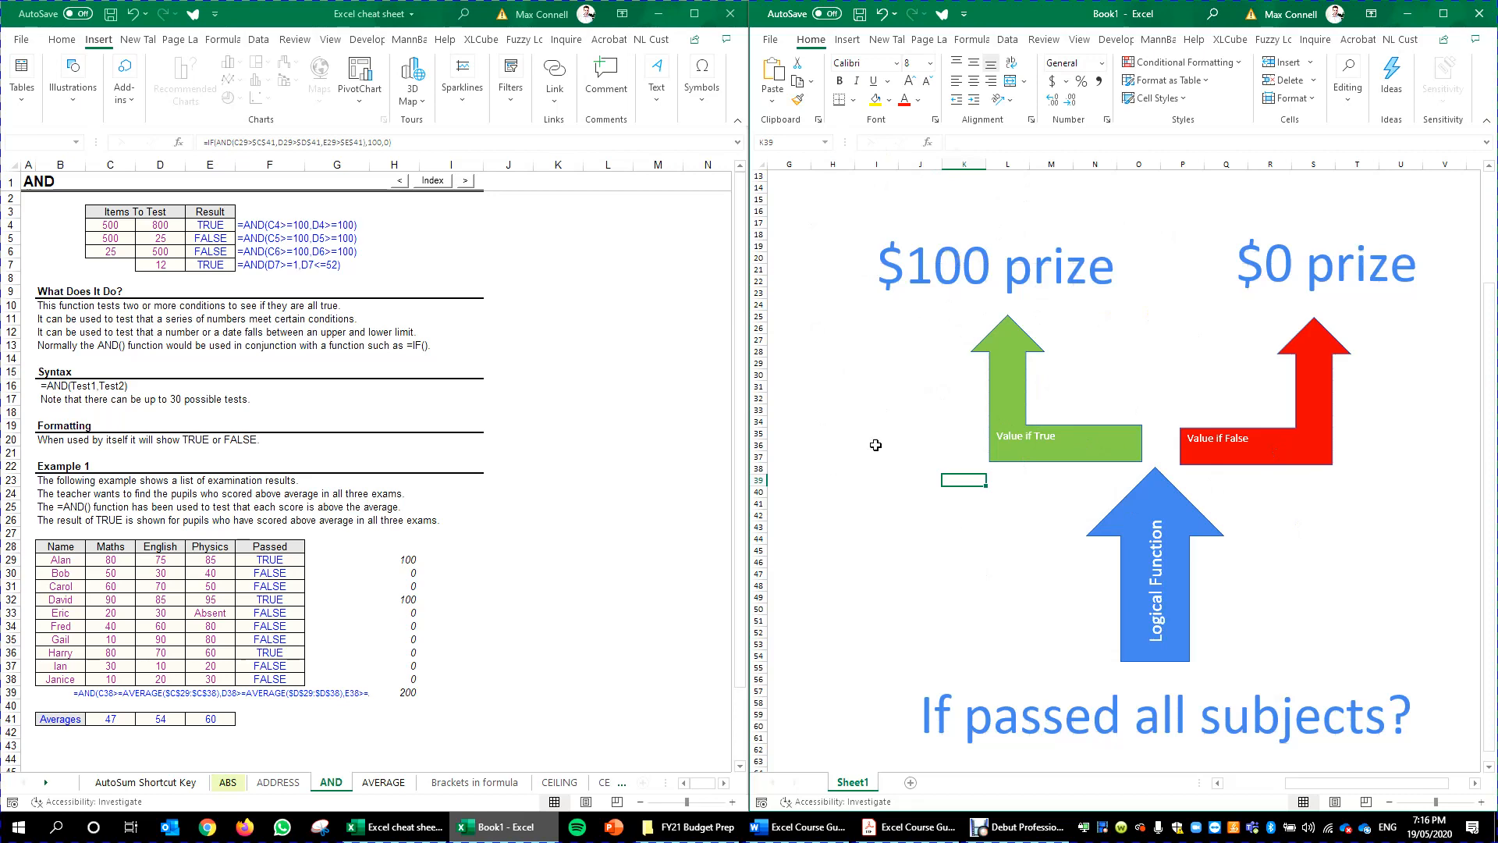
click(921, 317)
click(888, 289)
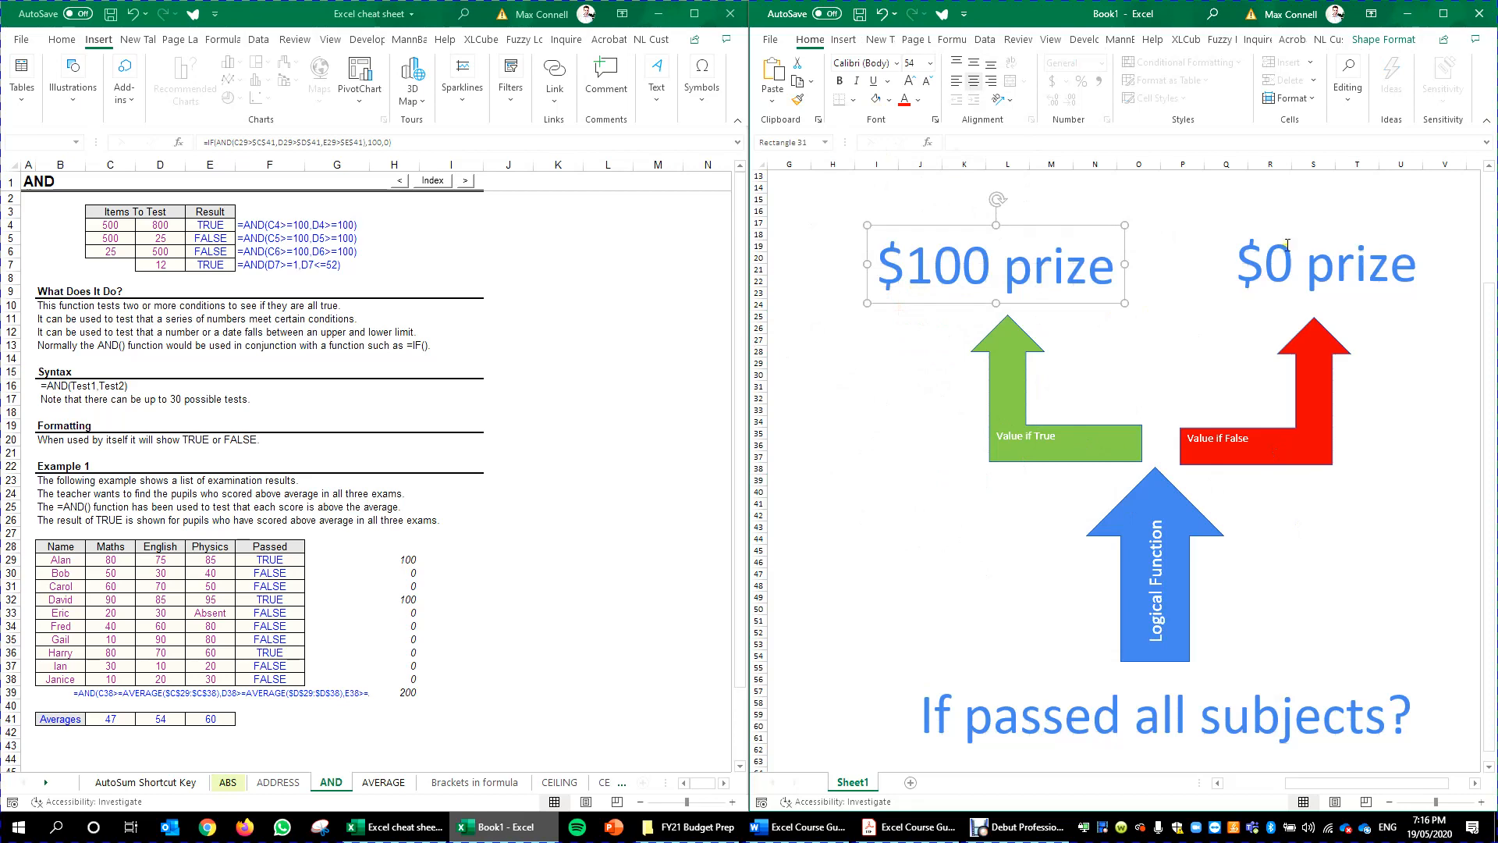
Examine the diagram's value-if-false branch leading to the $0 prize and compare it with the exam results.
scroll(1298, 258, up, 1)
click(1354, 300)
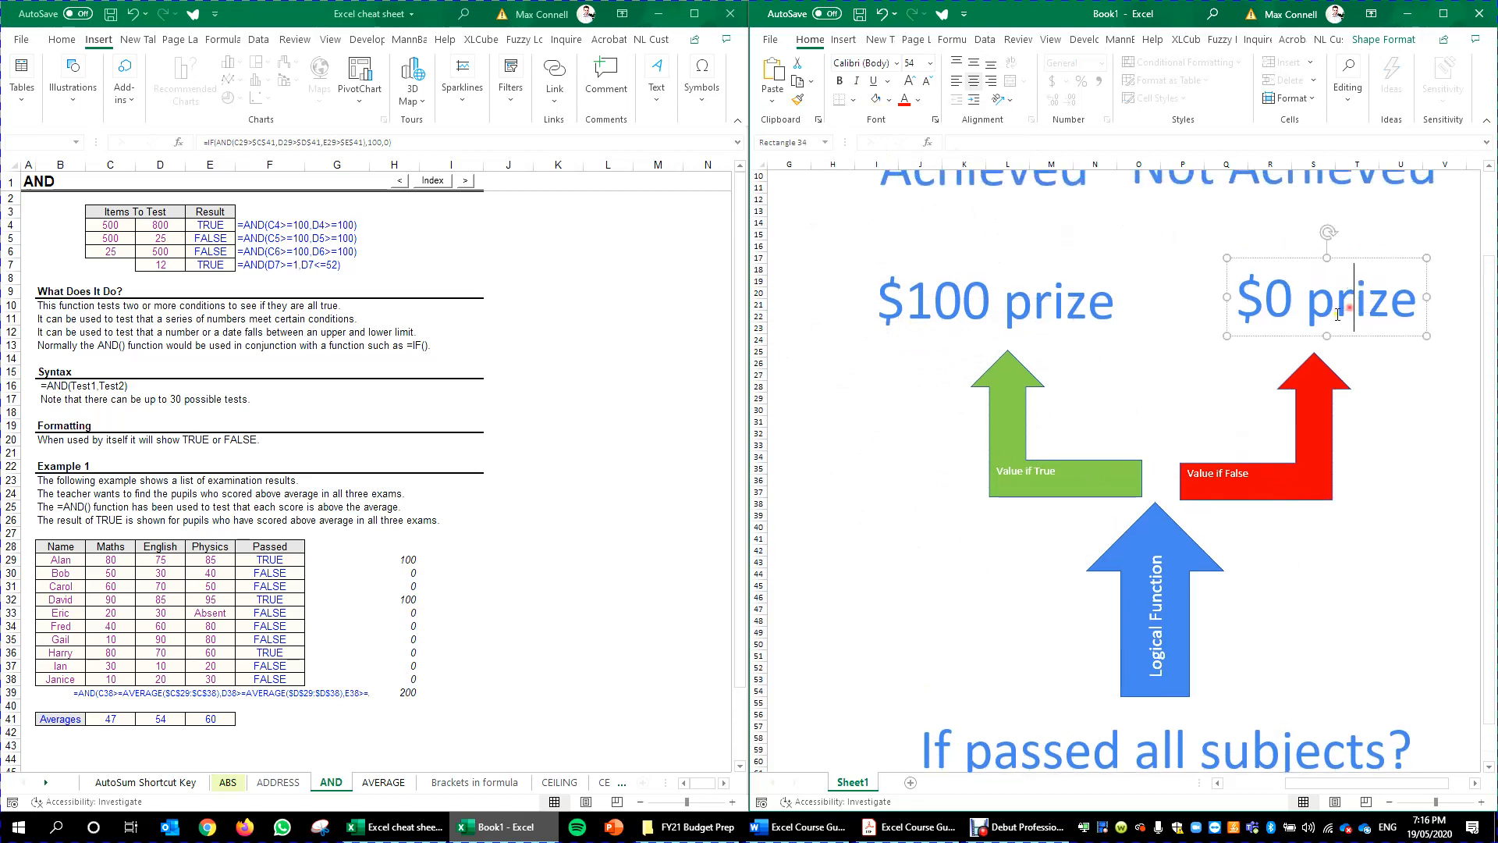
scroll(1308, 394, down, 3)
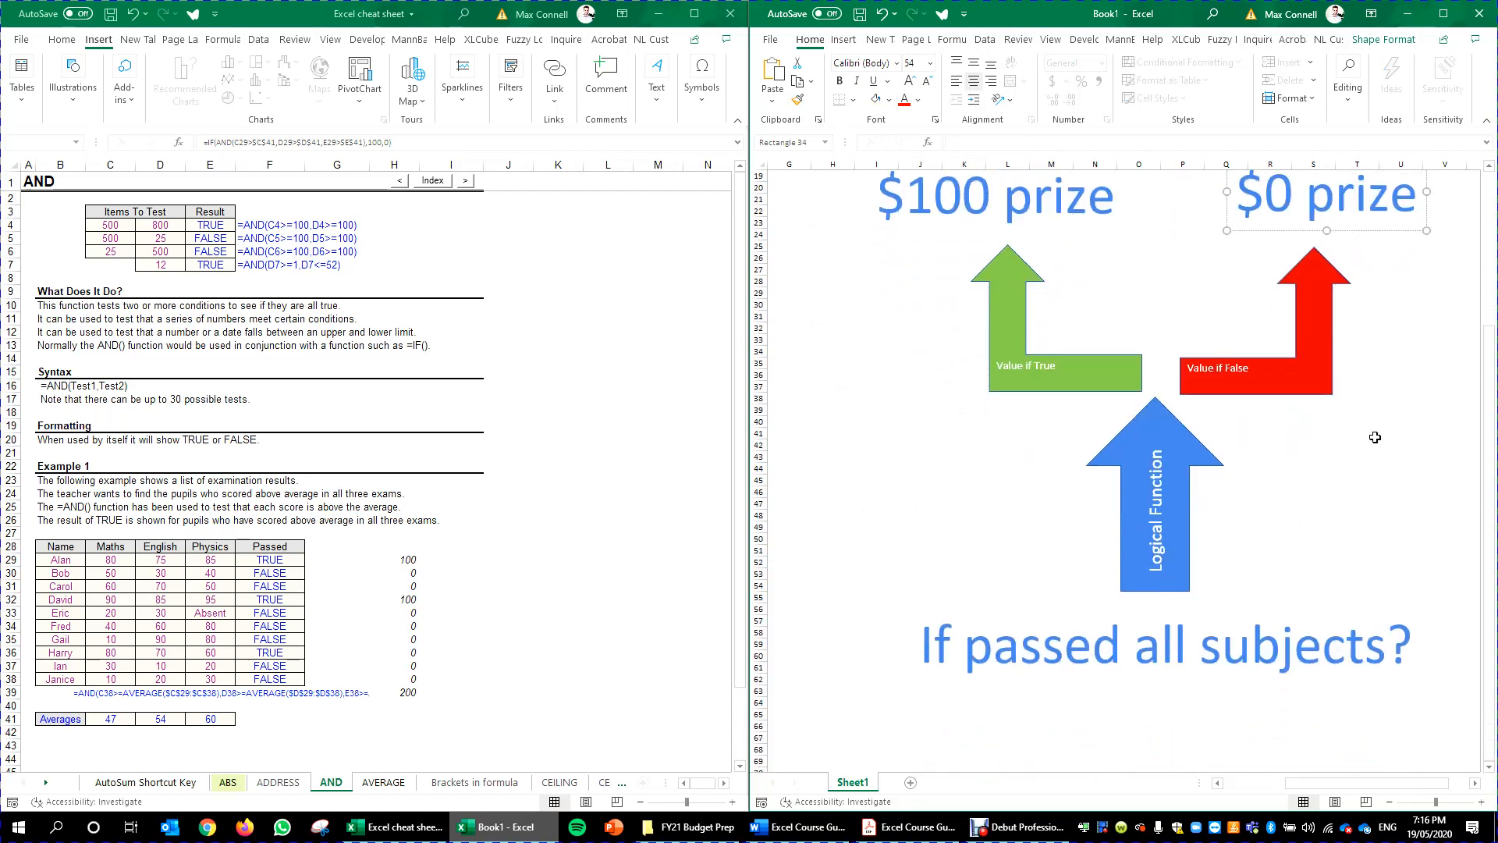
scroll(1323, 411, up, 3)
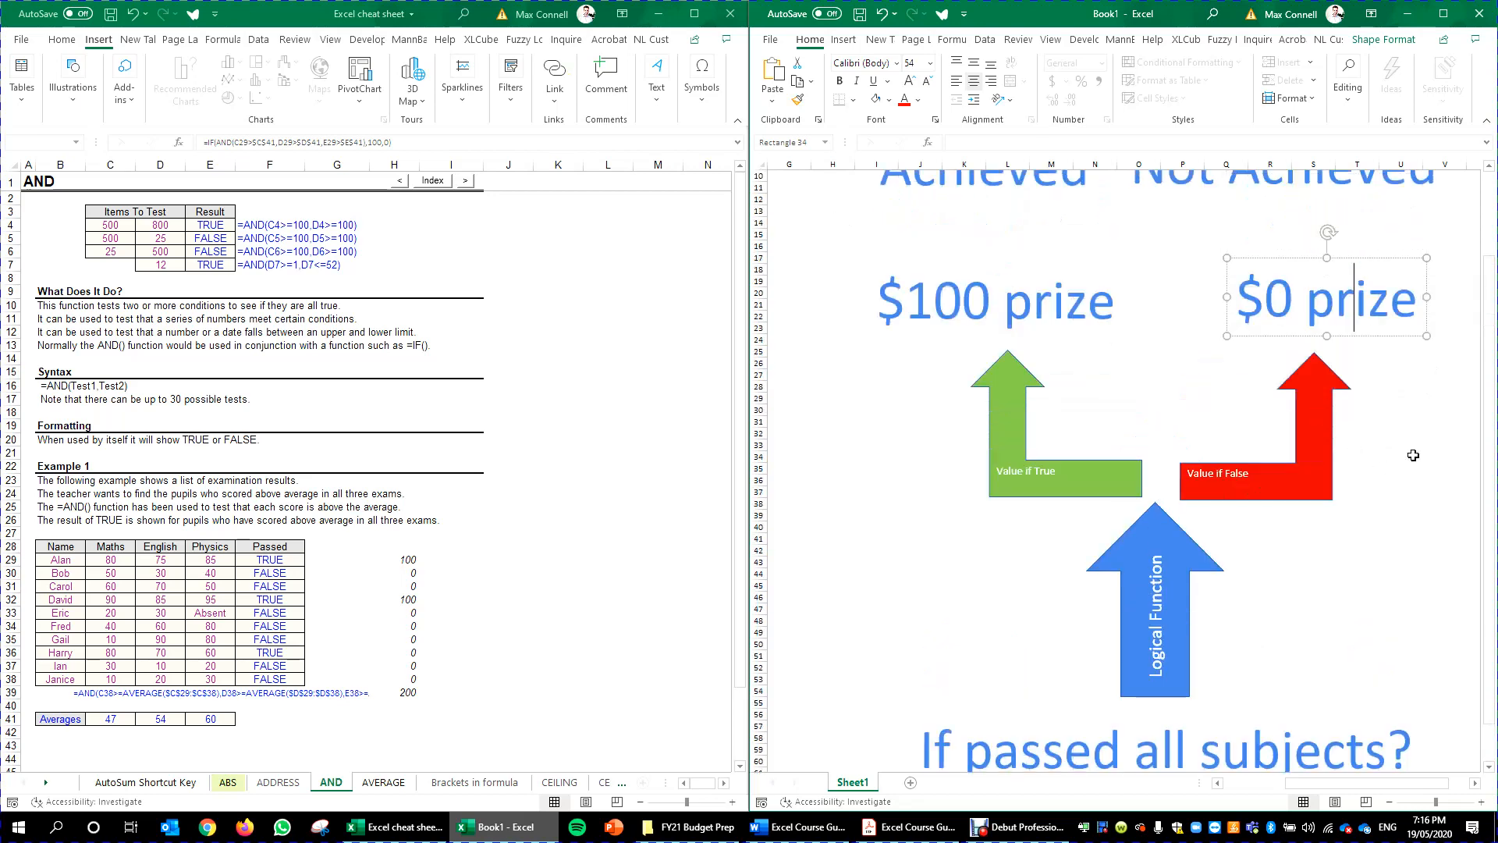
click(1450, 411)
scroll(1248, 573, down, 2)
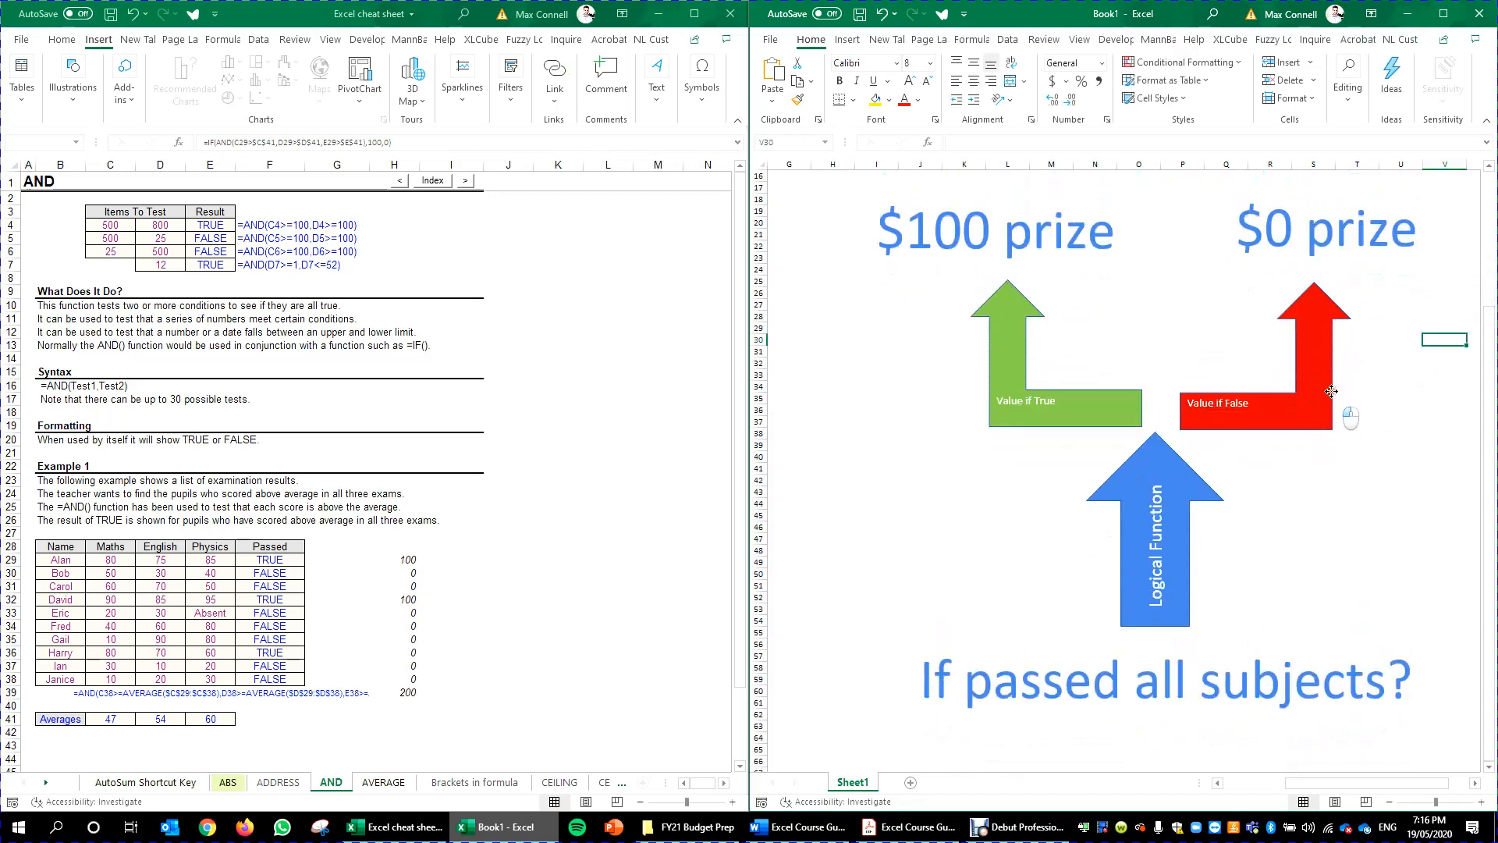
click(1328, 399)
click(1278, 552)
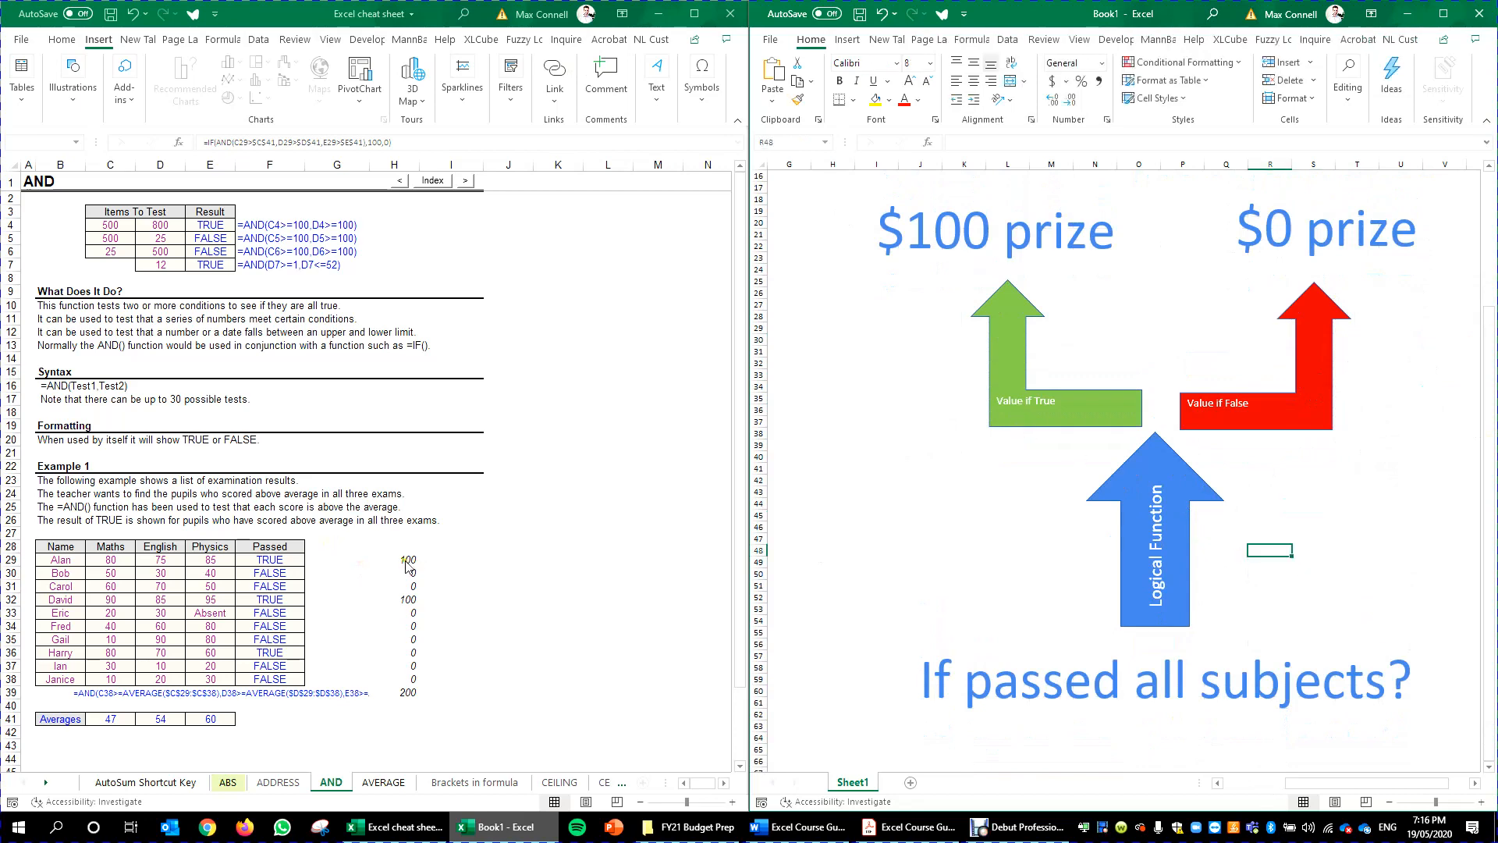
click(1321, 394)
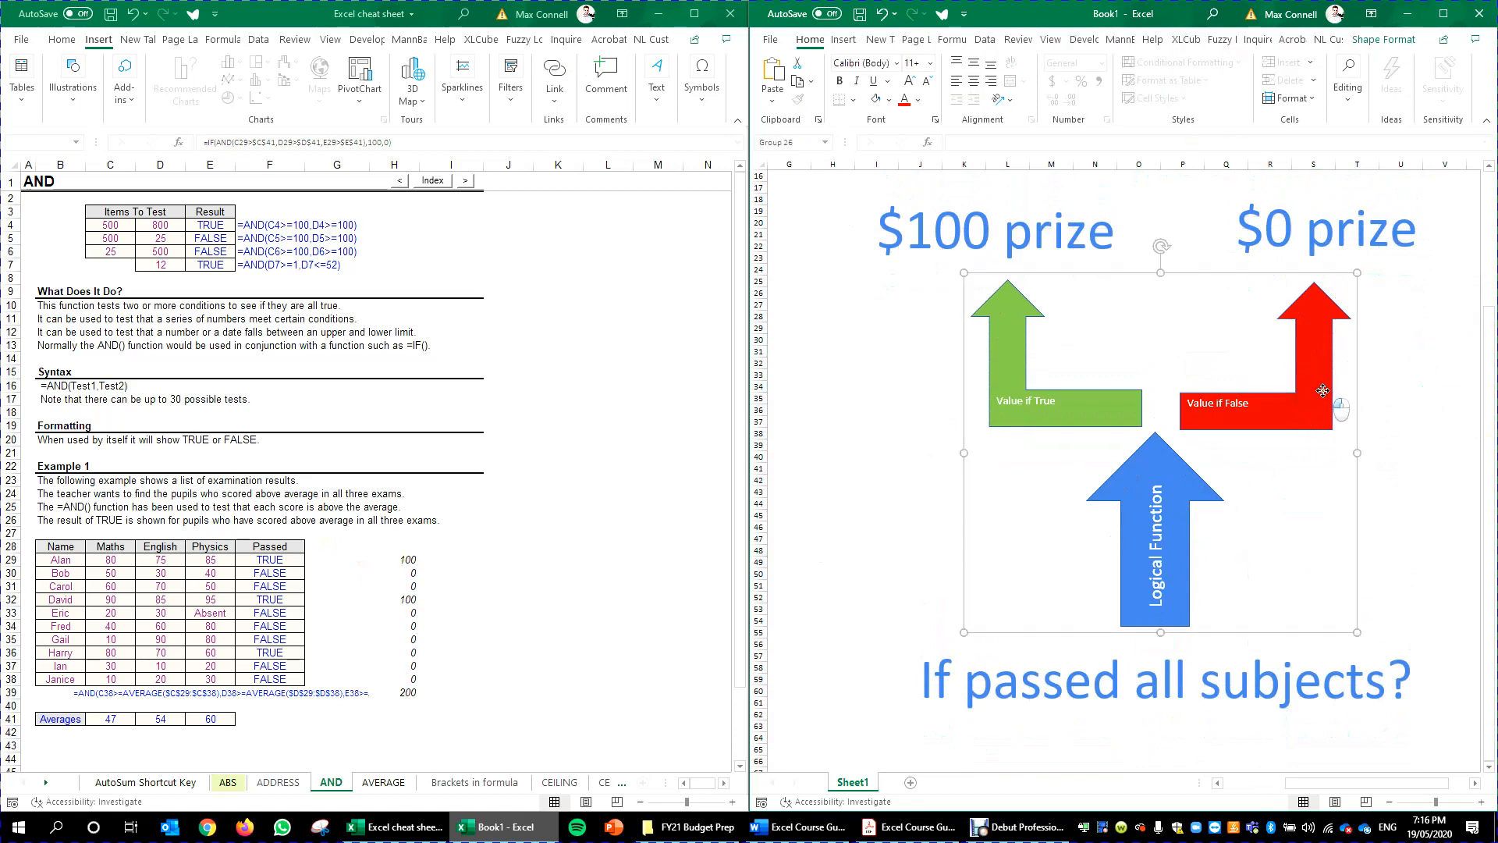
Examine the diagram's nested "If any subject passed" test and its value-if-true branch leading to the $30 prize.
scroll(1364, 478, up, 2)
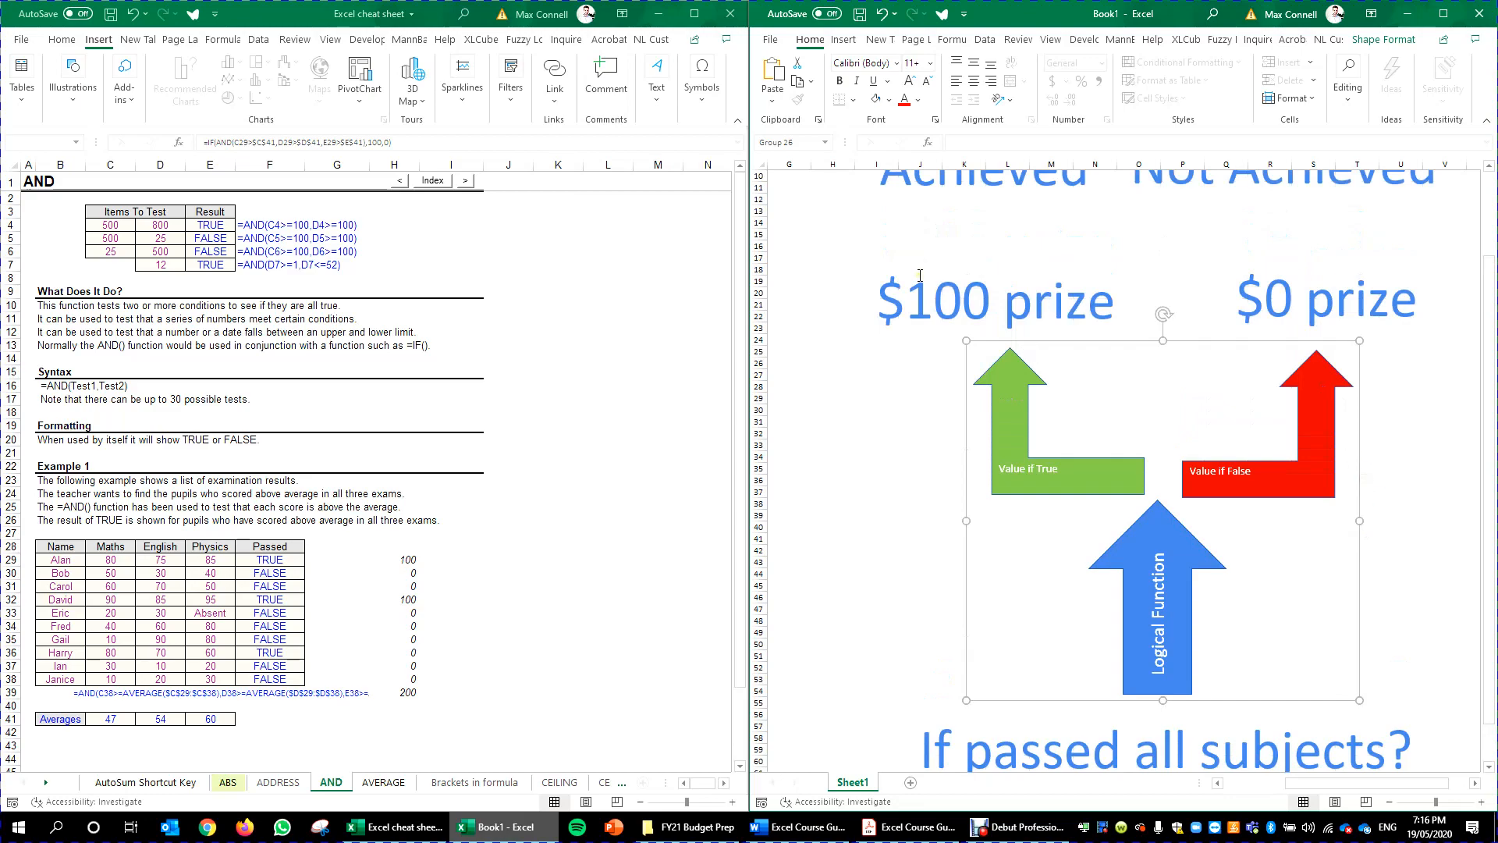
scroll(920, 275, down, 3)
click(1156, 419)
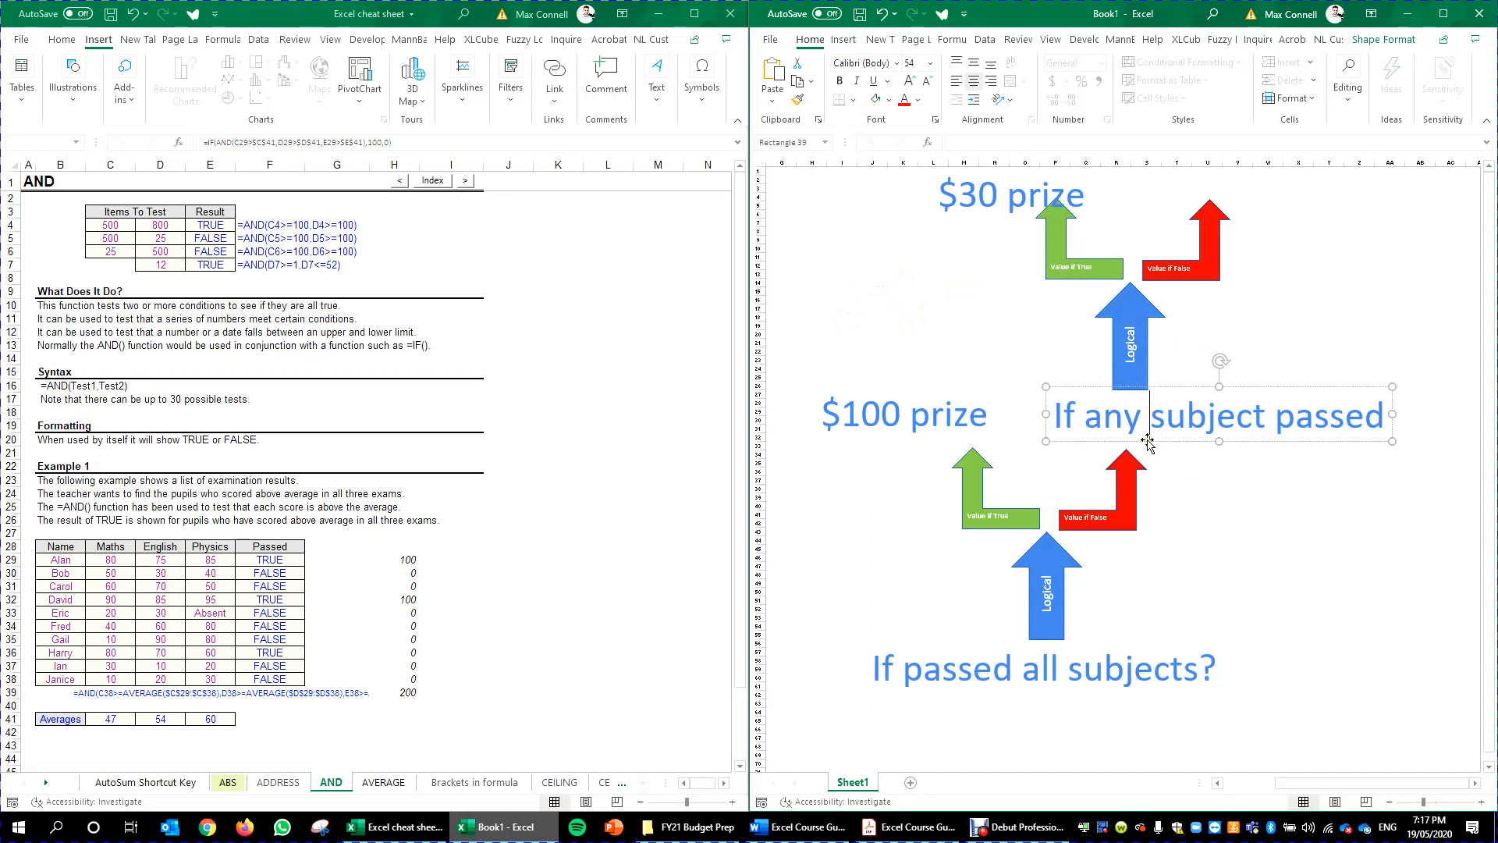
click(1153, 442)
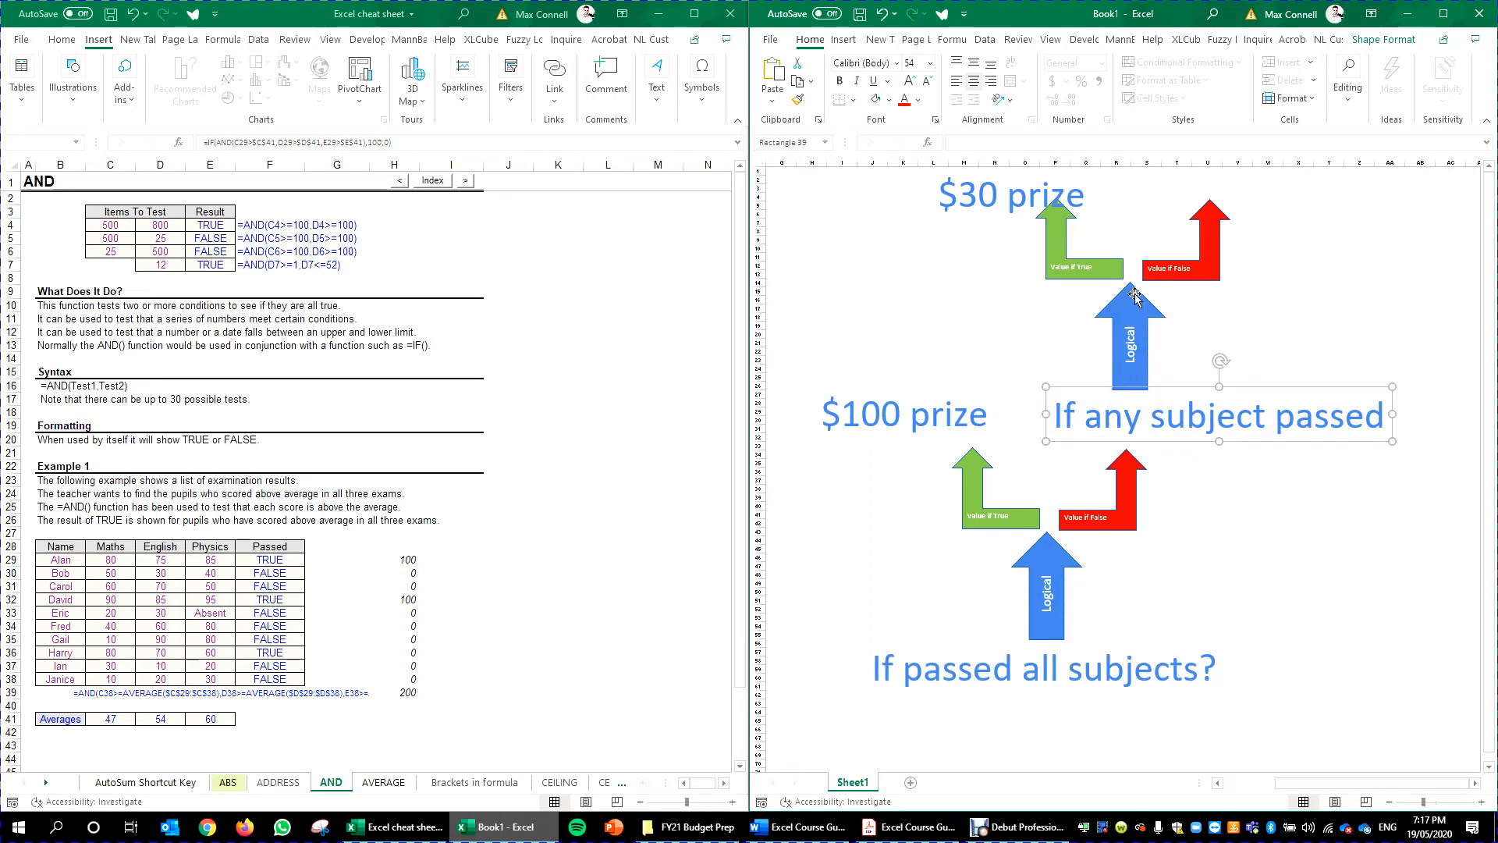
click(1061, 277)
click(965, 200)
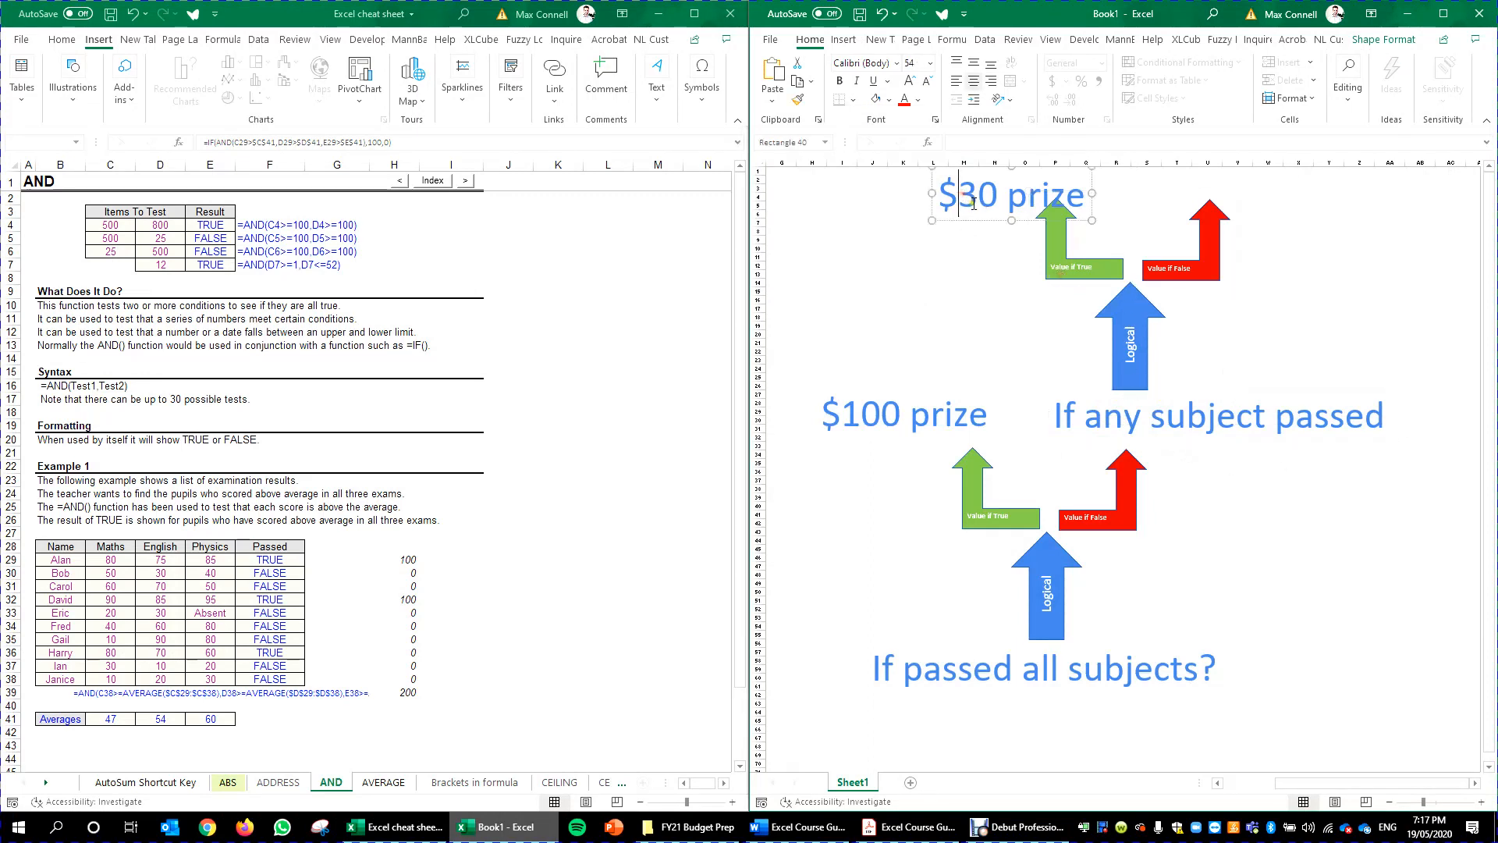
Duplicate the "$30 prize" label above the nested test's red value-if-false arrow and change its text to "$0 prize".
click(1195, 251)
click(974, 220)
key(ctrl+v)
drag(1006, 232, 1220, 223)
click(1201, 188)
key(BackSpace)
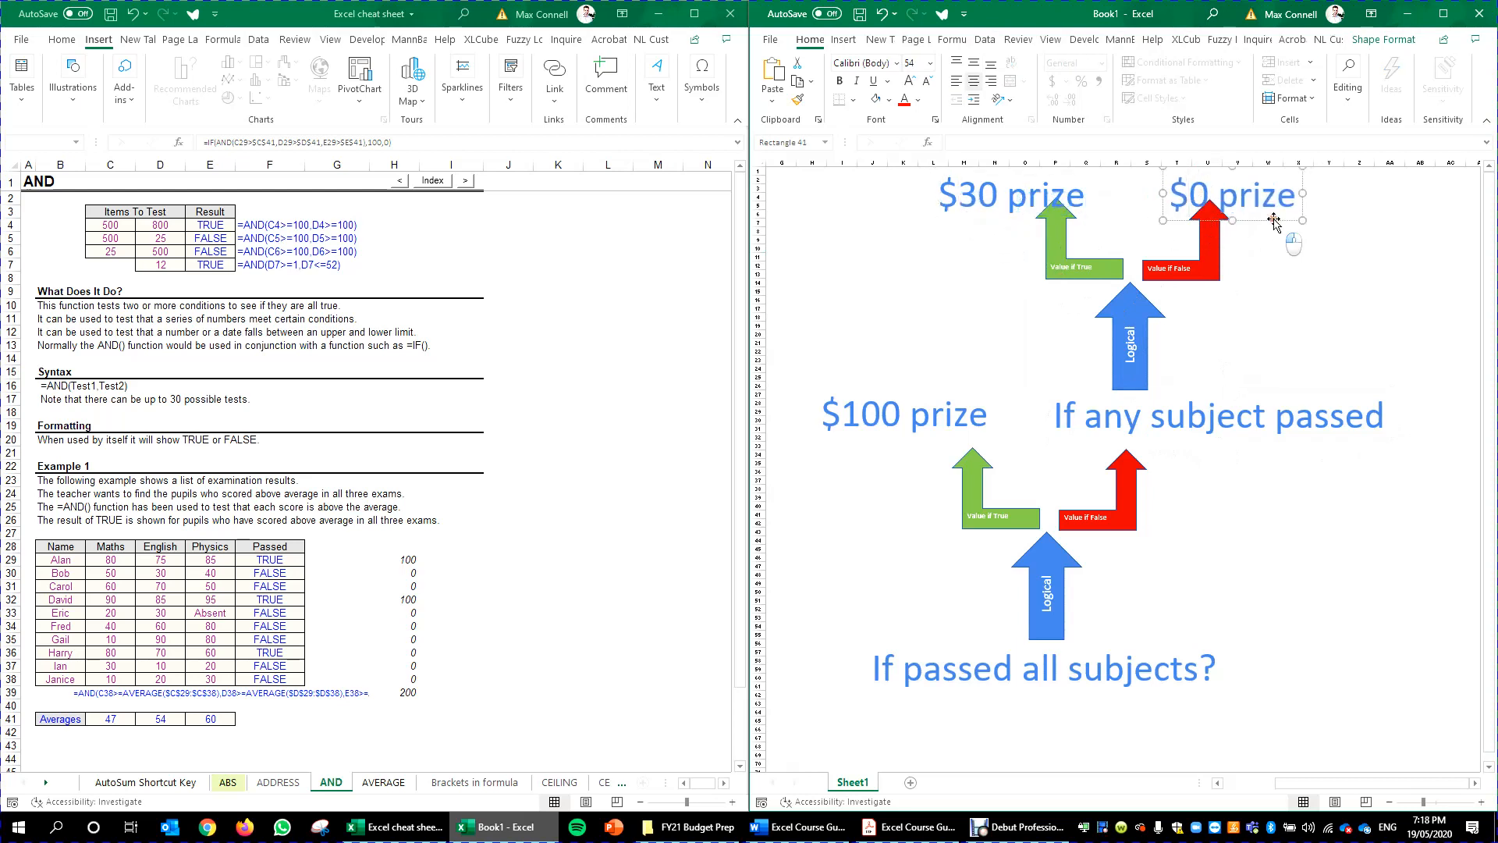
click(1218, 275)
In the Excel cheat sheet, replace the value-if-false argument of H29's formula with the start of a nested IF function.
click(402, 560)
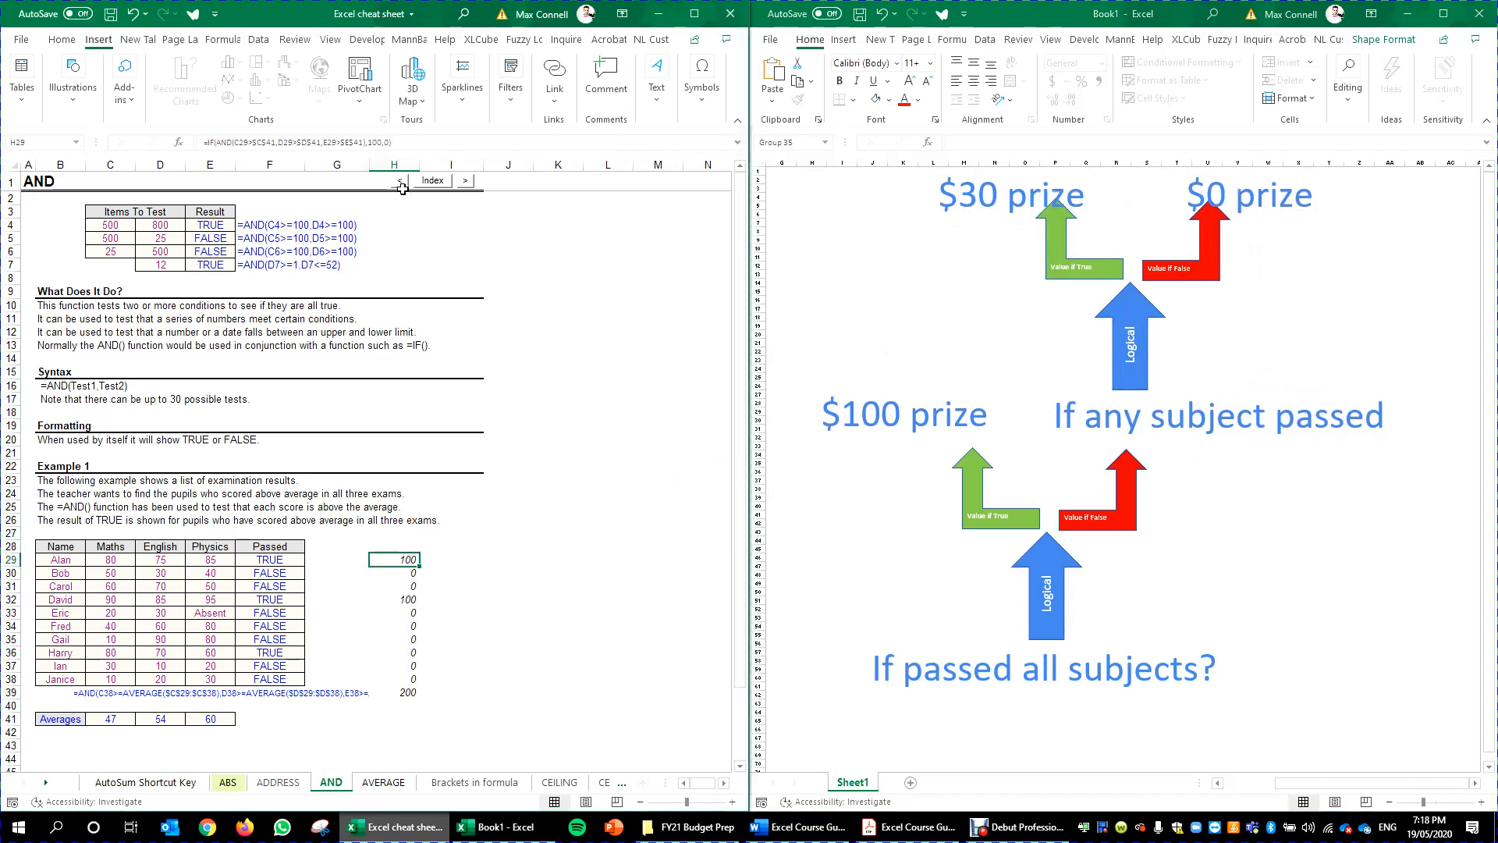
double_click(408, 561)
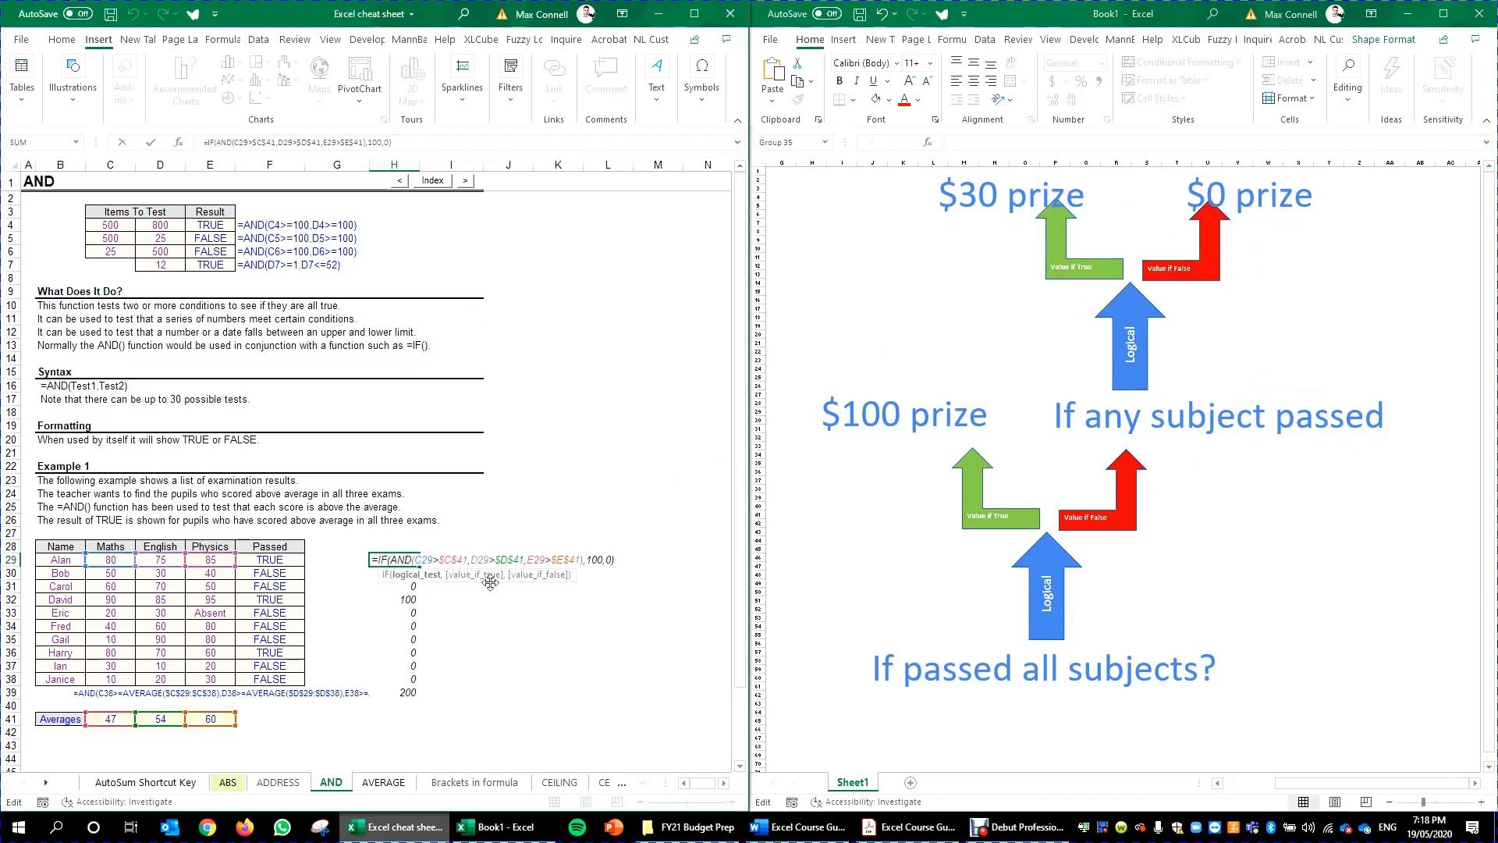
click(316, 143)
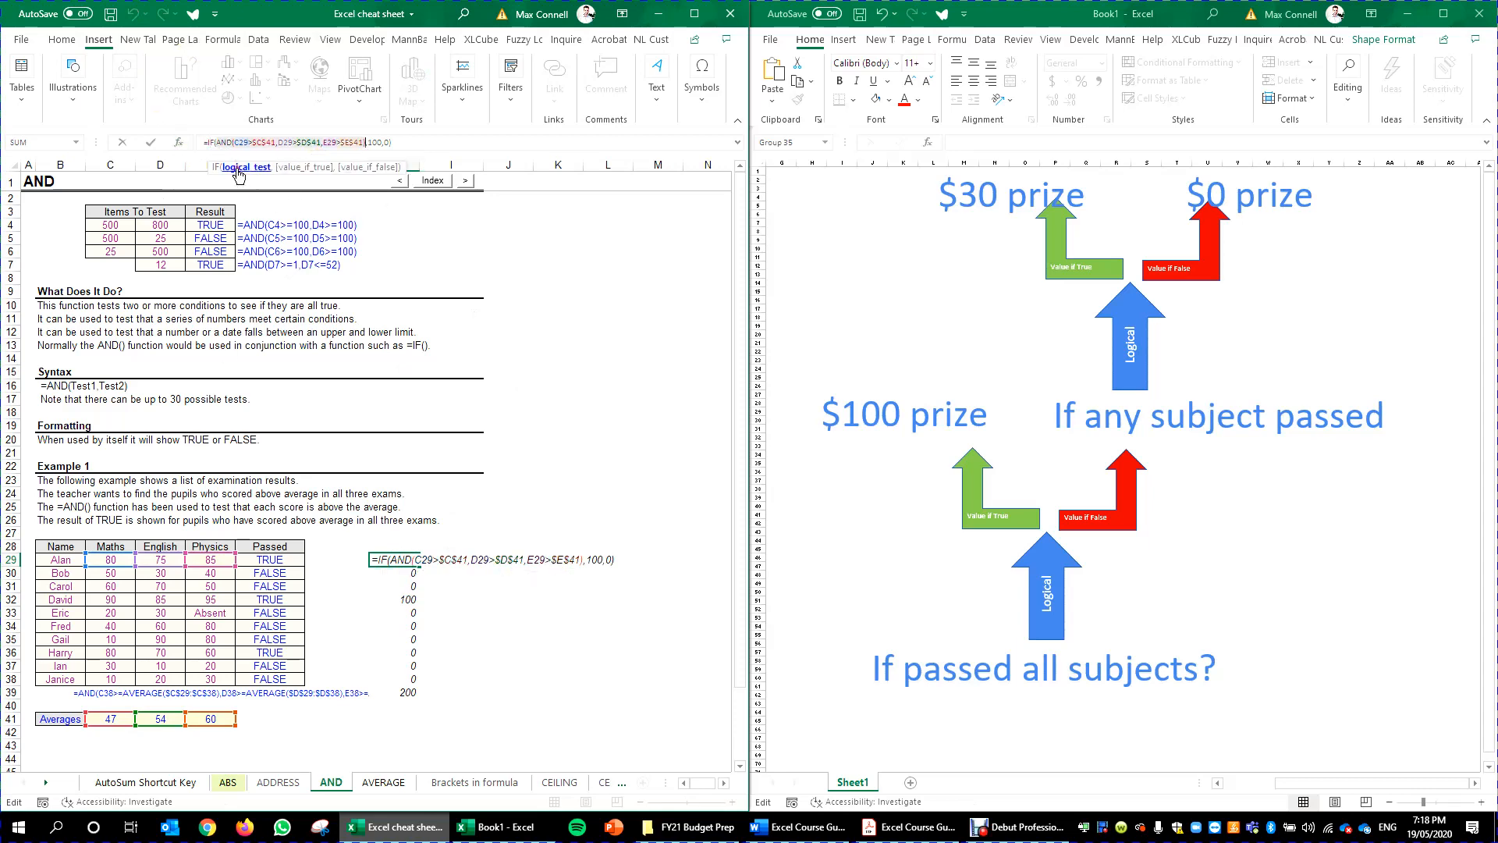
click(315, 172)
click(371, 167)
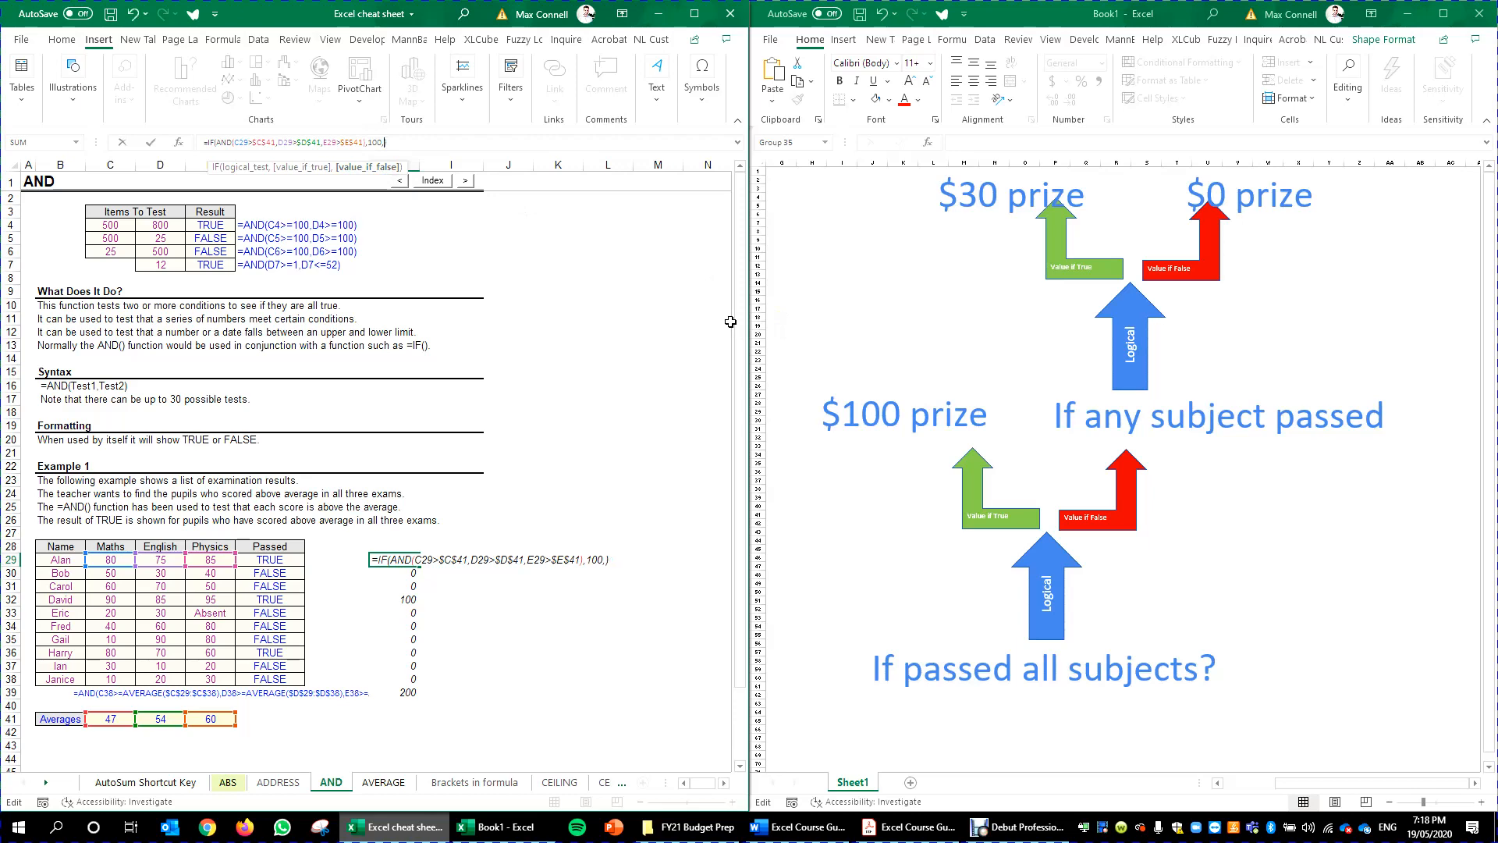
text(if)
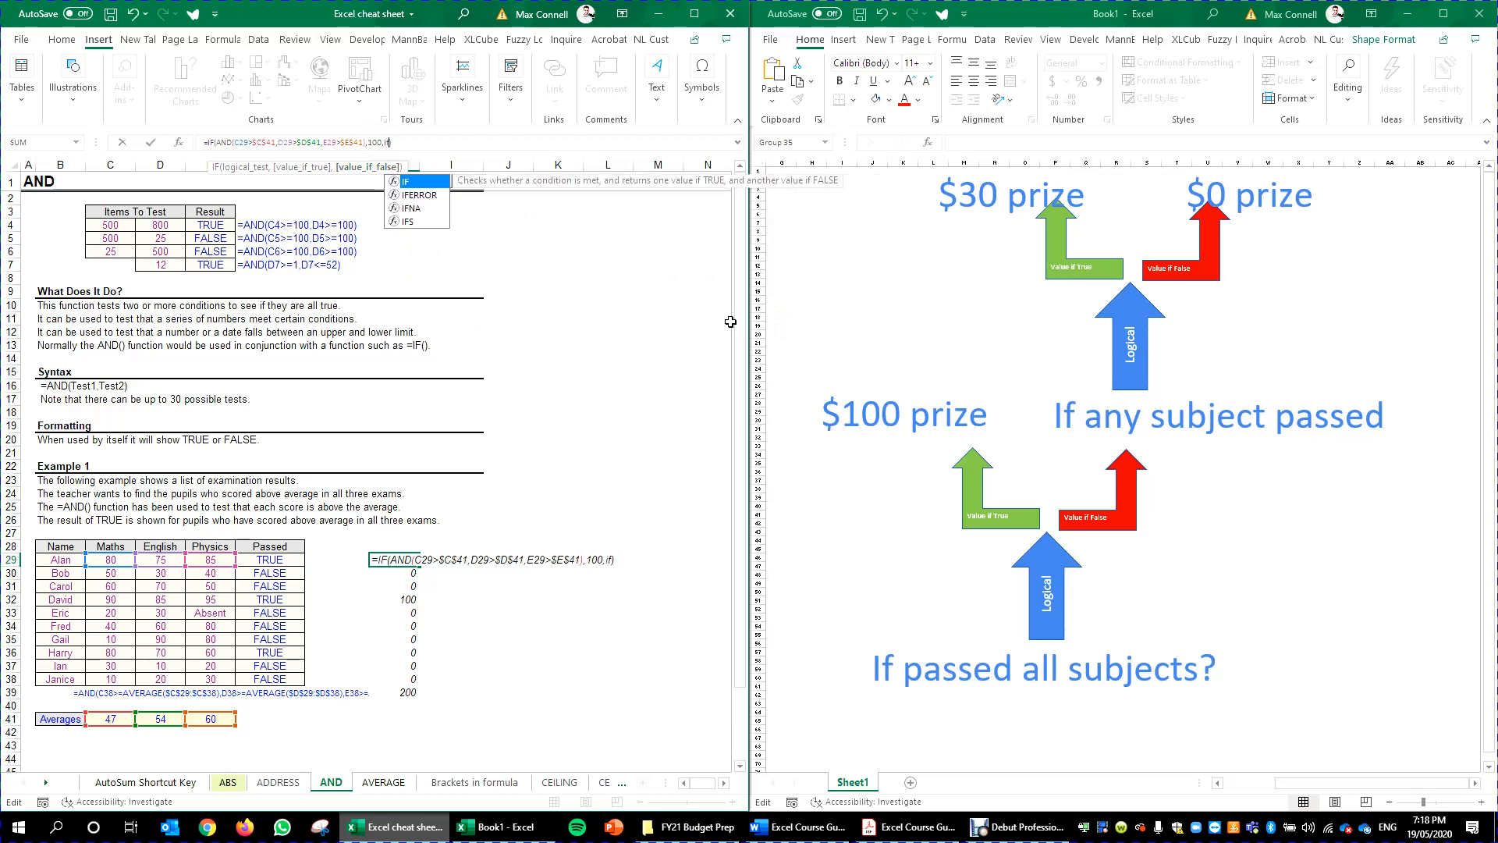
text(()
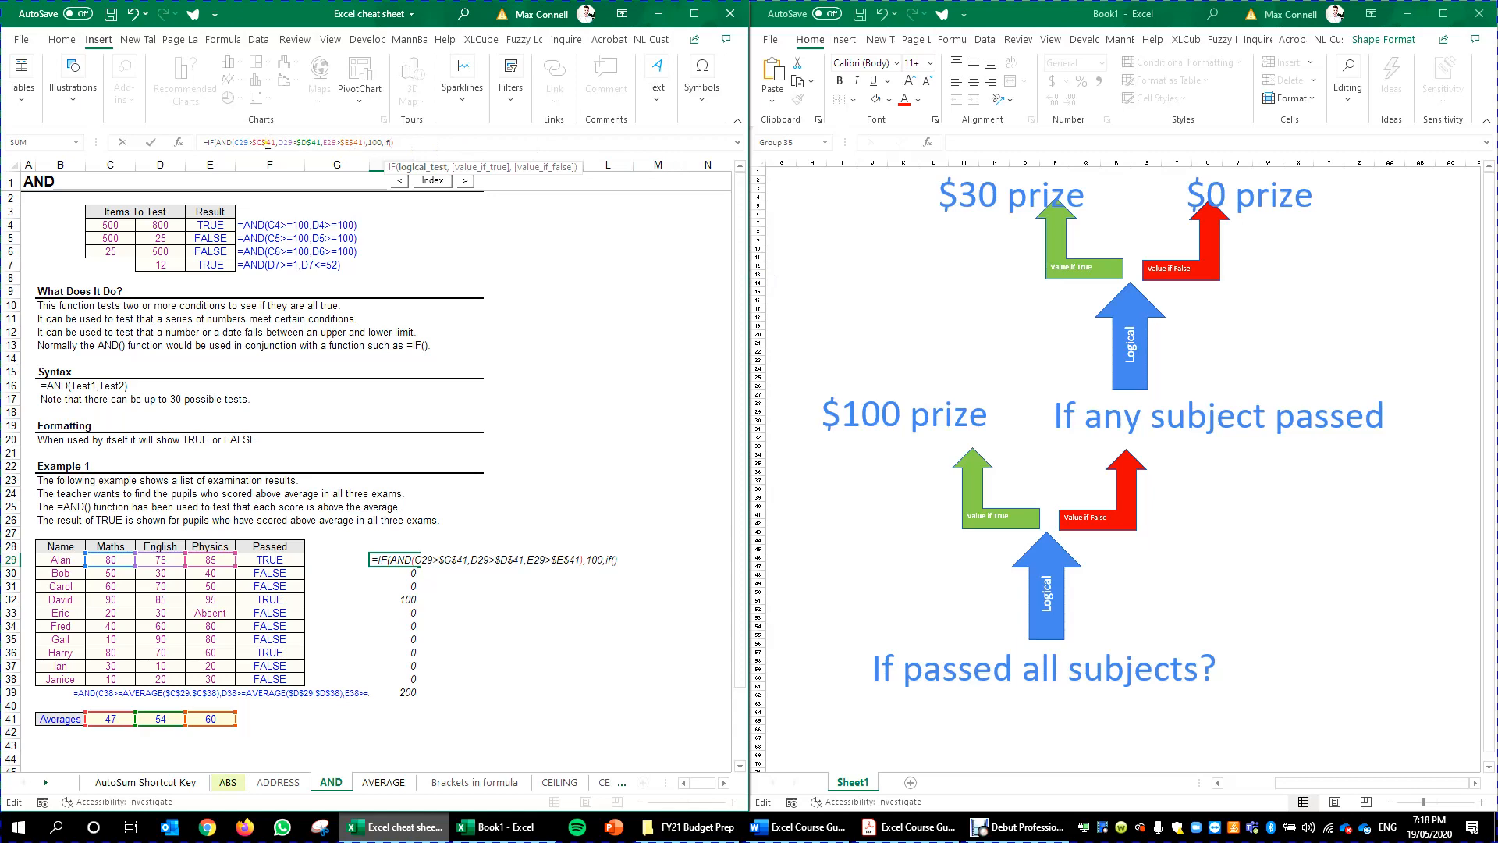
Copy the AND condition into the nested IF as its logical test, with 30 as value if true and 0 as value if false.
drag(219, 143, 366, 155)
key(ctrl+c)
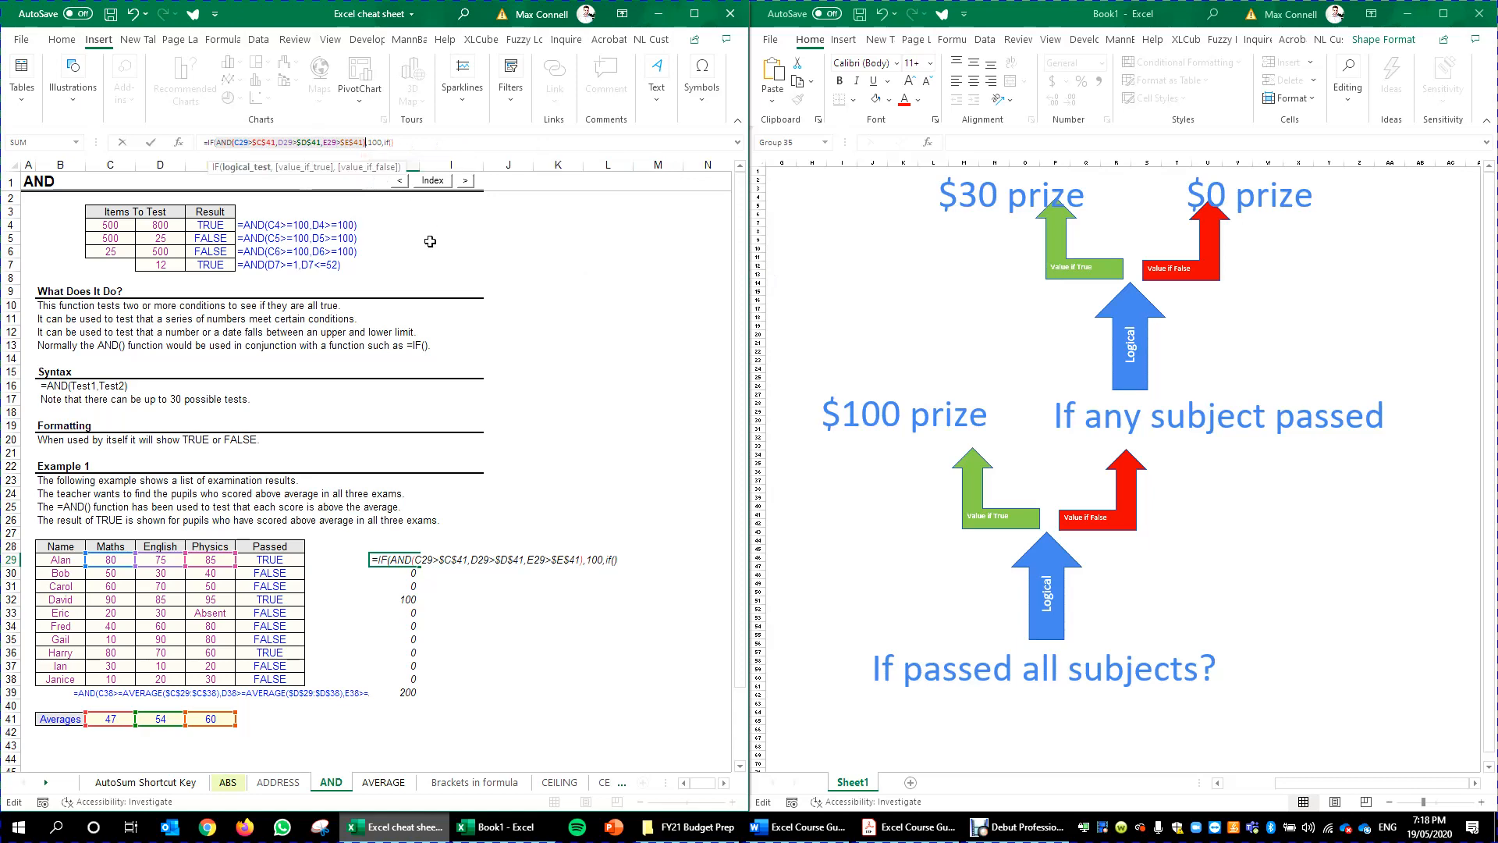
click(400, 143)
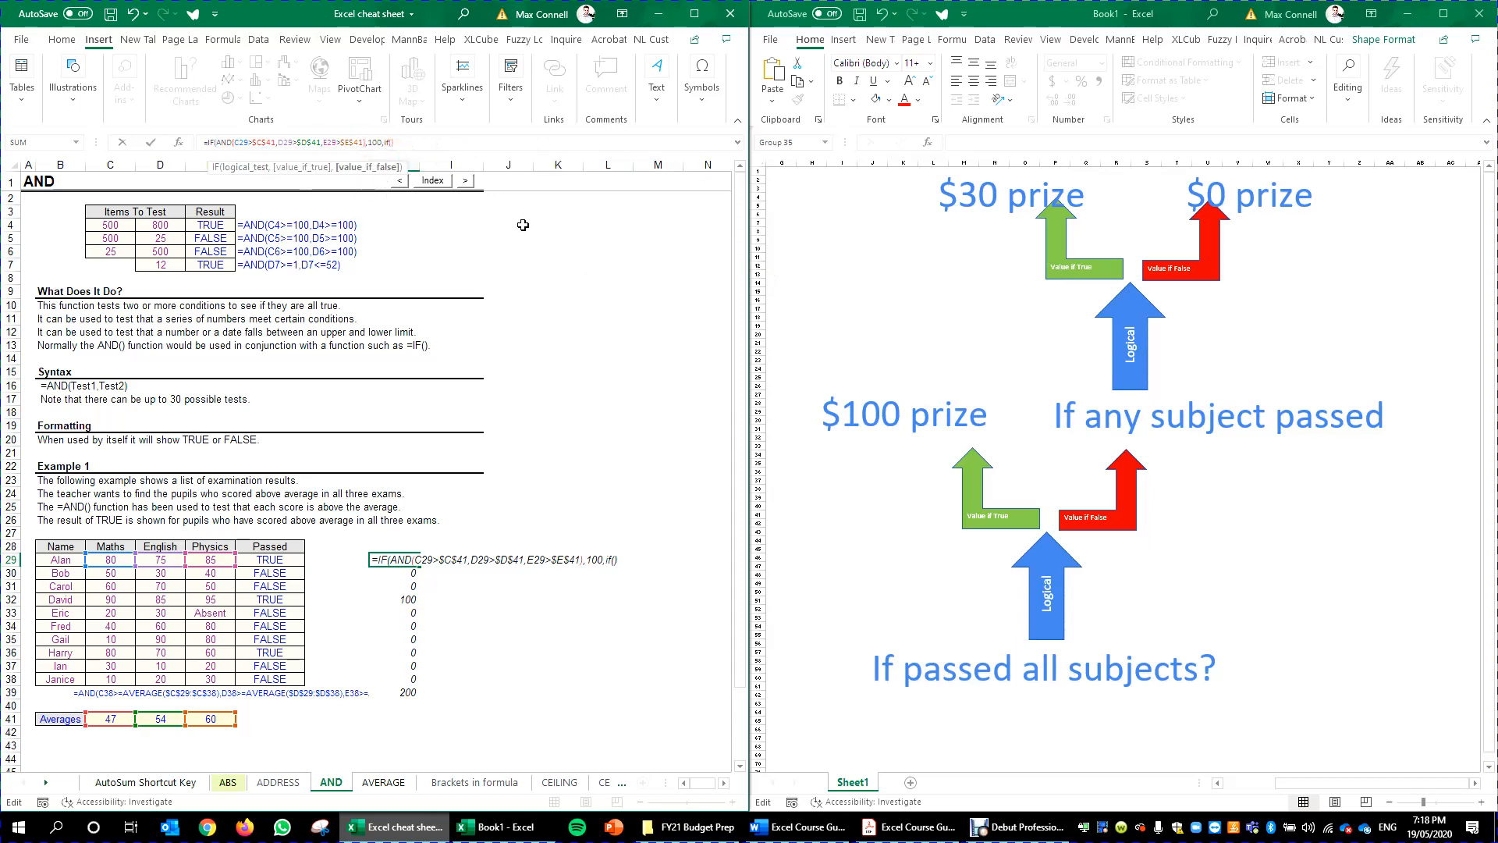
key(ctrl+v)
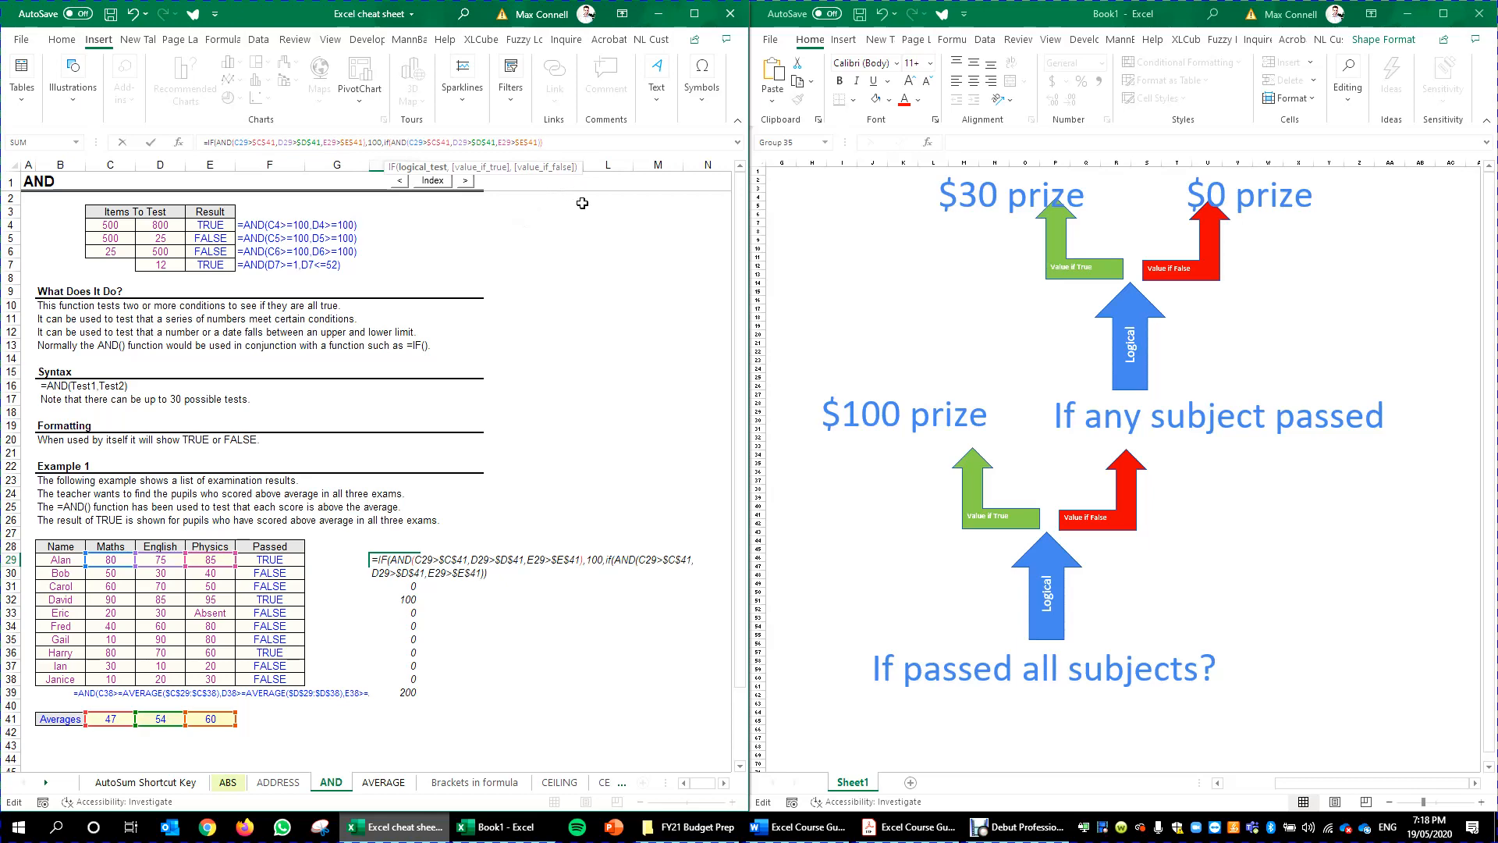
text(,30,0)
Replace the nested AND with OR and enter the H29 formula, accepting the suggested closing-bracket correction.
click(410, 142)
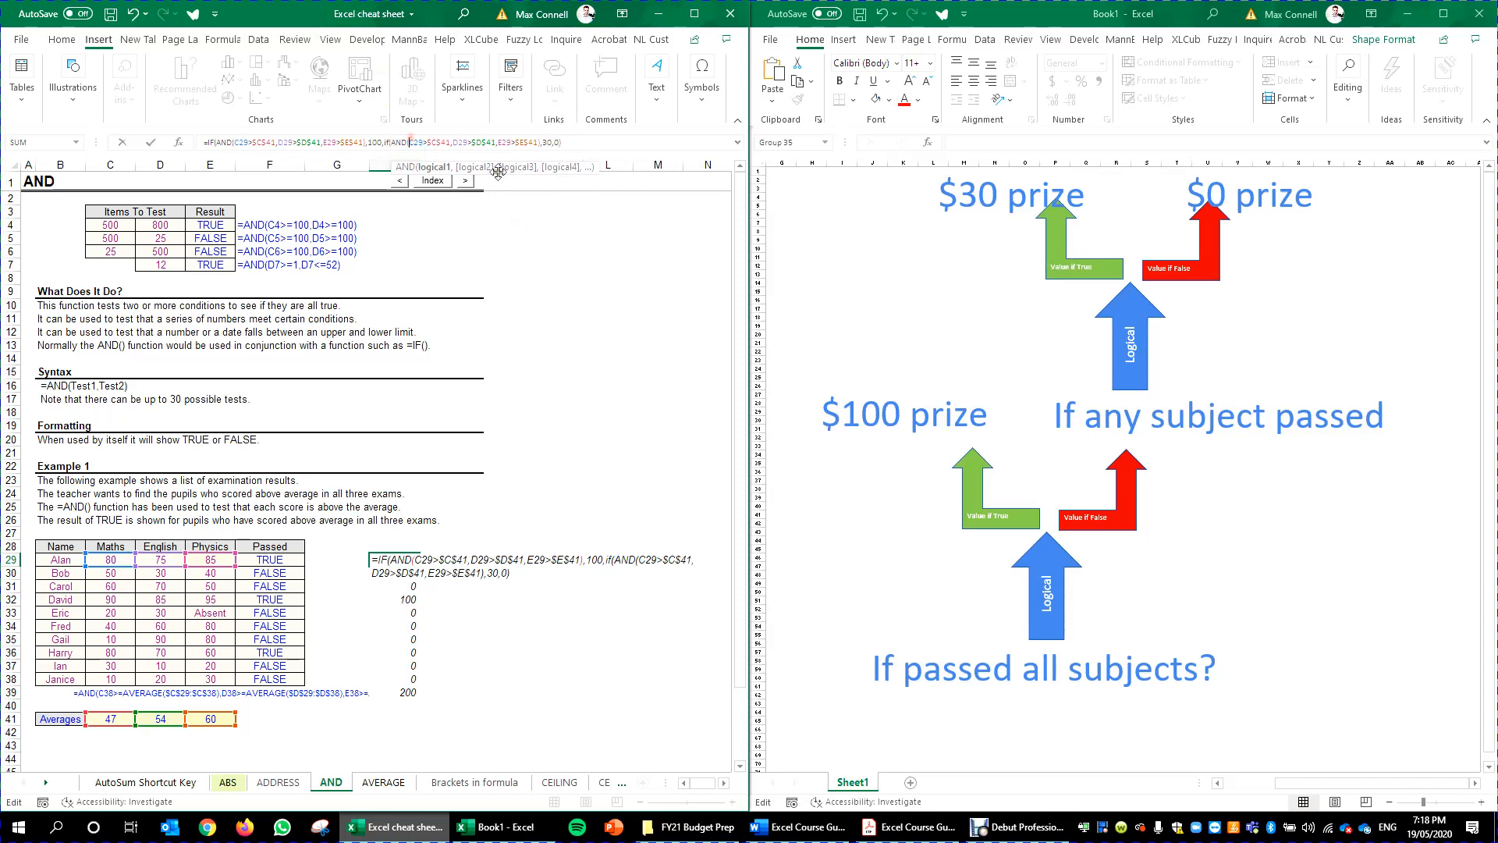
key(BackSpace)
key(BackSpace)
key(BackSpace)
text(or)
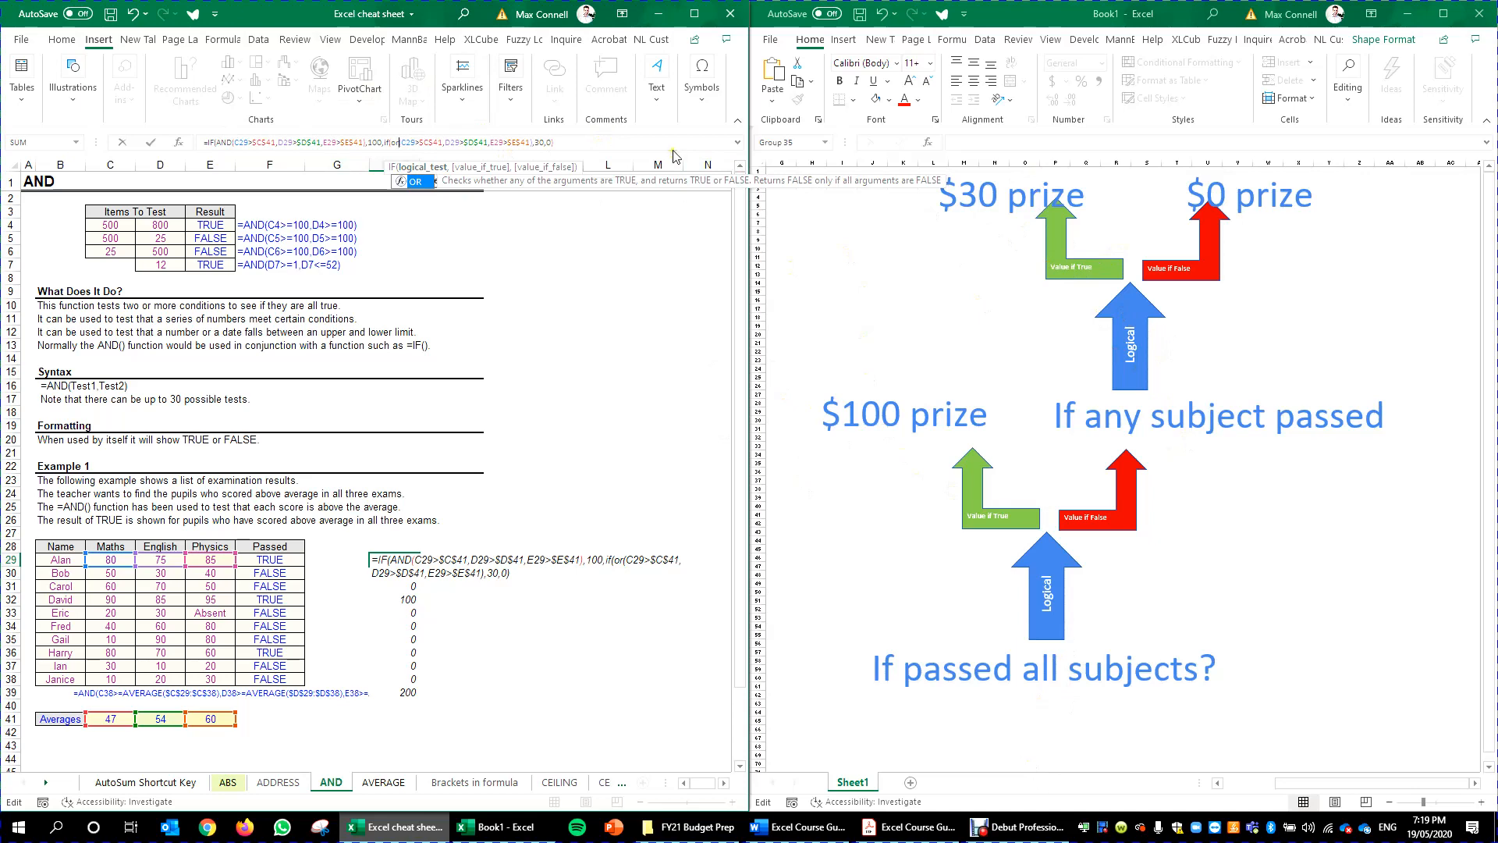
click(633, 138)
key(Return)
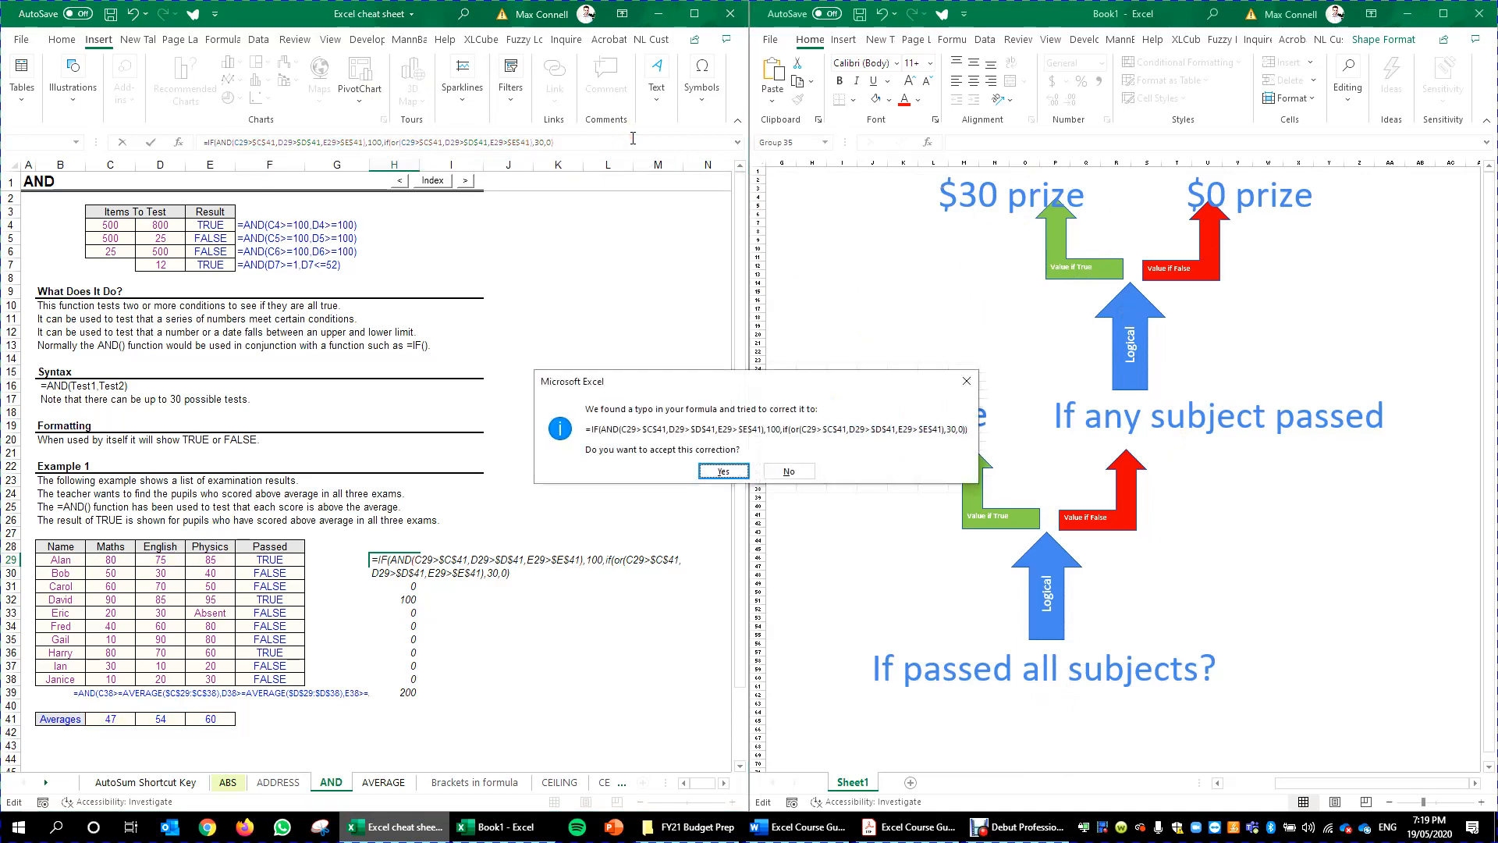
key(Return)
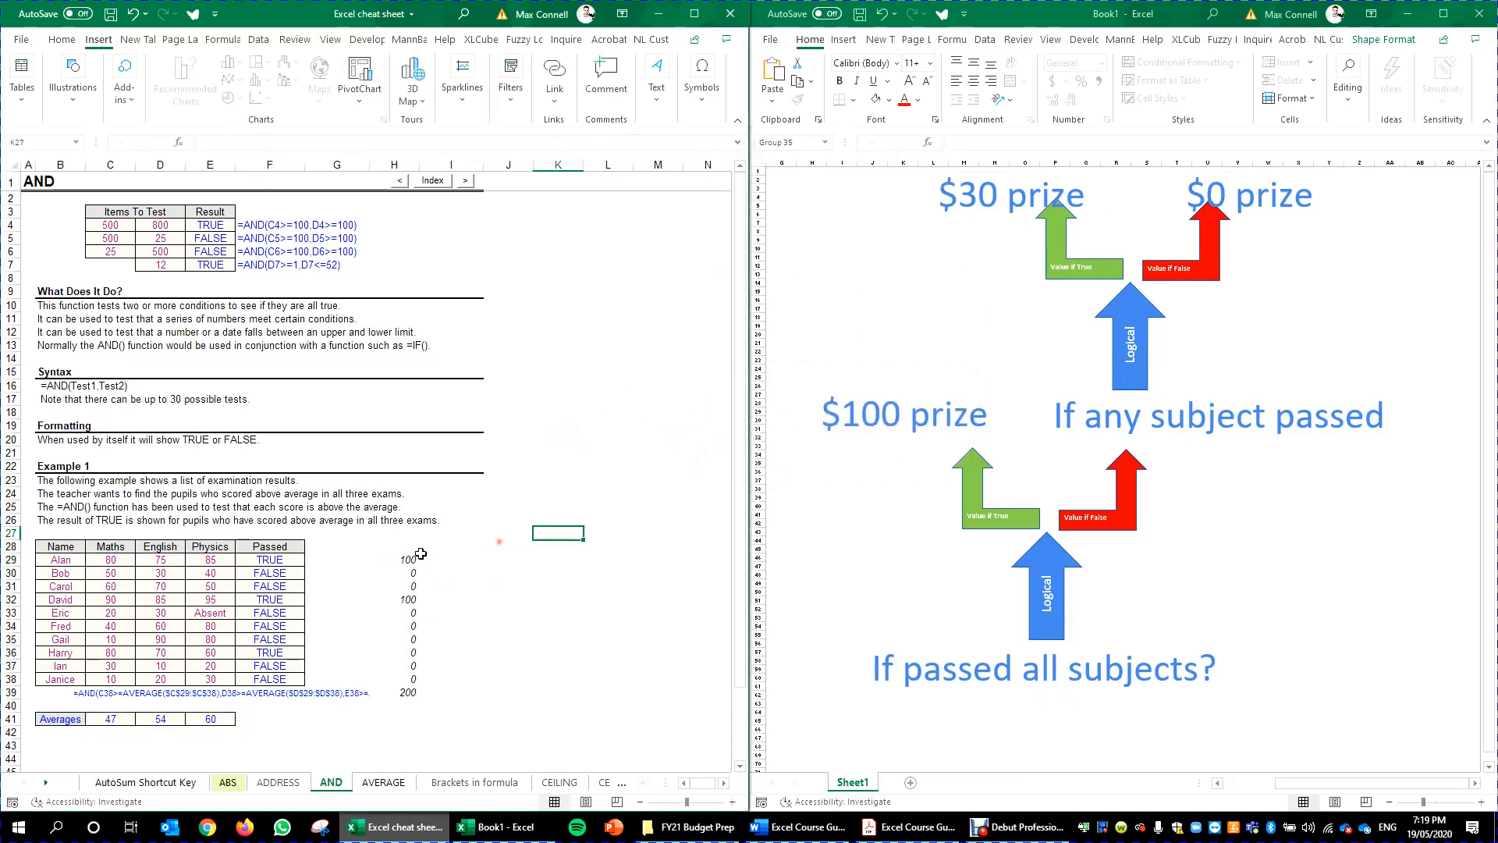
Fill the nested IF formula from H29 down through H38.
click(418, 560)
click(409, 560)
double_click(420, 566)
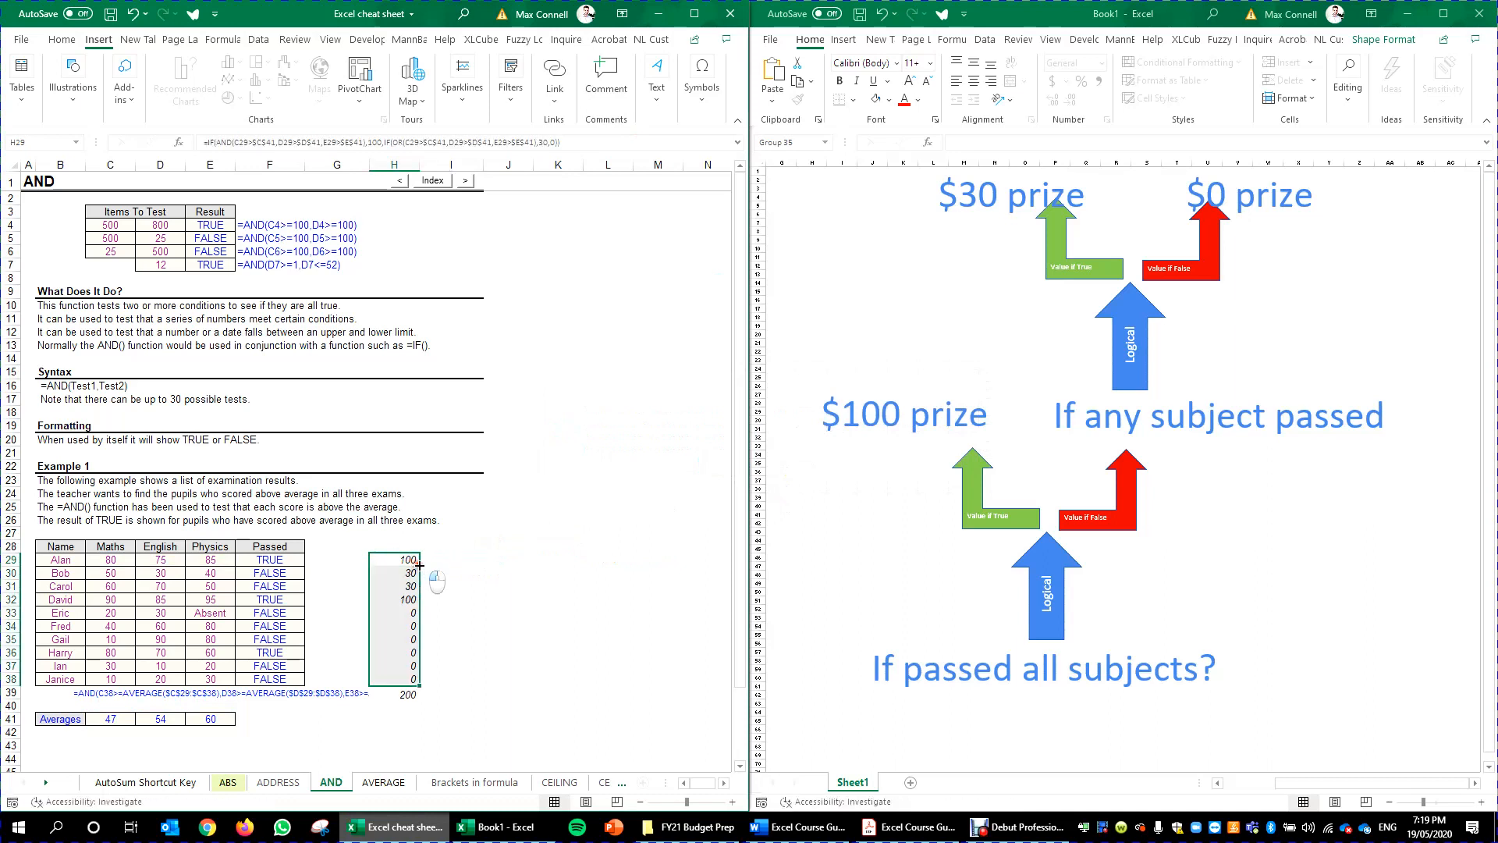
Compare the prizes in rows 30, 31, 37 and 38 with the exam scores in those rows.
drag(409, 573, 108, 587)
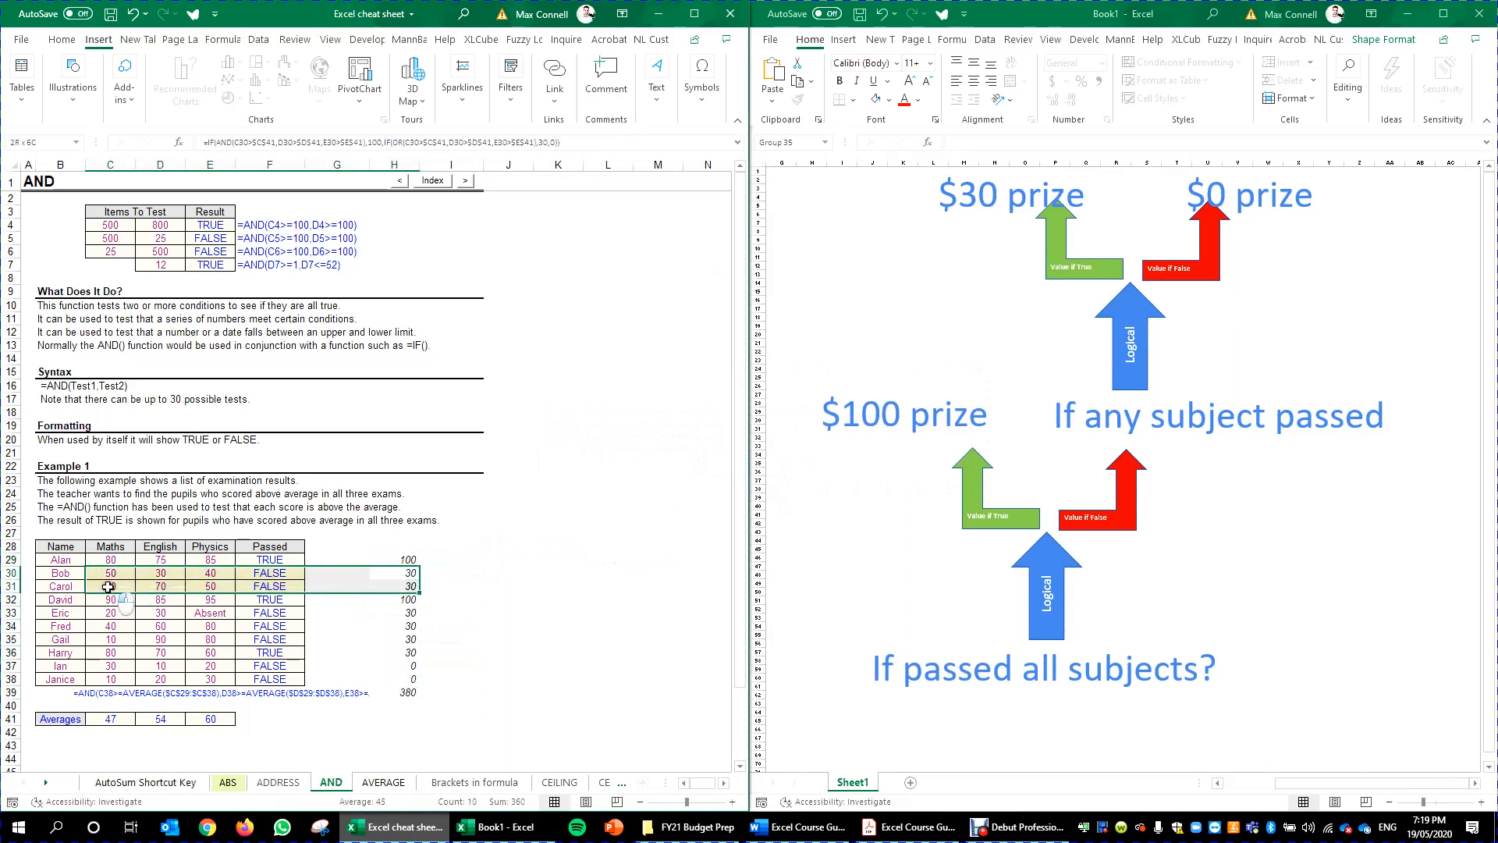
click(107, 573)
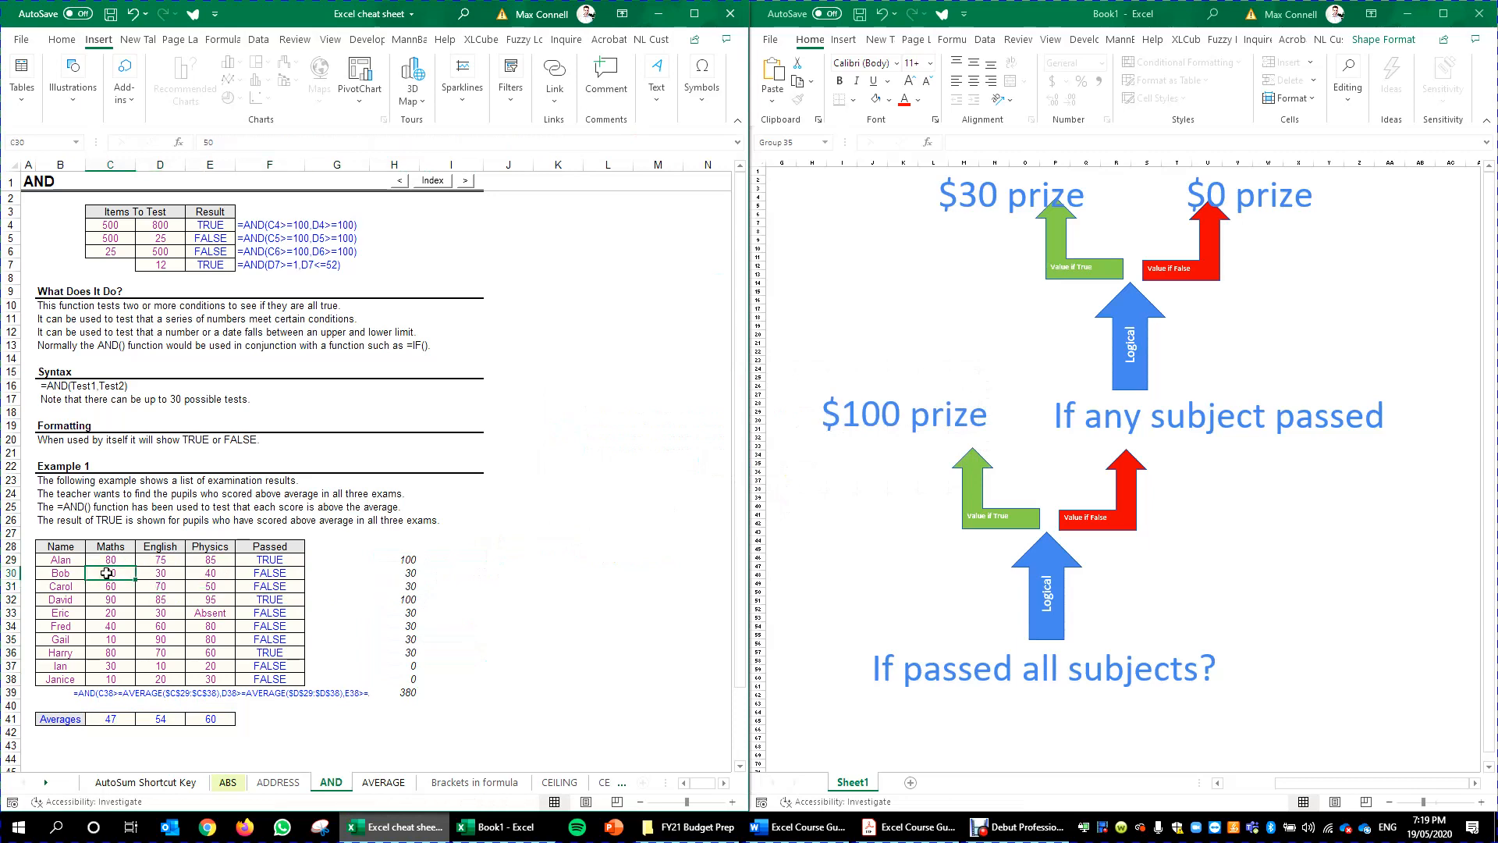
drag(410, 586, 123, 585)
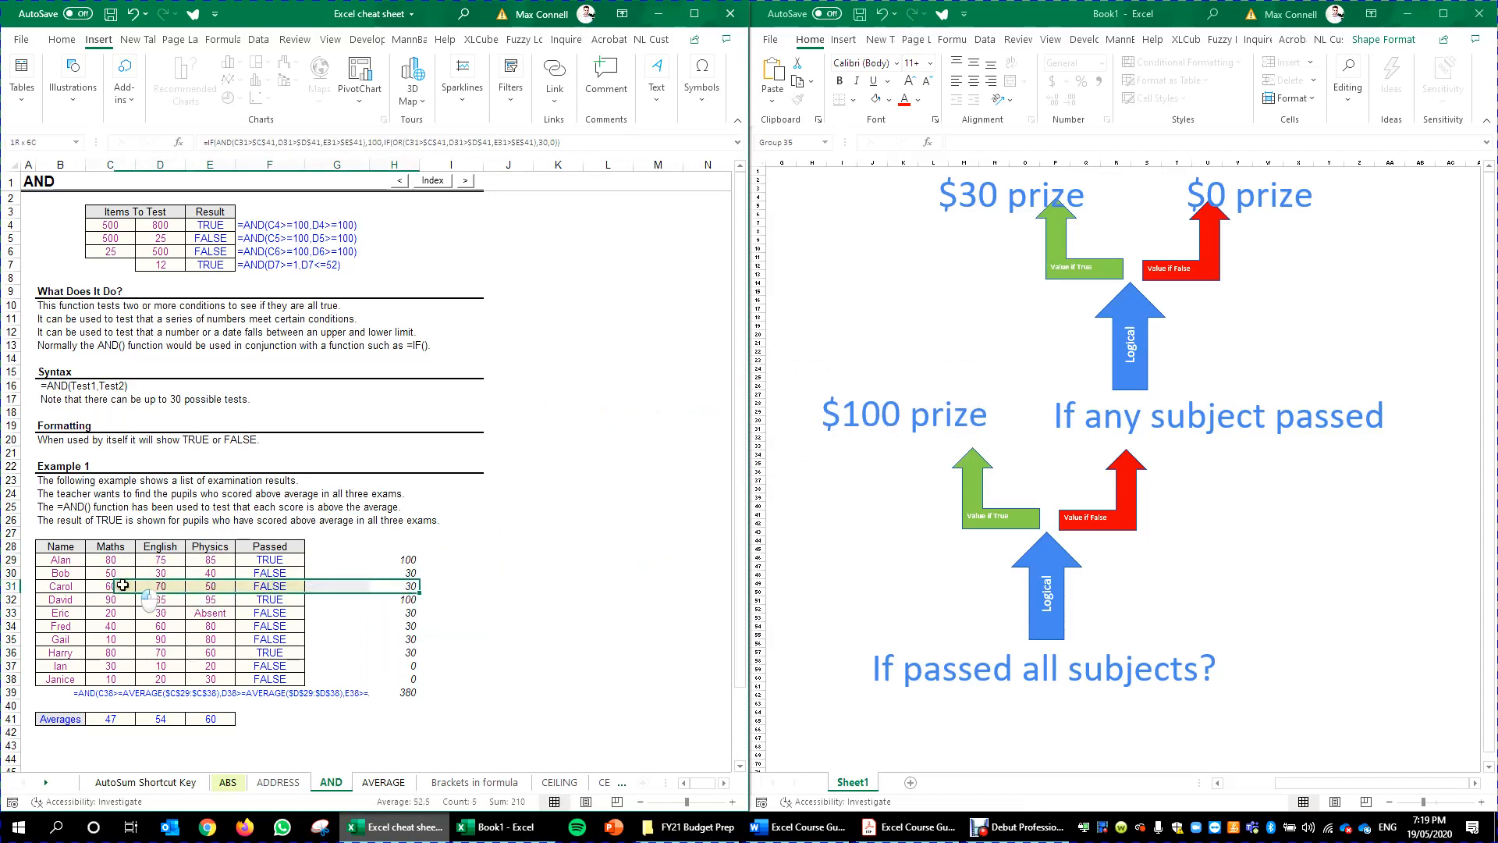
click(117, 586)
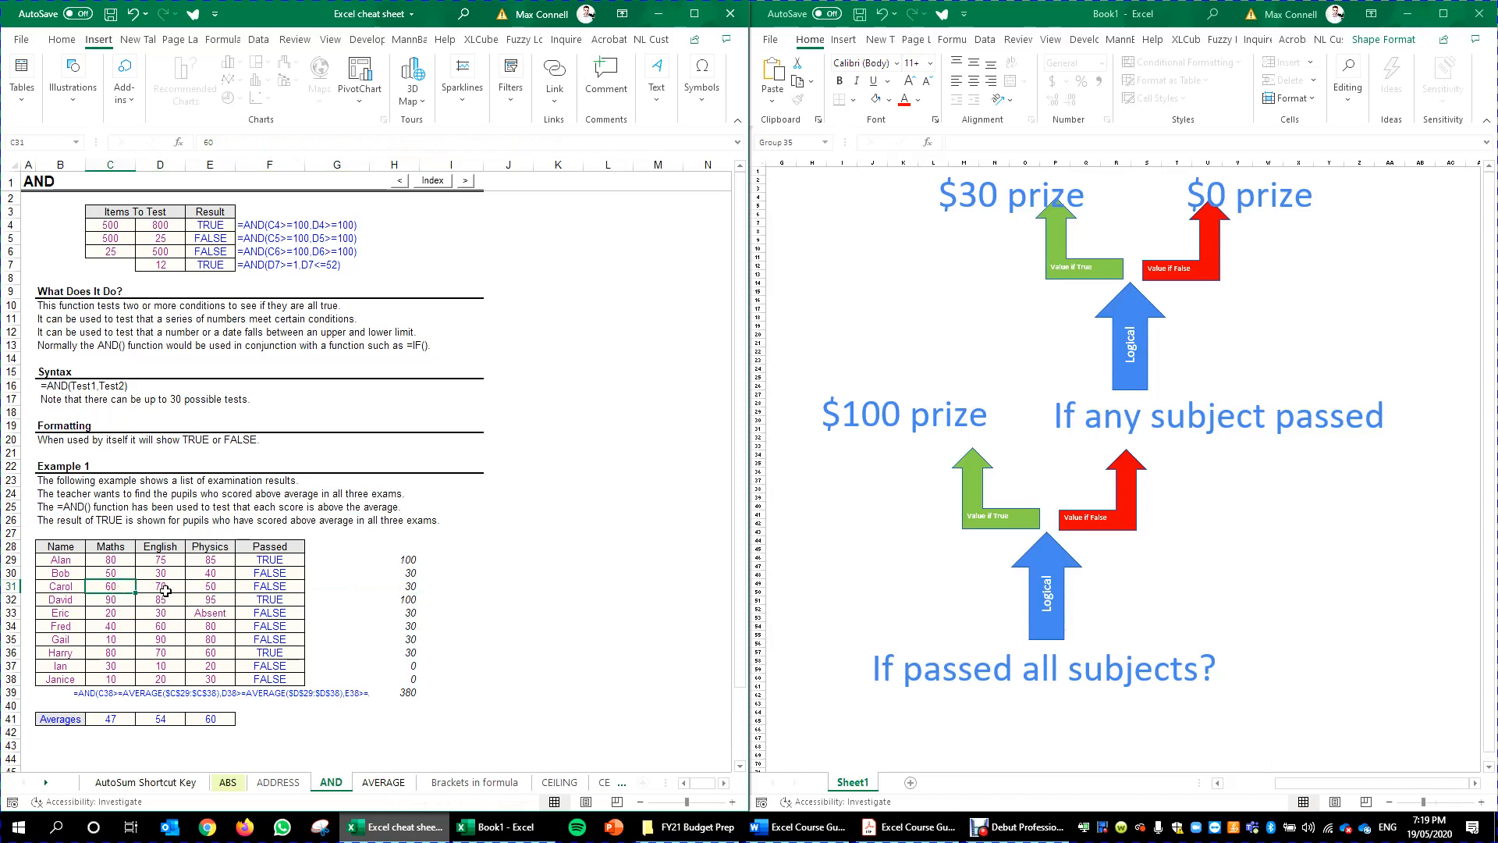
click(412, 589)
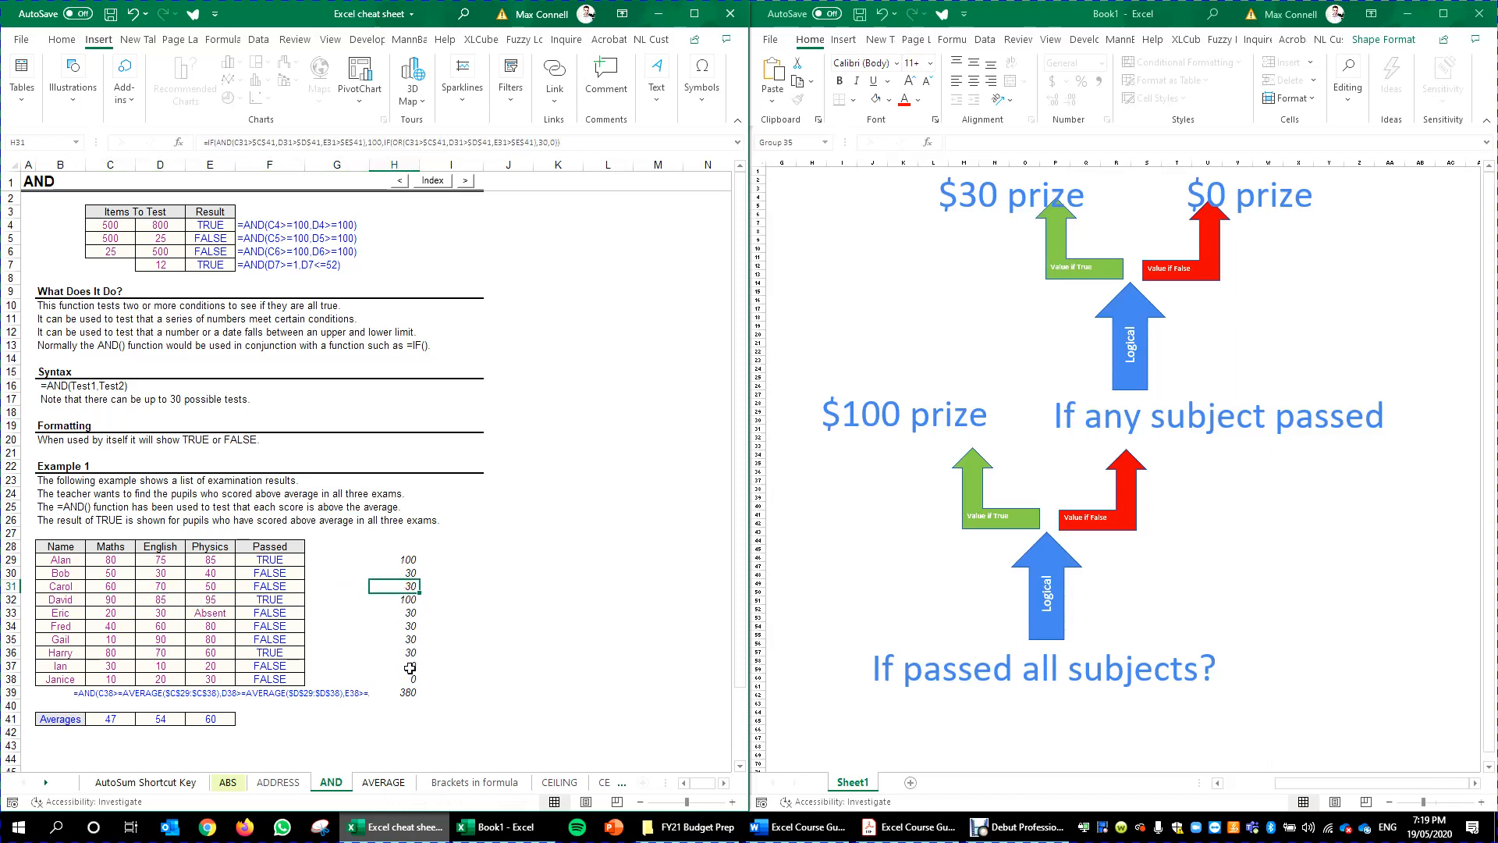
drag(410, 668, 109, 678)
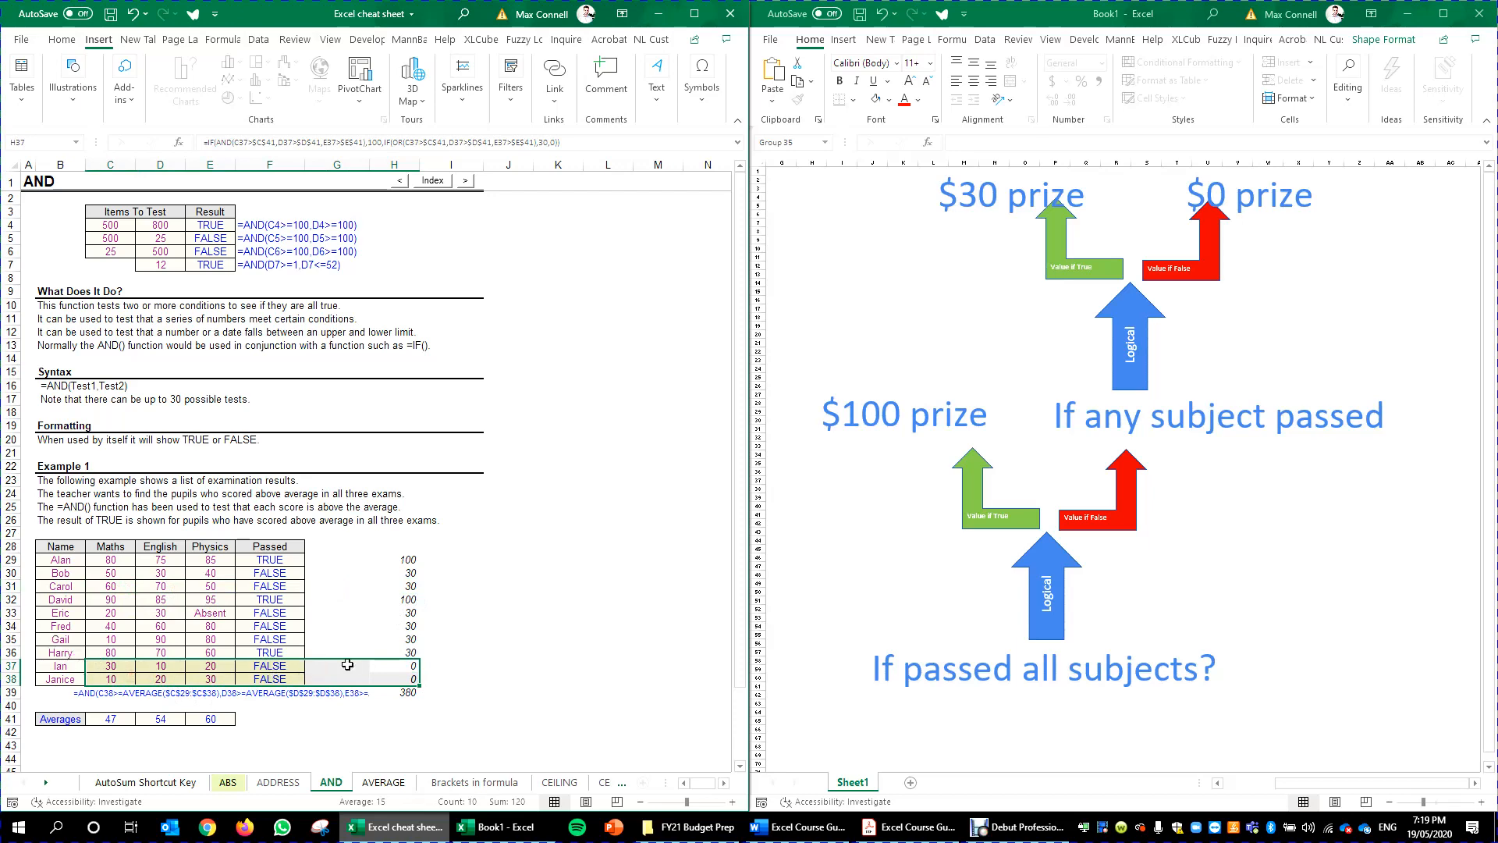
click(450, 575)
click(361, 358)
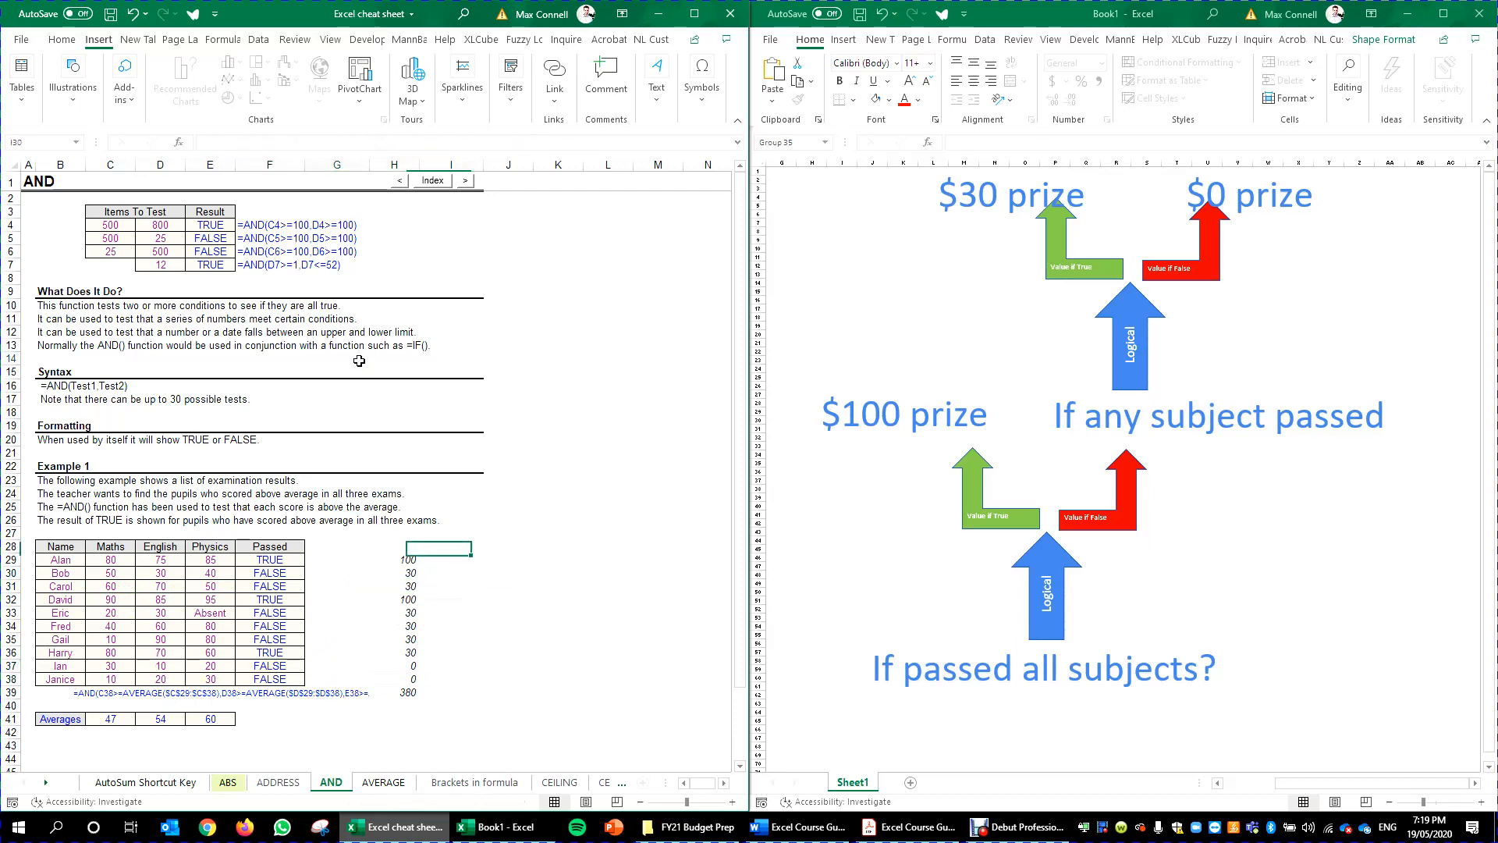
Switch to the Excel Course Guide PDF in Acrobat and review the AND, OR, NOT and IFERROR topics under Unit 5: Logical Functions.
click(909, 827)
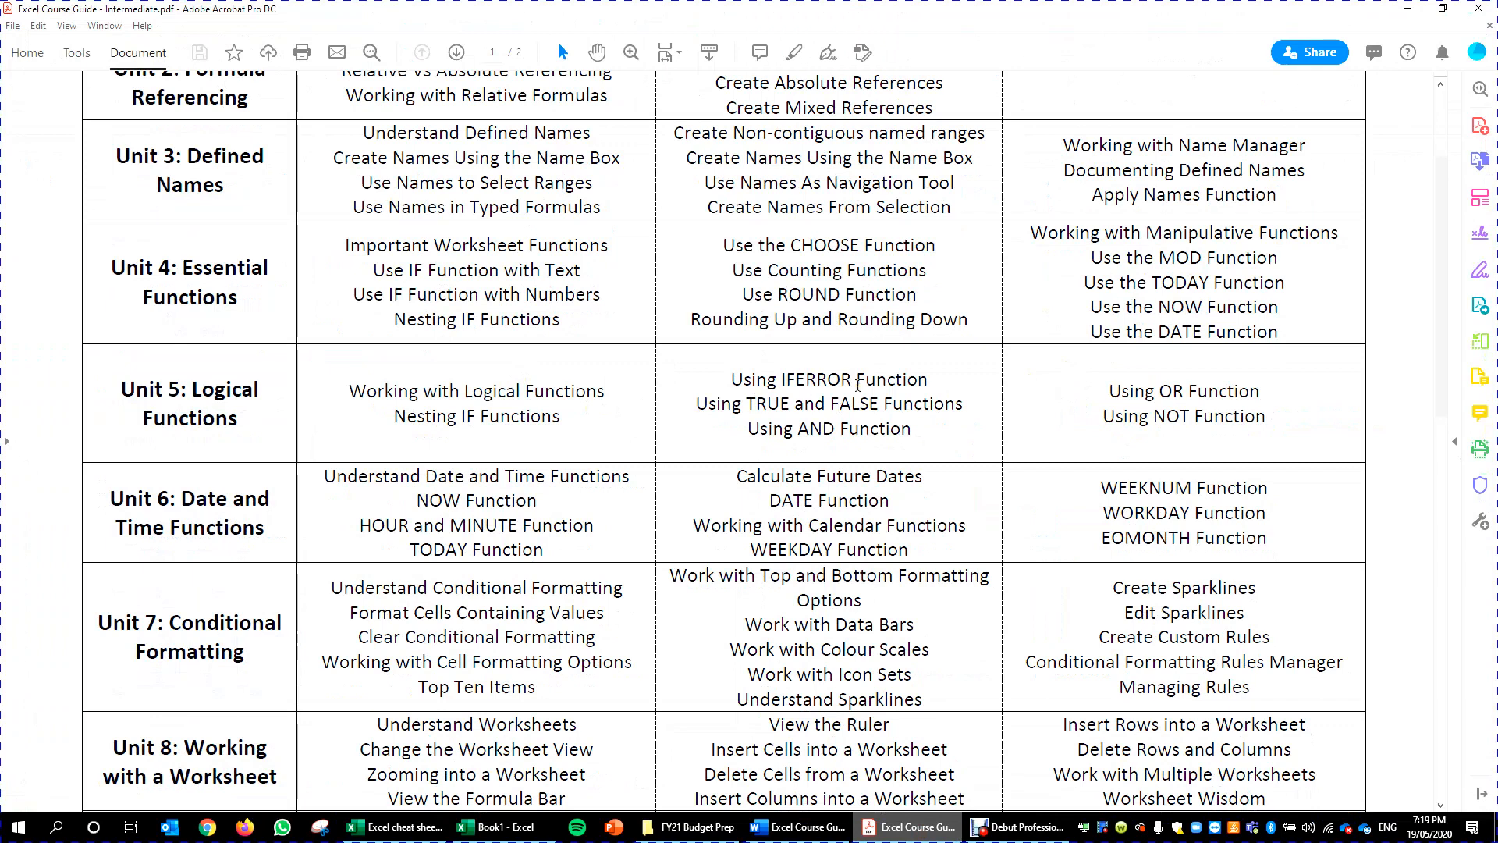
drag(931, 453, 742, 455)
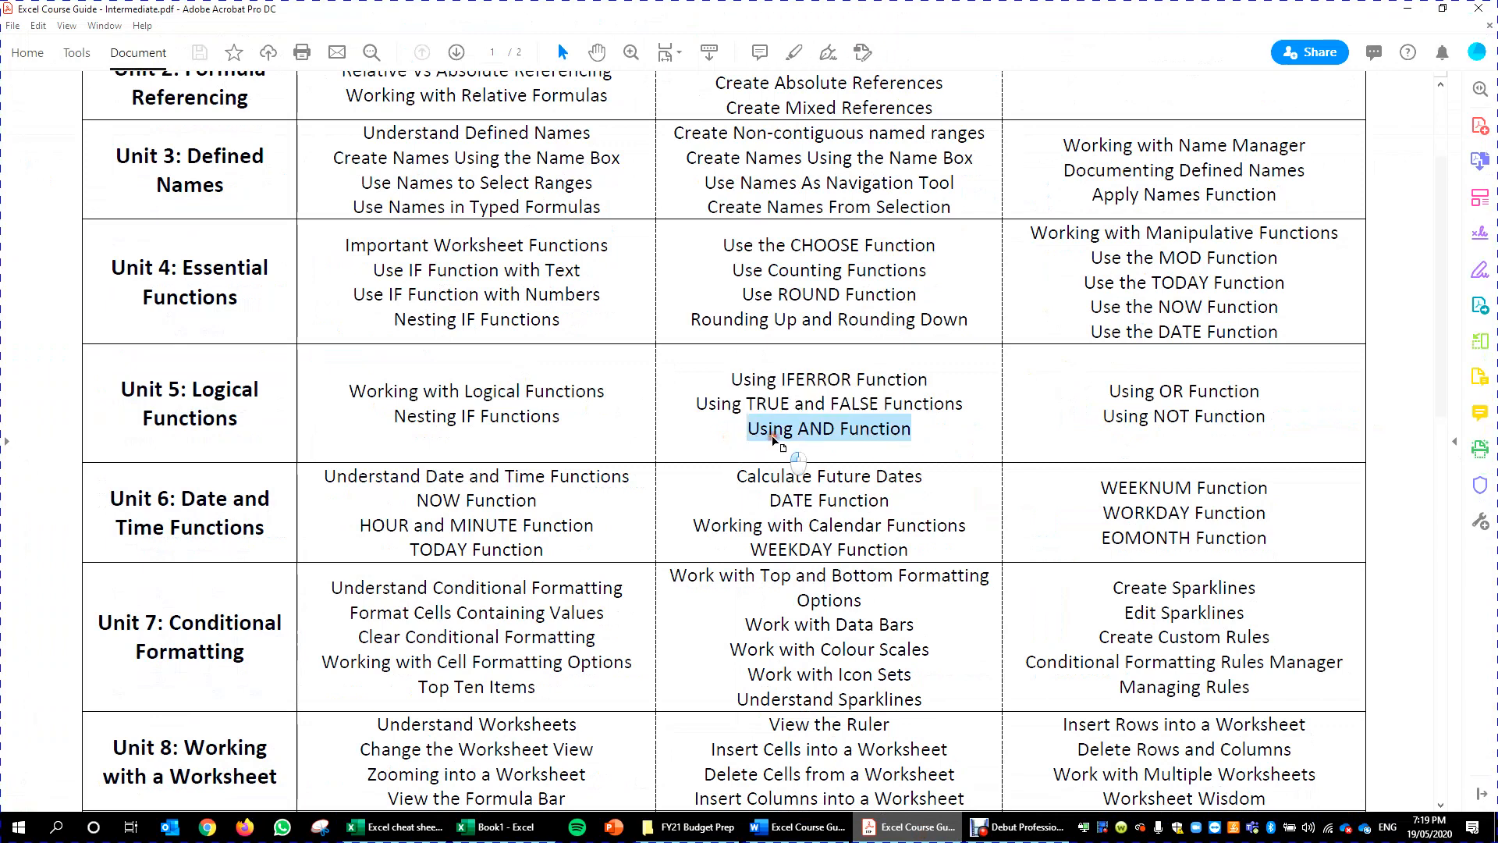
click(798, 465)
drag(1110, 396, 1259, 395)
click(1239, 418)
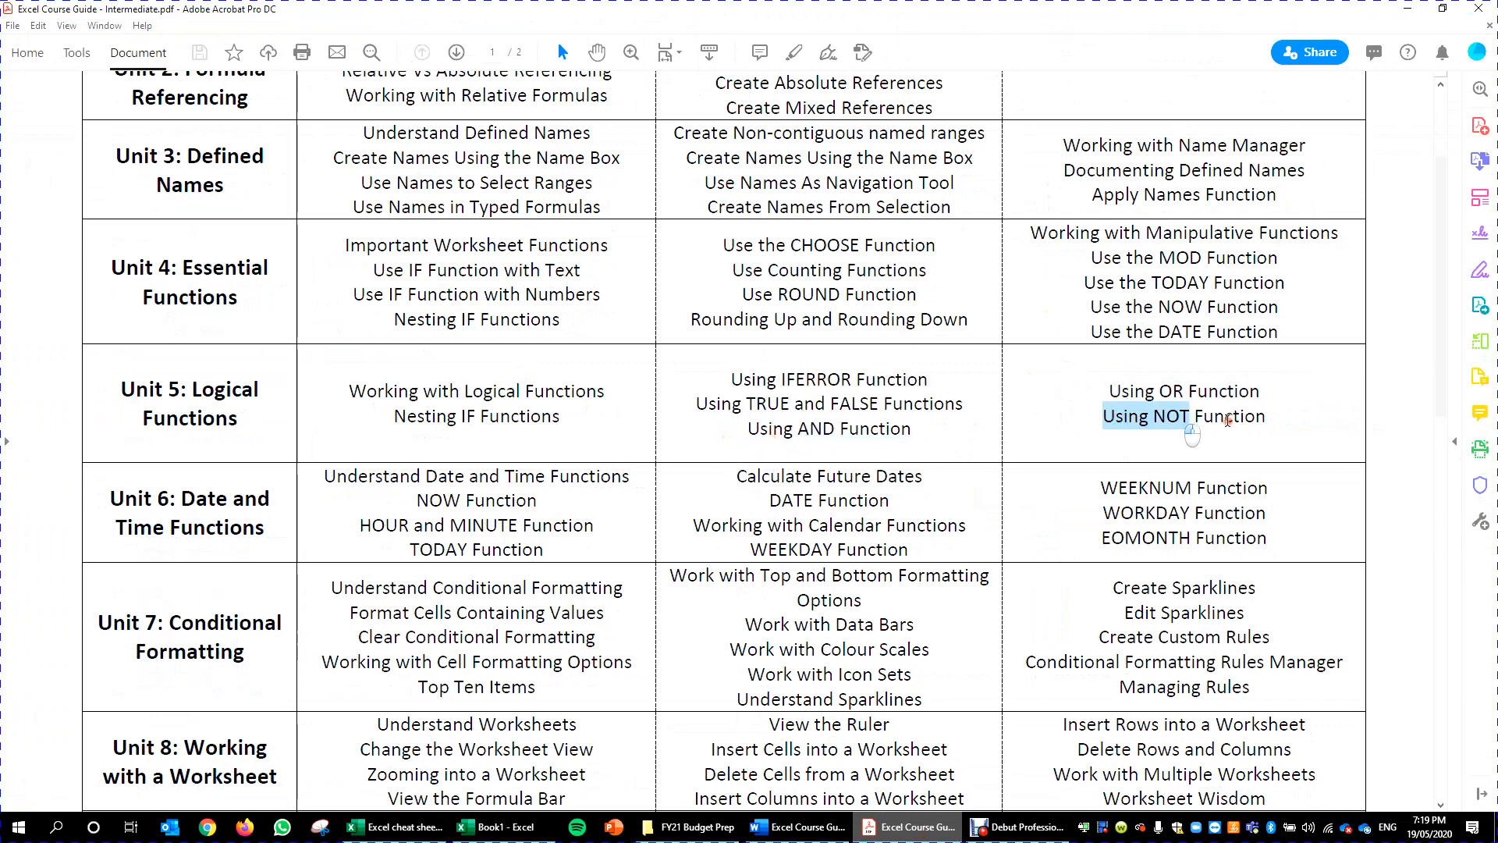
drag(933, 380, 674, 359)
click(741, 379)
click(1406, 8)
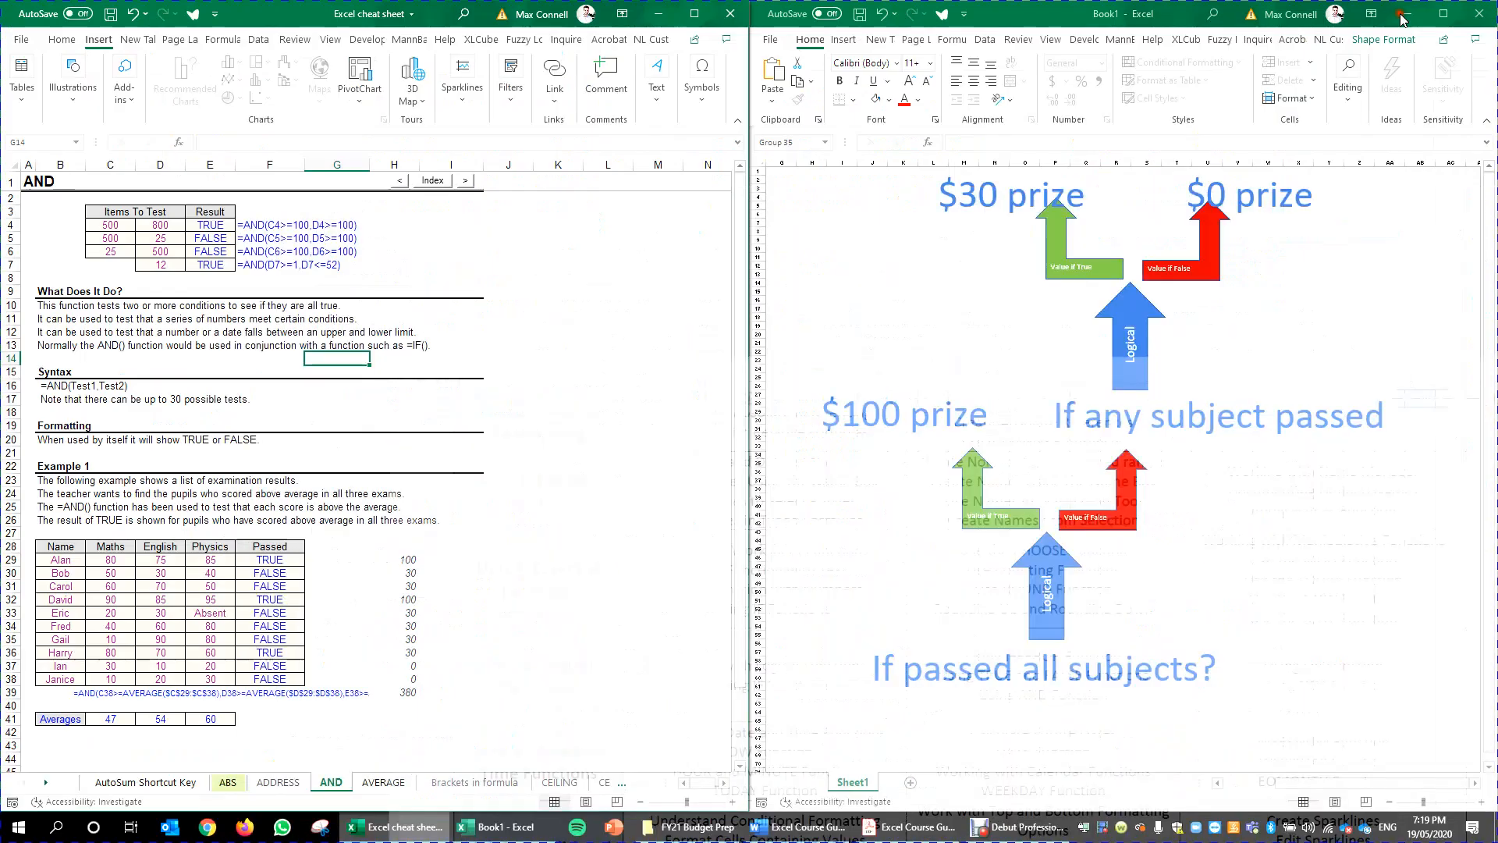
Examine the exam scores and prizes in rows 37 and 38 against the nested "If any subject passed" test in the diagram.
click(403, 405)
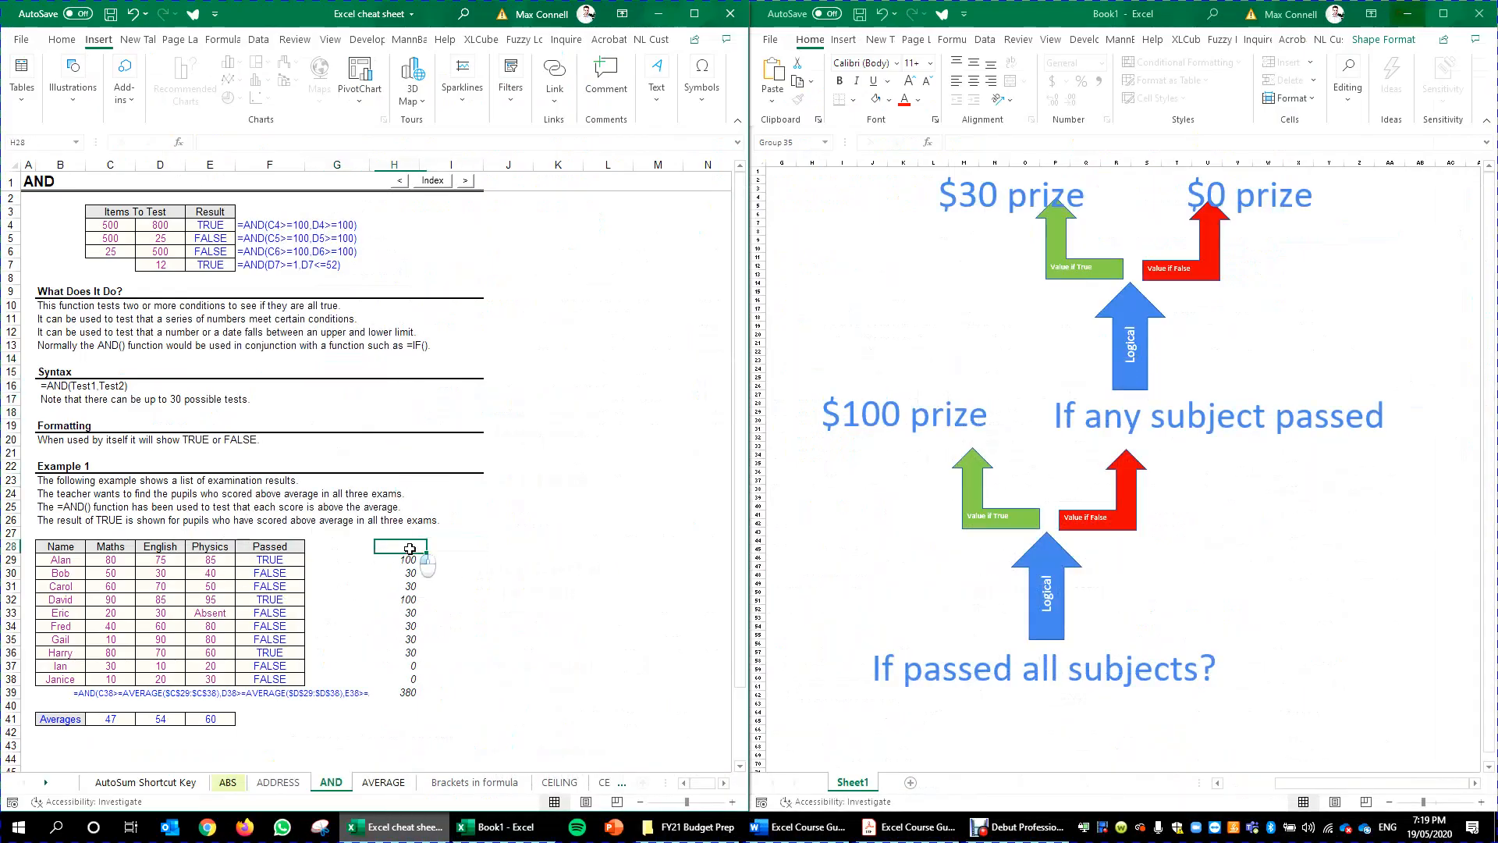
click(222, 678)
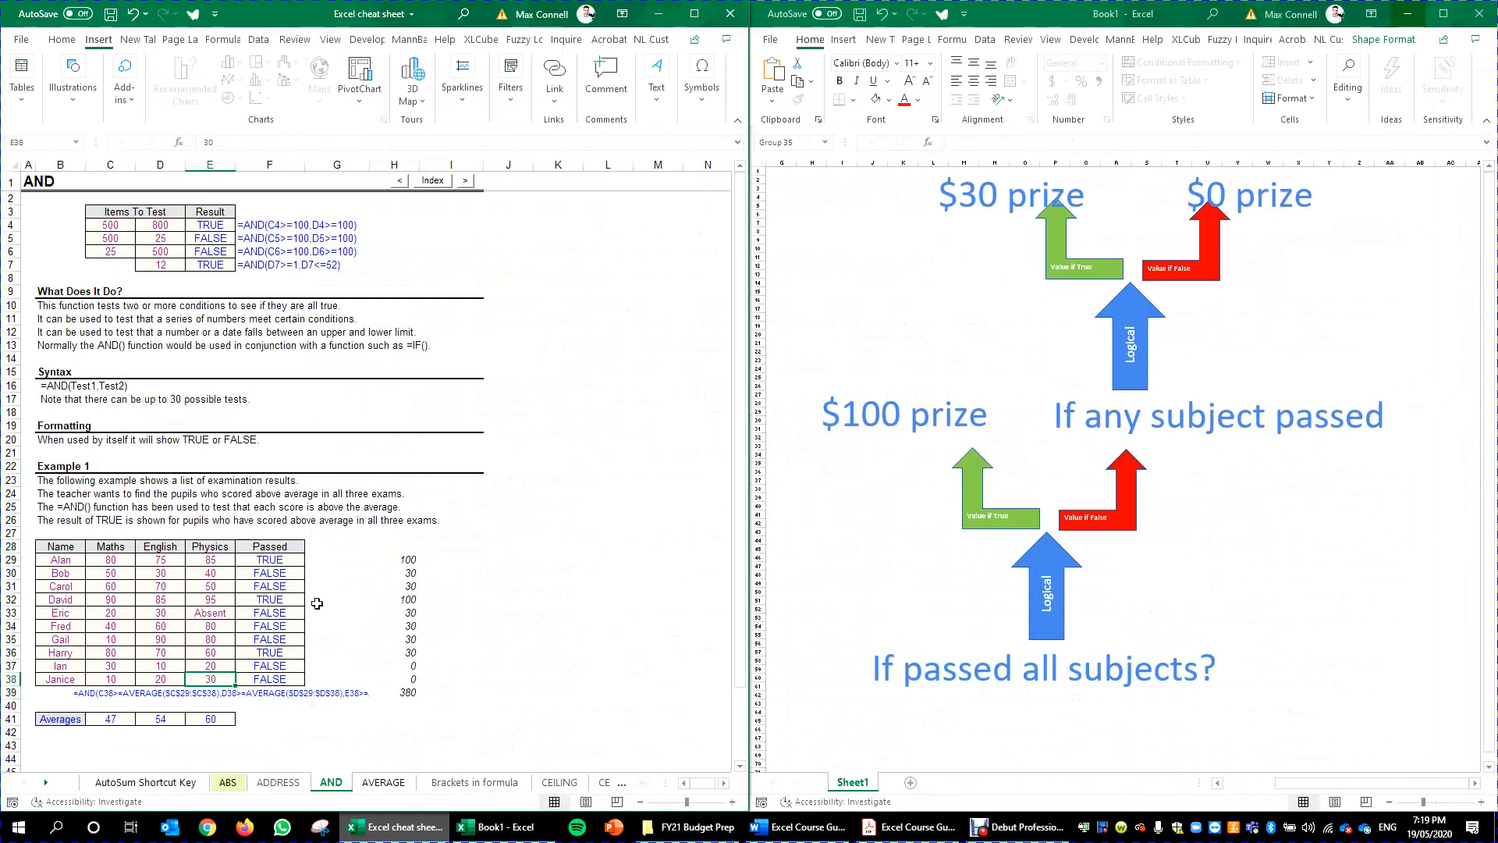
scroll(317, 604, down, 2)
click(398, 590)
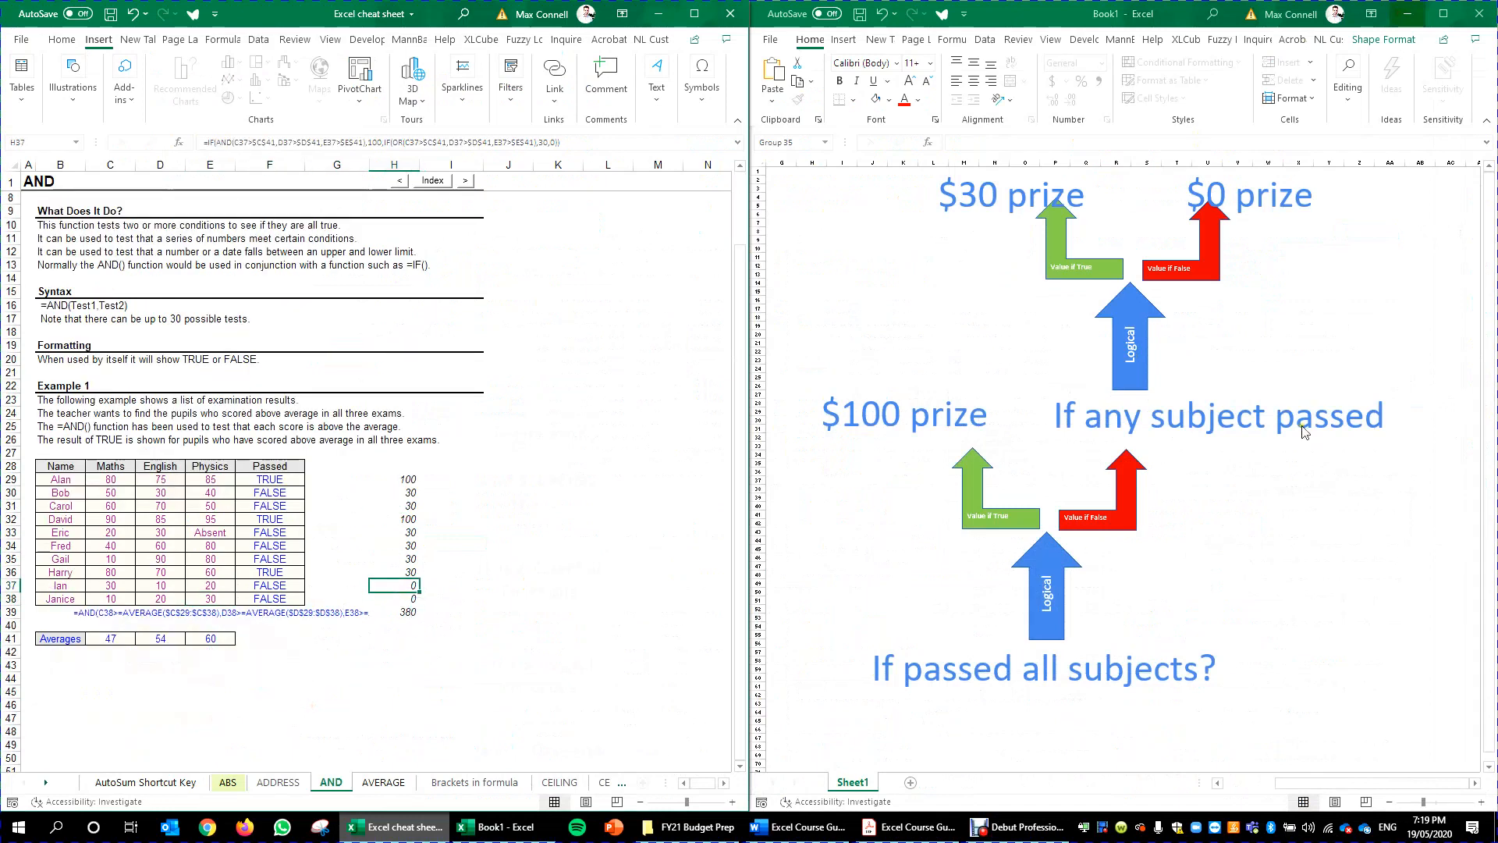
click(1145, 359)
click(1144, 359)
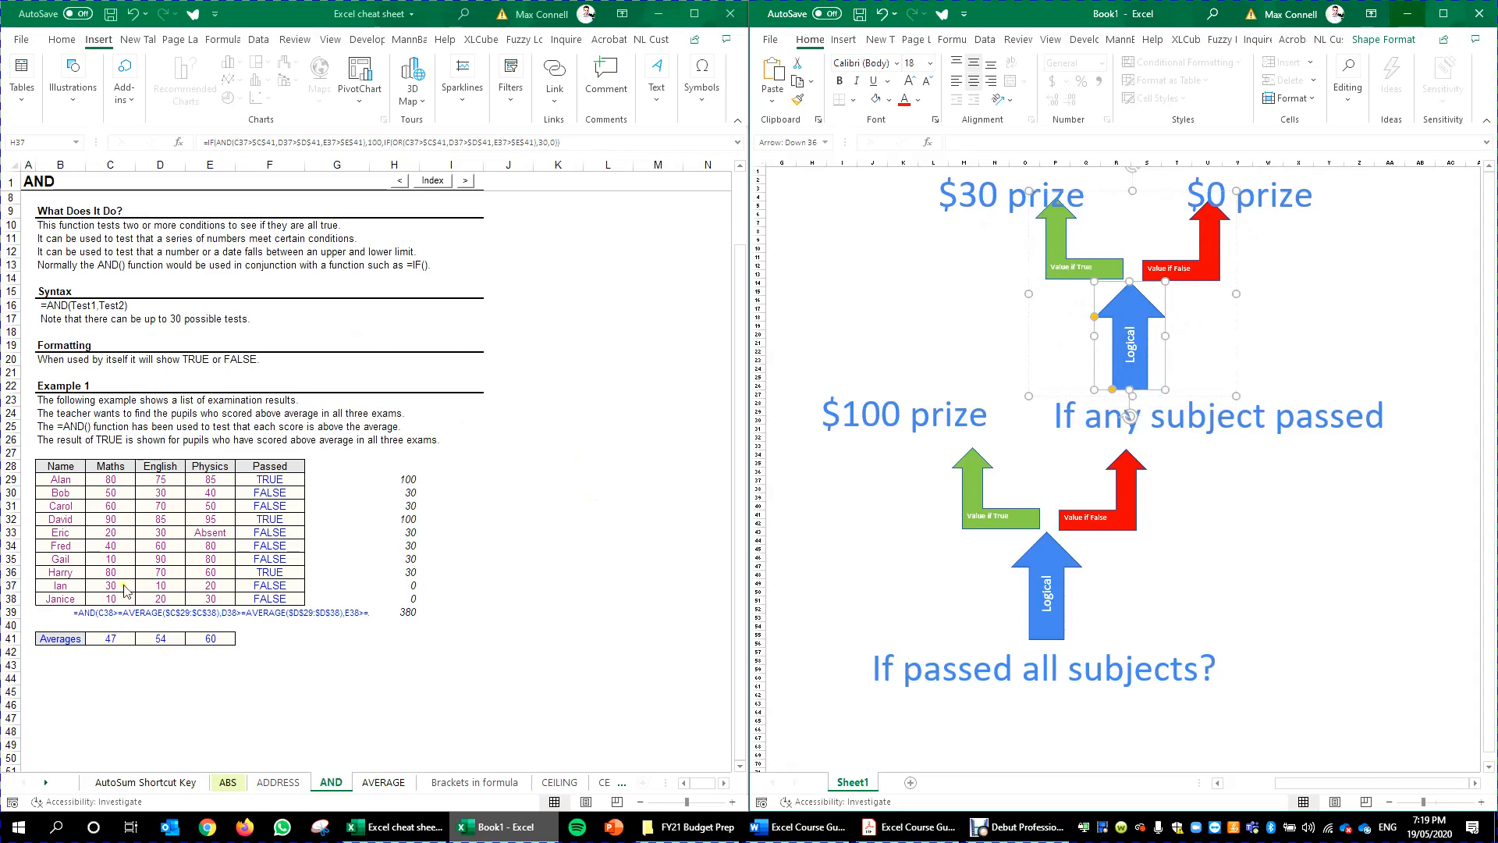
click(209, 597)
scroll(212, 561, up, 2)
scroll(273, 575, down, 2)
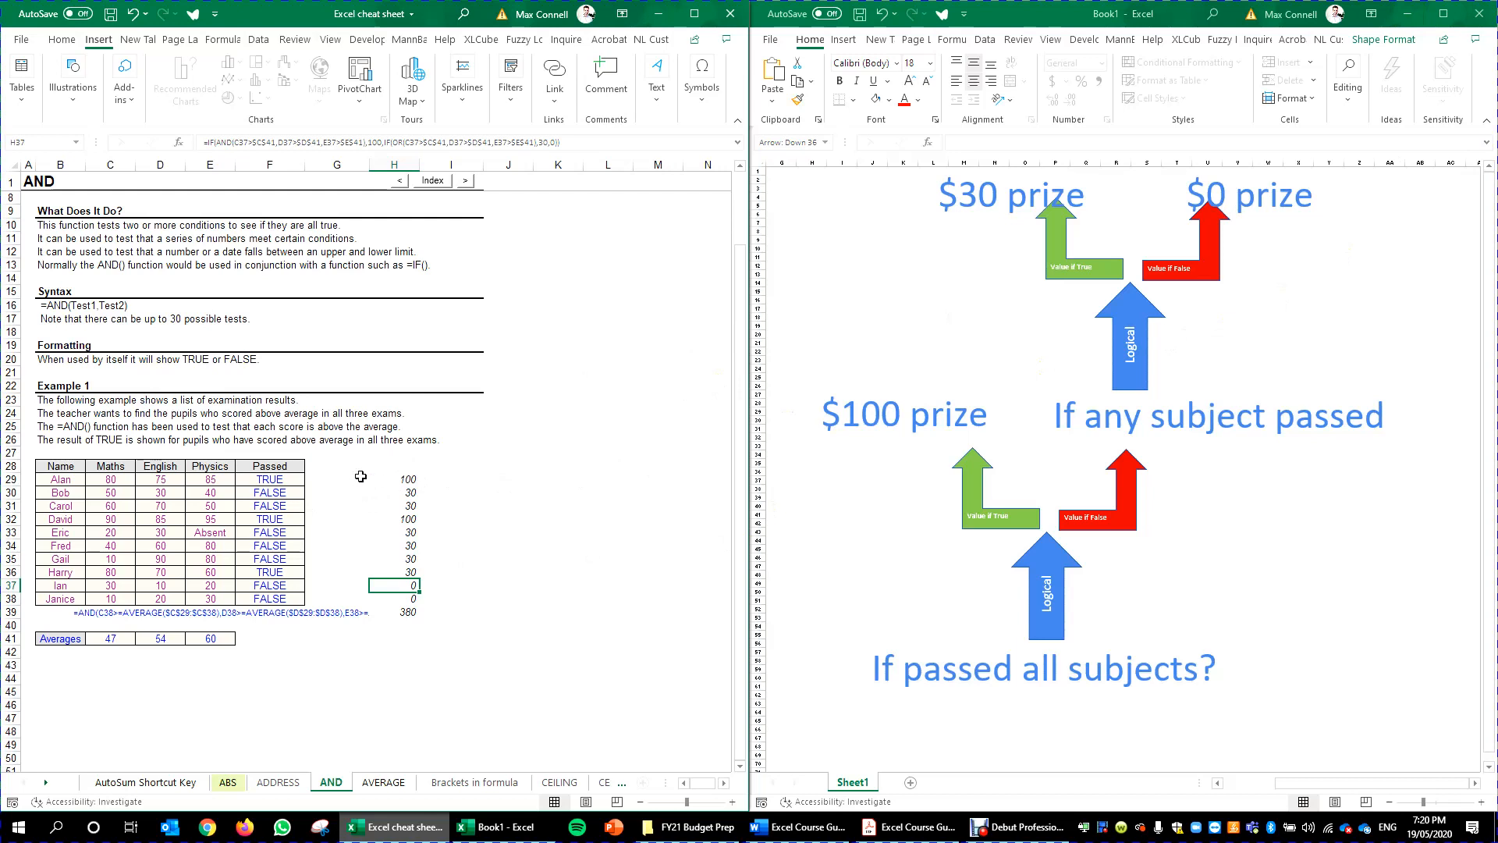
Enter # as the Physics score in E38 and 123 as the English score in D37.
click(222, 599)
text(#)
key(Return)
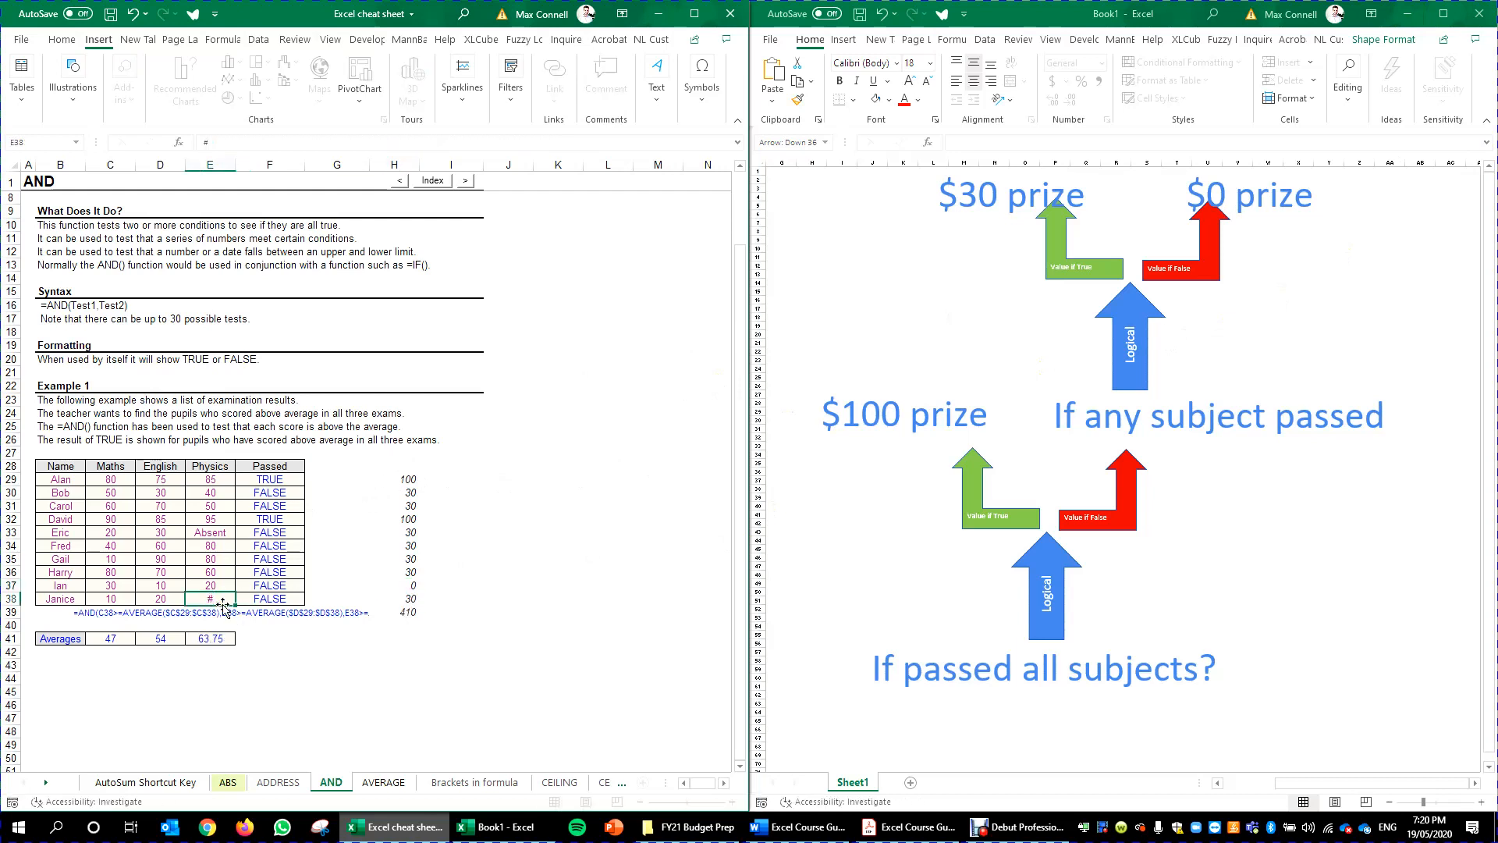
click(160, 585)
text(123)
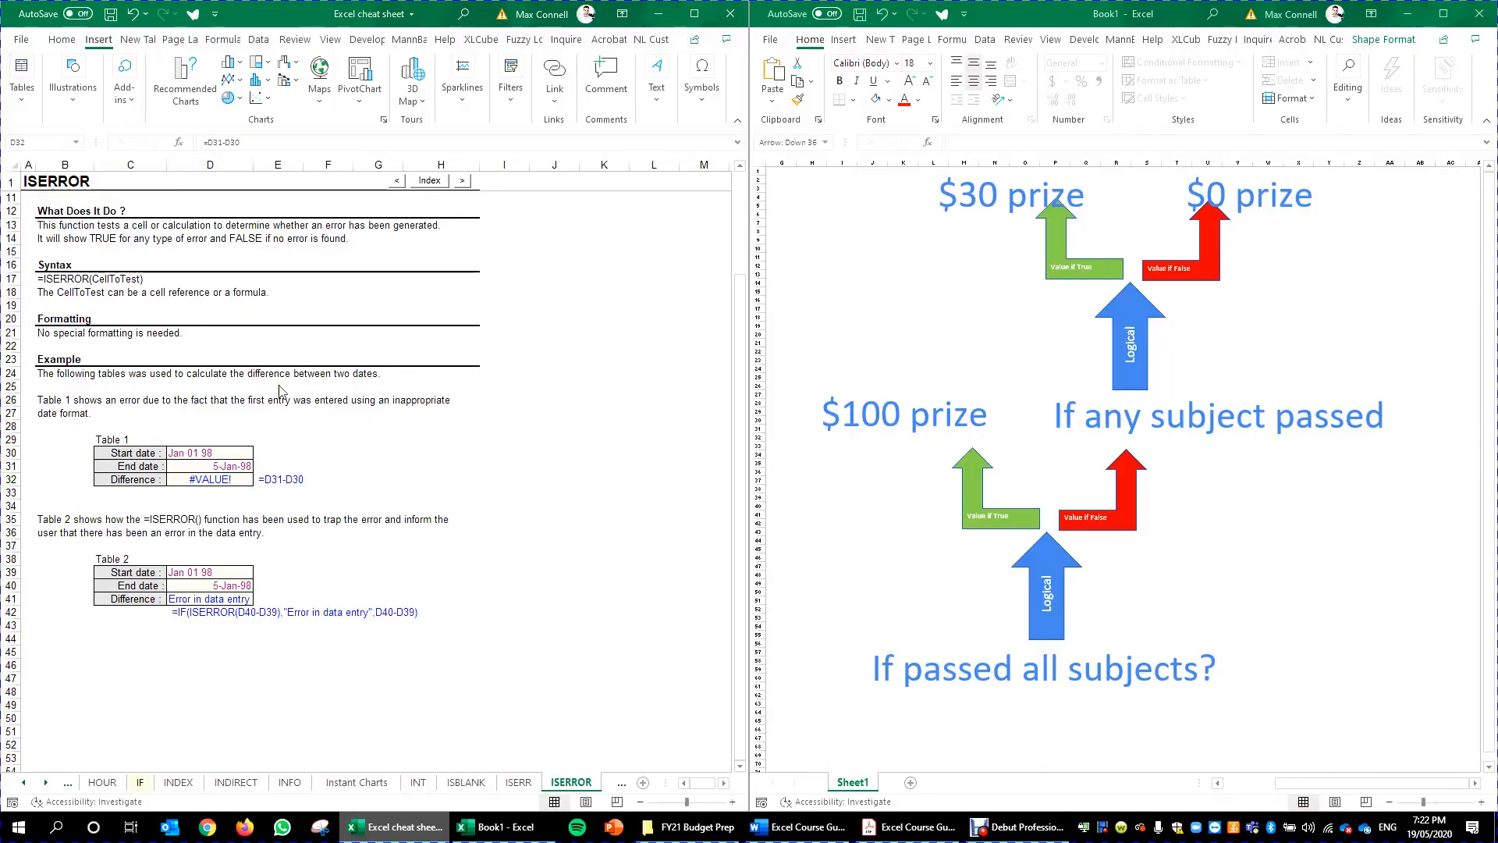
Examine the difference formula in D32 of Table 1 on the ISERROR sheet and the date cells it refers to.
click(237, 480)
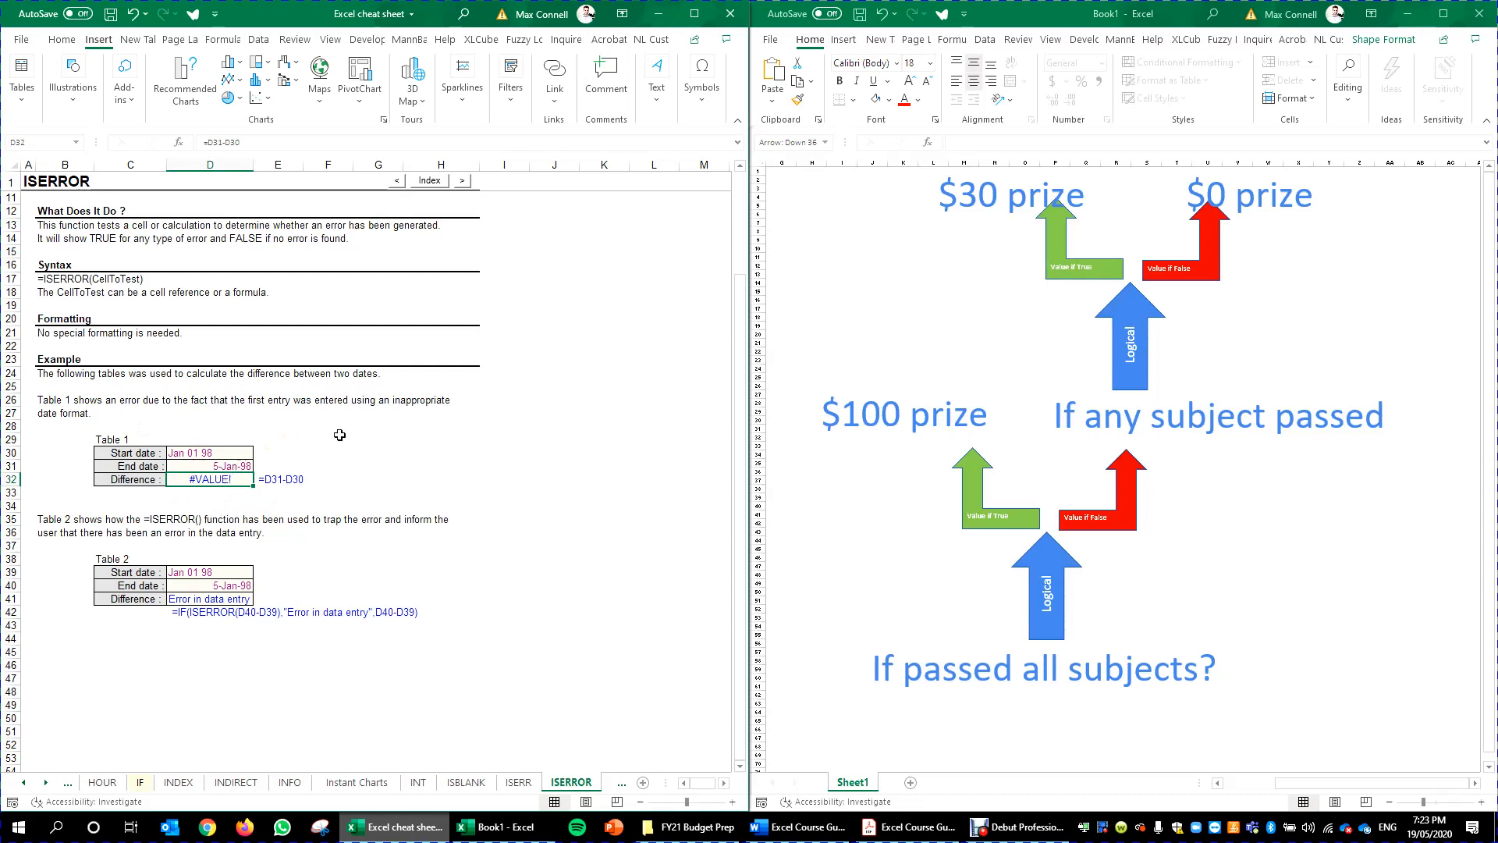
click(277, 475)
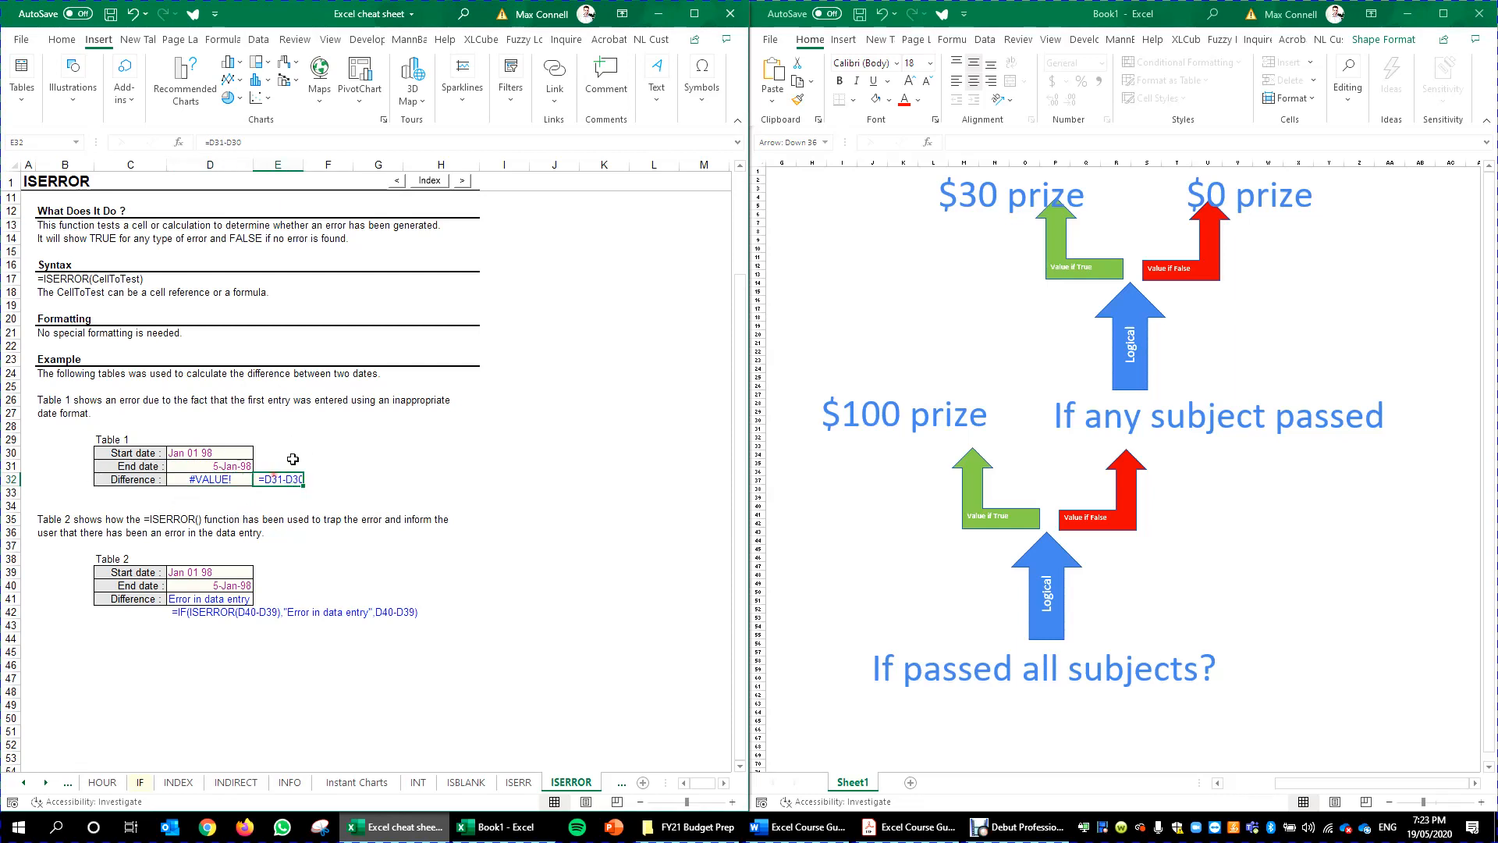
double_click(206, 479)
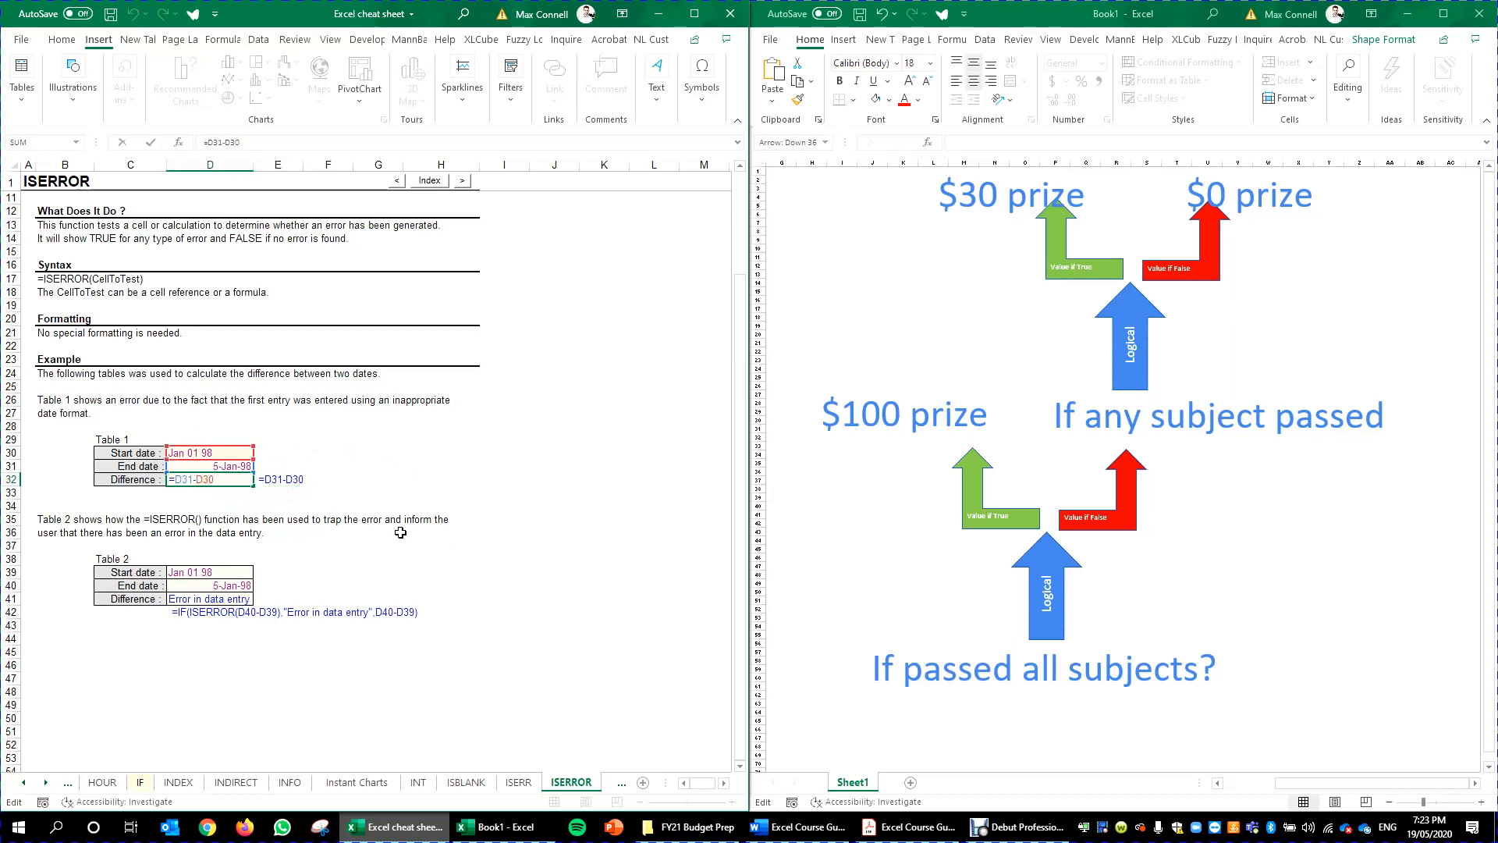
key(Escape)
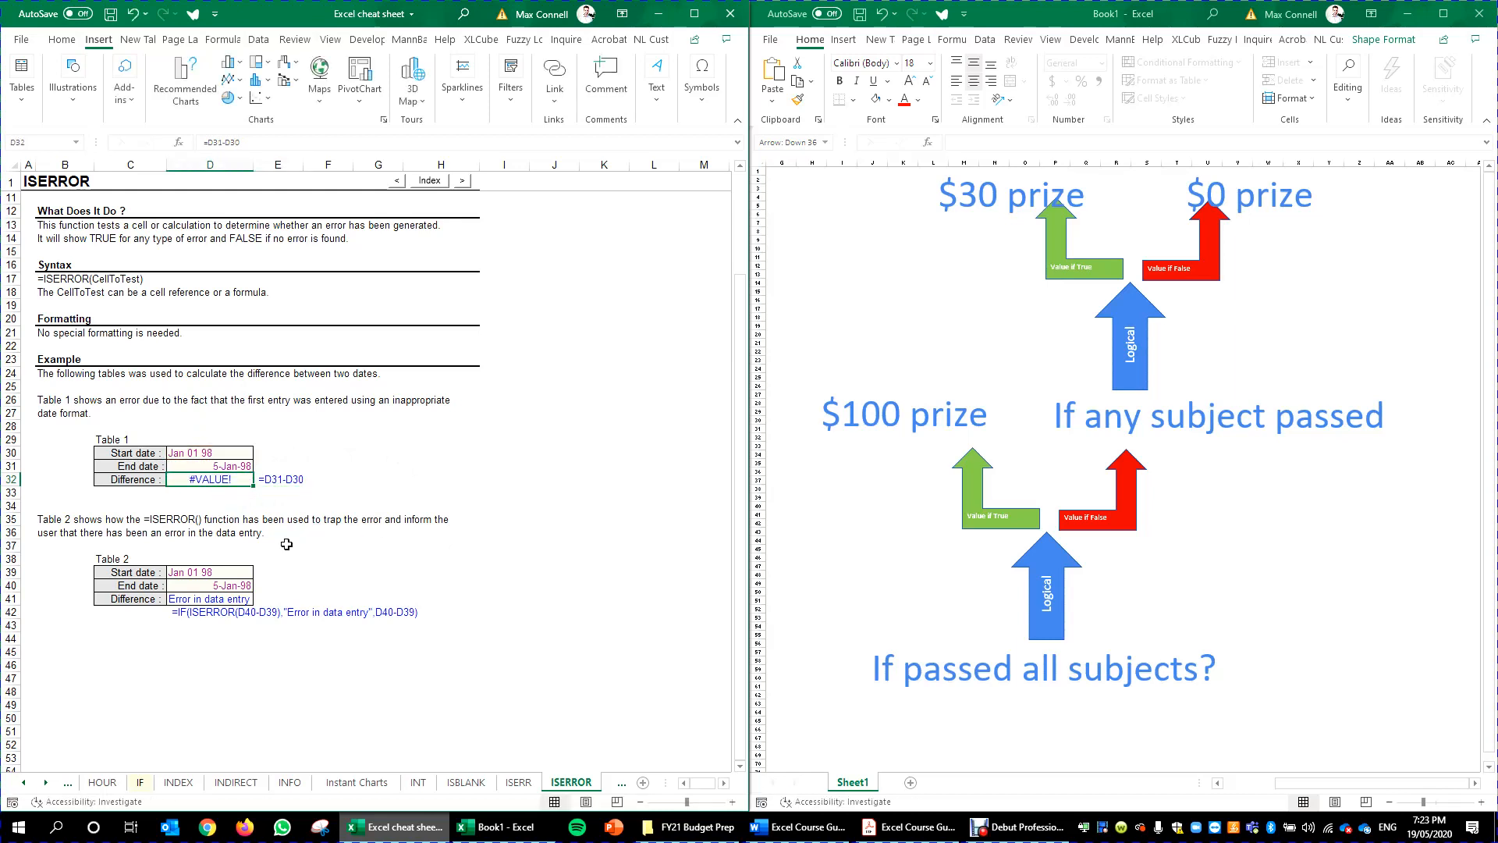
click(193, 457)
click(211, 479)
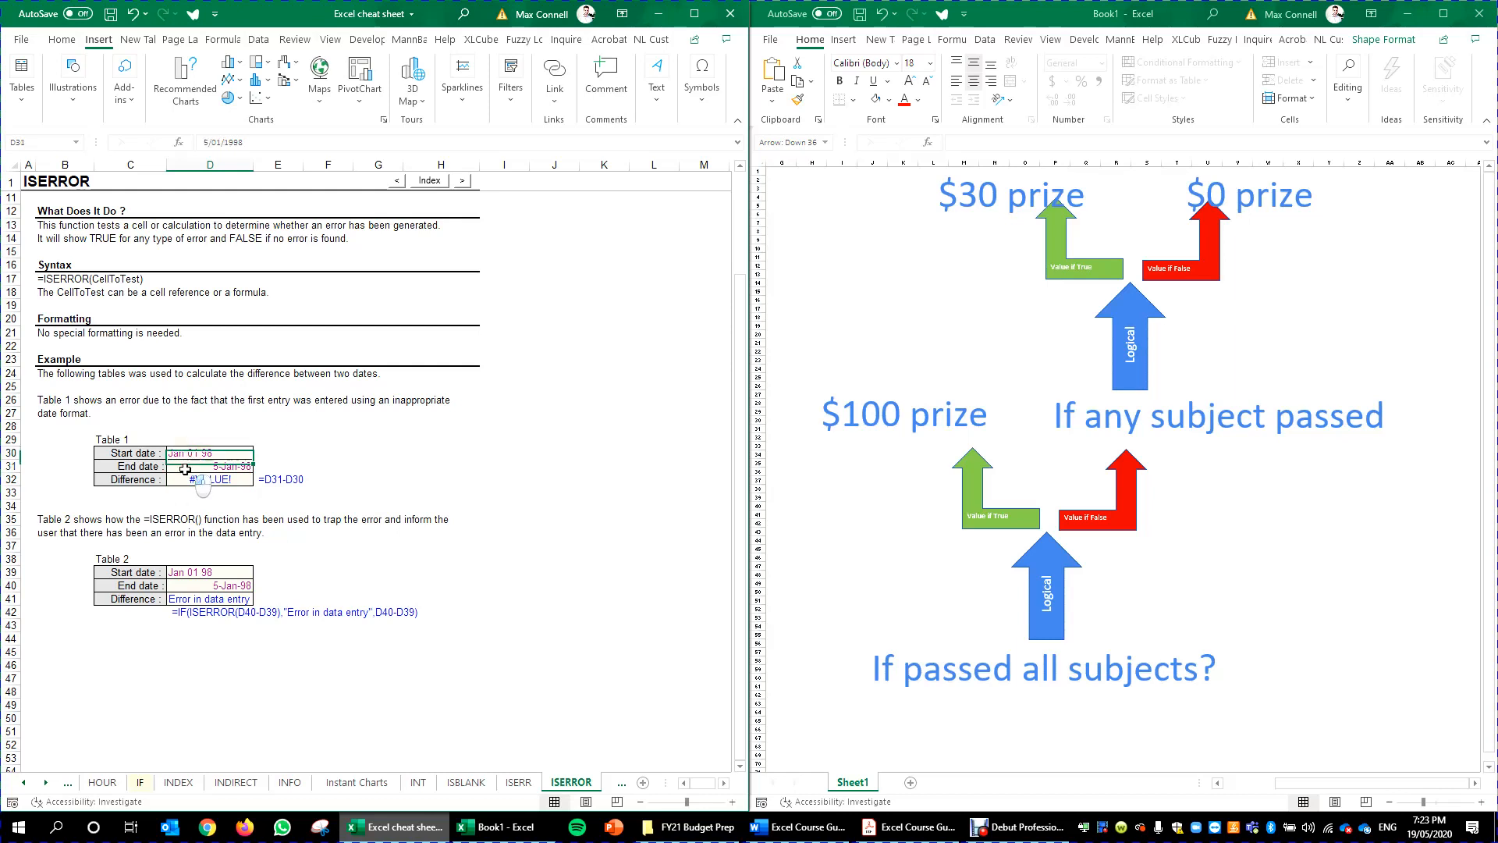
Copy Table 1's end date from D31 into the start date cell D30.
click(209, 466)
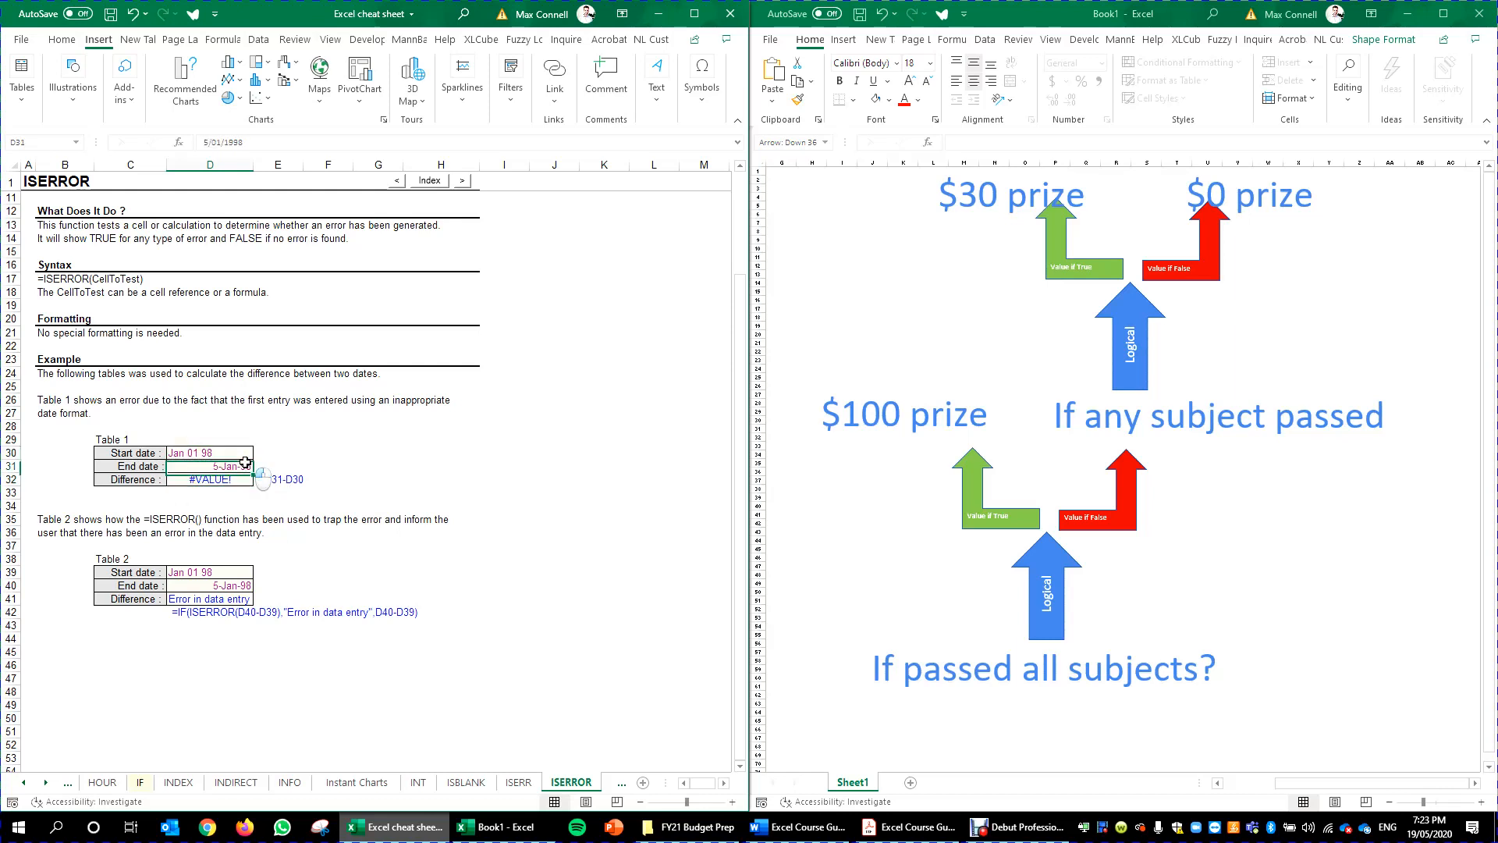
key(ctrl+c)
click(197, 453)
key(ctrl+v)
key(Escape)
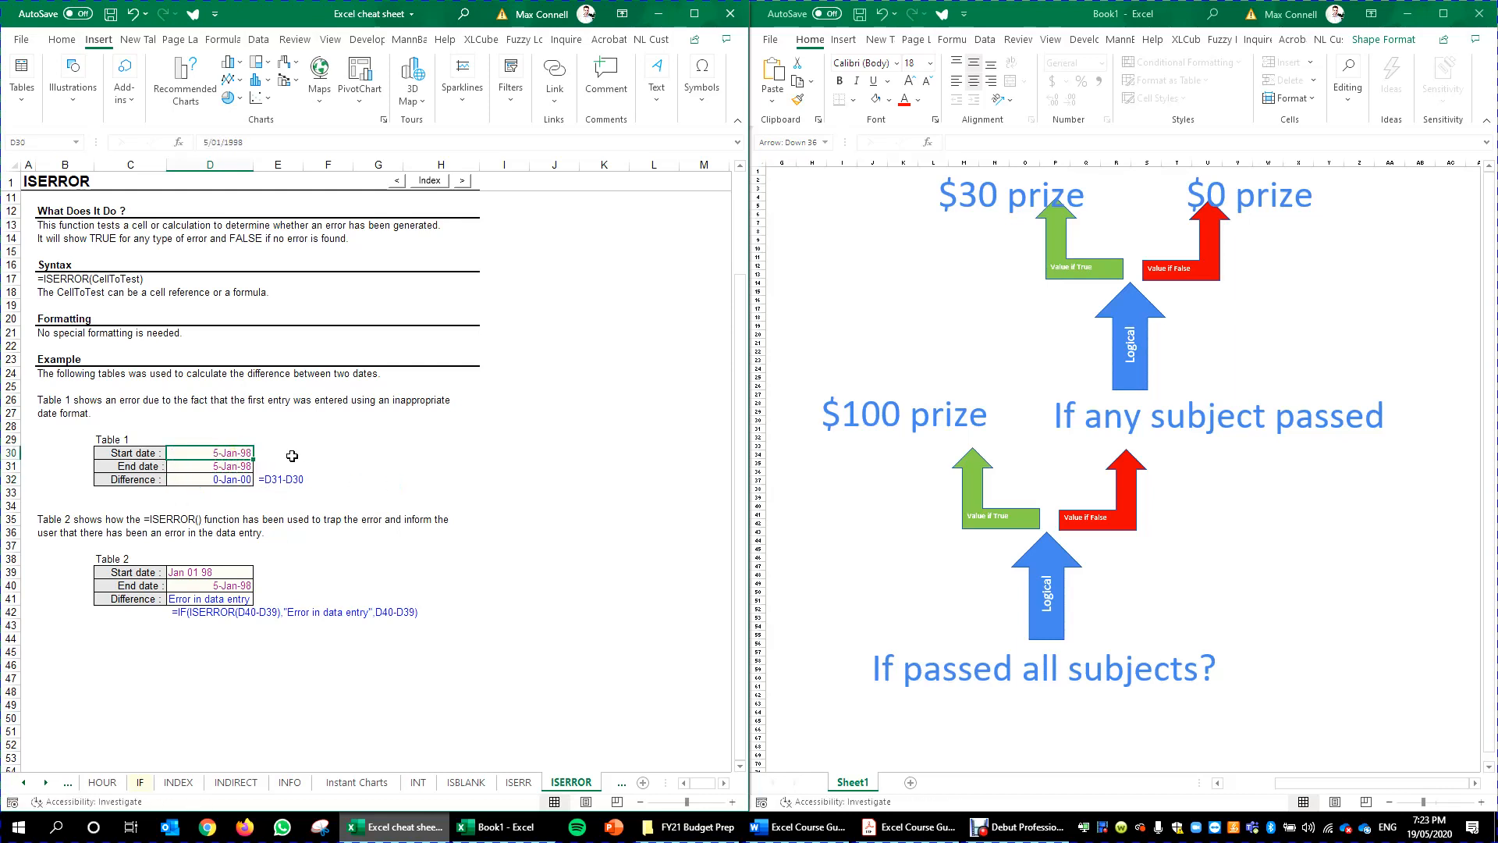
Change the start date in D30 to 4/01/1998.
key(F2)
key(Home)
key(Delete)
text(4)
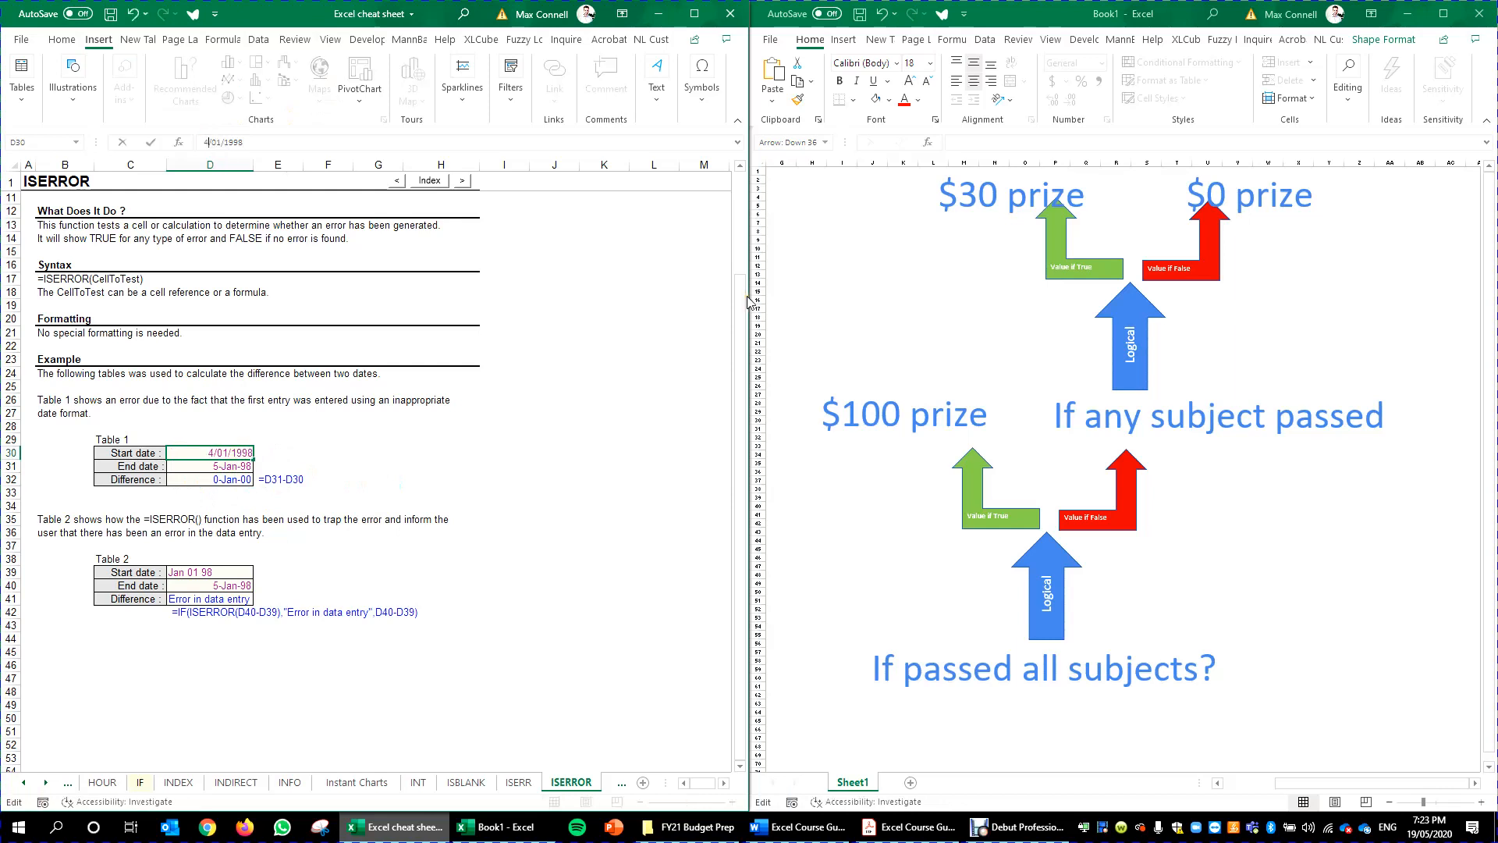
key(ctrl+Return)
Apply the comma number style to Table 1's difference in D32.
click(227, 479)
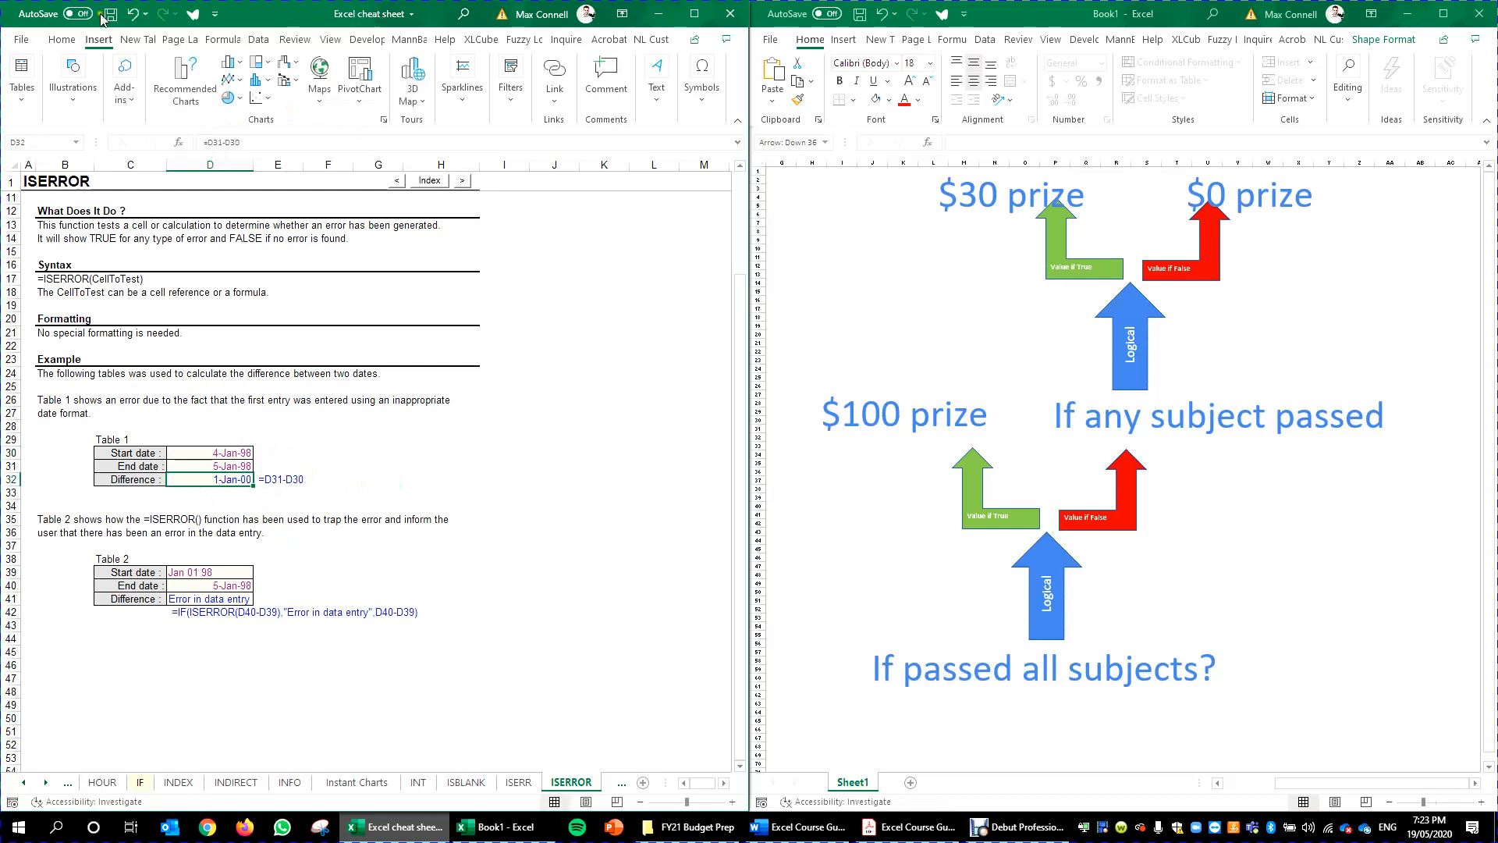
click(62, 39)
click(349, 80)
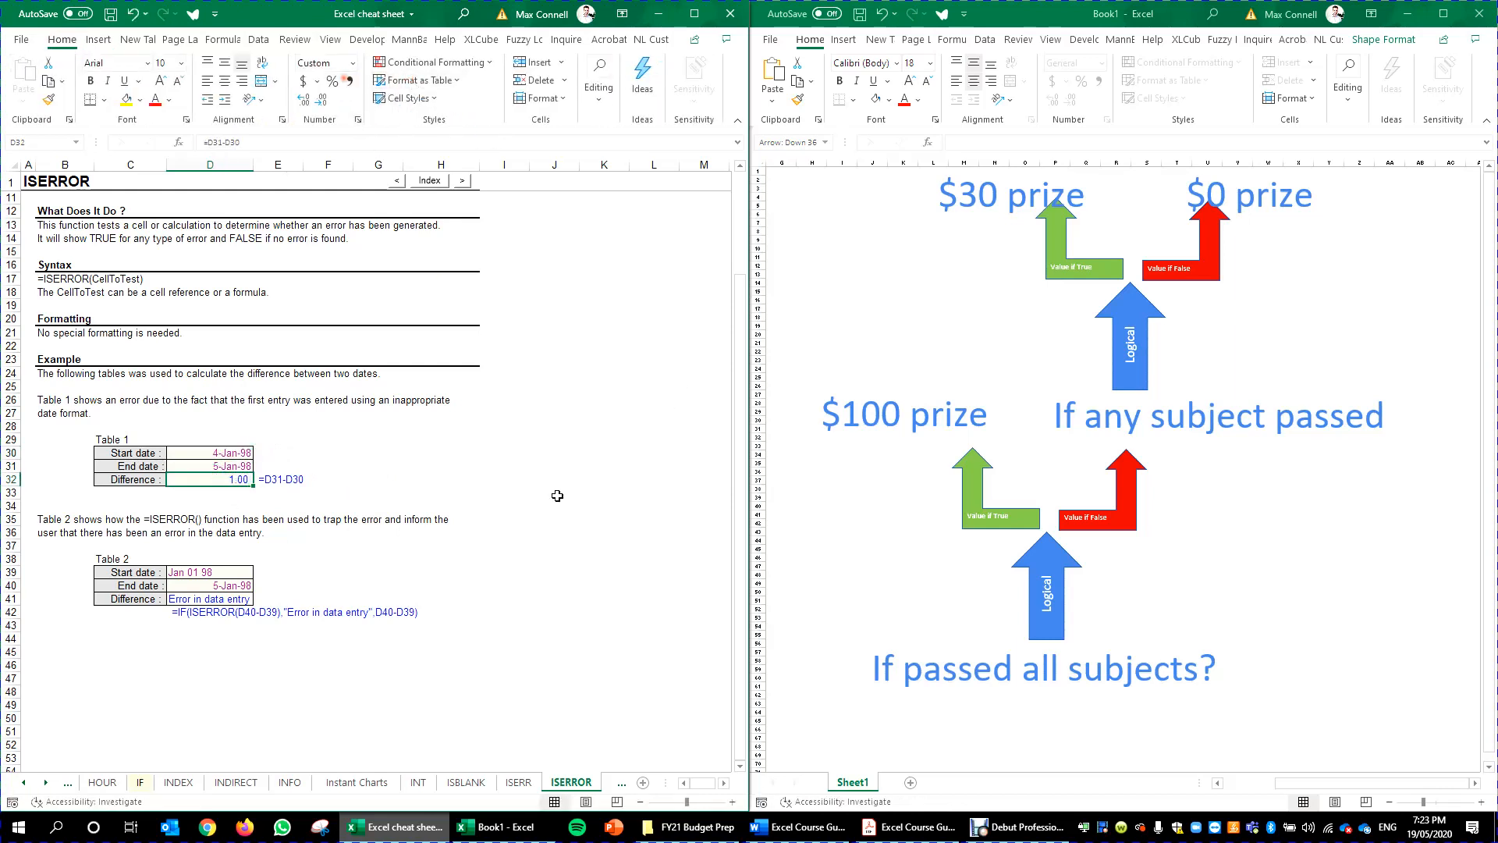
Undo the number format on D32 and both start date changes in D30.
key(ctrl+z)
key(ctrl+z)
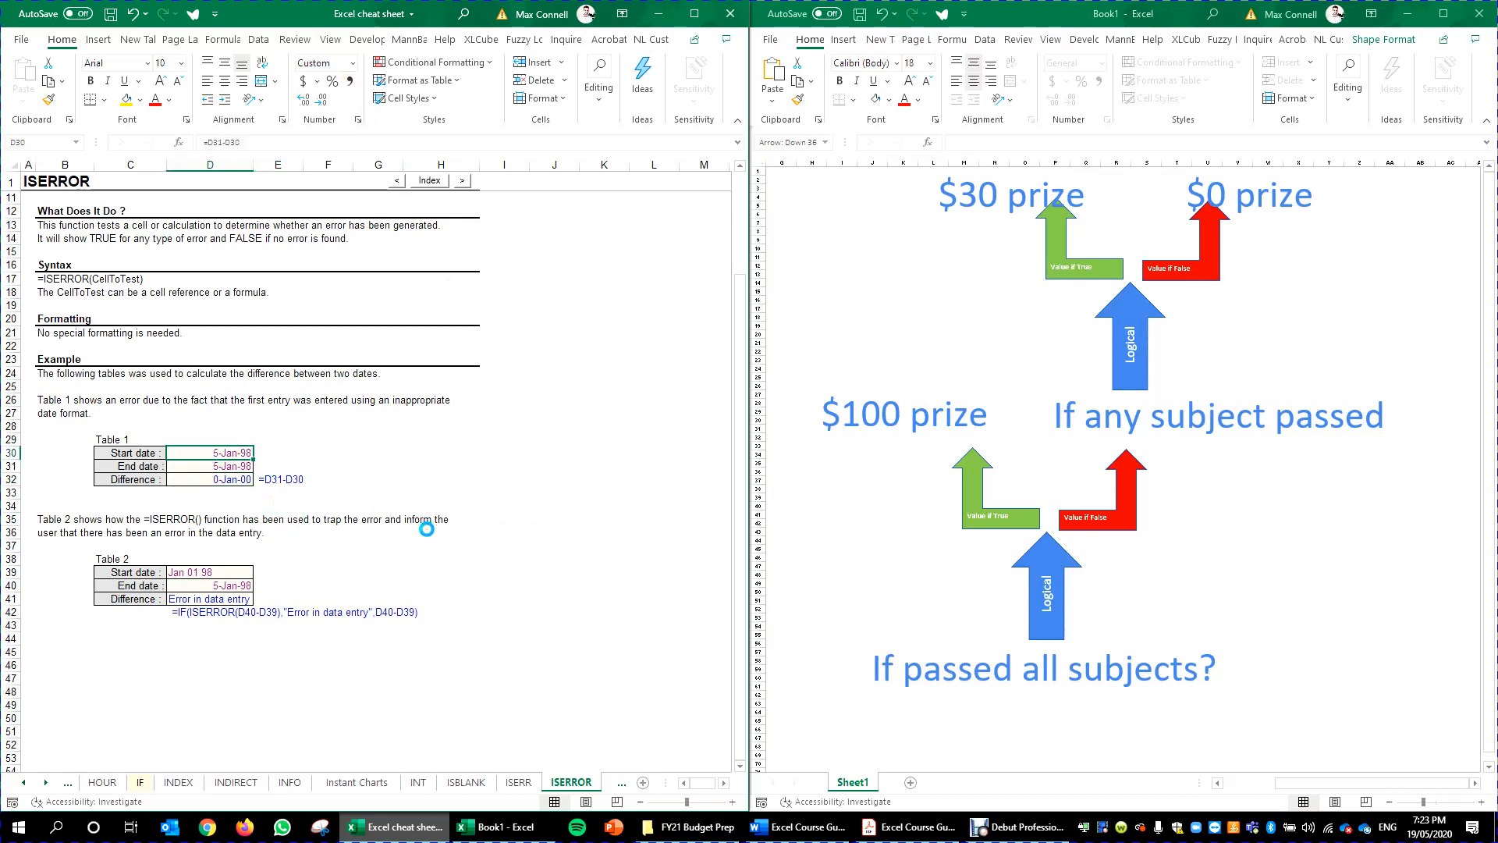
key(ctrl+z)
click(243, 515)
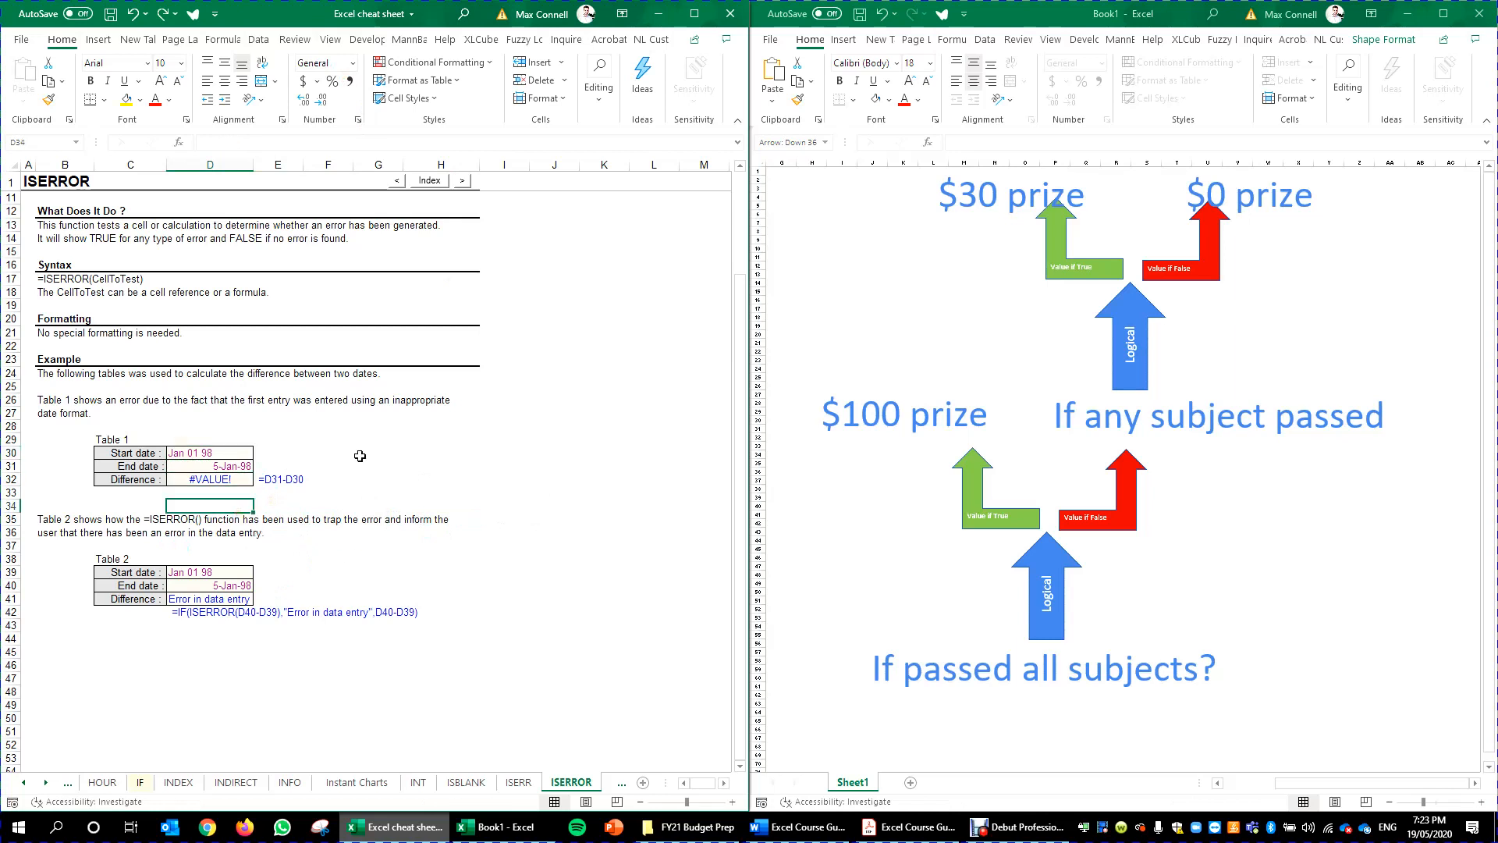
Wrap Table 1's difference formula in D32 in IFERROR with 0 as the error value: =IFERROR(D31-D30,0).
click(225, 482)
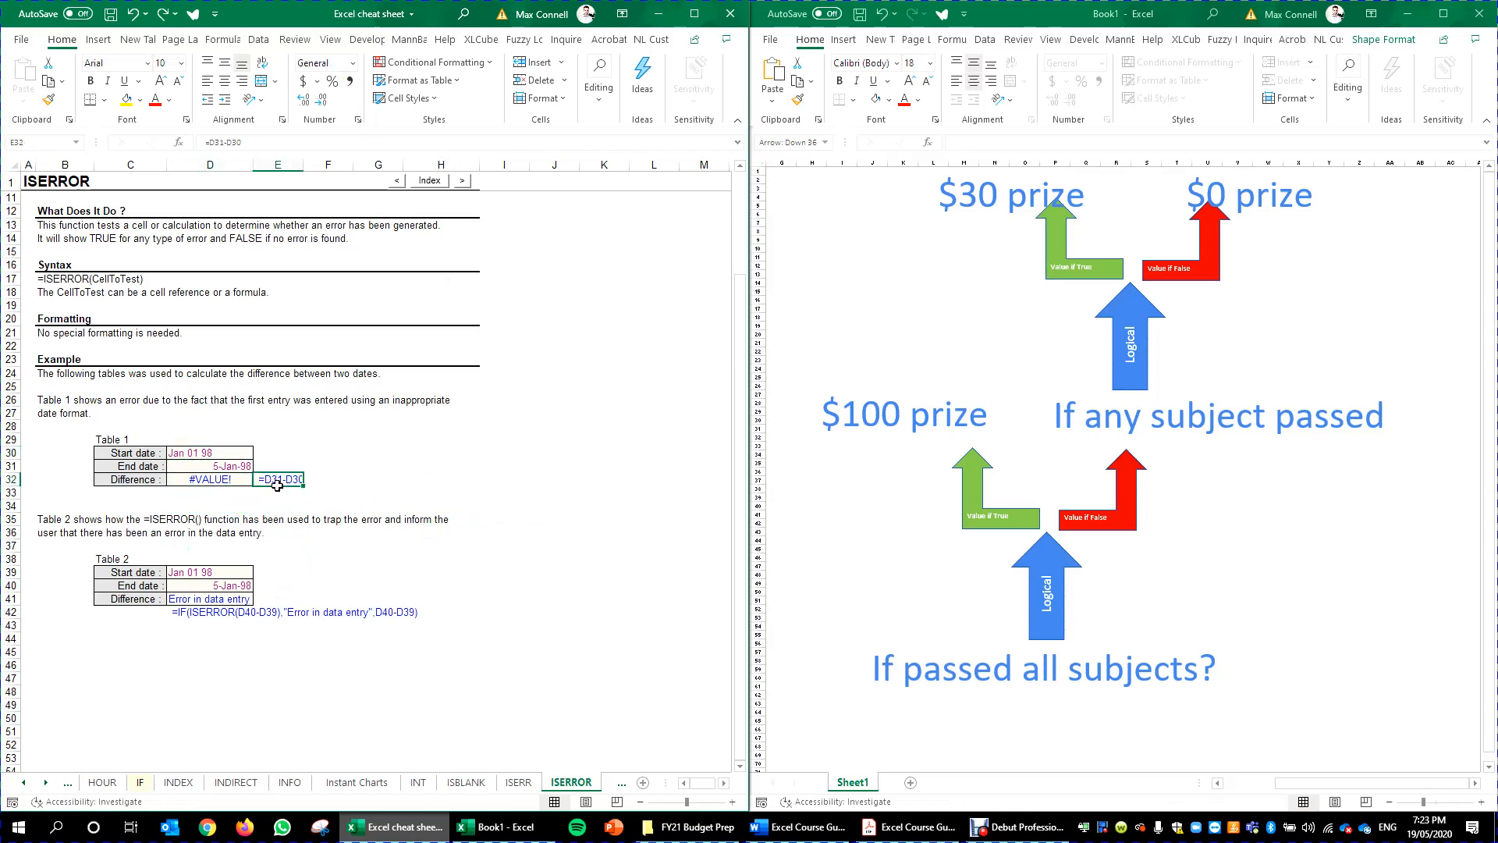
click(201, 147)
text(iferror)
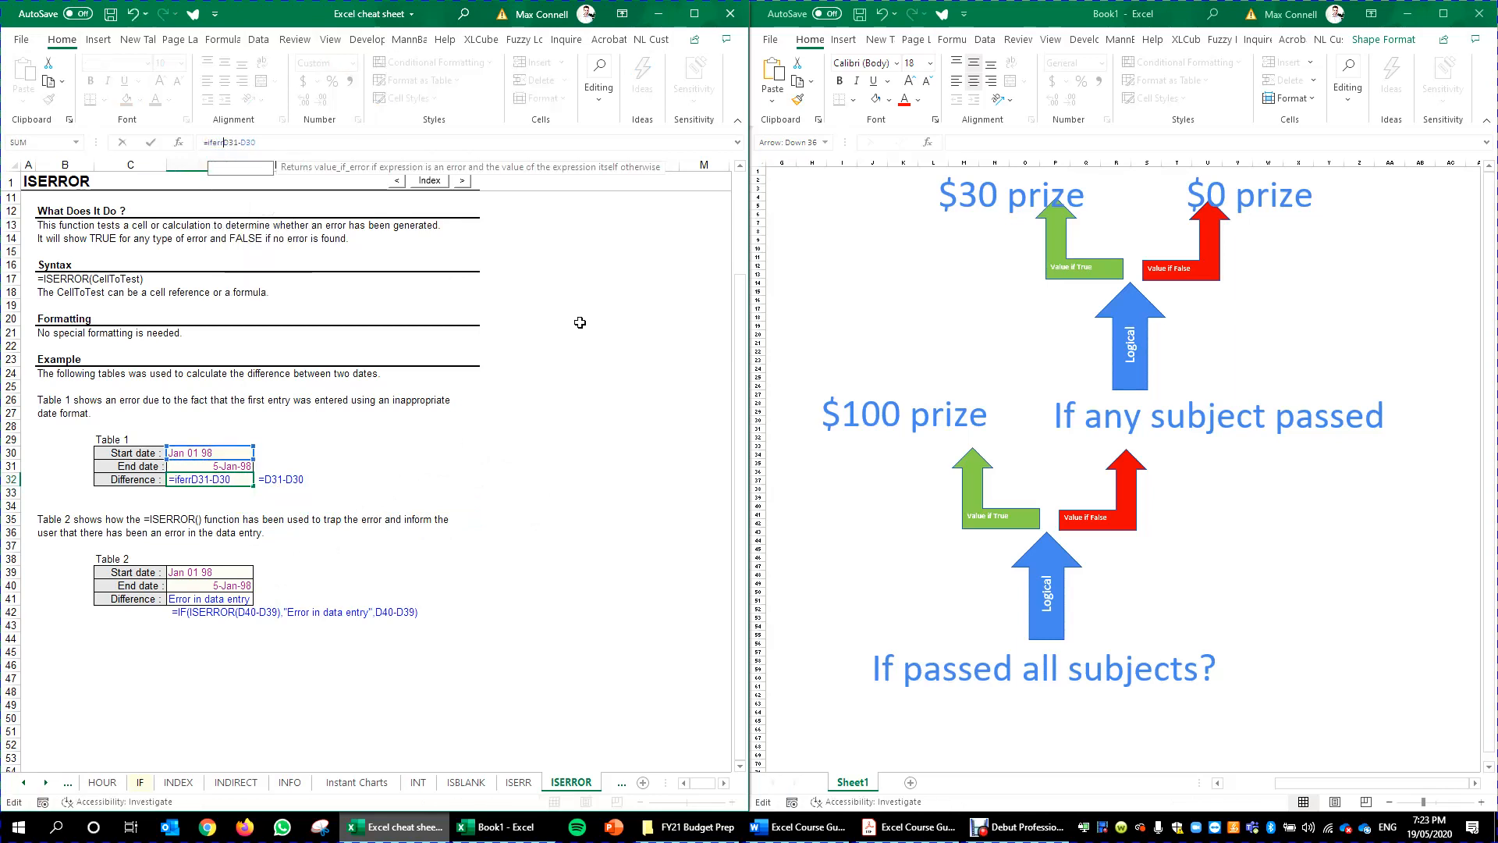
text(()
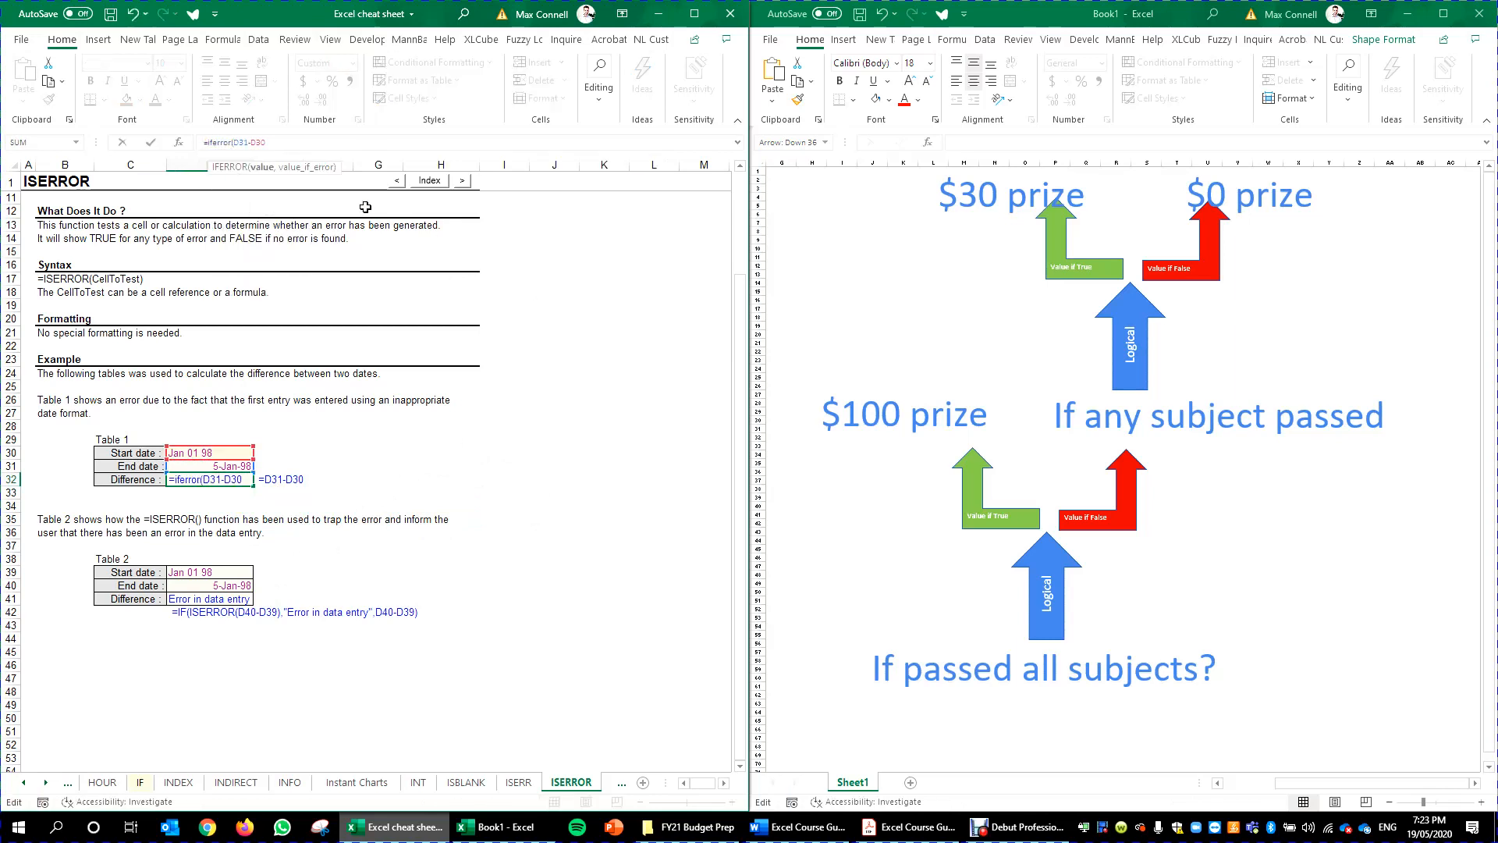
click(295, 150)
click(262, 166)
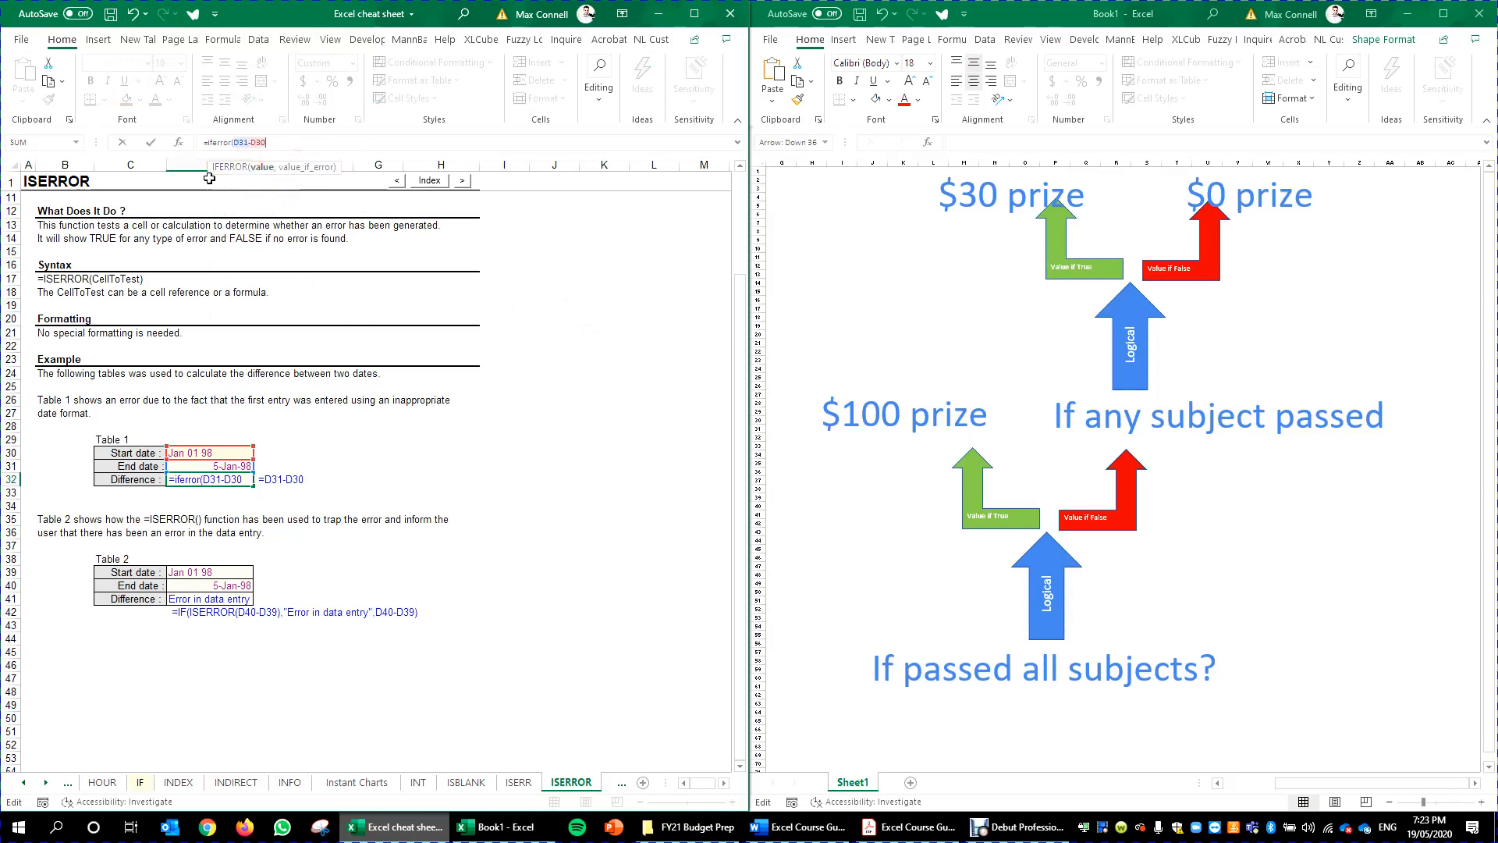
click(303, 143)
text(,0)
key(ctrl+Return)
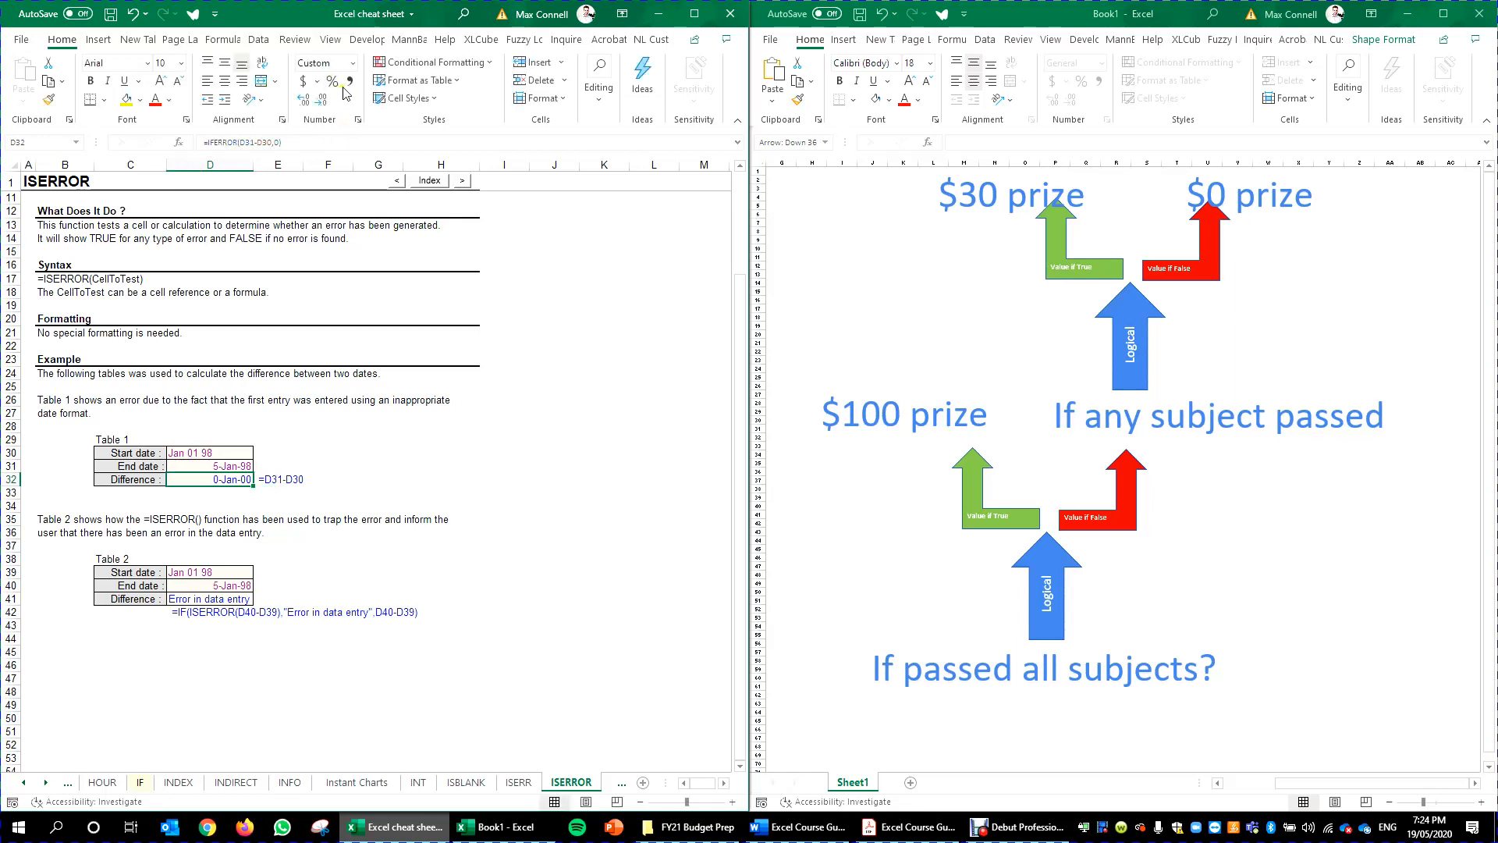
click(450, 453)
drag(517, 413, 644, 483)
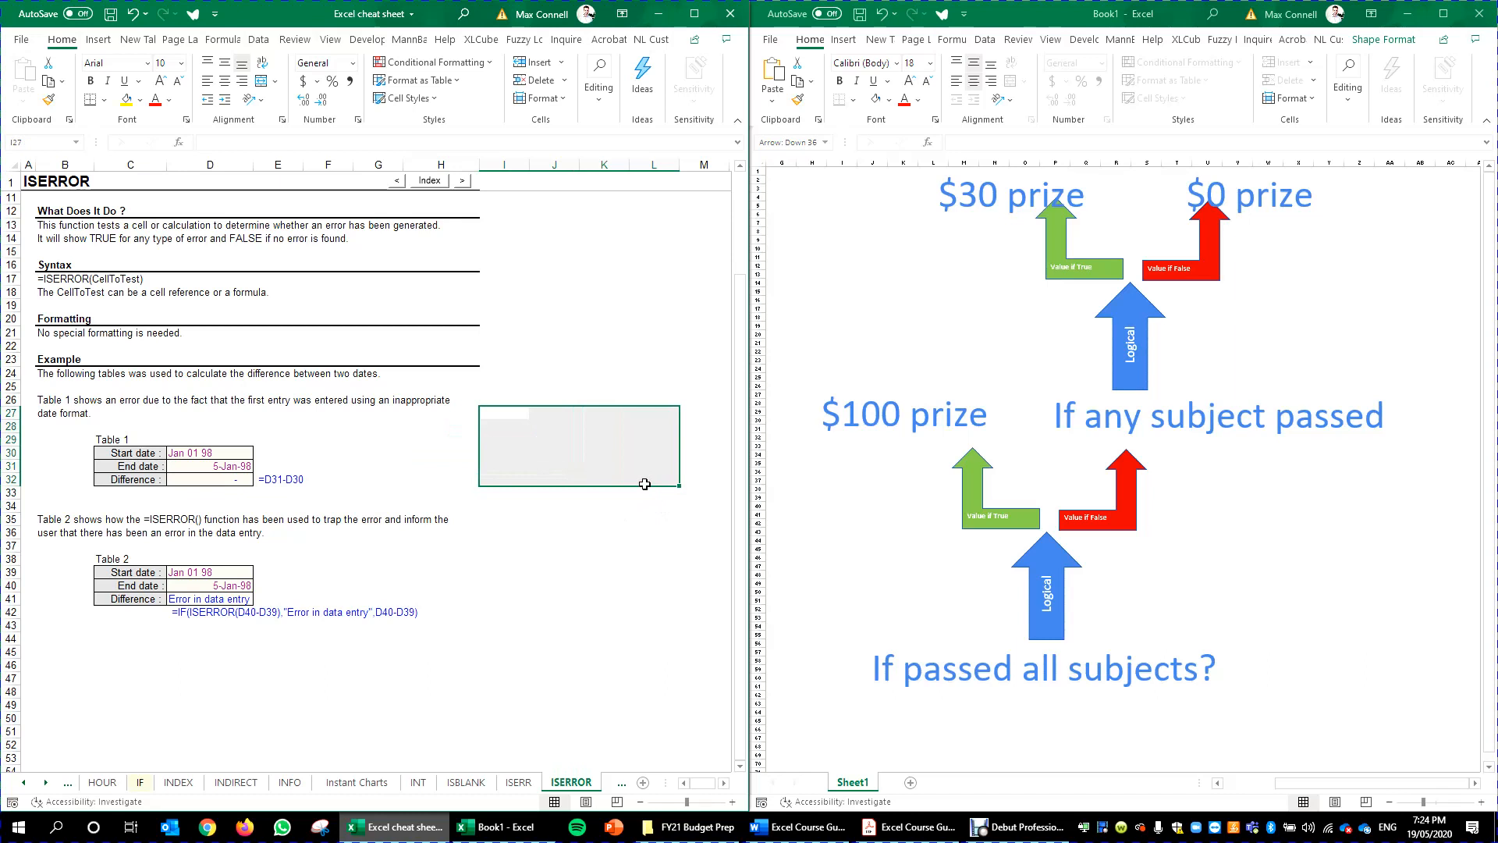
click(515, 411)
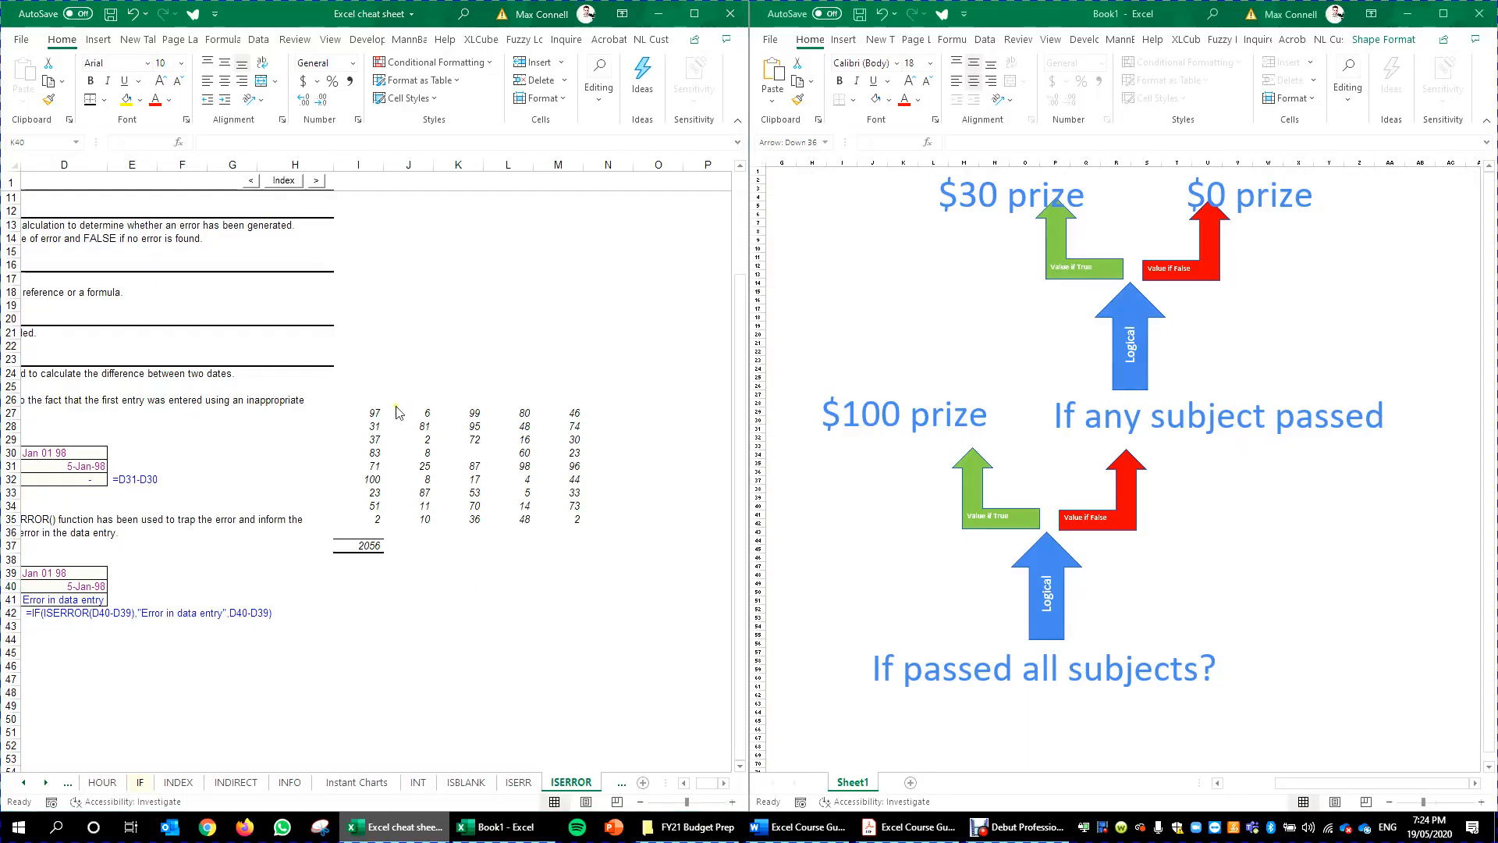
Enter =0/0 in the blank cell K30 within the random number grid.
click(468, 453)
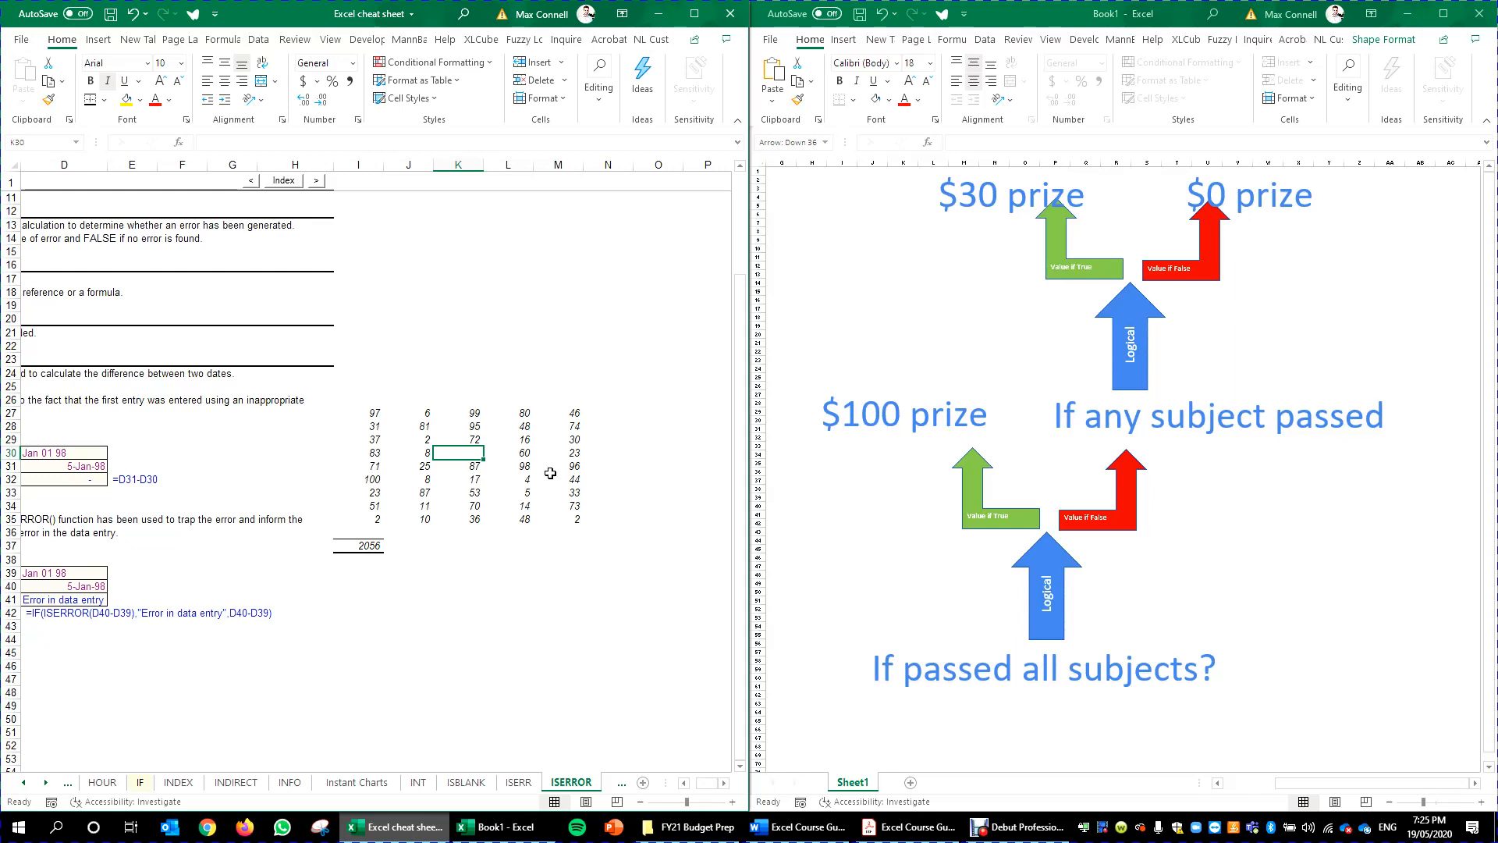
text(=0/0)
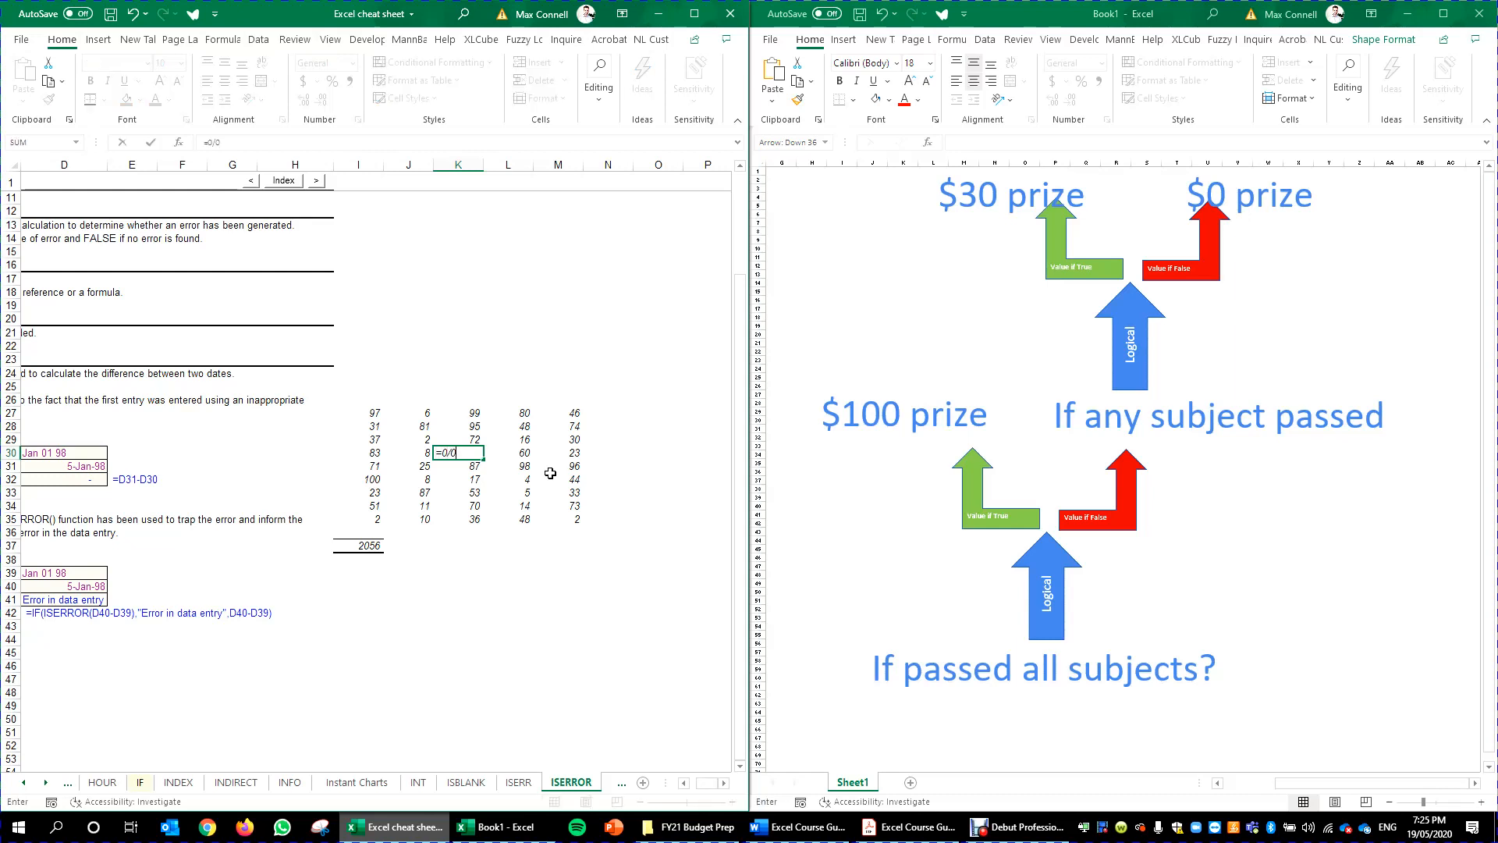
key(ctrl+Return)
Trace the error in the total in I37 back through the number grid to the cell that causes it.
click(351, 542)
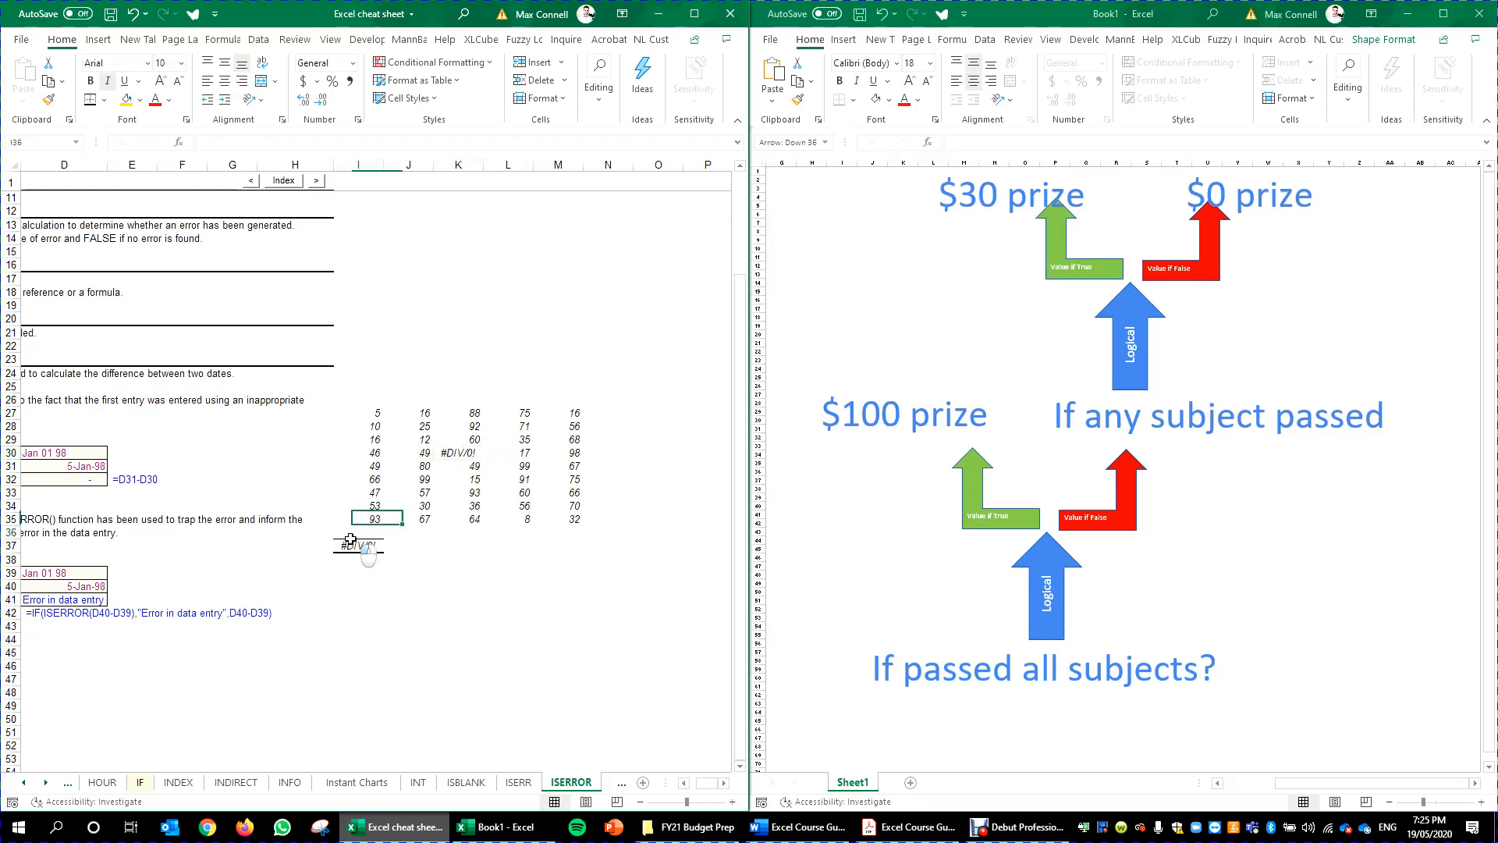
key(Up)
key(Right)
key(Up)
key(Up)
key(Right)
key(Up)
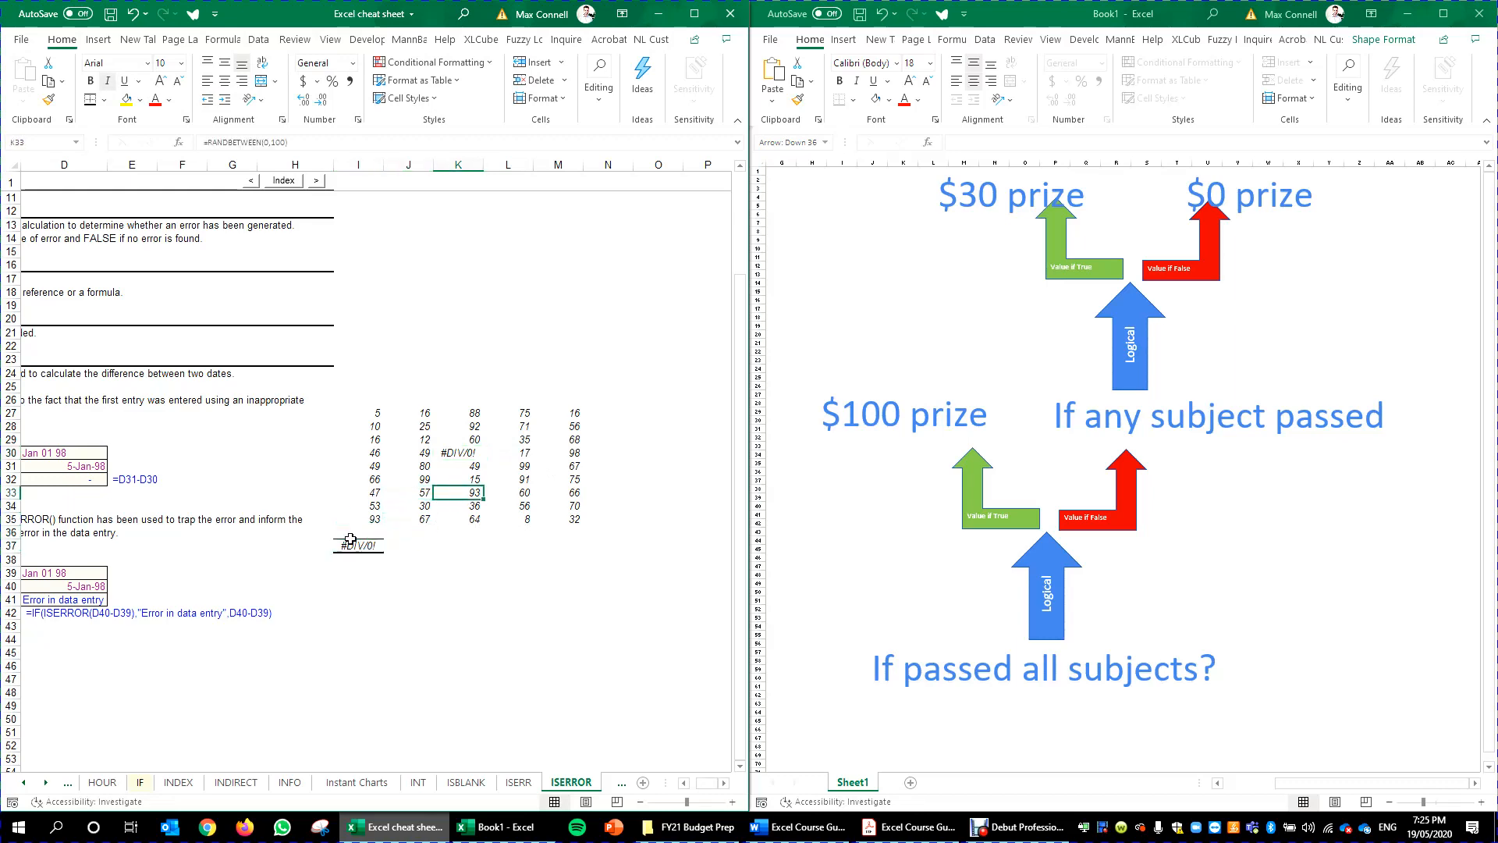
key(Up)
key(Up)
key(Left)
key(Left)
key(Left)
key(Left)
key(Left)
key(Left)
key(Left)
key(Left)
key(Left)
key(Left)
key(Right)
key(Right)
key(Right)
key(Right)
key(Right)
key(Right)
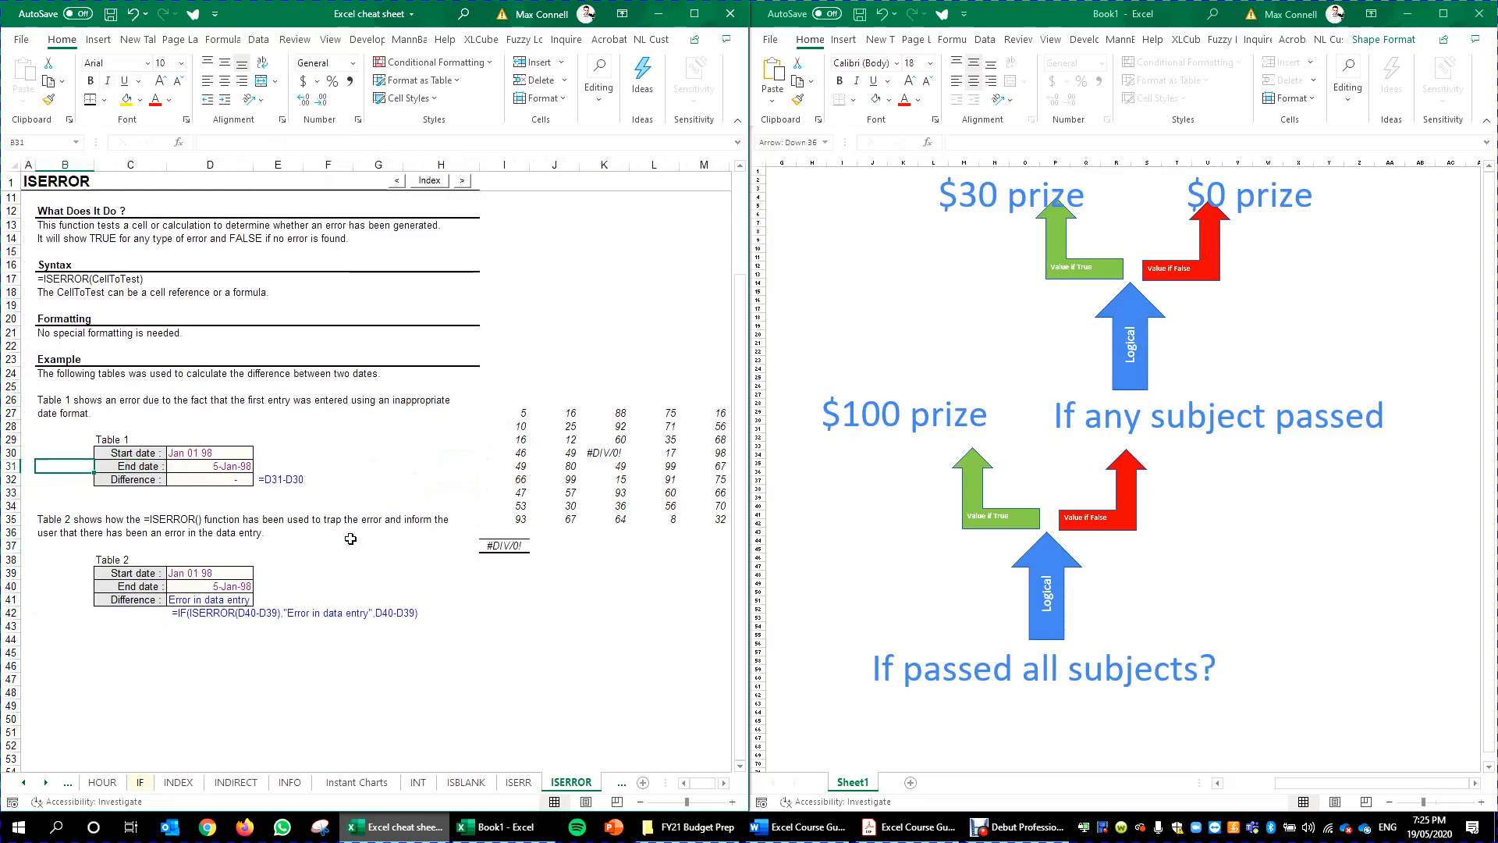
key(Right)
key(Down)
key(Right)
key(Down)
key(Down)
key(Down)
key(Down)
key(Down)
key(Down)
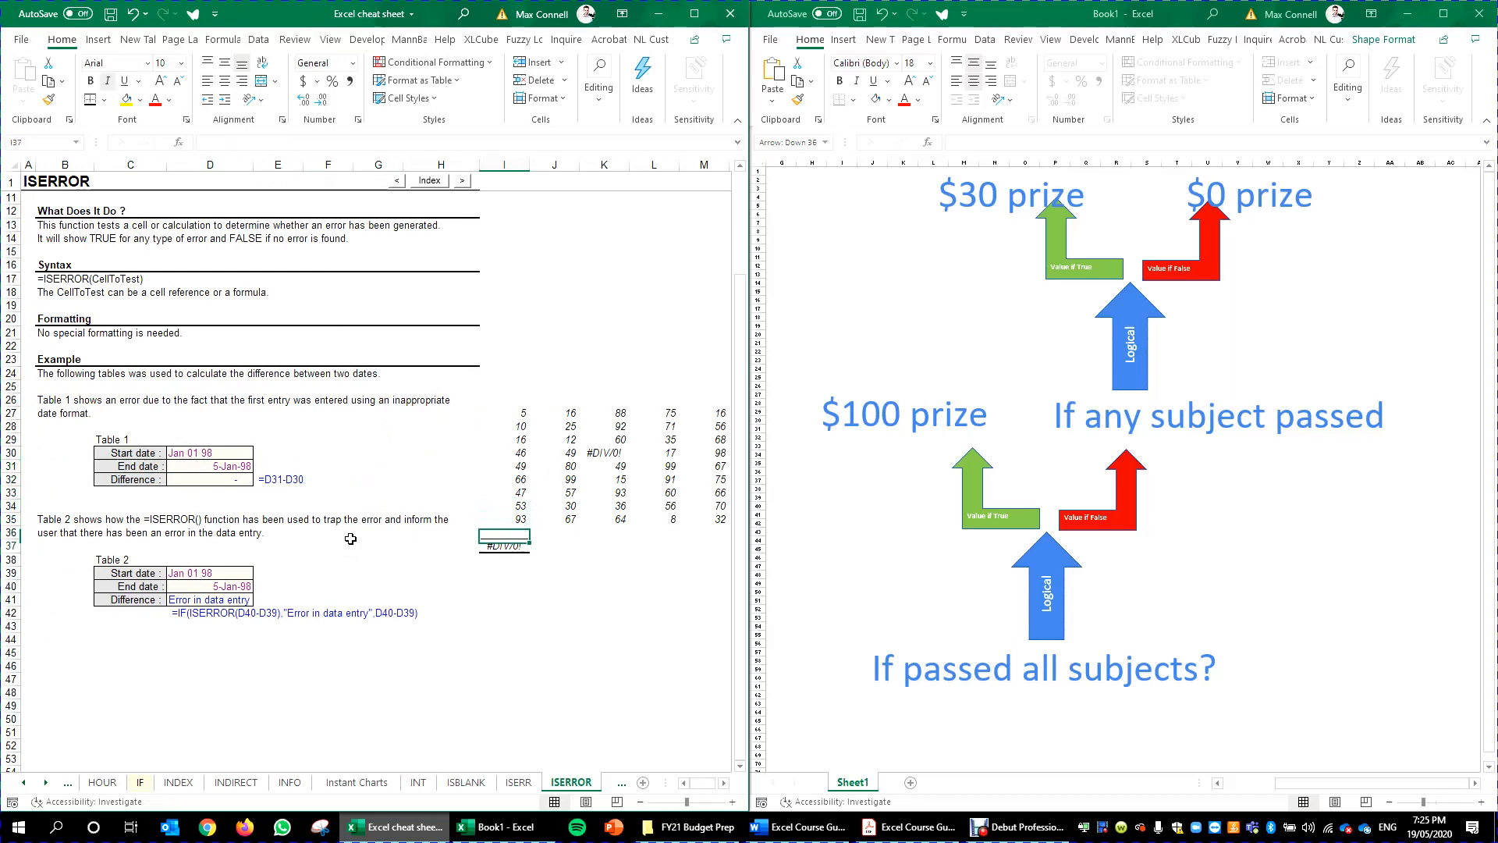
click(625, 453)
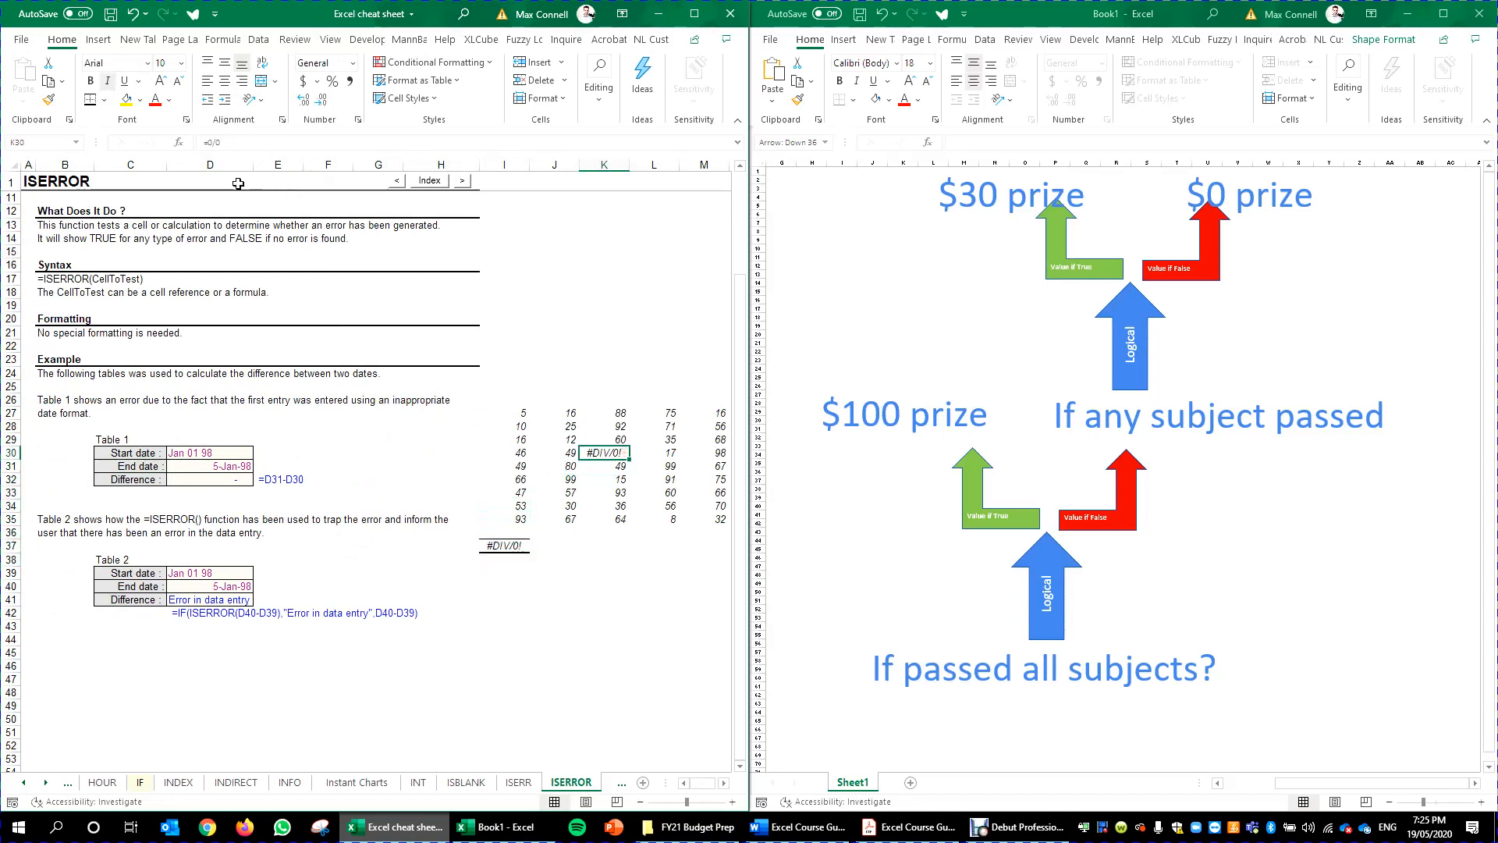
click(500, 544)
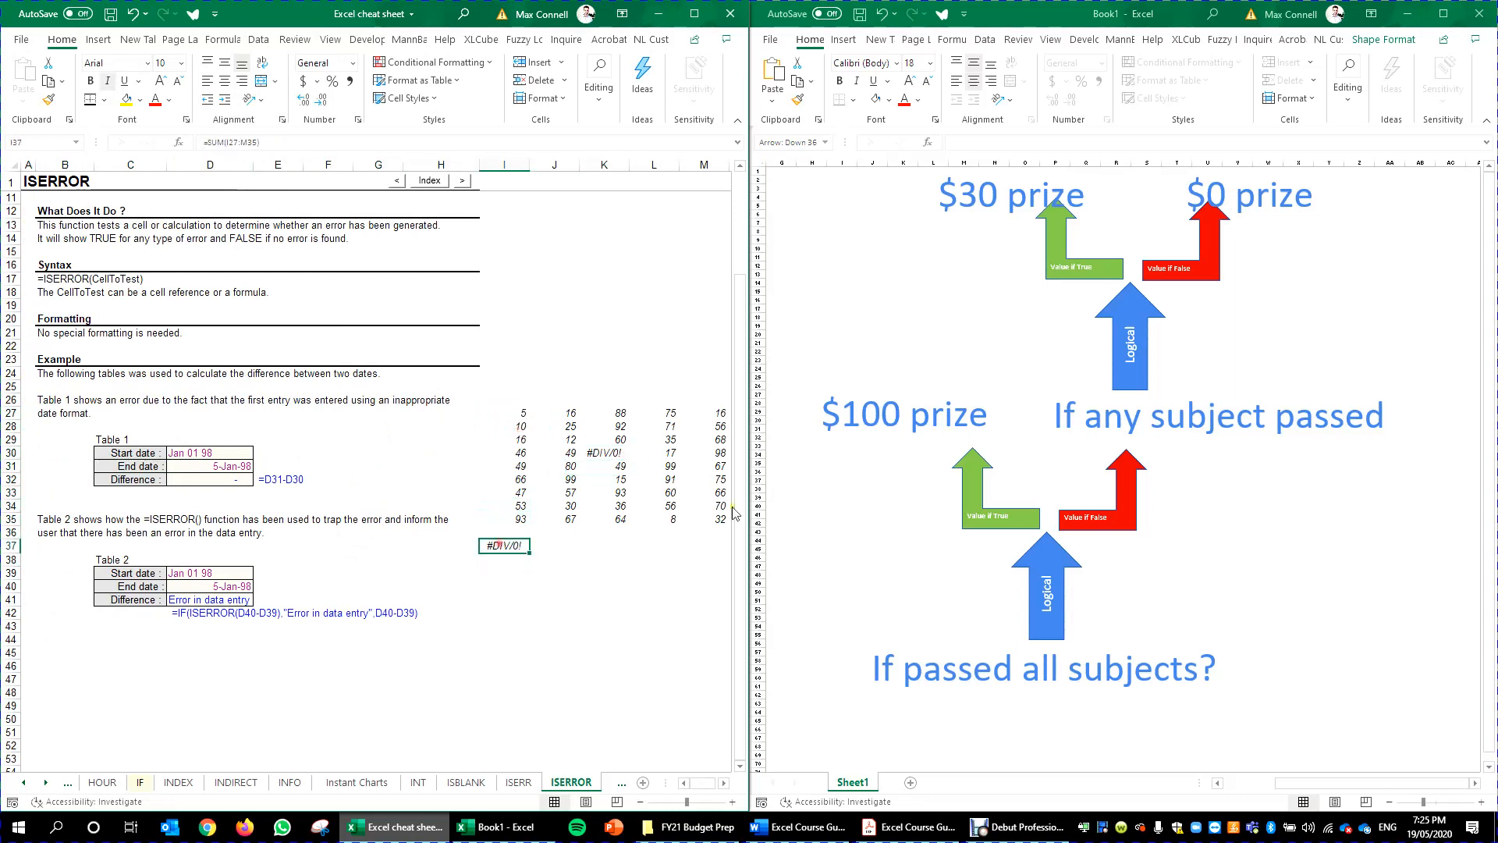
Wrap the division in K30 in IFERROR with 0 as the error value: =IFERROR(0/0,0).
click(605, 453)
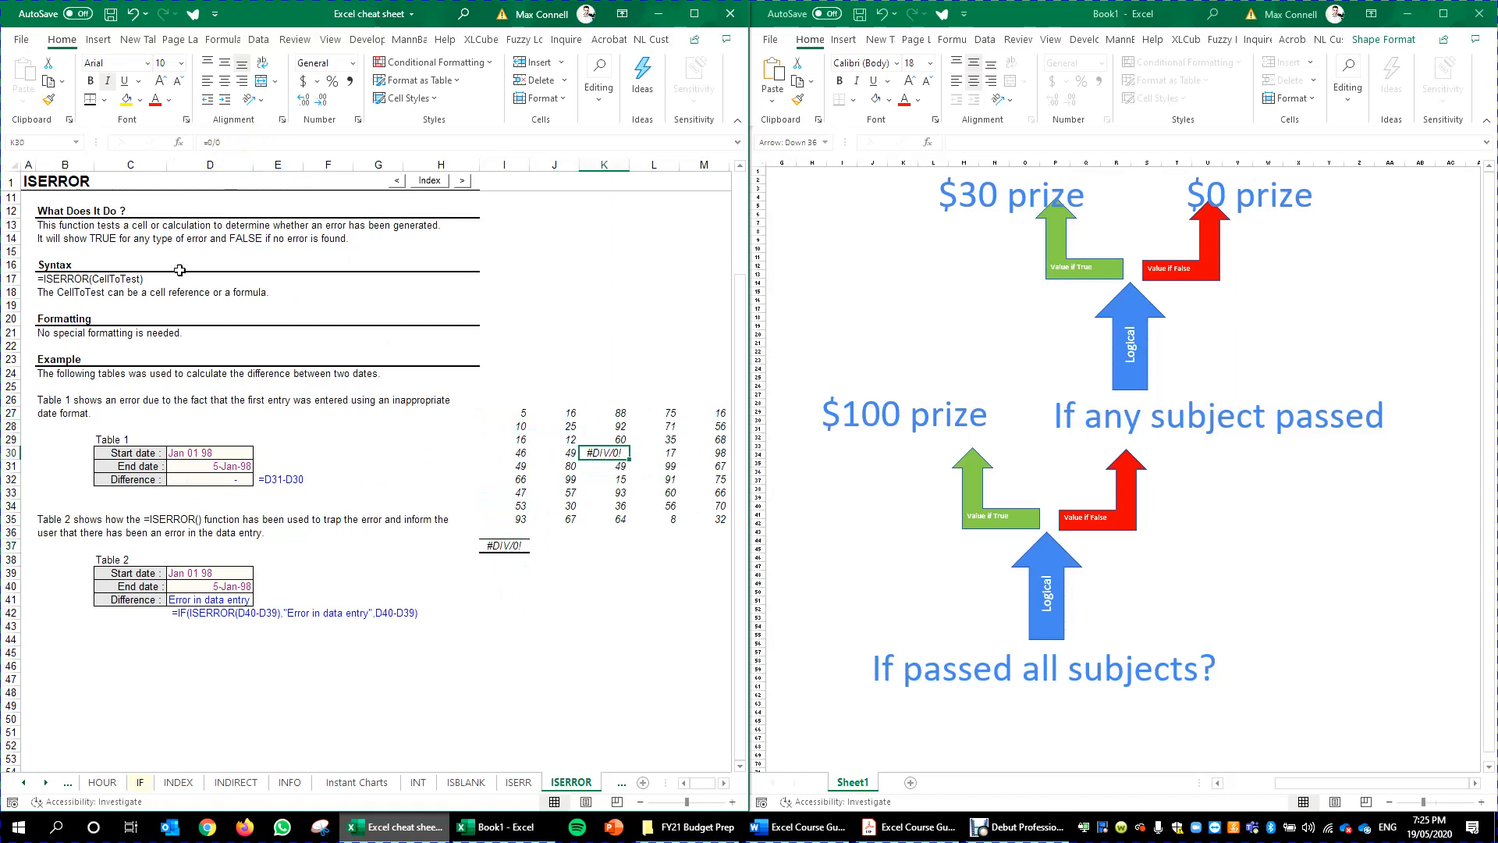
click(204, 142)
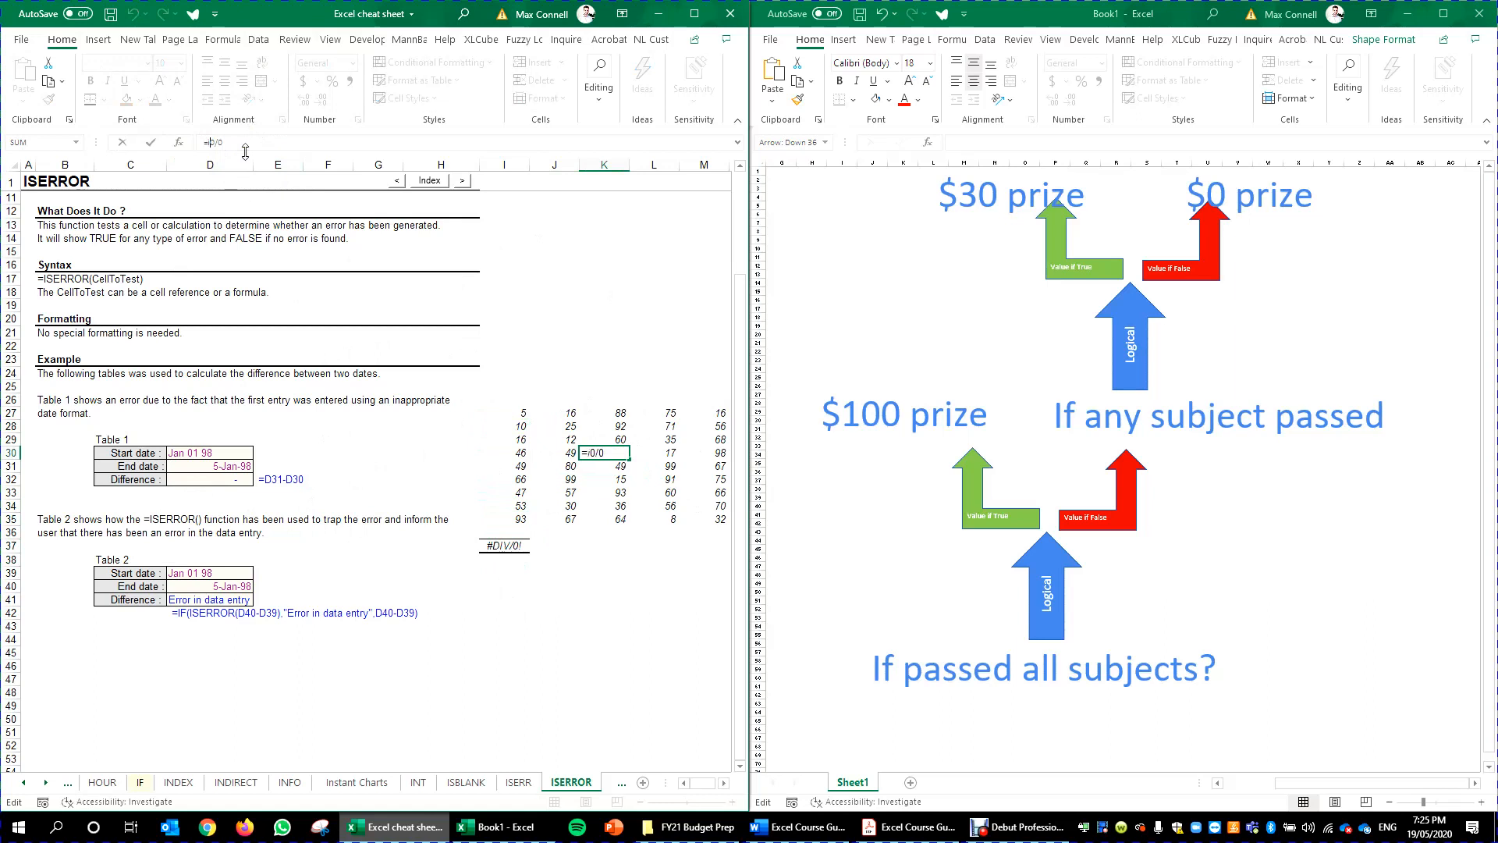
text(iferror()
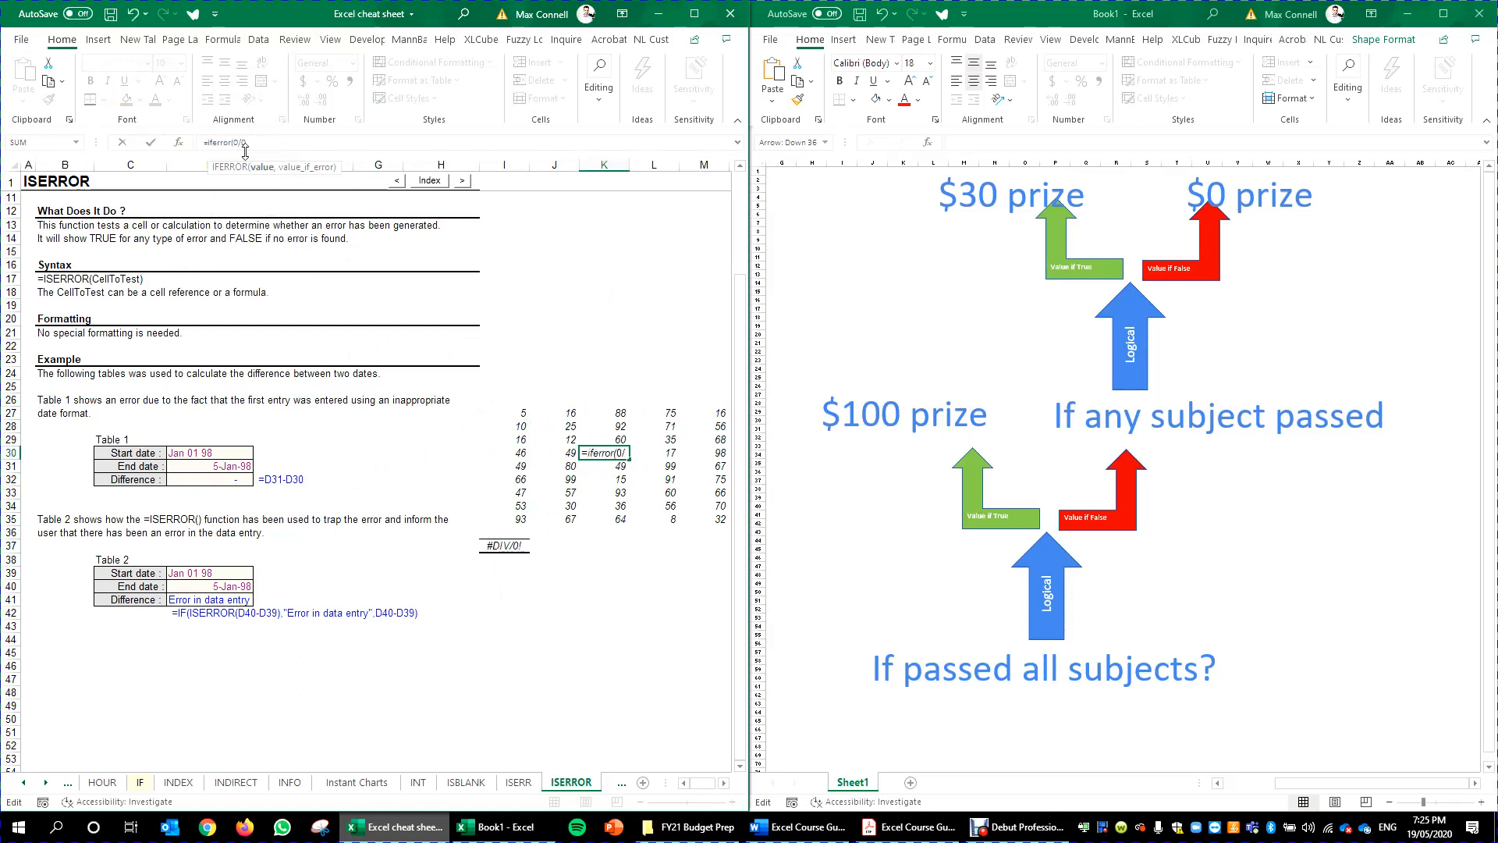
click(295, 139)
text(,0))
key(ctrl+Return)
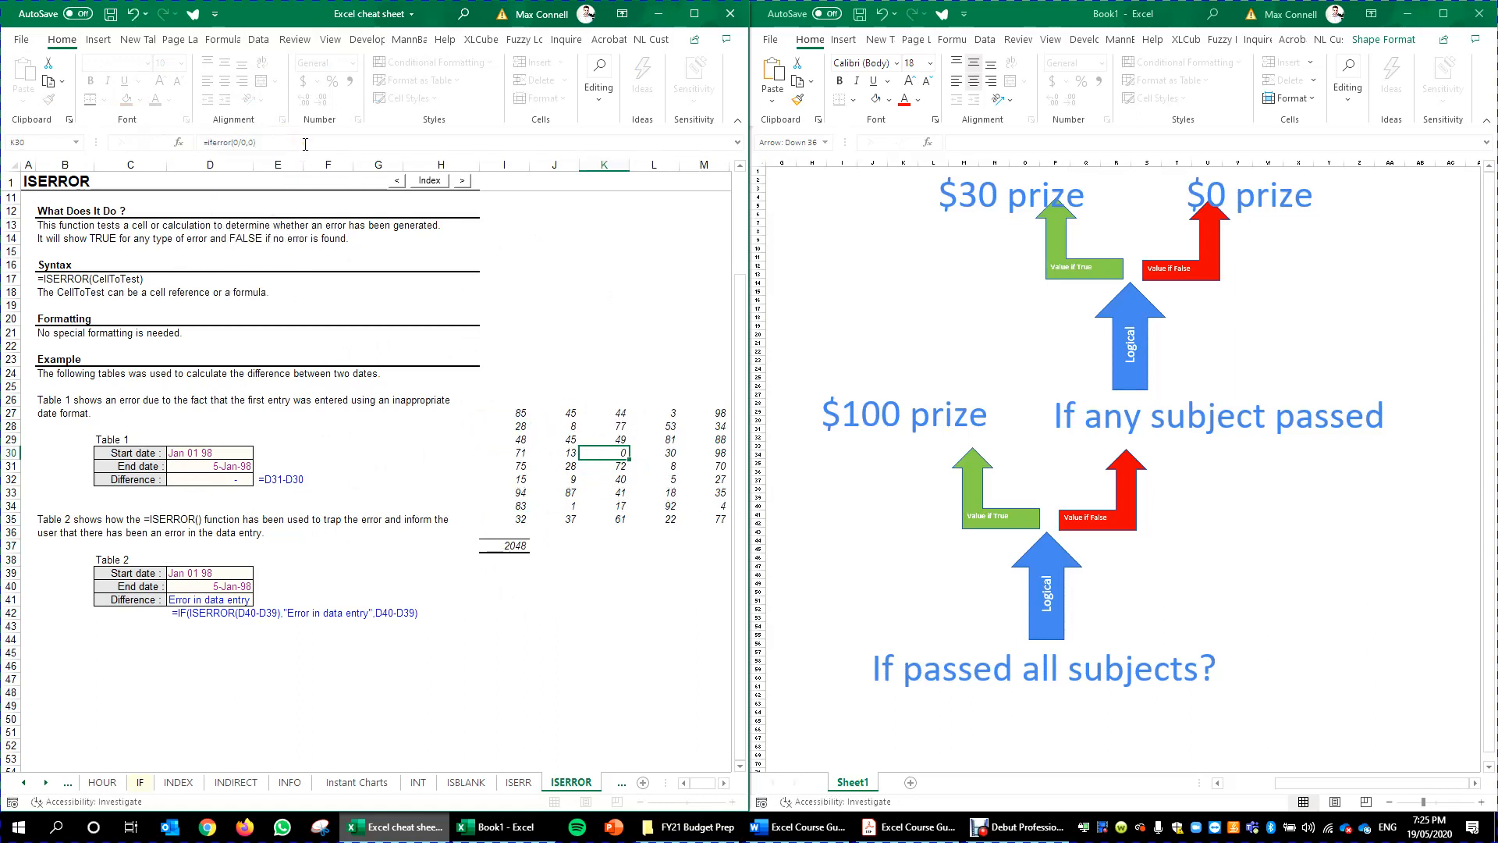
Change the error value of the IFERROR formula in K30 to the text "Error": =IFERROR(0/0,"Error").
click(599, 426)
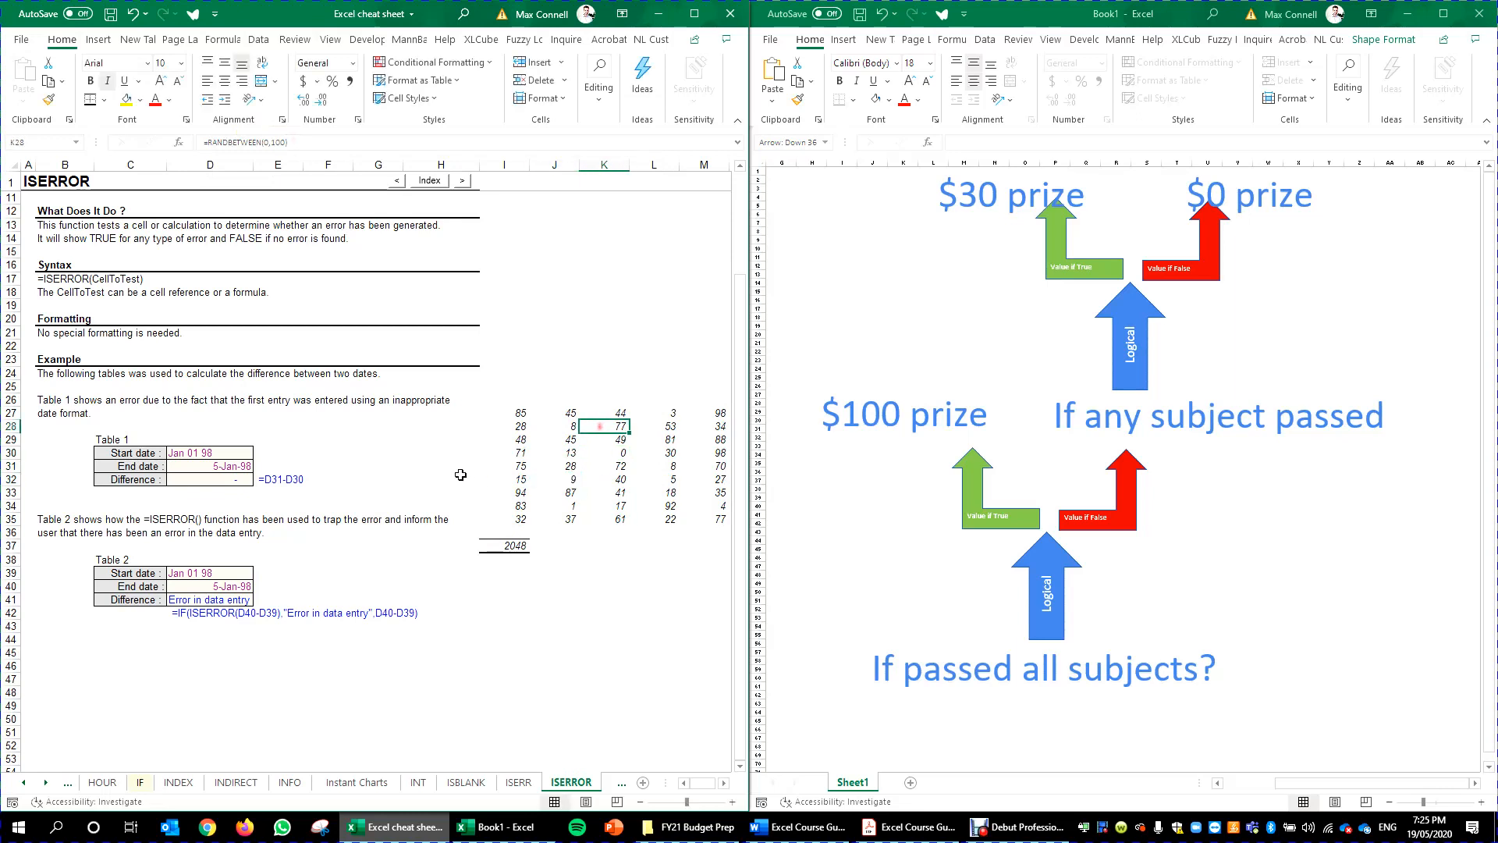
click(611, 453)
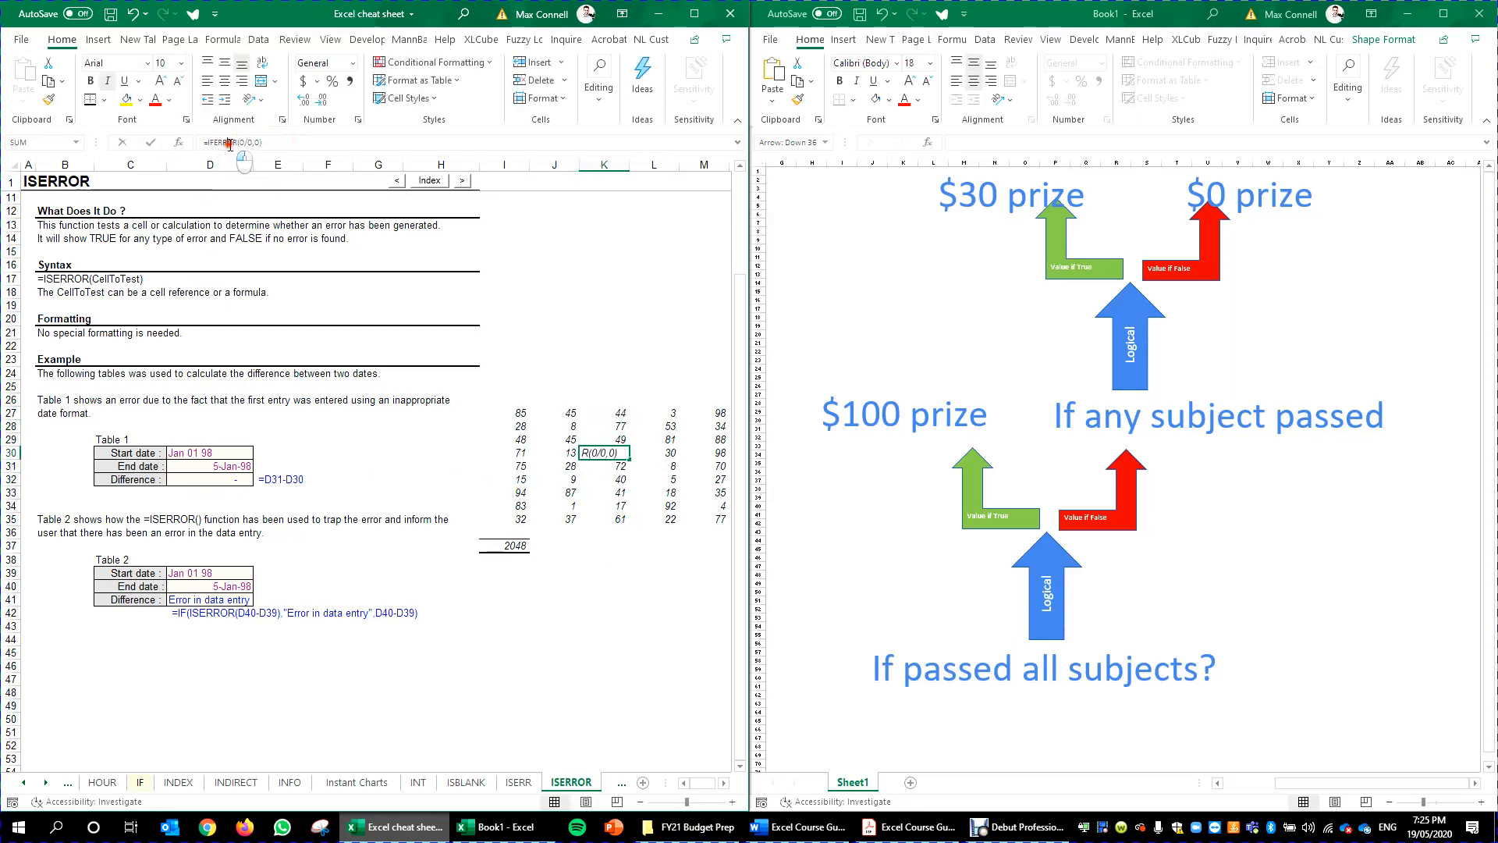
click(254, 142)
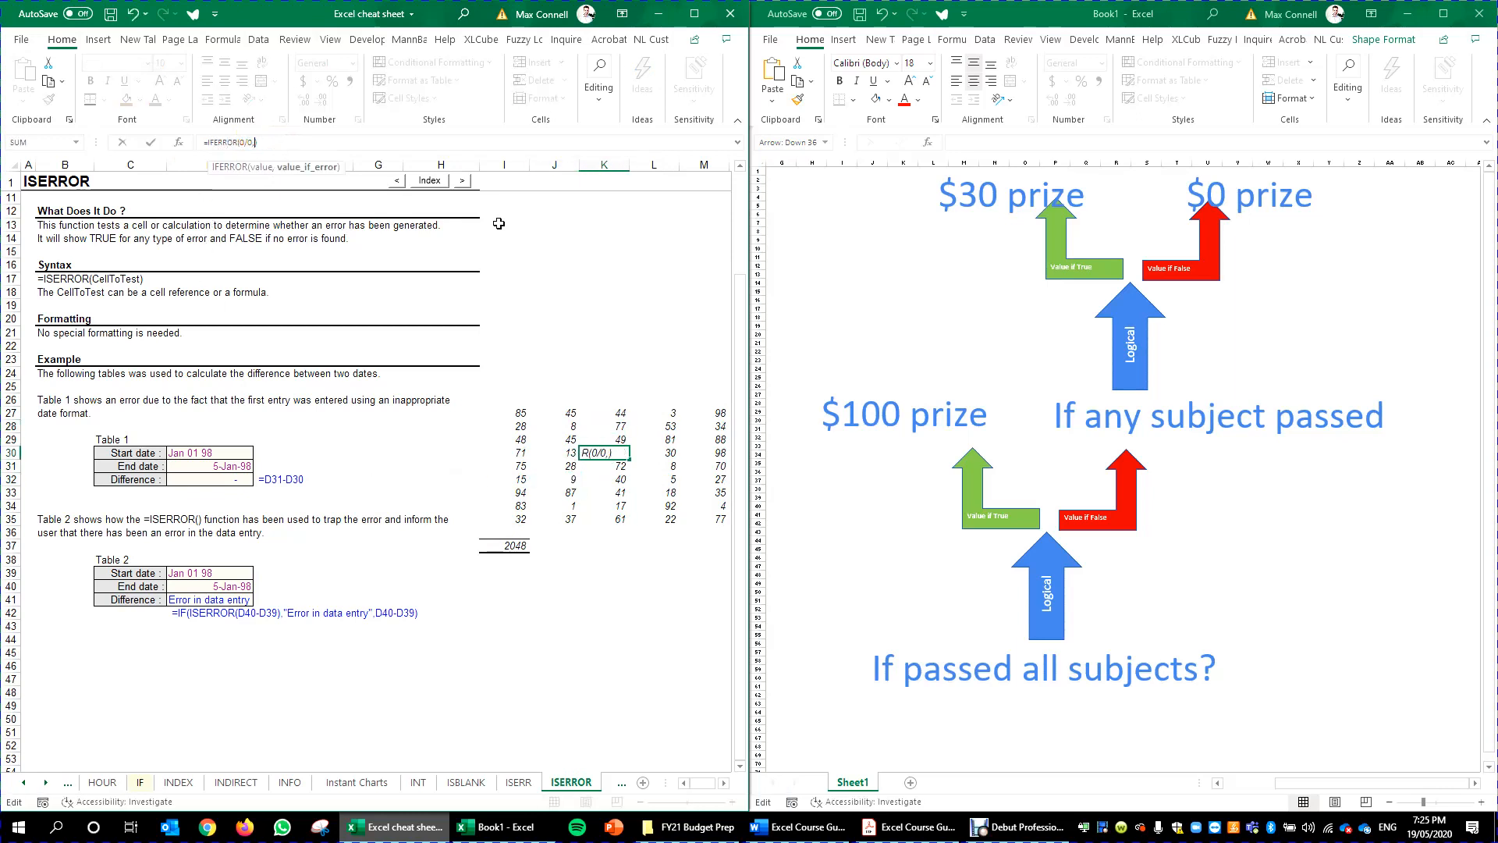
text("Error"))
key(ctrl+Return)
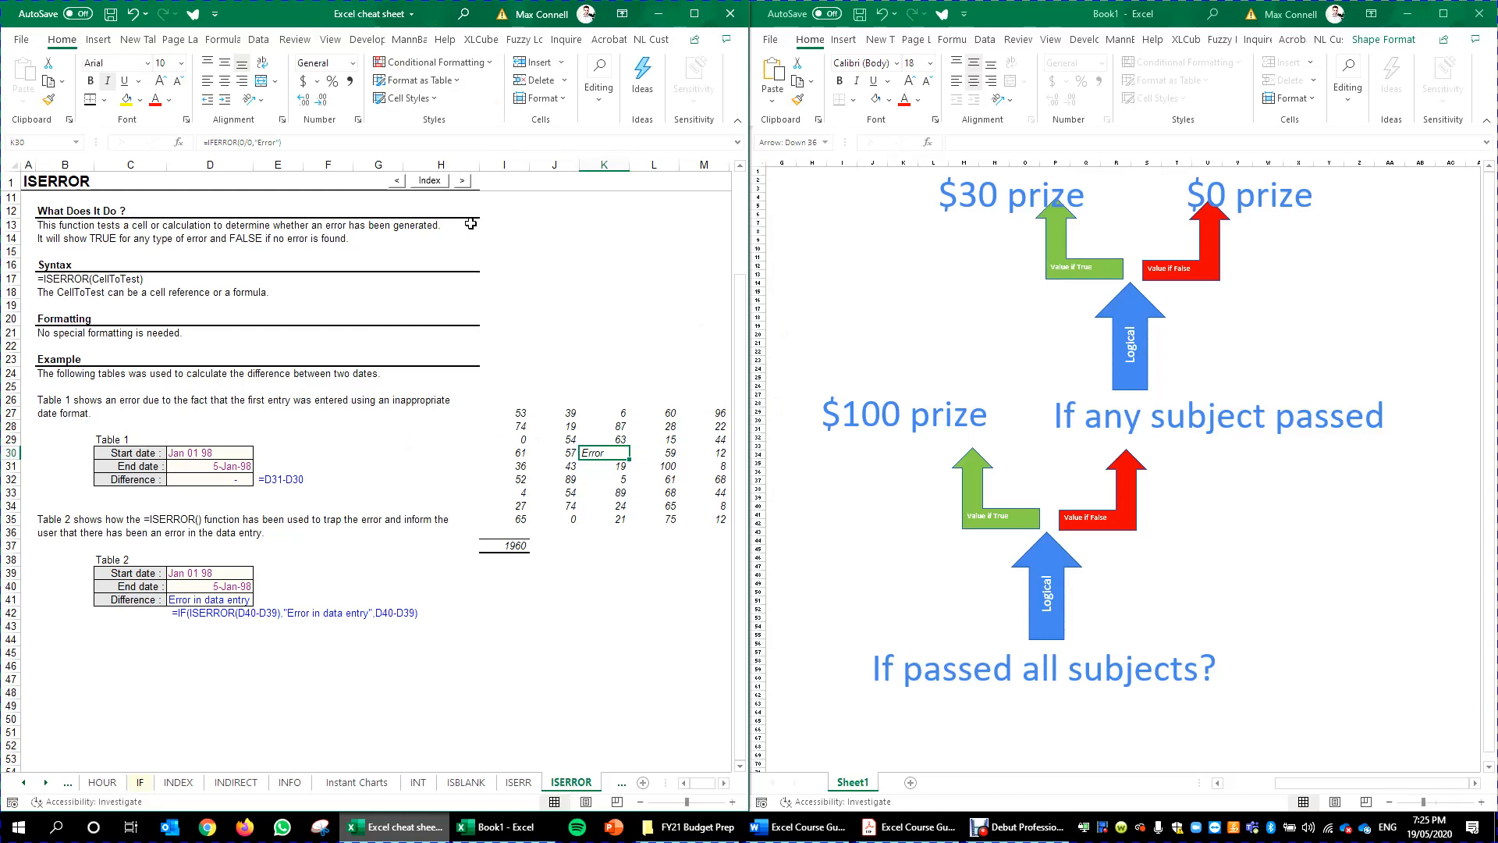
Add a highlight conditional formatting rule to K30 that shows the Error text in red on a light red fill.
click(433, 62)
mouse_move(444, 90)
click(647, 255)
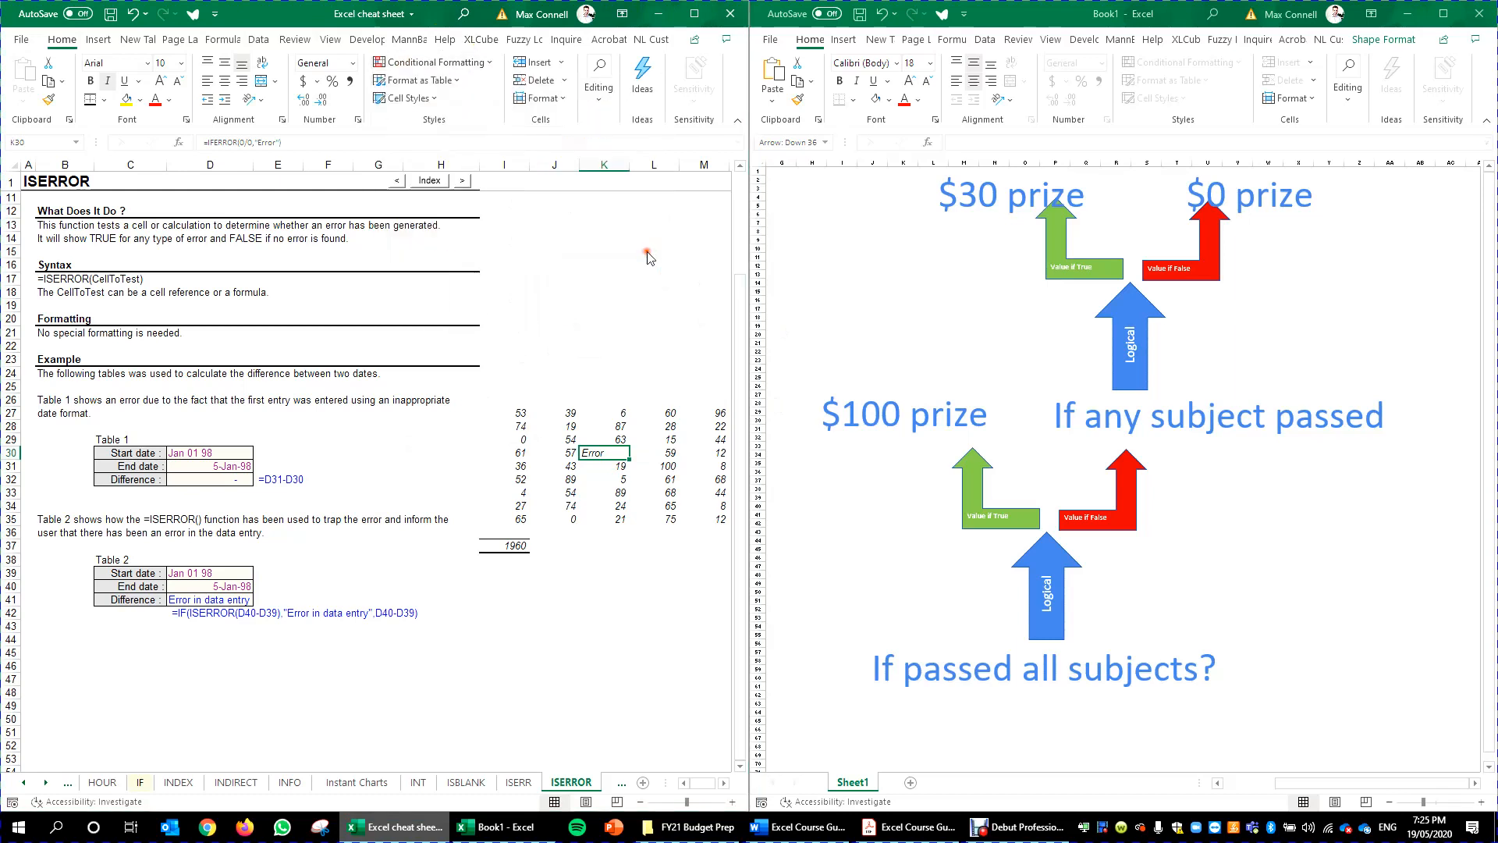
key(Return)
click(551, 451)
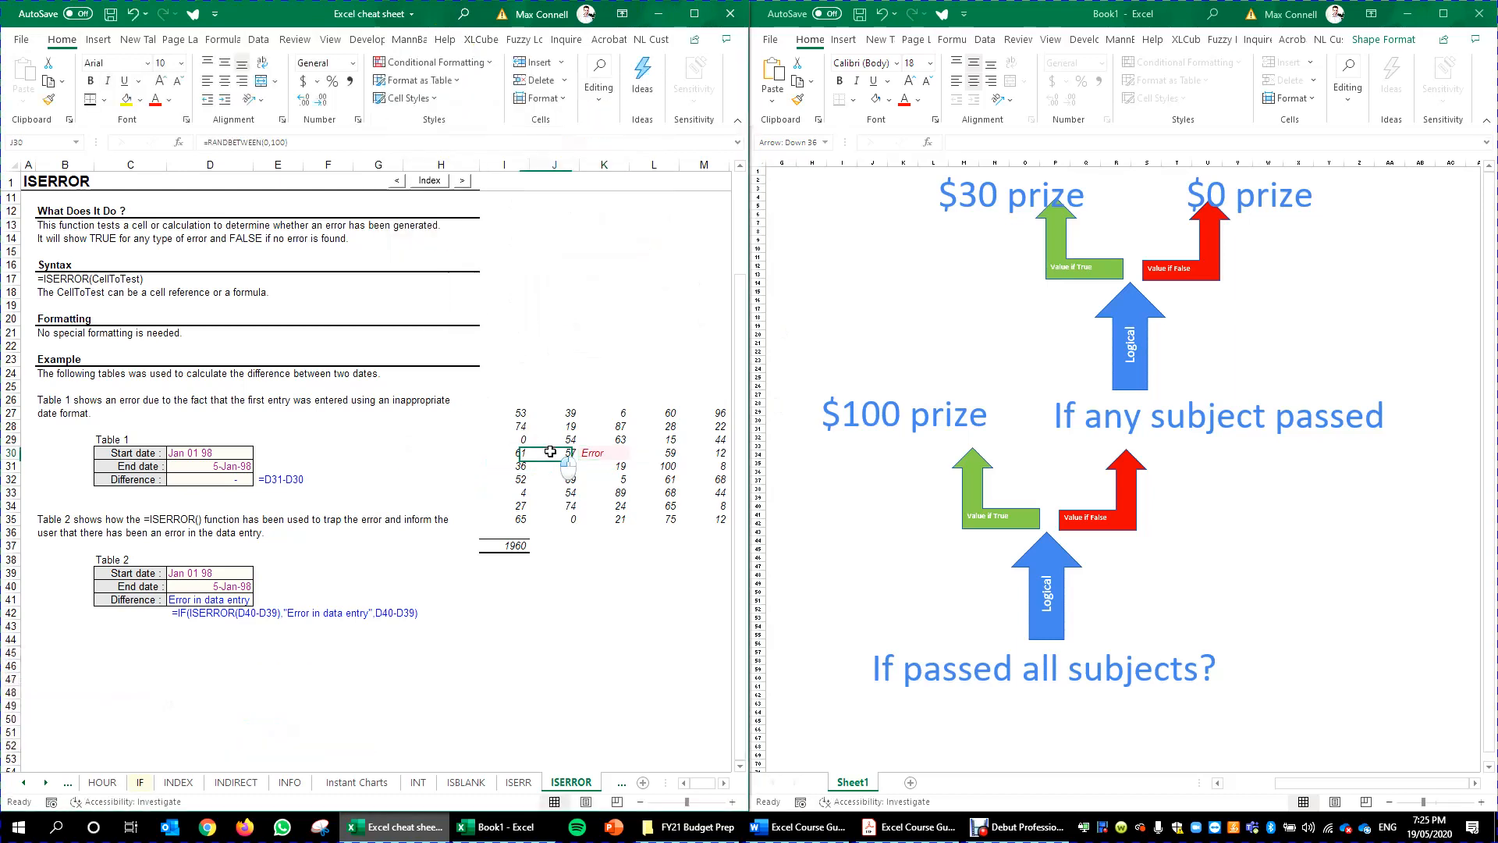
drag(550, 451, 704, 534)
drag(515, 428, 572, 455)
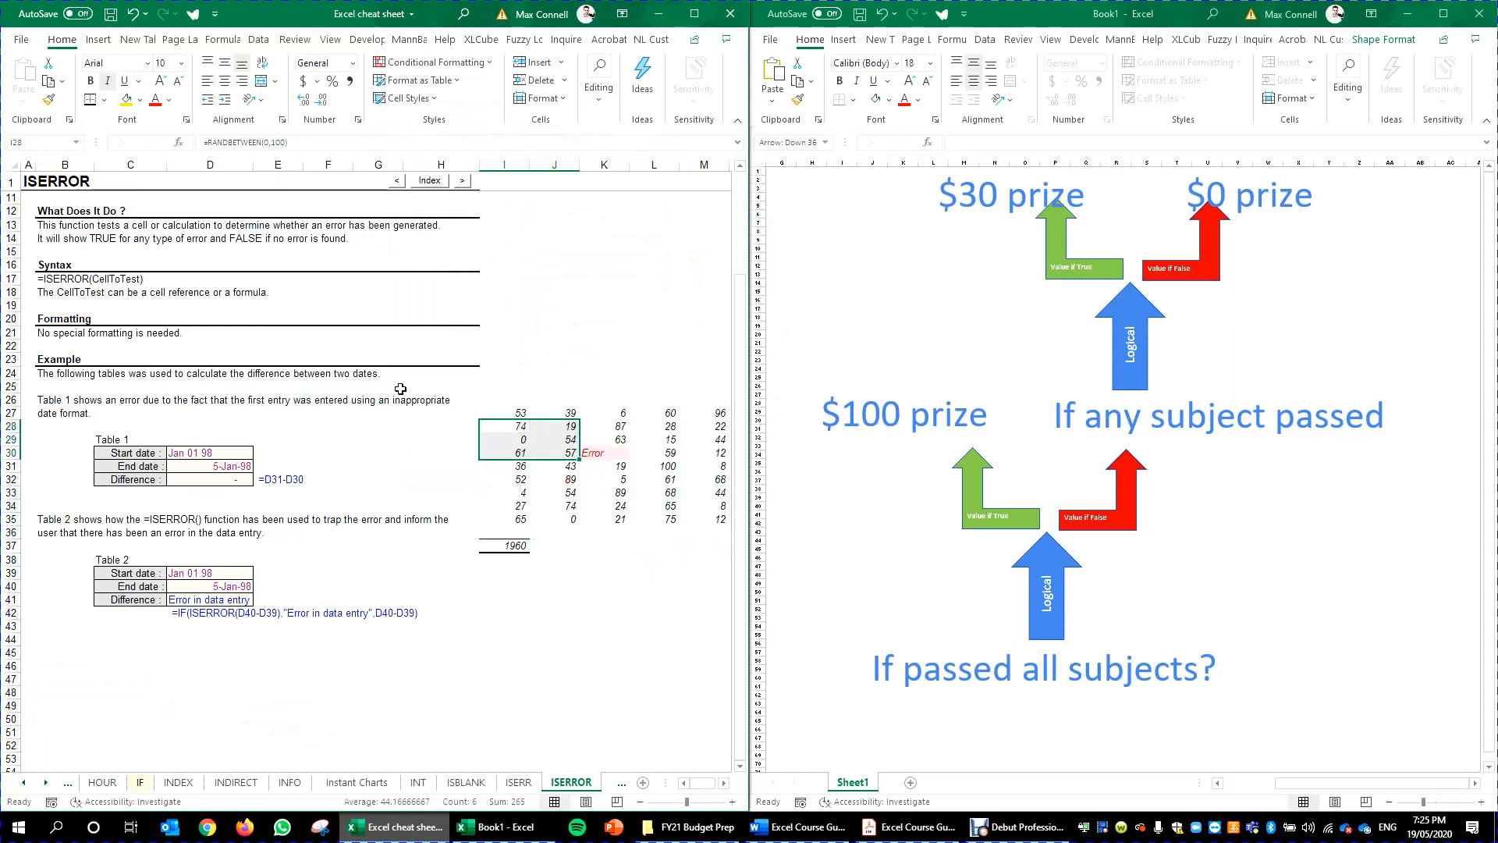
click(345, 450)
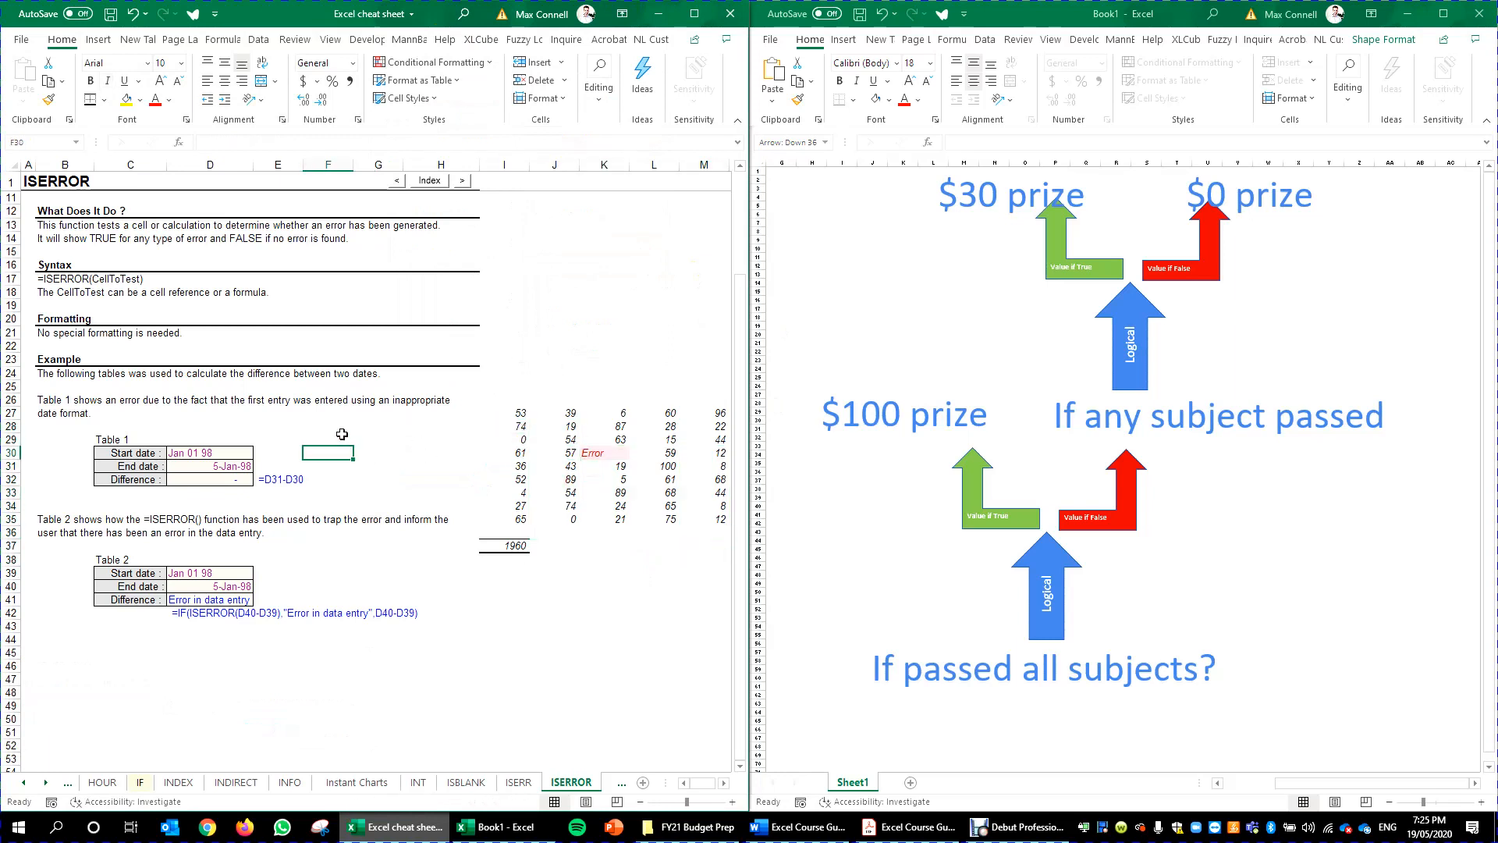
click(504, 386)
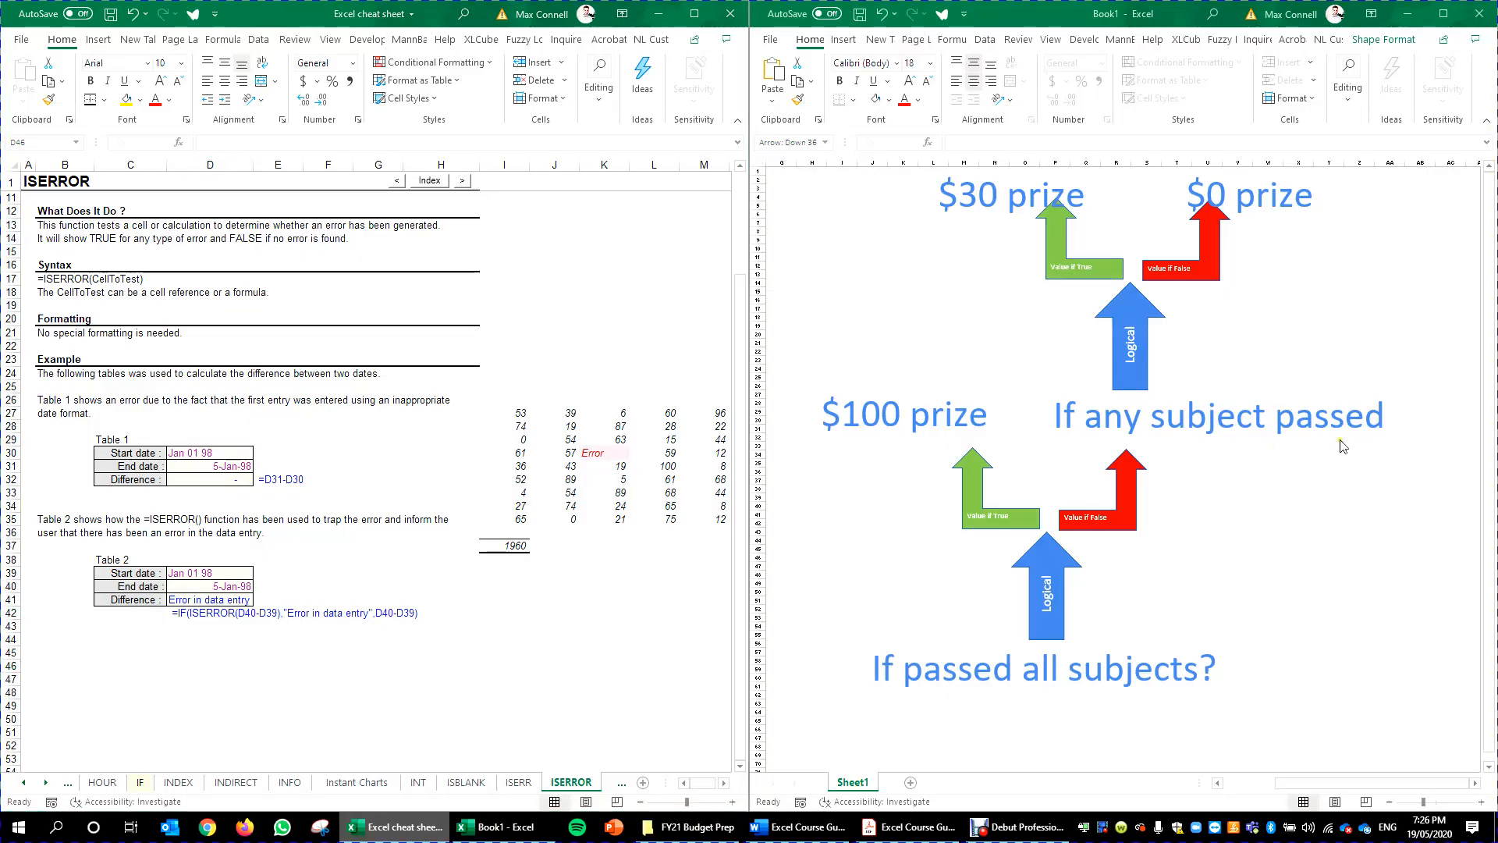
click(1085, 600)
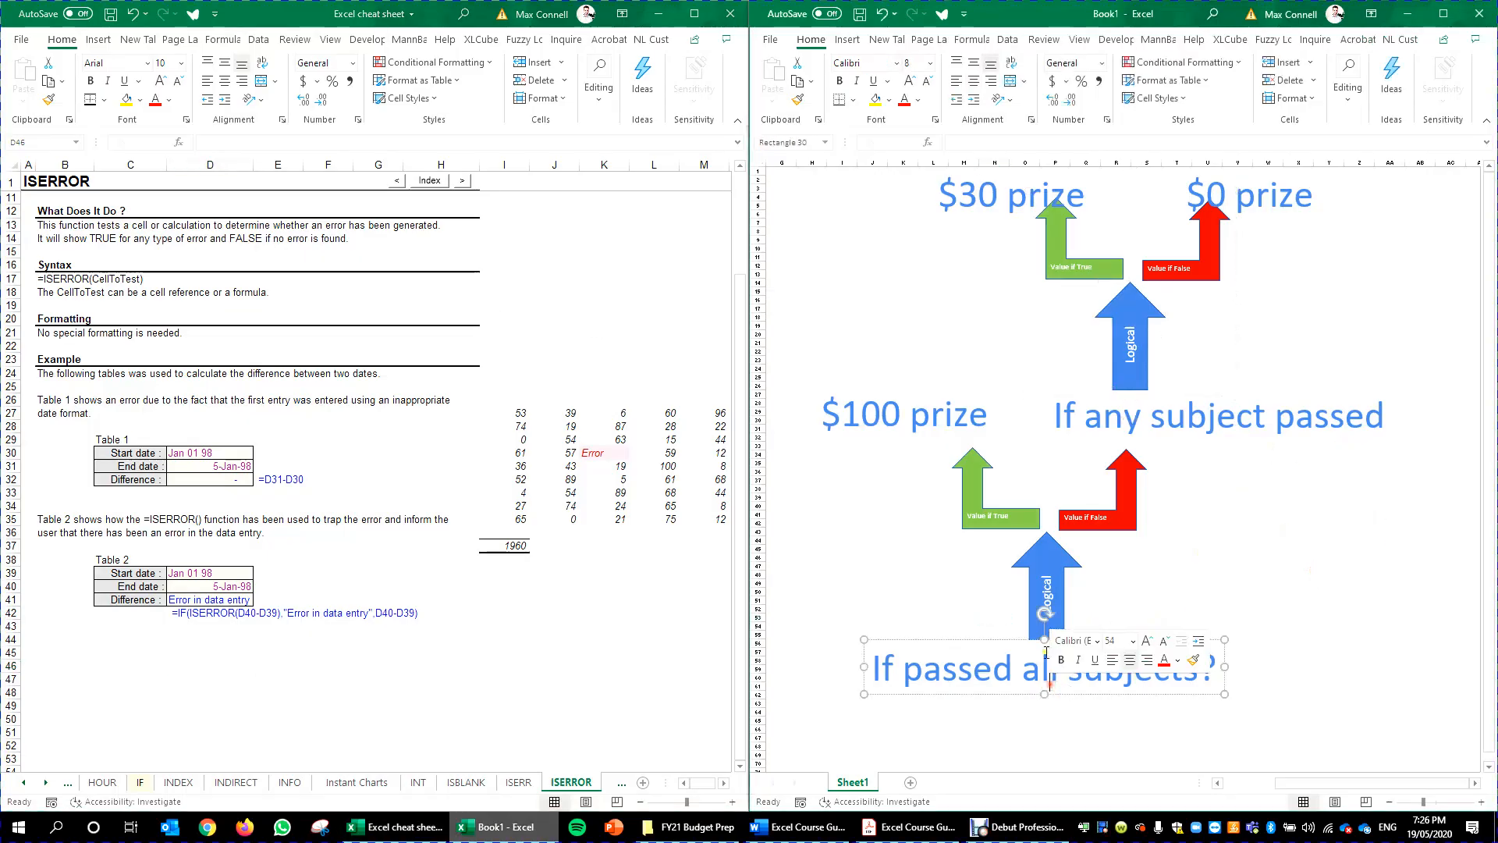
click(1041, 626)
click(1059, 627)
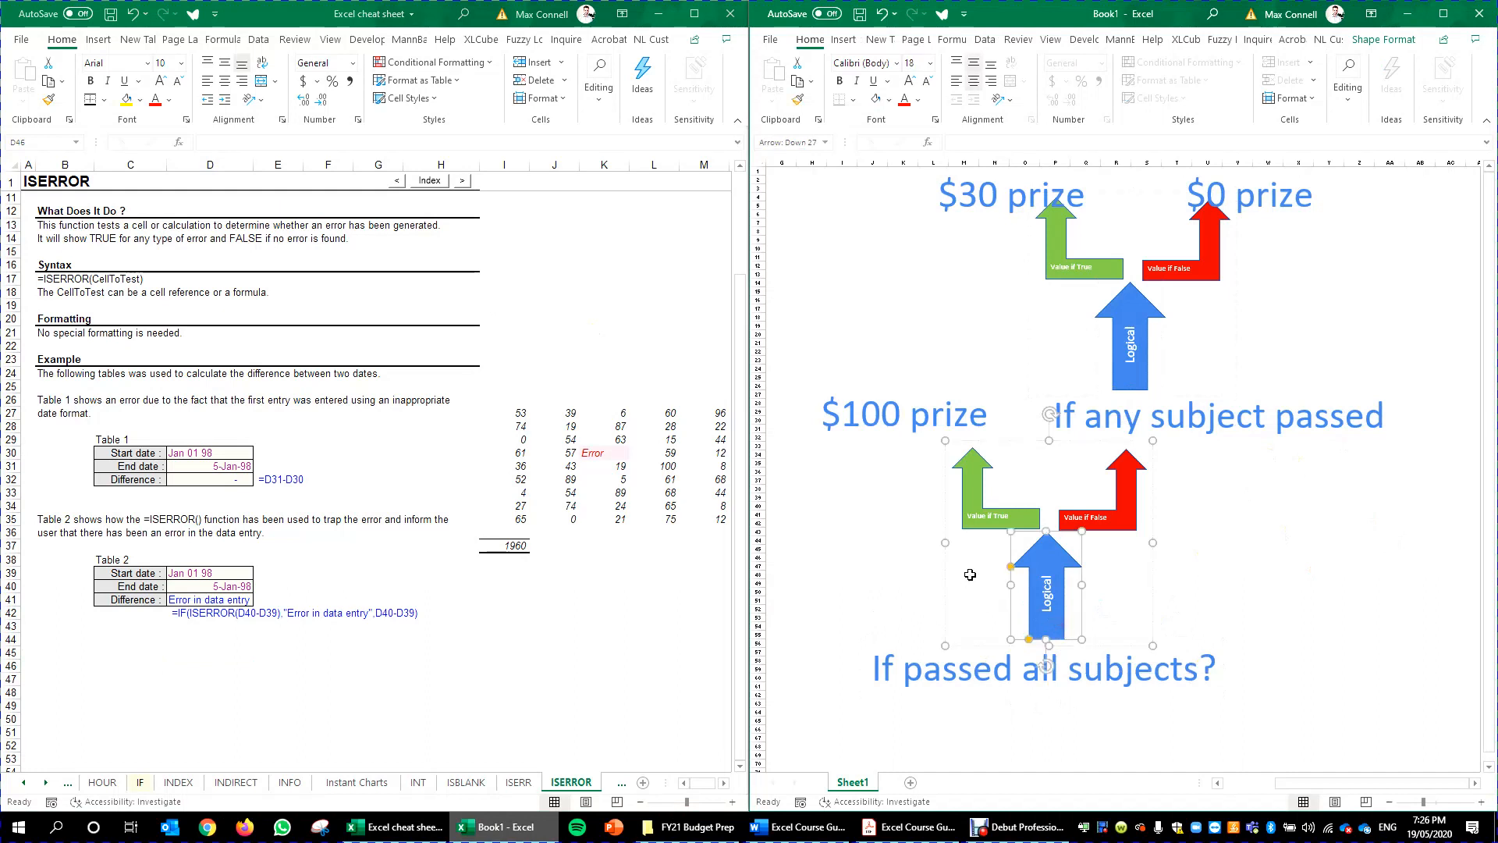
click(908, 543)
click(994, 512)
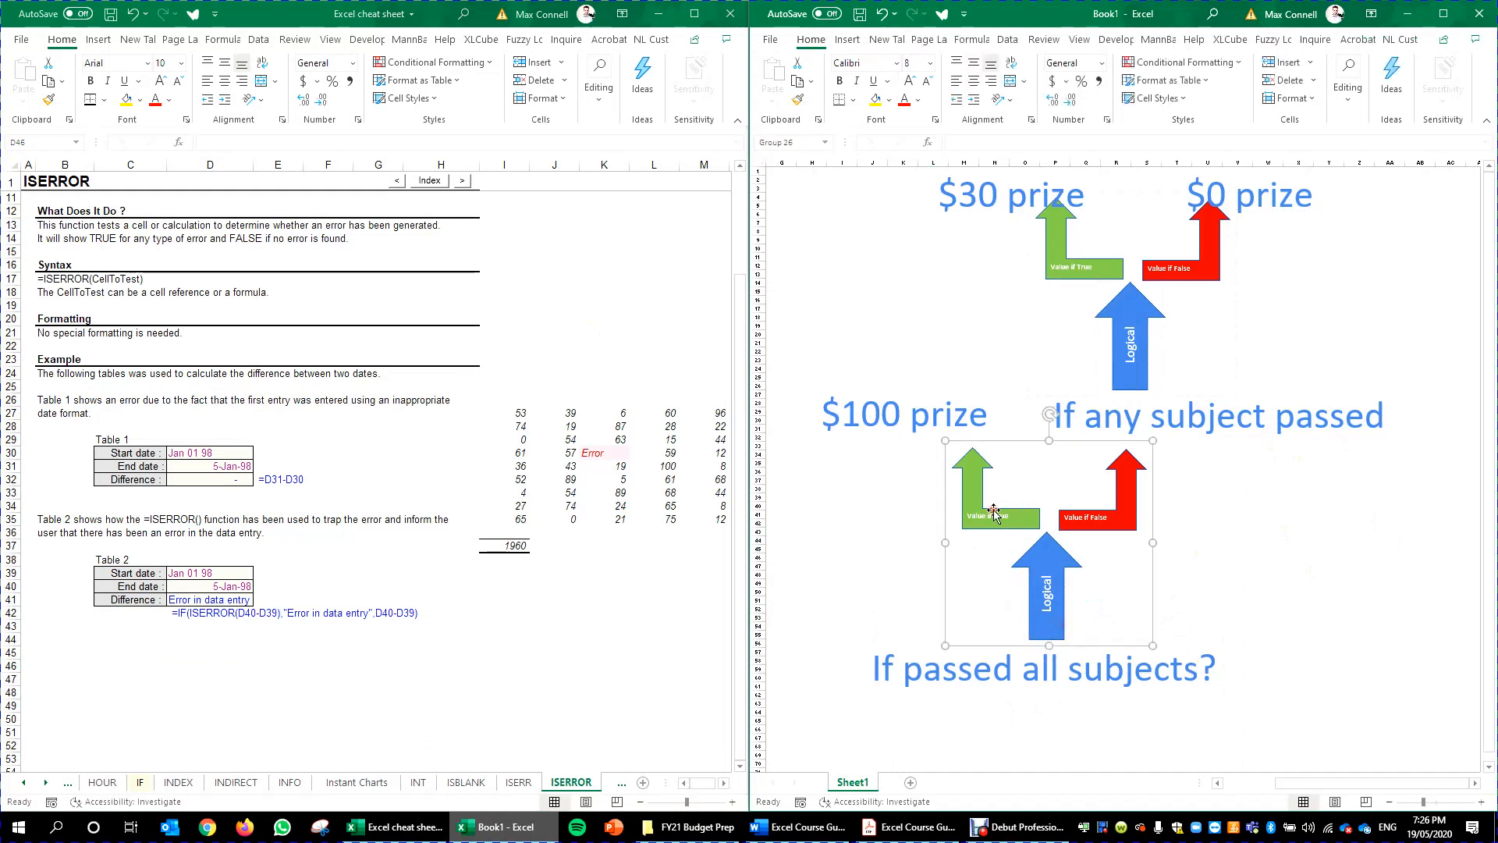
click(984, 532)
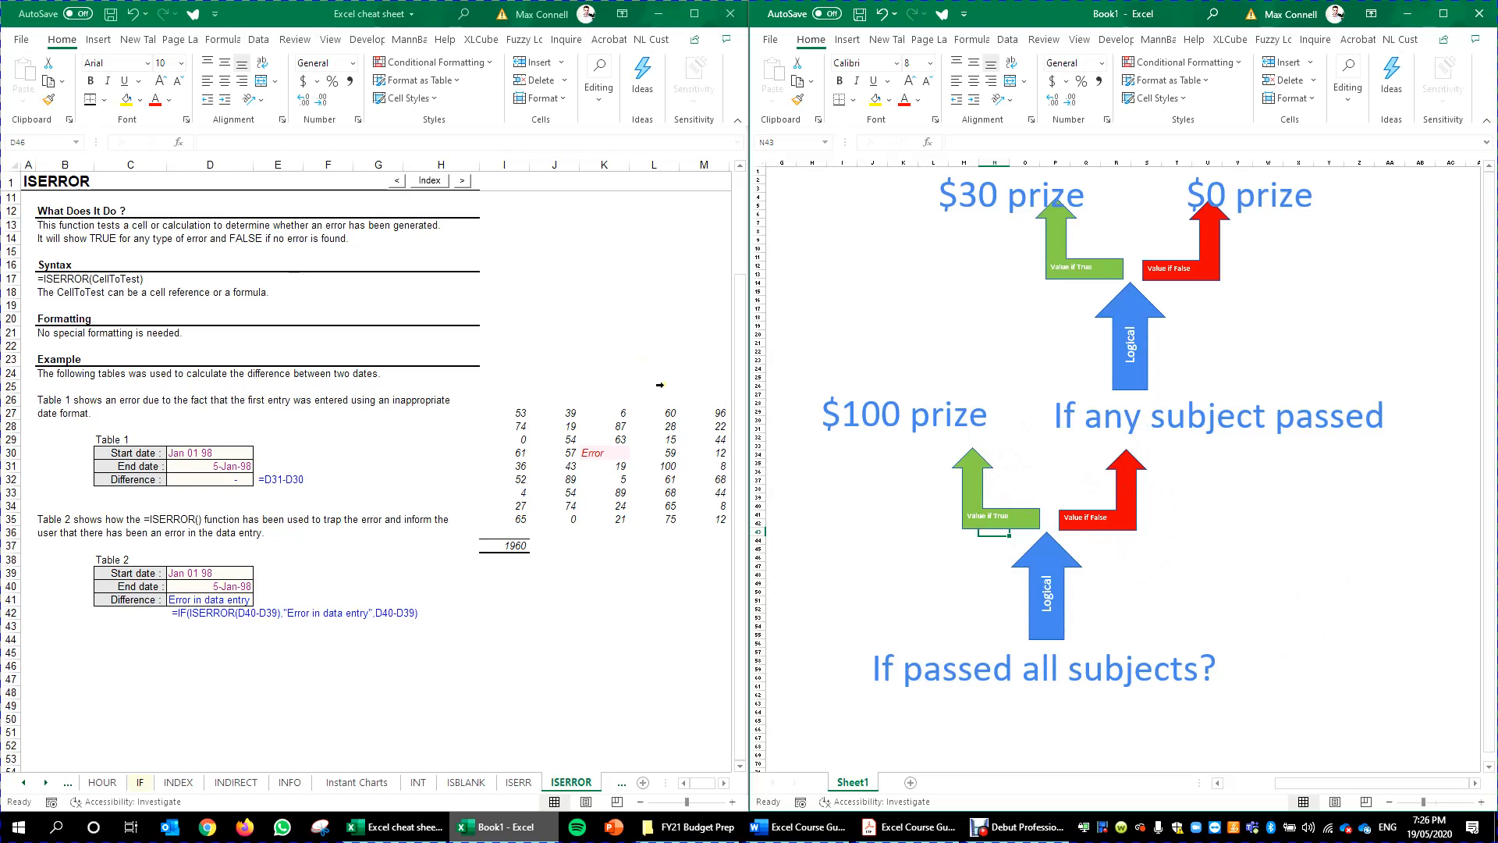
click(1313, 539)
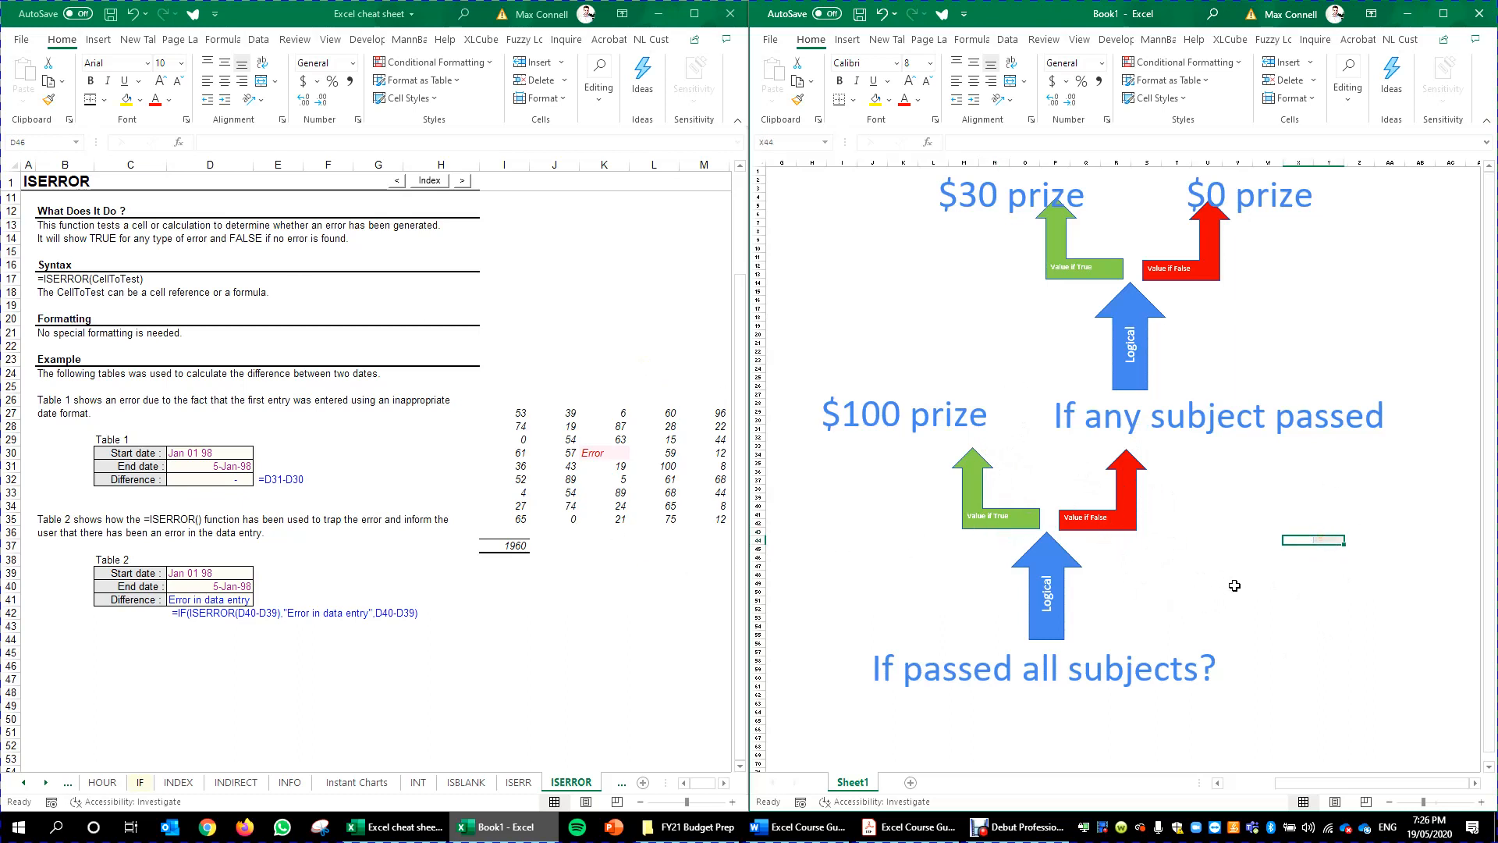
Review the IFERROR formula in K30, leaving it as it is.
double_click(617, 452)
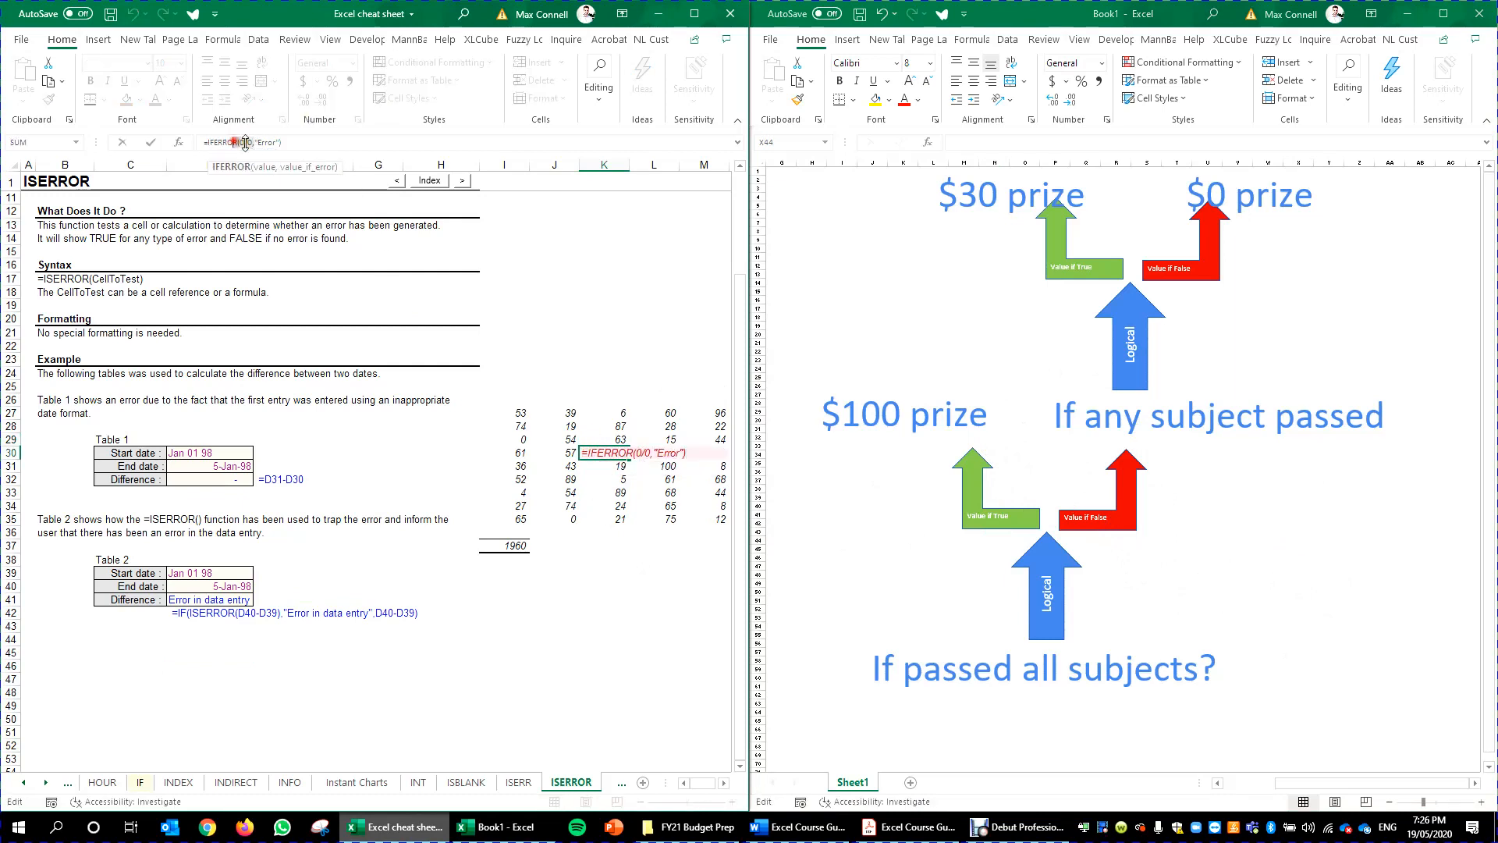
key(ctrl+Return)
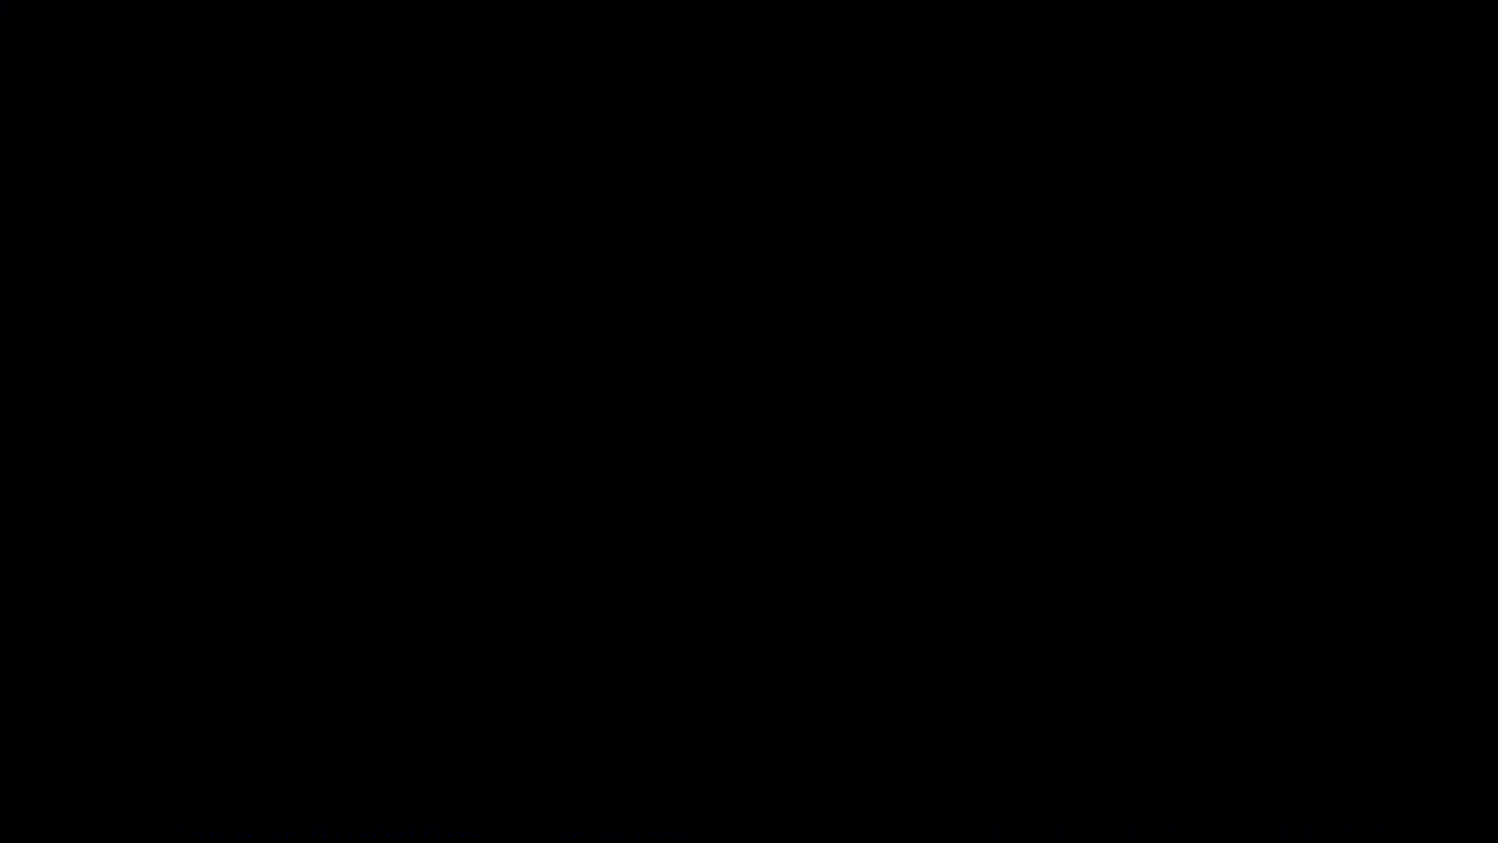